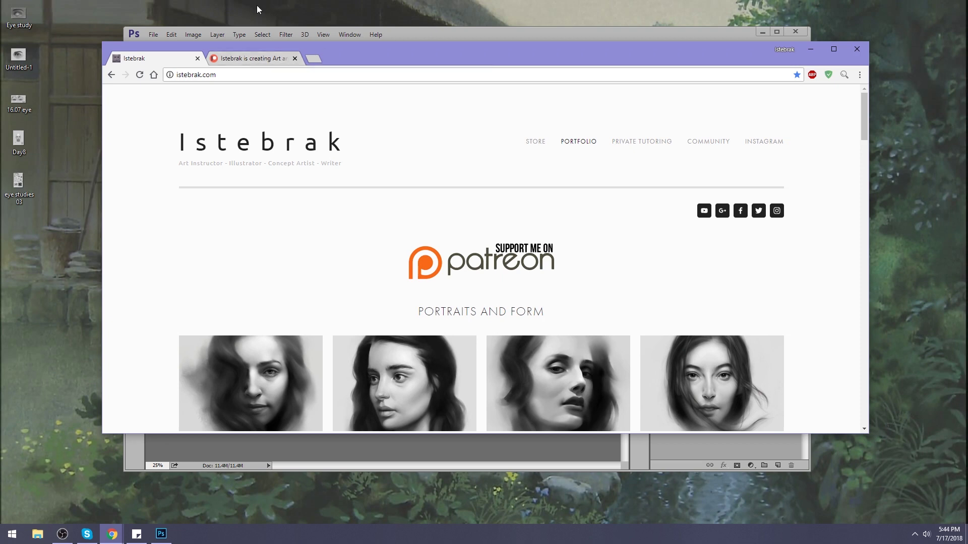
- Open the Eye study, eye studies 03 and Day8 reference images and arrange them on screen
double_click(18, 15)
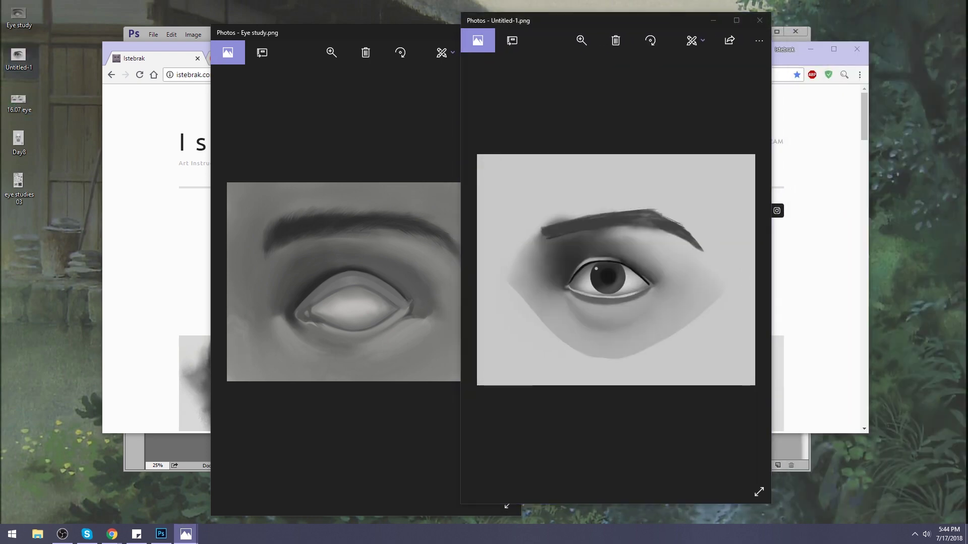
drag(851, 31, 813, 14)
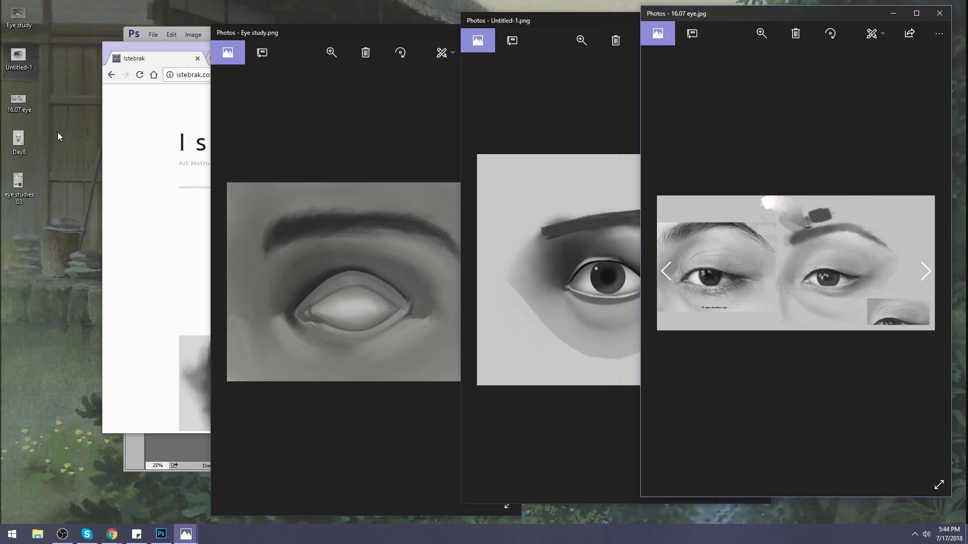
double_click(27, 180)
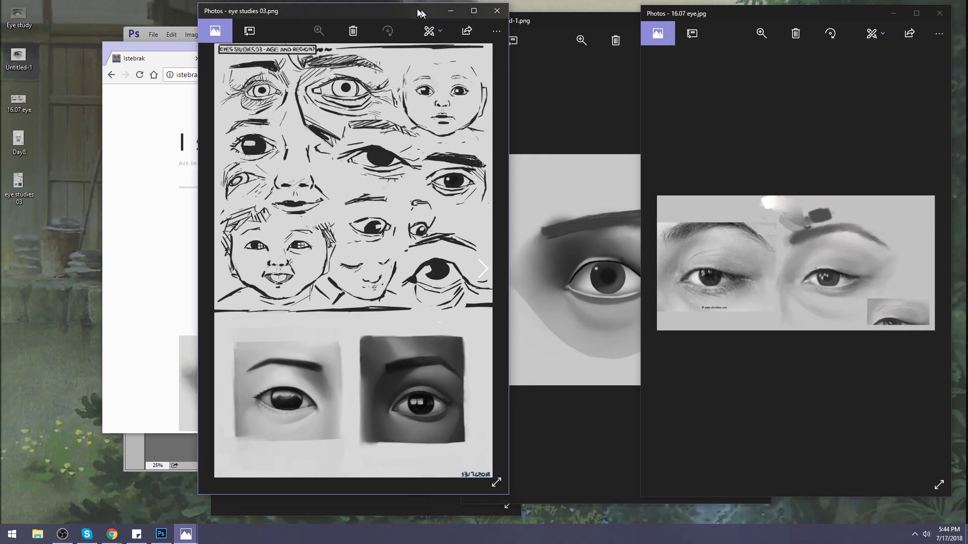
drag(414, 25, 300, 39)
double_click(28, 146)
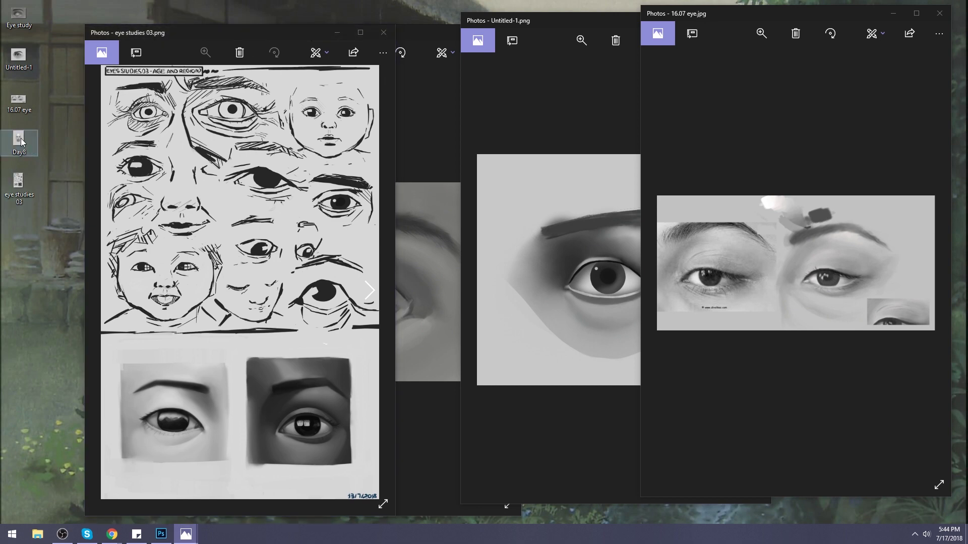
drag(663, 57, 545, 31)
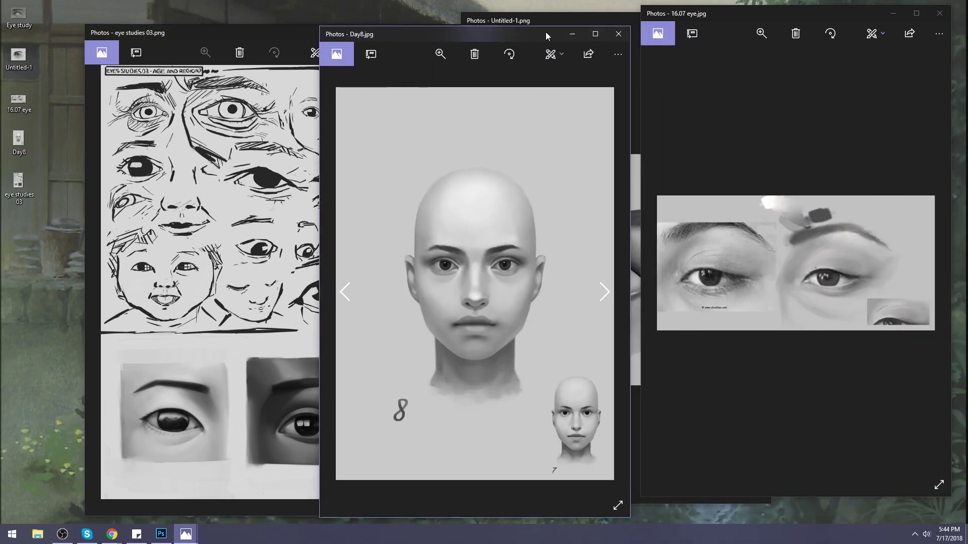
- Close the Day8, 16.07 eye, Untitled-1, Eye study and eye studies 03 image windows
click(618, 34)
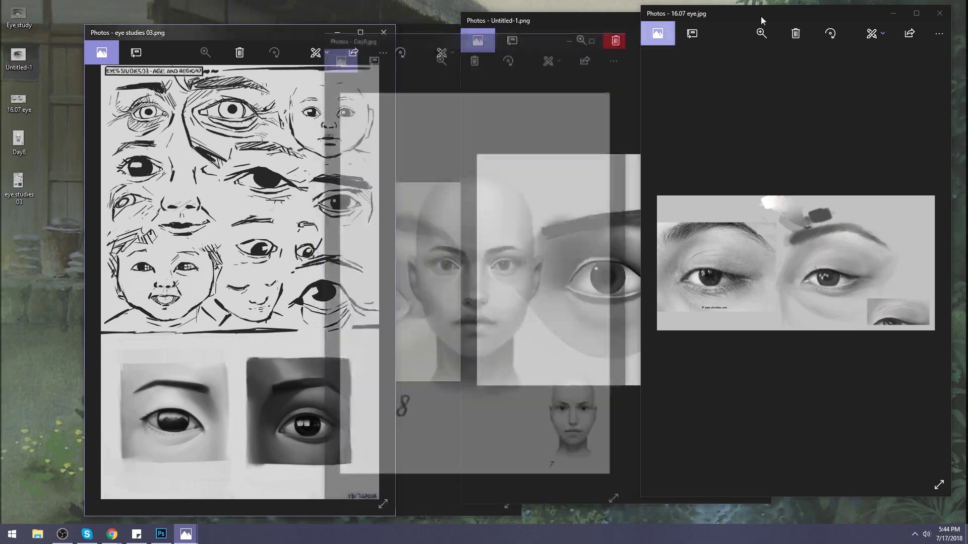
click(939, 13)
click(760, 20)
click(510, 32)
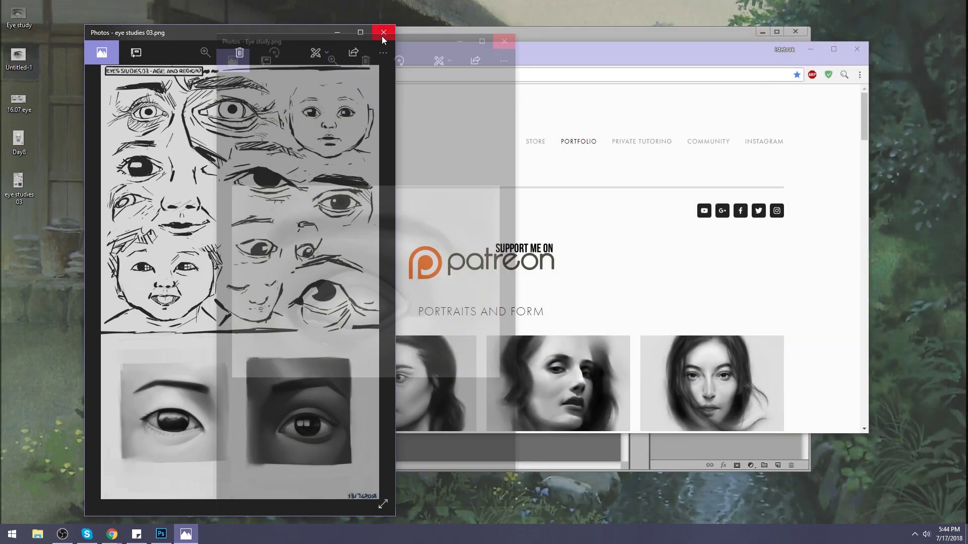
click(383, 32)
- Open the artist's Google+ art community, then return to the portfolio page
drag(461, 62, 448, 52)
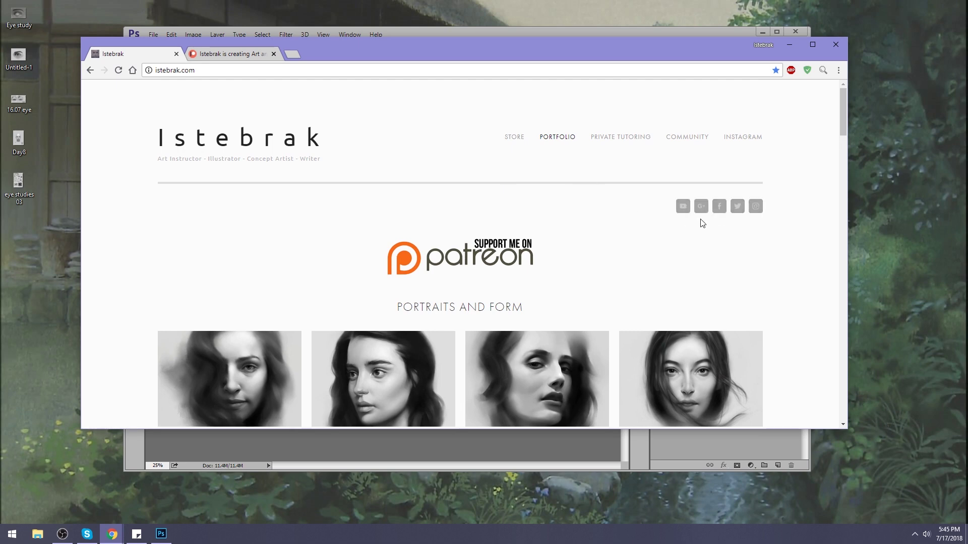
click(701, 206)
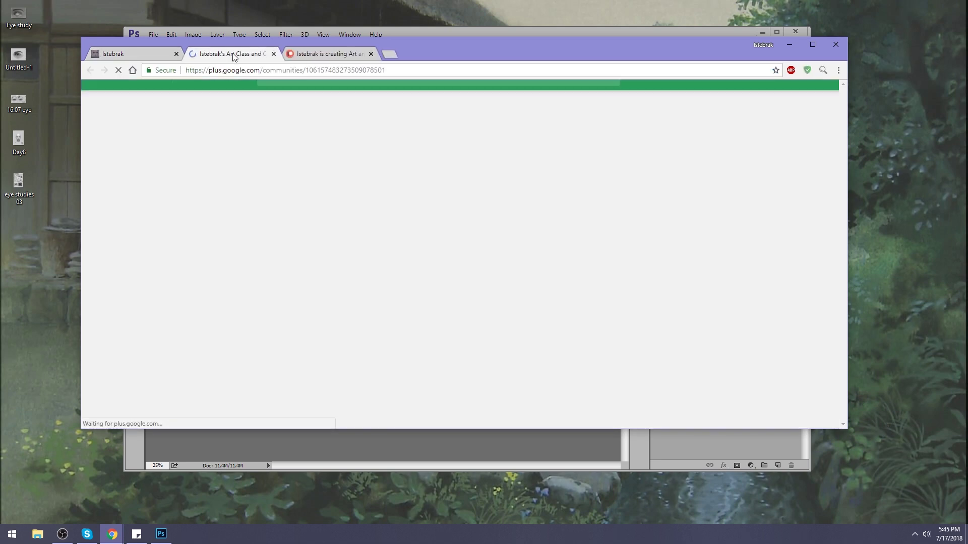
click(132, 54)
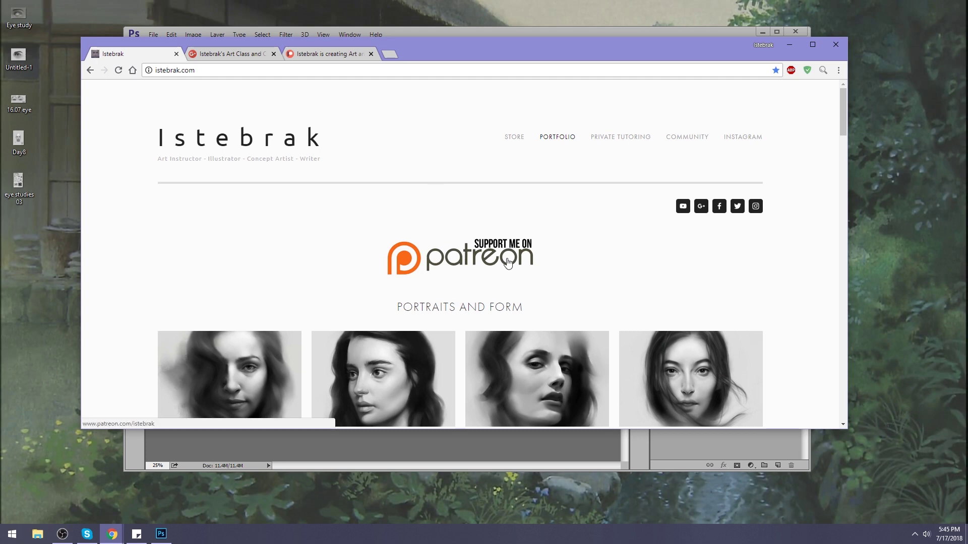
- Check the clock and calendar, then move the browser off screen to reveal Photoshop
click(948, 534)
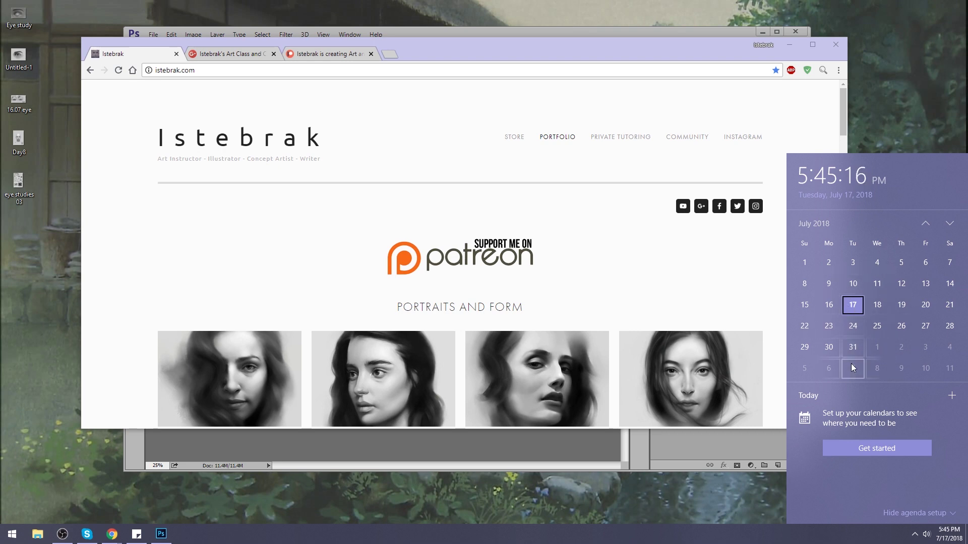
click(908, 68)
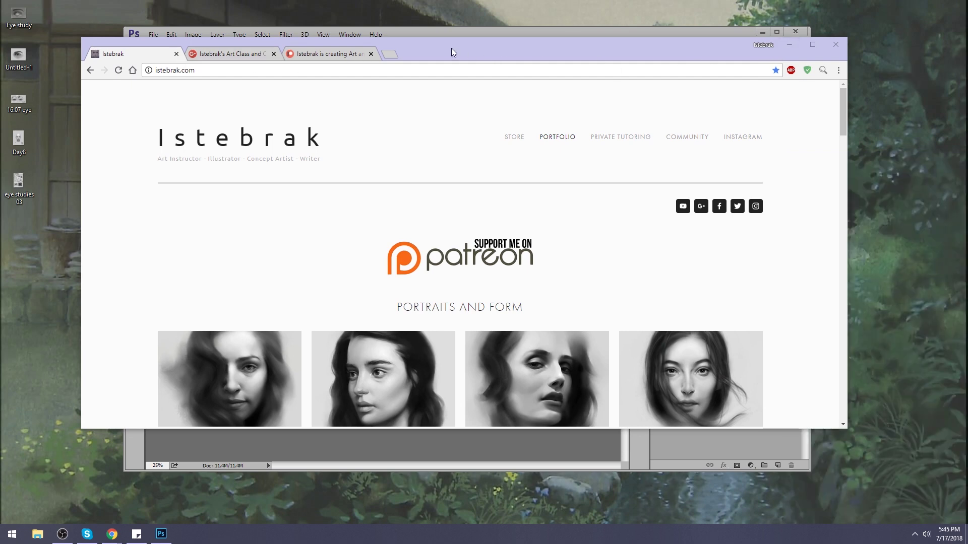
drag(426, 45, 967, 40)
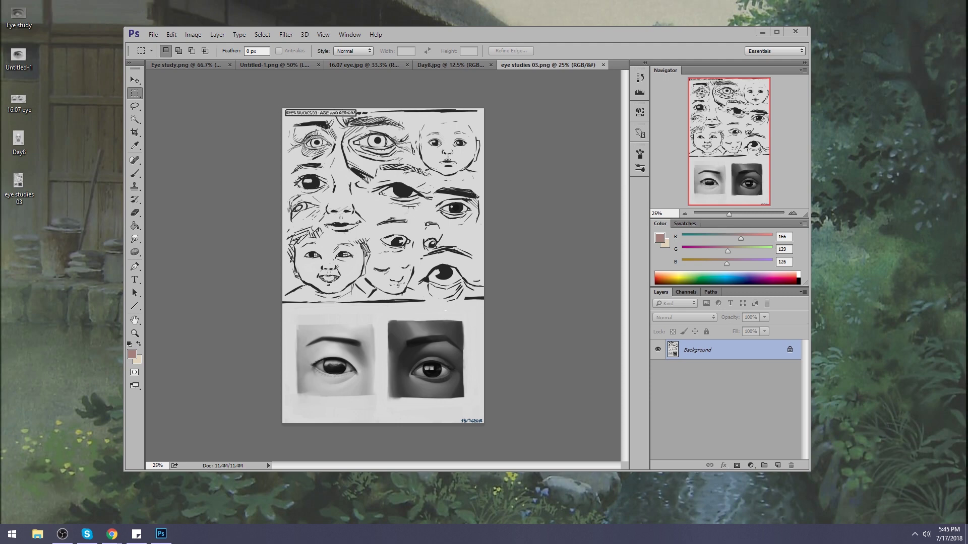
- Maximize Photoshop, switch to the Eye study painting and select a 30 px brush
double_click(650, 36)
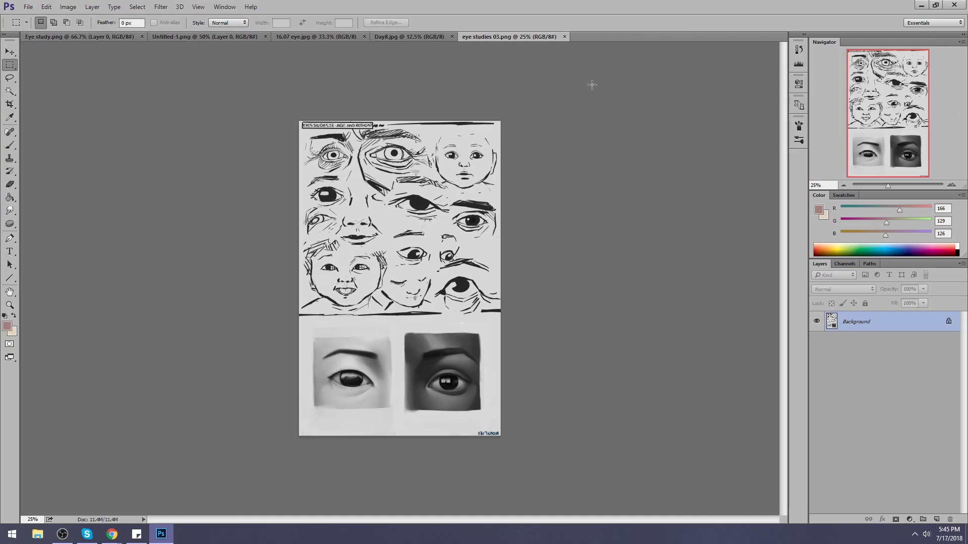
click(85, 38)
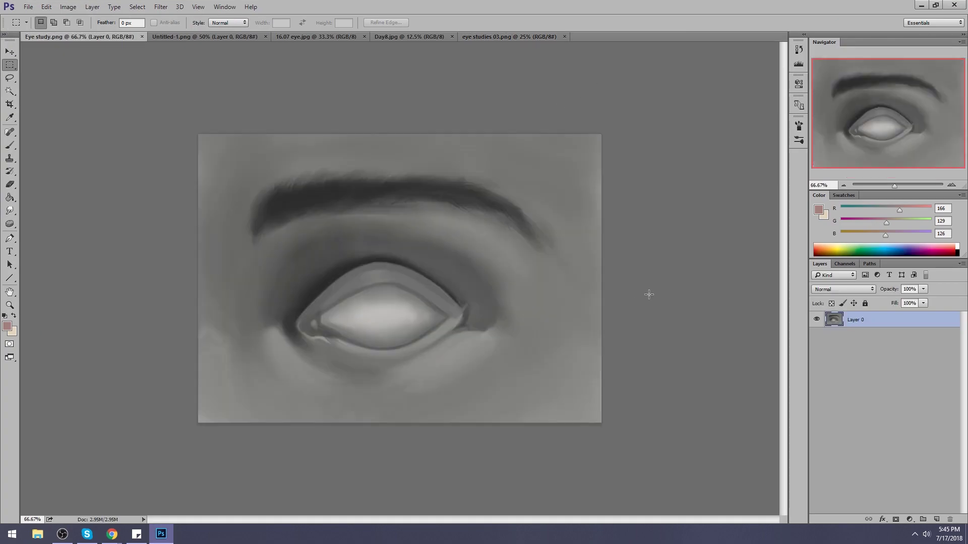
key(b)
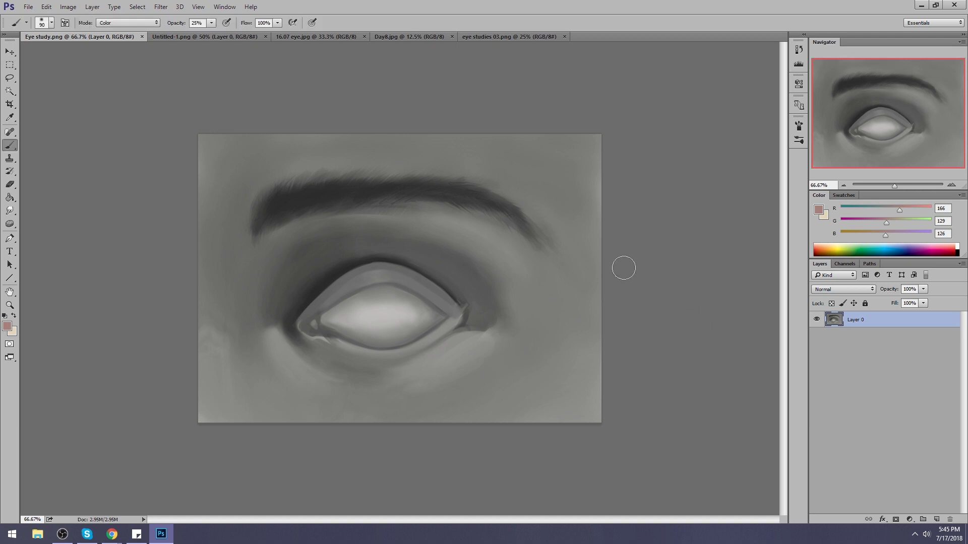
right_click(530, 226)
click(629, 434)
click(692, 167)
- Set the paint colour to black, blend mode to Normal and opacity to 100%
click(818, 209)
drag(702, 272, 667, 344)
click(889, 208)
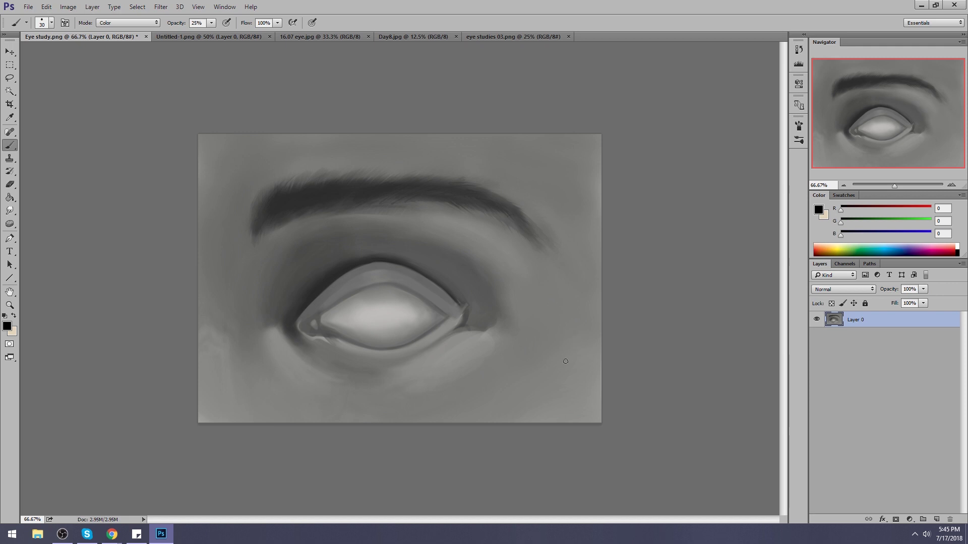
click(154, 23)
click(144, 31)
click(212, 24)
drag(228, 35, 253, 36)
- Paint a dark circle lower right of the eye with an almond eye outline around it
mouse_move(527, 341)
mouse_down()
mouse_move(504, 356)
mouse_move(573, 362)
mouse_up()
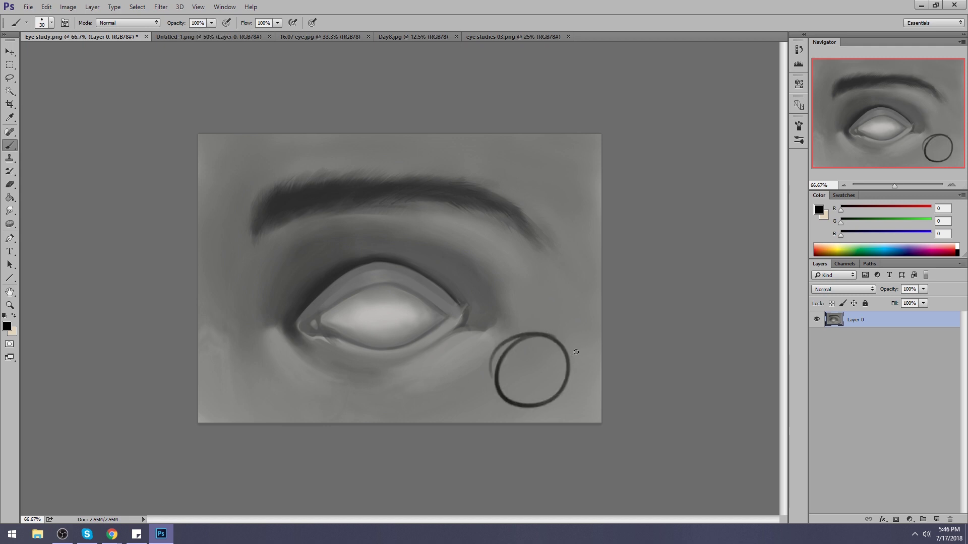
mouse_move(581, 342)
mouse_down()
mouse_move(510, 340)
mouse_move(451, 358)
mouse_move(439, 342)
mouse_move(533, 295)
mouse_move(596, 327)
mouse_up()
key(ctrl+z)
drag(535, 334, 476, 382)
mouse_move(507, 347)
mouse_down()
mouse_move(487, 371)
mouse_move(501, 404)
mouse_up()
mouse_move(550, 335)
mouse_down()
mouse_move(578, 362)
mouse_move(577, 388)
mouse_move(543, 405)
mouse_move(524, 337)
mouse_up()
mouse_move(477, 379)
mouse_down()
mouse_move(494, 339)
mouse_move(582, 333)
mouse_move(579, 382)
mouse_move(550, 402)
mouse_up()
mouse_move(474, 386)
mouse_down()
mouse_move(505, 406)
mouse_move(537, 408)
mouse_up()
- Shade the outline's left side and edges dark, then undo the last strokes
mouse_move(496, 343)
mouse_down()
mouse_move(477, 381)
mouse_move(489, 381)
mouse_move(498, 357)
mouse_move(489, 383)
mouse_move(506, 404)
mouse_up()
mouse_move(511, 342)
mouse_down()
mouse_move(500, 350)
mouse_move(524, 336)
mouse_move(573, 340)
mouse_move(574, 363)
mouse_move(564, 341)
mouse_move(576, 379)
mouse_move(558, 400)
mouse_move(578, 363)
mouse_move(569, 397)
mouse_up()
mouse_move(559, 342)
mouse_down()
mouse_move(566, 336)
mouse_move(517, 339)
mouse_move(493, 389)
mouse_up()
mouse_move(531, 324)
mouse_down()
mouse_move(507, 330)
mouse_move(527, 322)
mouse_move(575, 383)
mouse_move(495, 403)
mouse_move(563, 402)
mouse_up()
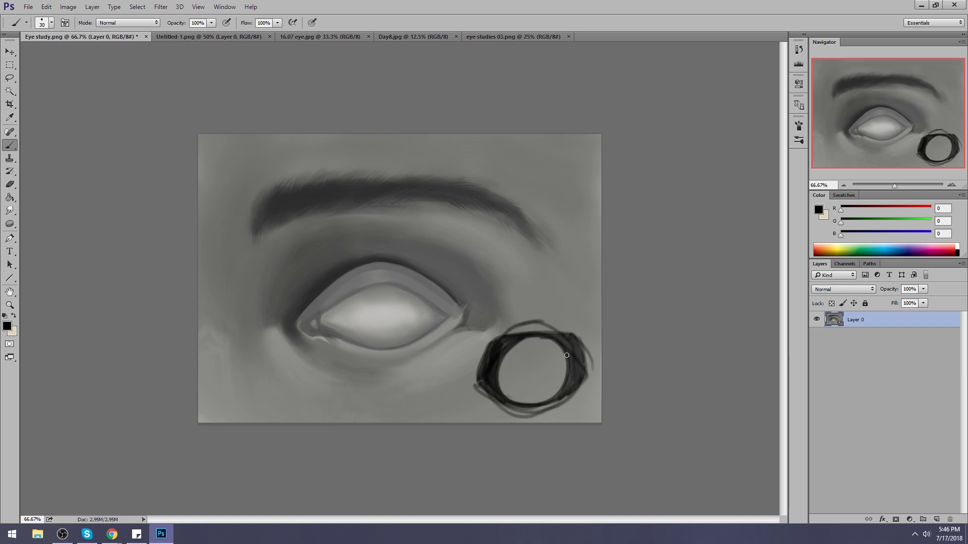
drag(542, 338, 538, 399)
key(ctrl+alt+z)
key(ctrl+alt+z)
- Switch to red and paint lash strokes above the circle
mouse_move(553, 305)
mouse_down()
mouse_move(540, 341)
mouse_move(559, 339)
mouse_move(528, 335)
mouse_move(492, 351)
mouse_up()
click(932, 207)
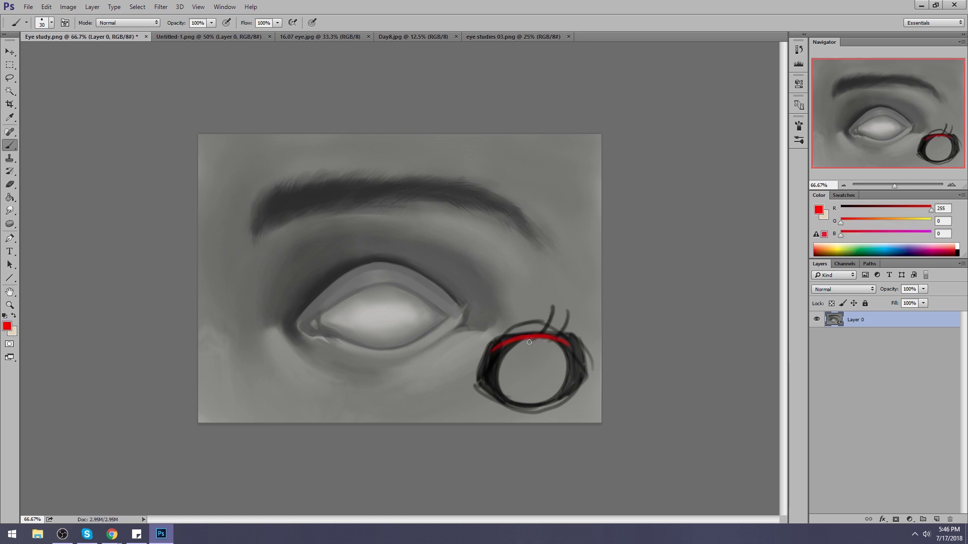
drag(538, 302, 529, 333)
mouse_move(580, 309)
mouse_down()
mouse_move(572, 328)
mouse_move(510, 320)
mouse_move(482, 341)
mouse_move(489, 351)
mouse_move(567, 311)
mouse_move(583, 326)
mouse_up()
- Draw a red thumbs-down and small arrow beside the eyebrow, then undo them
mouse_move(556, 207)
mouse_down()
mouse_move(553, 271)
mouse_move(573, 238)
mouse_move(591, 231)
mouse_move(578, 206)
mouse_move(555, 213)
mouse_move(586, 231)
mouse_move(574, 227)
mouse_move(593, 219)
mouse_up()
drag(574, 213, 594, 211)
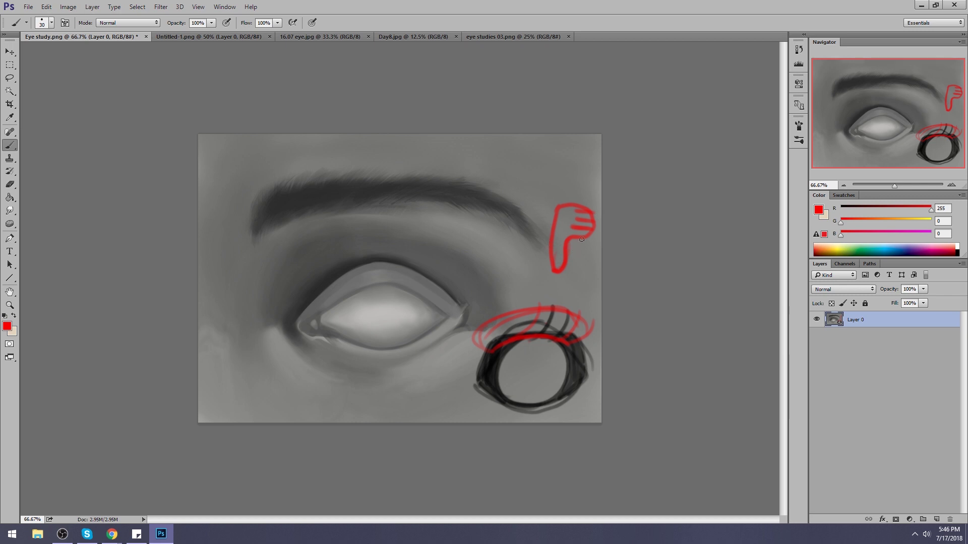
mouse_move(580, 264)
mouse_down()
mouse_move(573, 277)
mouse_move(592, 276)
mouse_up()
drag(576, 179, 560, 206)
key(ctrl+z)
key(ctrl+alt+z)
key(ctrl+alt+z)
key(ctrl+alt+z)
key(ctrl+alt+z)
key(ctrl+alt+z)
key(ctrl+alt+z)
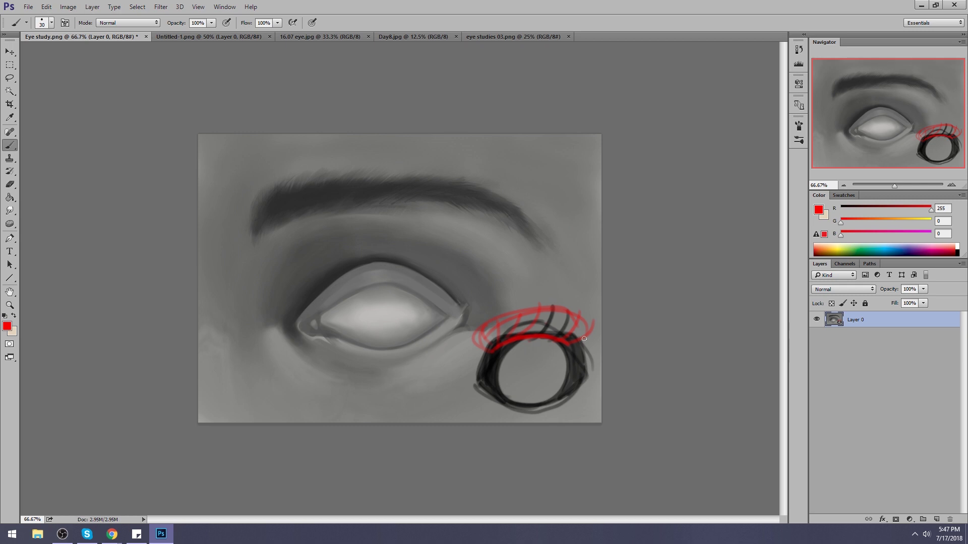
- Thicken the red band above the circle and hatch the circle with red curves
mouse_move(486, 338)
mouse_down()
mouse_move(570, 332)
mouse_move(485, 344)
mouse_up()
drag(559, 343, 501, 347)
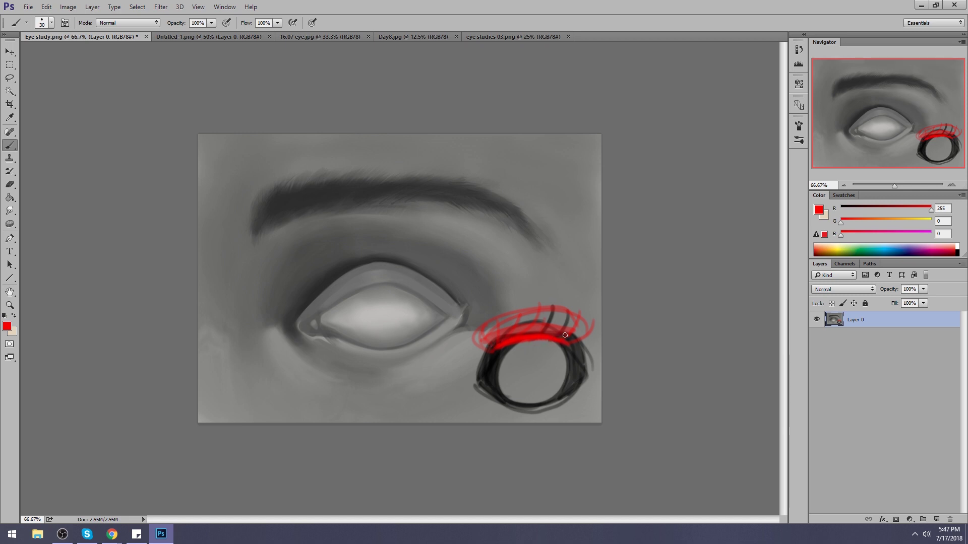
drag(556, 347, 482, 344)
drag(539, 345, 526, 389)
drag(554, 342, 545, 385)
drag(567, 364, 551, 398)
drag(528, 351, 520, 396)
mouse_move(519, 357)
mouse_down()
mouse_move(505, 401)
mouse_move(515, 401)
mouse_up()
mouse_move(531, 340)
mouse_down()
mouse_move(523, 403)
mouse_move(532, 402)
mouse_up()
drag(566, 356, 546, 400)
drag(497, 364, 505, 396)
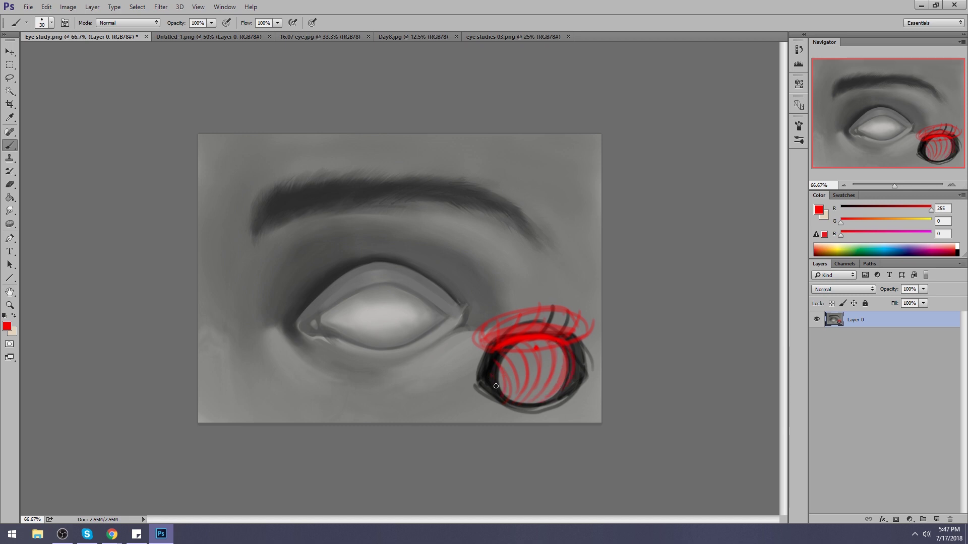
drag(570, 386, 512, 406)
- Paint a red arrow pointing at the upper lid, brighten the circle's curves, and switch to yellow
mouse_move(484, 252)
mouse_down()
mouse_move(422, 271)
mouse_move(497, 251)
mouse_up()
mouse_move(415, 273)
mouse_down()
mouse_move(437, 253)
mouse_move(447, 276)
mouse_move(507, 247)
mouse_up()
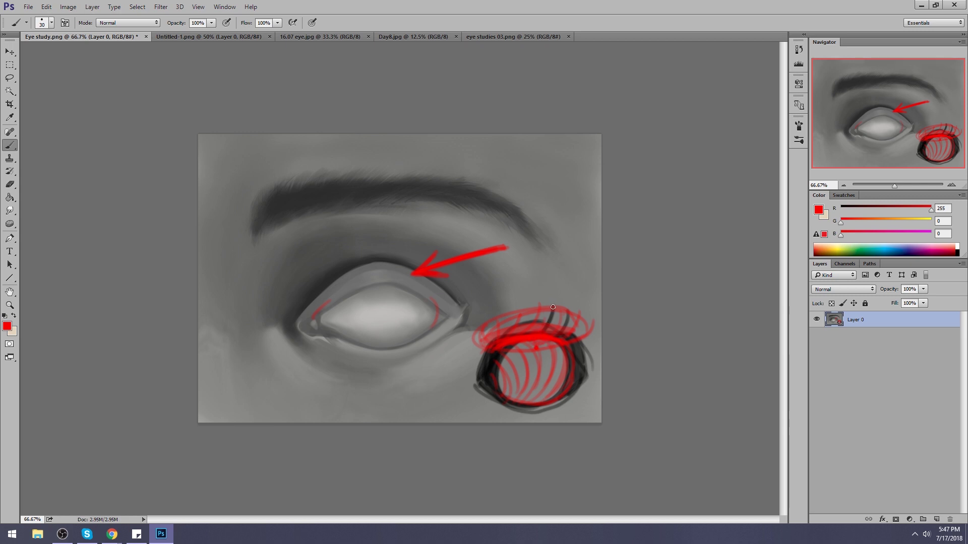
mouse_move(537, 342)
mouse_down()
mouse_move(544, 362)
mouse_move(541, 342)
mouse_move(538, 400)
mouse_move(536, 340)
mouse_move(547, 399)
mouse_up()
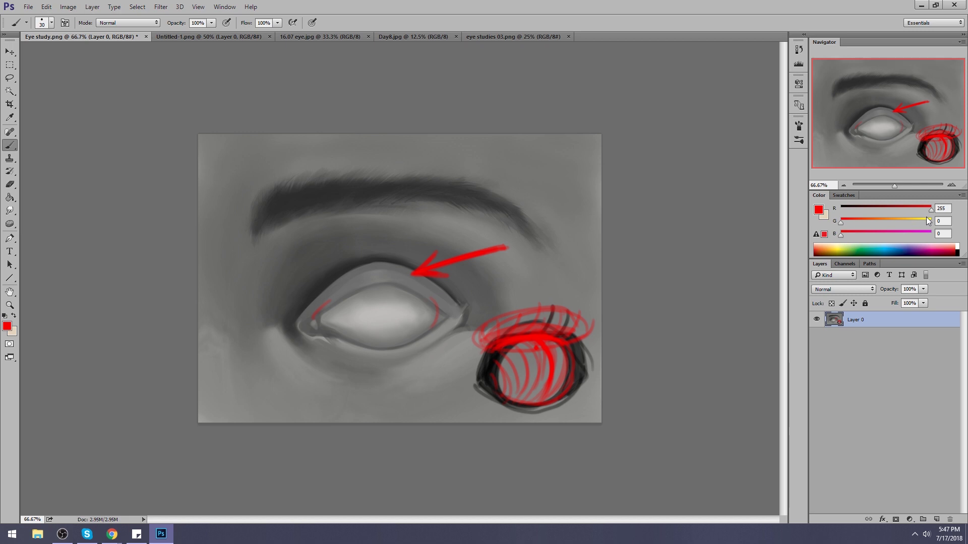
drag(928, 221, 931, 222)
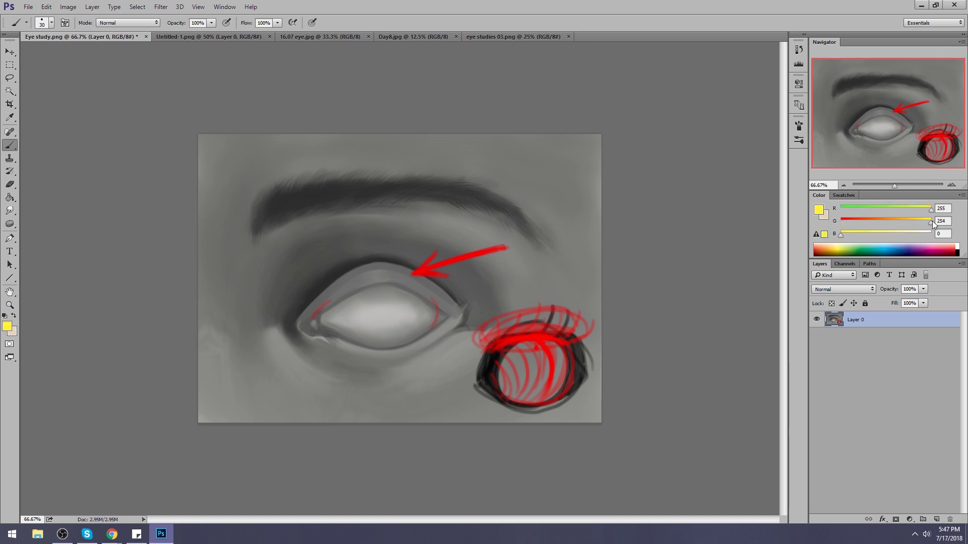
- Paint yellow guides: a centre line, the upper lid curve, and both eye corners
mouse_move(537, 336)
mouse_down()
mouse_move(540, 406)
mouse_move(532, 338)
mouse_move(546, 281)
mouse_up()
drag(373, 192, 385, 383)
mouse_move(343, 274)
mouse_down()
mouse_move(413, 265)
mouse_move(343, 273)
mouse_move(402, 267)
mouse_move(327, 308)
mouse_move(364, 309)
mouse_move(335, 313)
mouse_move(371, 342)
mouse_up()
drag(331, 310, 315, 328)
click(454, 316)
drag(455, 313, 448, 315)
drag(382, 260, 380, 359)
drag(382, 263, 385, 362)
mouse_move(384, 261)
mouse_down()
mouse_move(396, 191)
mouse_move(403, 280)
mouse_move(396, 290)
mouse_move(390, 280)
mouse_move(401, 298)
mouse_move(388, 281)
mouse_move(433, 286)
mouse_up()
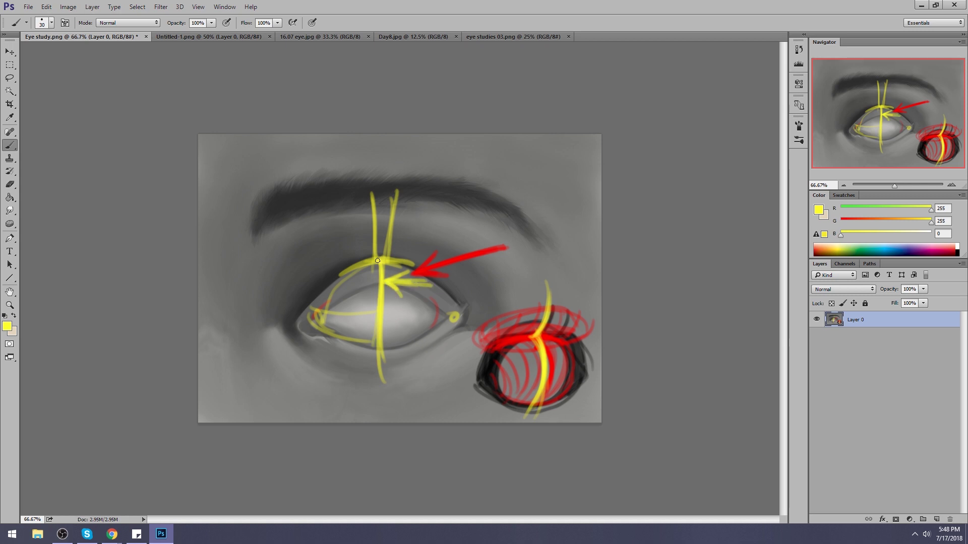
mouse_move(414, 265)
mouse_down()
mouse_move(362, 263)
mouse_move(344, 275)
mouse_up()
- Paint yellow lash curves fanning from the upper lid and thicken the lid arc
drag(313, 213, 327, 291)
drag(363, 206, 353, 263)
mouse_move(409, 196)
mouse_down()
mouse_move(386, 262)
mouse_move(410, 270)
mouse_up()
mouse_move(452, 210)
mouse_down()
mouse_move(418, 269)
mouse_move(437, 302)
mouse_up()
drag(481, 242, 458, 325)
drag(282, 249, 320, 325)
drag(345, 292, 311, 343)
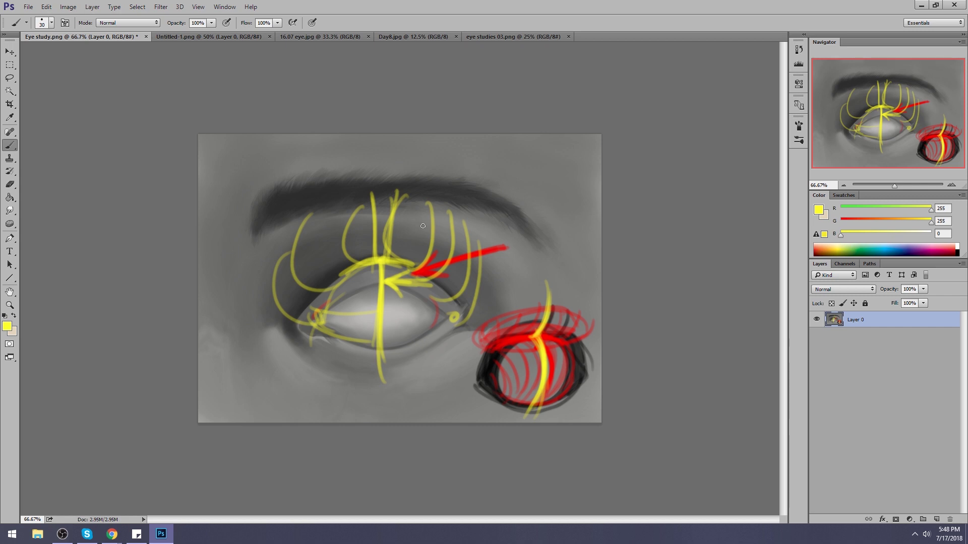
mouse_move(343, 273)
mouse_down()
mouse_move(401, 264)
mouse_move(378, 265)
mouse_move(379, 337)
mouse_move(380, 259)
mouse_move(405, 300)
mouse_up()
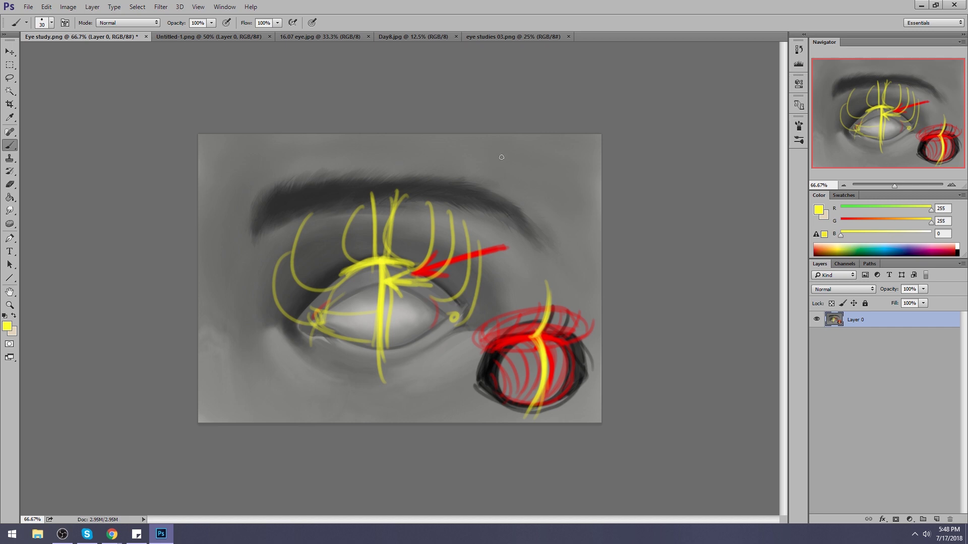
- Paint and thicken yellow eyelid strokes on the small sketch
mouse_move(564, 340)
mouse_down()
mouse_move(484, 357)
mouse_move(554, 340)
mouse_move(519, 339)
mouse_move(488, 362)
mouse_move(513, 344)
mouse_up()
drag(513, 344, 487, 364)
mouse_move(543, 335)
mouse_down()
mouse_move(576, 354)
mouse_move(576, 367)
mouse_move(551, 335)
mouse_move(499, 336)
mouse_up()
drag(499, 336, 559, 339)
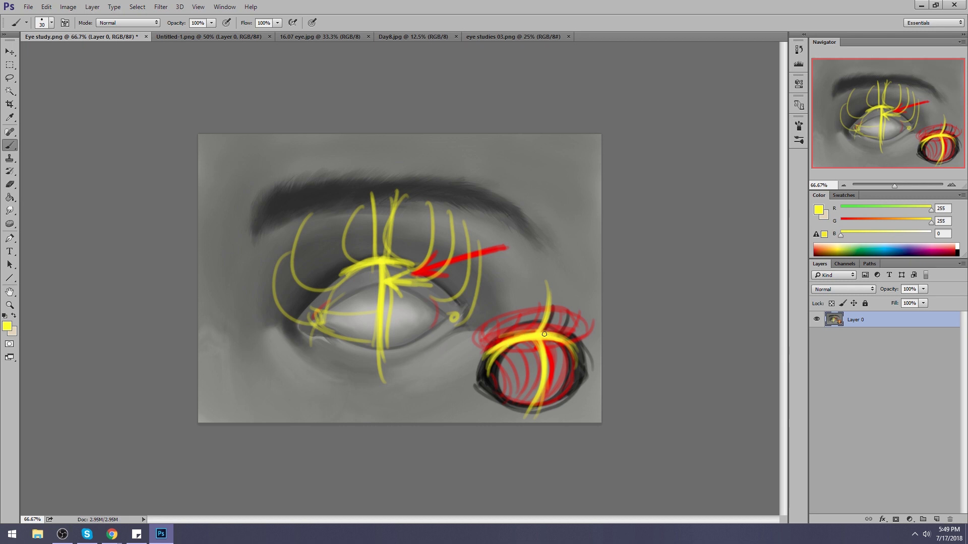
drag(545, 335, 511, 340)
mouse_move(556, 337)
mouse_down()
mouse_move(575, 346)
mouse_move(554, 335)
mouse_up()
- Revert the canvas to the Eye study.png snapshot in History, removing all guide strokes
click(798, 49)
drag(785, 334, 771, 61)
click(759, 53)
click(770, 43)
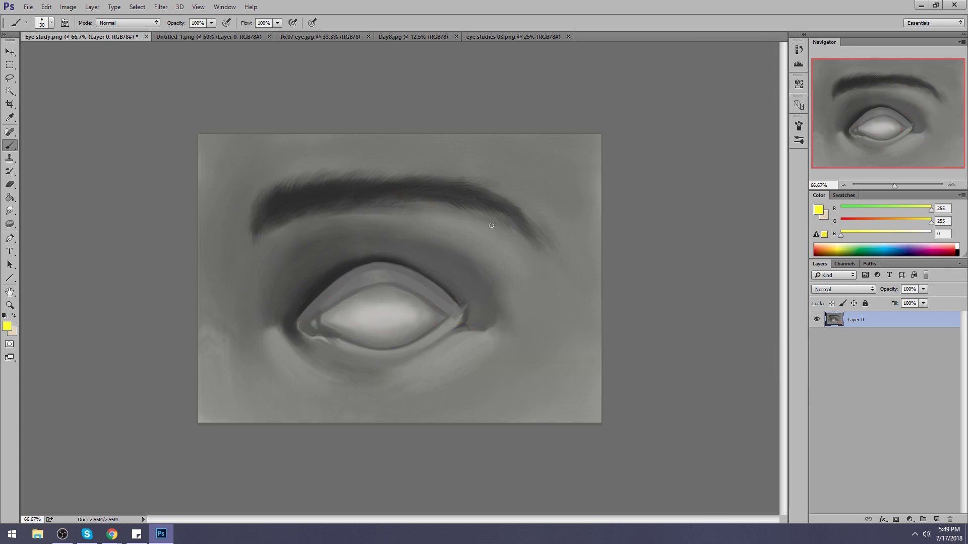
- Lighten the dark upper eyelid crease with a soft brush enlarged to 600 px in sampled mid grey
right_click(408, 266)
click(539, 356)
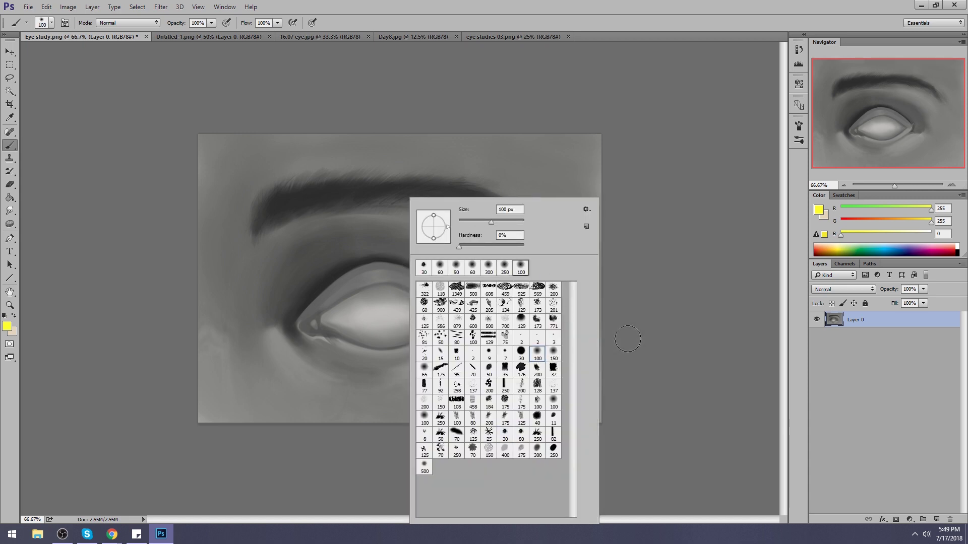
click(630, 338)
alt+click(359, 263)
key(bracketright)
key(bracketright)
key(bracketright)
key(bracketright)
key(bracketright)
key(bracketright)
key(bracketright)
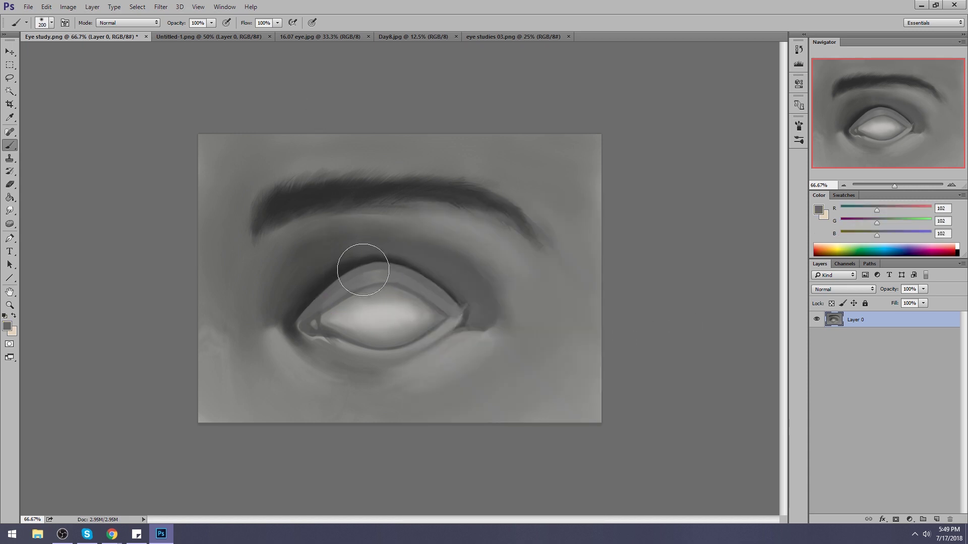
key(bracketright)
key(bracketright)
mouse_move(444, 280)
mouse_down()
mouse_move(334, 273)
mouse_move(304, 301)
mouse_up()
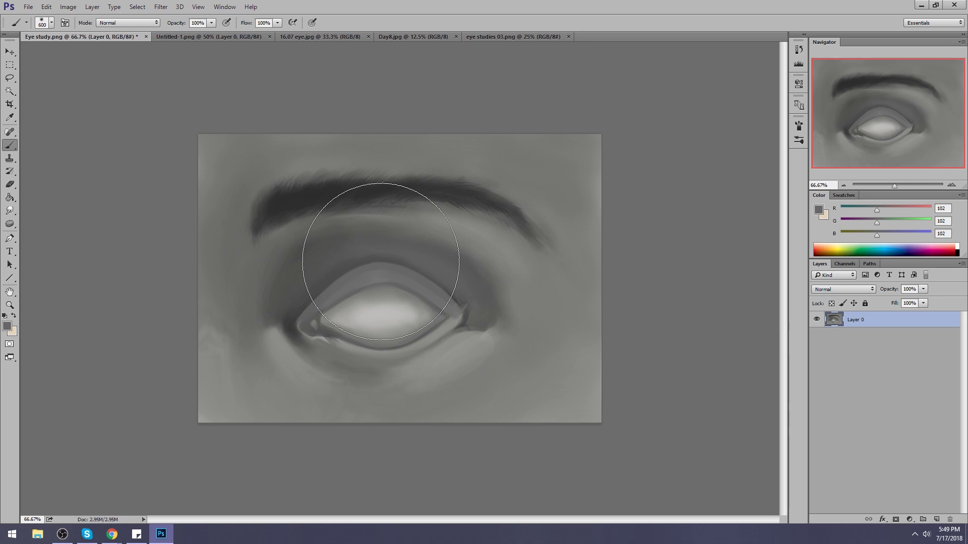
- Paint a light eyeball-grey highlight along the upper eyelid with a 50 px soft brush
right_click(431, 200)
click(493, 418)
click(701, 340)
alt+click(388, 309)
key(bracketleft)
key(bracketleft)
key(bracketleft)
drag(424, 284, 356, 290)
- Rework the upper lid edge with resampled greys, undoing failed strokes and lightening its right side
key(bracketright)
key(ctrl+z)
mouse_move(417, 283)
mouse_down()
mouse_move(334, 290)
mouse_move(386, 275)
mouse_move(332, 302)
mouse_up()
key(ctrl+z)
key(ctrl+z)
alt+click(397, 273)
drag(400, 273, 331, 296)
key(ctrl+z)
mouse_move(395, 273)
mouse_down()
mouse_move(322, 296)
mouse_move(312, 315)
mouse_up()
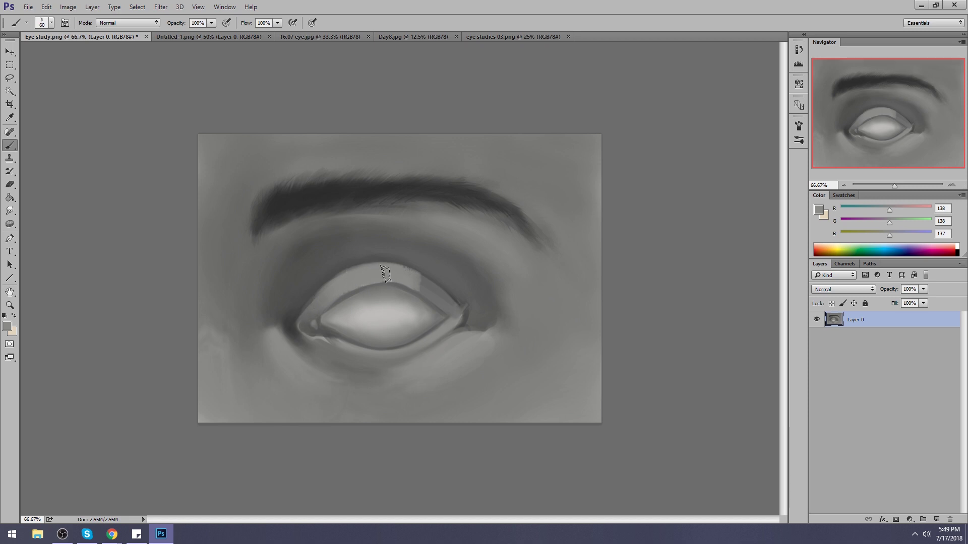
alt+click(410, 277)
drag(400, 275, 442, 309)
- Darken the lower lid rim and the eyeball's lower edge with a darker sampled grey
alt+click(410, 276)
alt+click(367, 255)
drag(456, 318, 333, 342)
key(ctrl+z)
mouse_move(454, 322)
mouse_down()
mouse_move(322, 330)
mouse_move(346, 350)
mouse_move(446, 318)
mouse_up()
mouse_move(446, 319)
mouse_down()
mouse_move(368, 356)
mouse_move(325, 344)
mouse_move(322, 327)
mouse_up()
drag(431, 333, 350, 340)
- Soften the lower lid rim, inner corner and eyeball's lower edge with lighter grey
alt+click(390, 332)
drag(441, 318, 335, 342)
drag(436, 331, 343, 348)
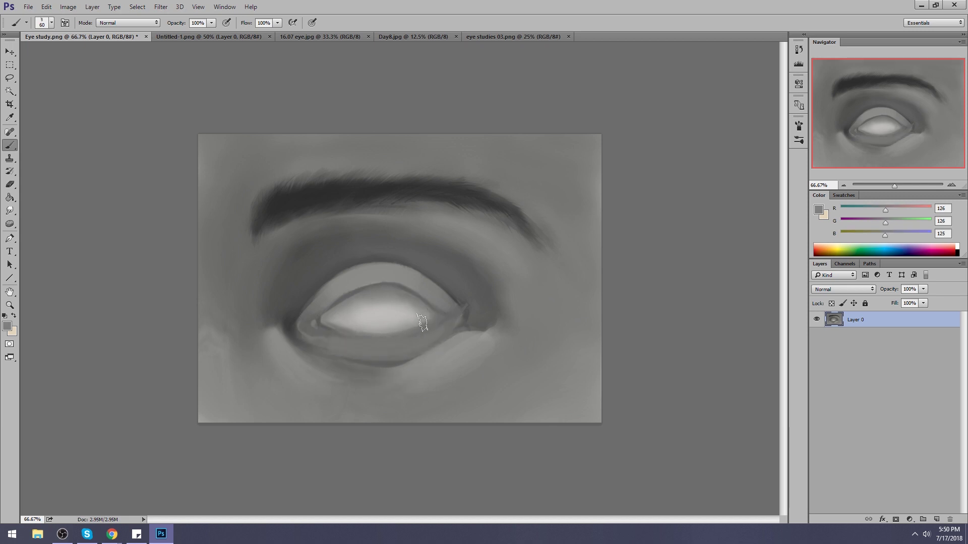
alt+click(342, 327)
mouse_move(331, 327)
mouse_down()
mouse_move(435, 323)
mouse_move(421, 334)
mouse_up()
- Add darker grey shading around the inner and outer eye corners and the upper lid
alt+click(422, 320)
alt+click(393, 342)
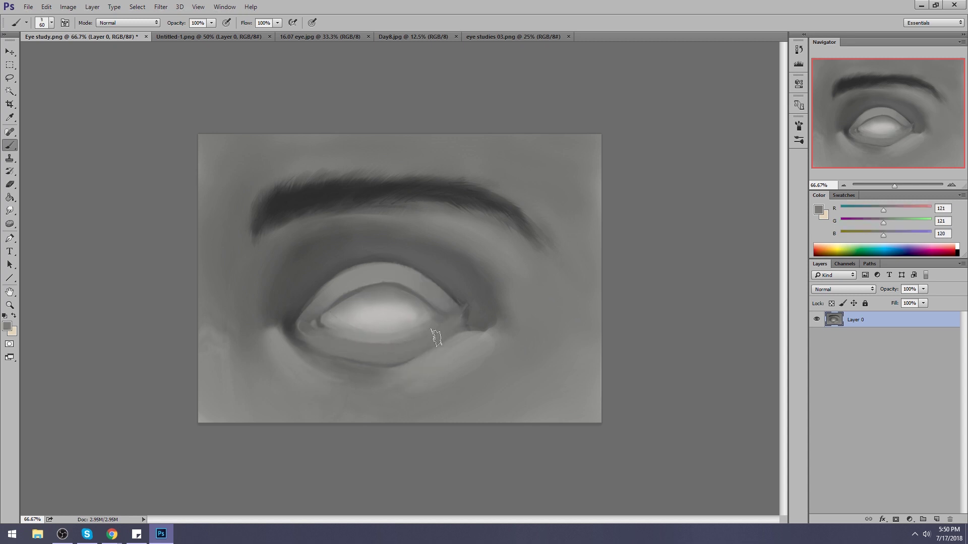
alt+click(301, 327)
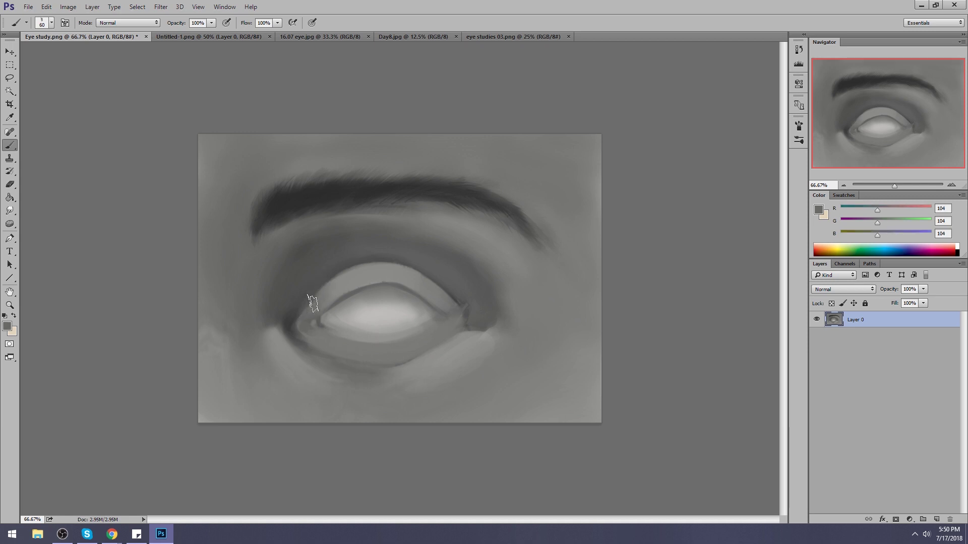
alt+click(460, 295)
alt+click(447, 285)
alt+click(313, 296)
alt+click(458, 287)
alt+click(443, 284)
alt+click(460, 300)
alt+click(415, 269)
alt+click(454, 298)
alt+click(419, 271)
alt+click(296, 318)
alt+click(412, 276)
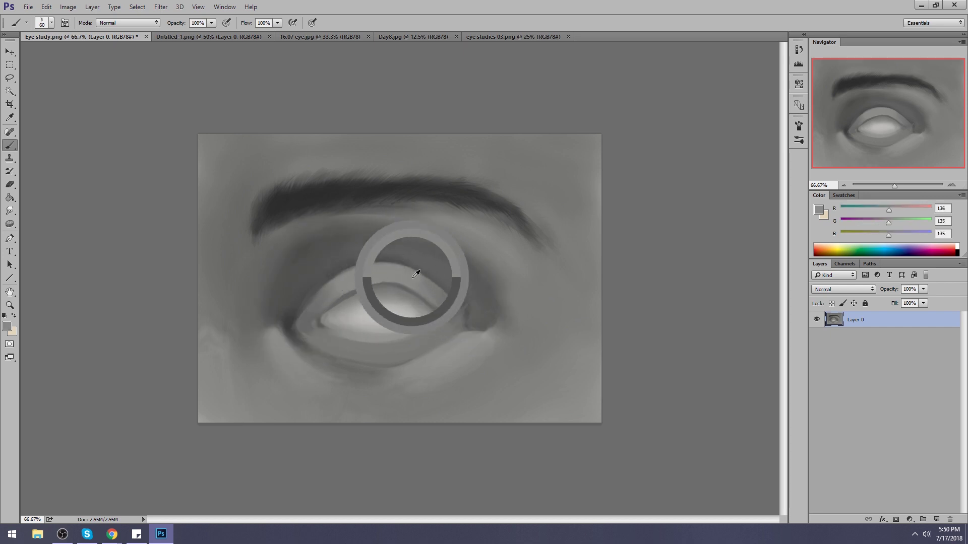
click(11, 209)
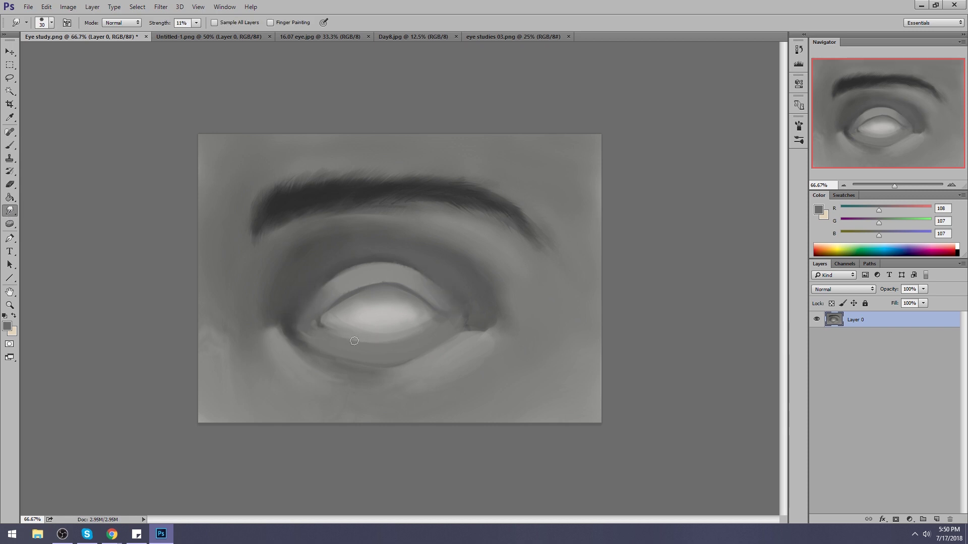
- Lighten the lower eyelid with a grey sampled from it
key(b)
mouse_move(292, 330)
mouse_down()
mouse_move(284, 327)
mouse_move(332, 359)
mouse_move(387, 356)
mouse_move(296, 326)
mouse_move(284, 332)
mouse_up()
drag(288, 345, 312, 359)
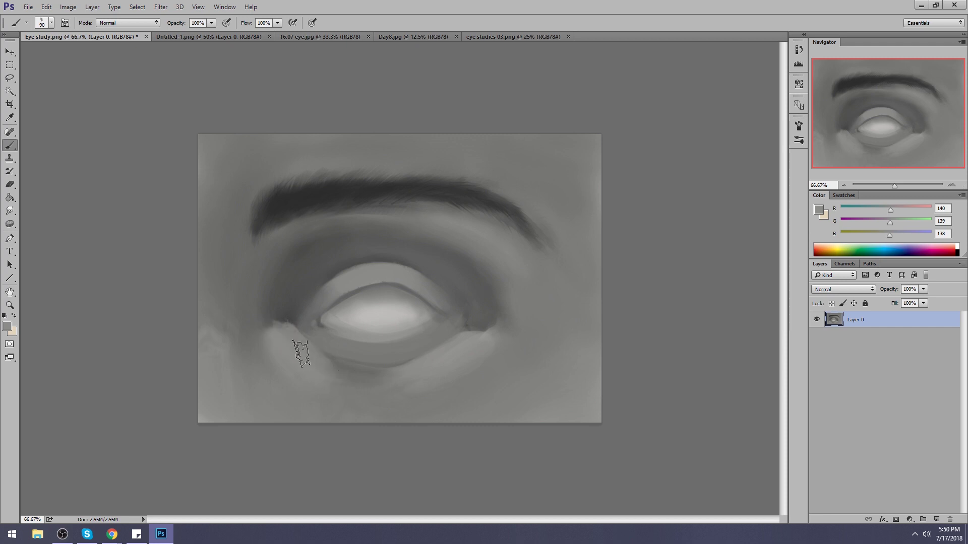
- Brighten the upper right of the eye white with light sampled grey
alt+click(390, 307)
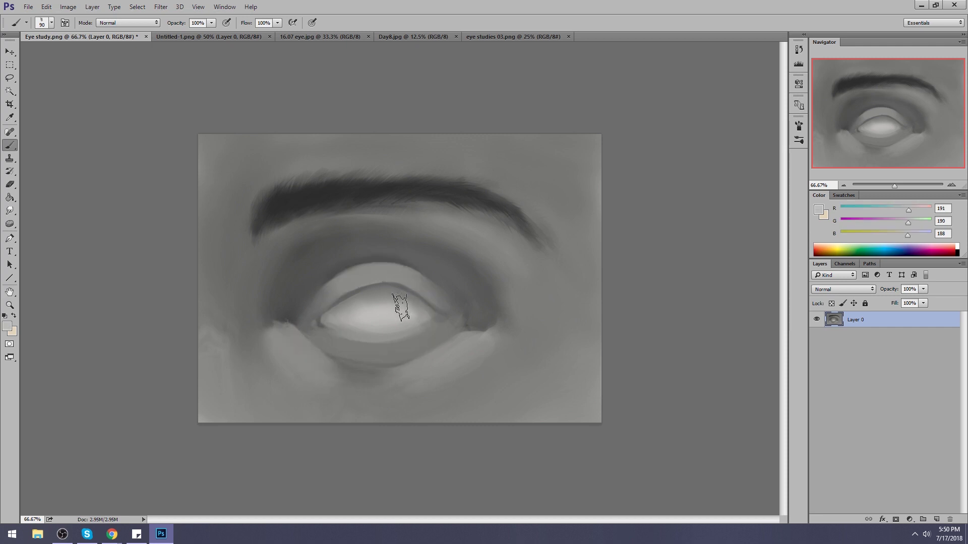
drag(396, 305, 342, 310)
key(ctrl+z)
drag(408, 306, 341, 311)
key(ctrl+z)
drag(407, 306, 341, 317)
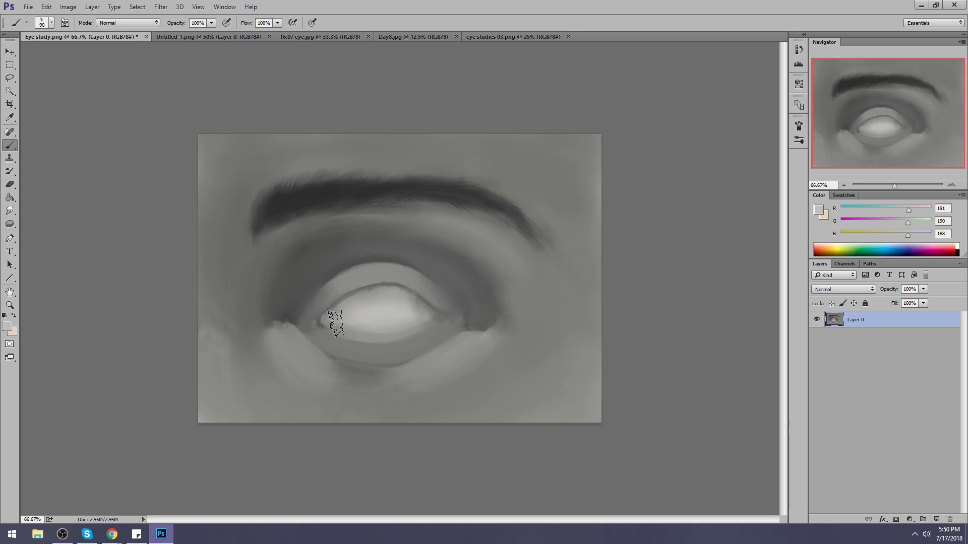
- Paint a broad light band under the eye across the lower lid with a 175 px brush
drag(291, 349, 351, 383)
key(ctrl+z)
key(bracketright)
key(bracketright)
key(bracketright)
key(bracketright)
drag(291, 360, 407, 402)
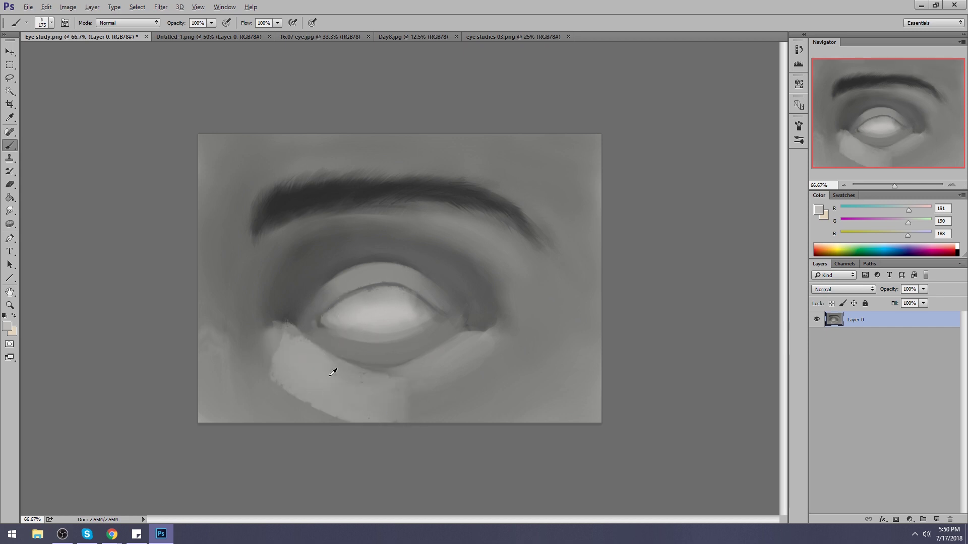
alt+click(311, 361)
alt+click(291, 346)
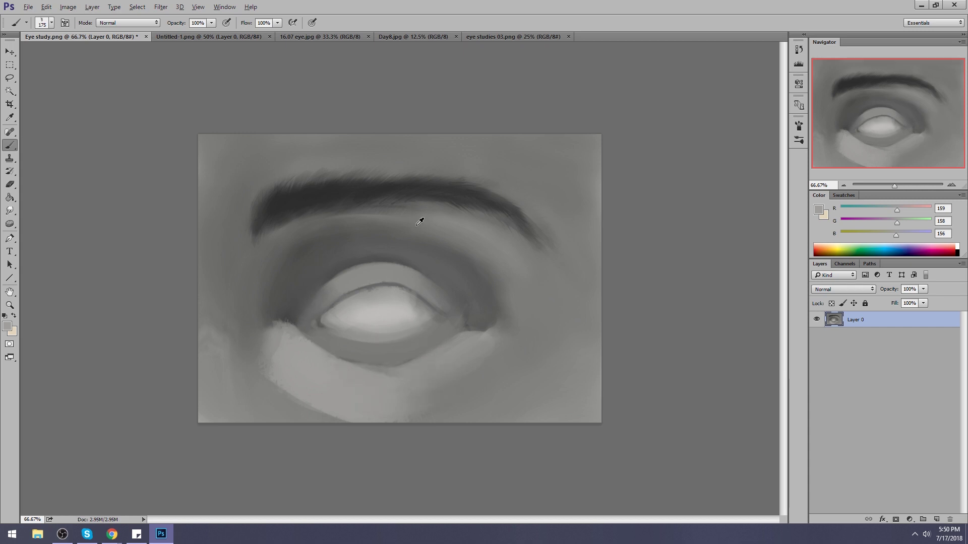
- Sample brow and lower-lid greys and test darkening the lower-left lid, then undo it
drag(348, 258, 340, 202)
alt+click(281, 302)
drag(293, 335, 295, 372)
drag(399, 366, 441, 388)
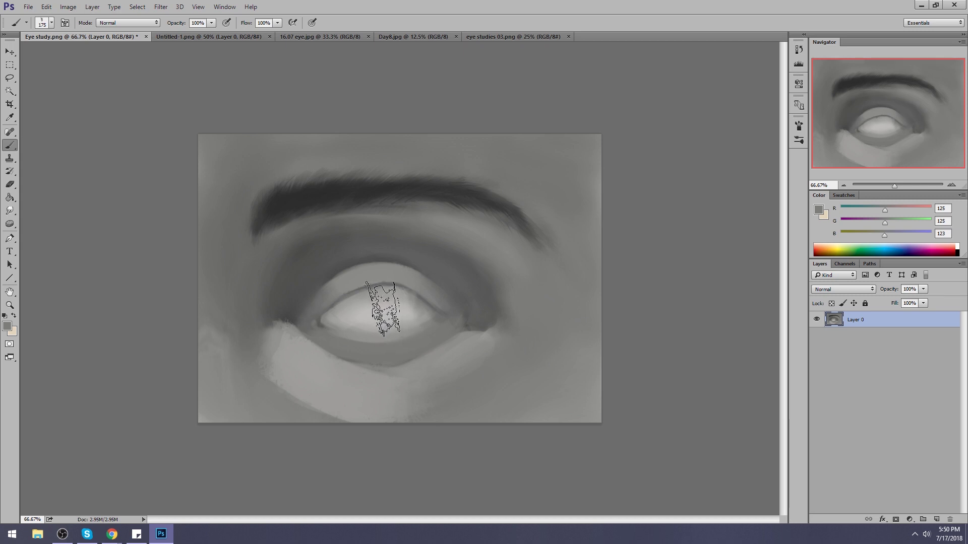
alt+click(291, 304)
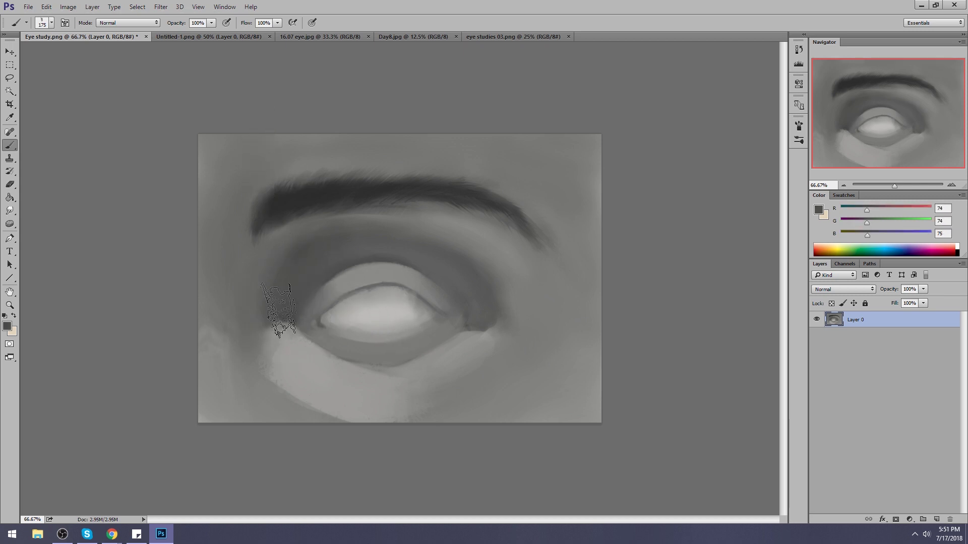
mouse_move(277, 310)
mouse_down()
mouse_move(305, 369)
mouse_move(346, 368)
mouse_up()
key(ctrl+z)
- Darken the brow's edges with near-black grey, extending its lower-left edge at 100 px
alt+click(360, 190)
drag(327, 205, 292, 177)
key(bracketleft)
key(bracketleft)
key(bracketleft)
key(bracketleft)
drag(345, 201, 274, 244)
- Cover the canvas top, left edge and corners with the light background grey
alt+click(276, 352)
key(bracketright)
key(bracketright)
key(bracketright)
key(bracketright)
key(bracketright)
key(bracketright)
mouse_move(437, 123)
mouse_down()
mouse_move(253, 130)
mouse_move(318, 129)
mouse_up()
mouse_move(205, 214)
mouse_down()
mouse_move(206, 324)
mouse_move(183, 346)
mouse_move(313, 418)
mouse_up()
mouse_move(501, 119)
mouse_down()
mouse_move(590, 194)
mouse_move(579, 151)
mouse_up()
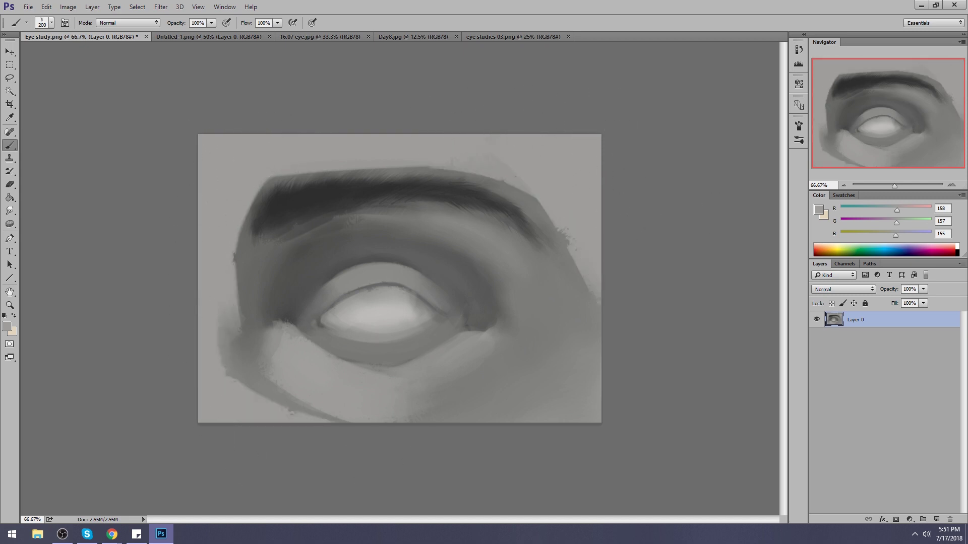
- Shape the lower-right and lower-left painting edges into soft, ragged curves
key(alt+Tab)
mouse_move(584, 325)
mouse_down()
mouse_move(483, 418)
mouse_move(589, 288)
mouse_move(610, 275)
mouse_move(525, 417)
mouse_move(634, 393)
mouse_up()
mouse_move(196, 308)
mouse_down()
mouse_move(221, 388)
mouse_move(292, 434)
mouse_up()
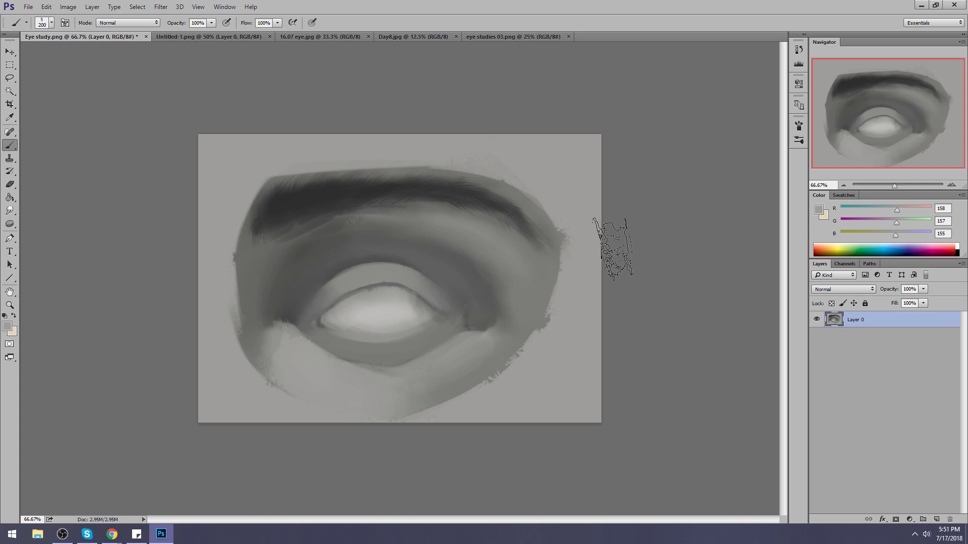
- Smudge the eyebrow's top edge into soft wisps
alt+click(317, 187)
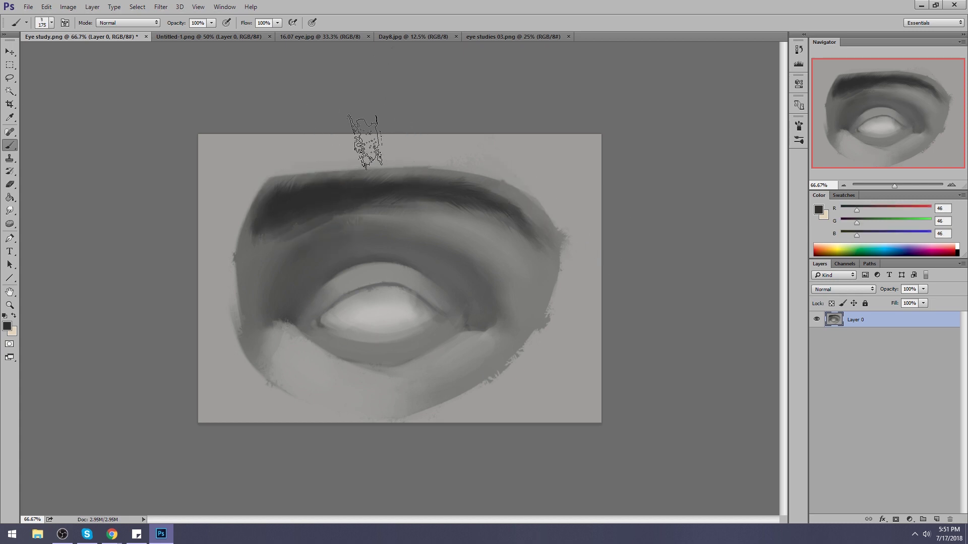
click(10, 211)
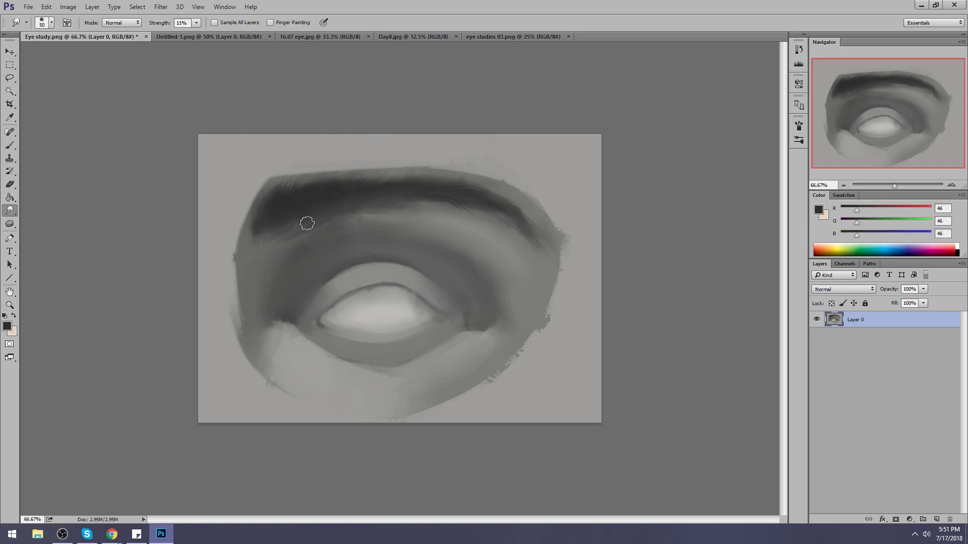
mouse_move(436, 170)
mouse_down()
mouse_move(443, 165)
mouse_move(402, 170)
mouse_up()
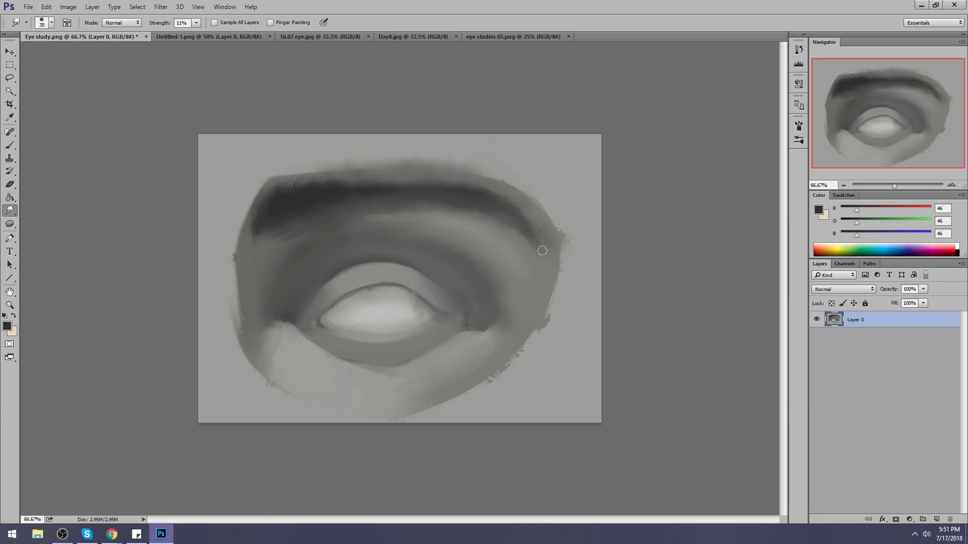
- Paint a grey band above the eyebrow in lighter grey and darken its upper-right area
key(b)
alt+click(450, 167)
mouse_move(450, 166)
mouse_down()
mouse_move(389, 157)
mouse_move(296, 162)
mouse_up()
alt+click(460, 216)
mouse_move(378, 160)
mouse_down()
mouse_move(406, 155)
mouse_move(495, 179)
mouse_up()
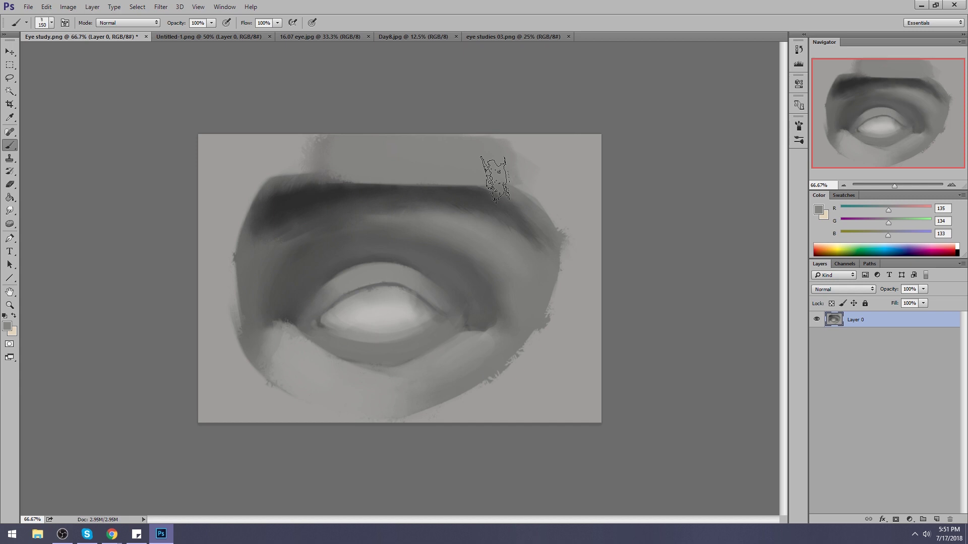
drag(495, 169, 514, 219)
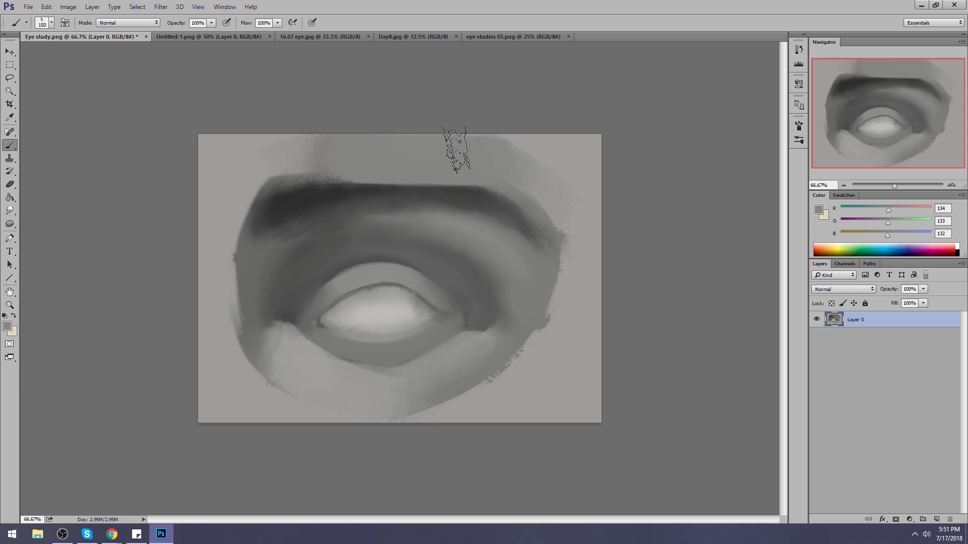
drag(468, 260, 316, 246)
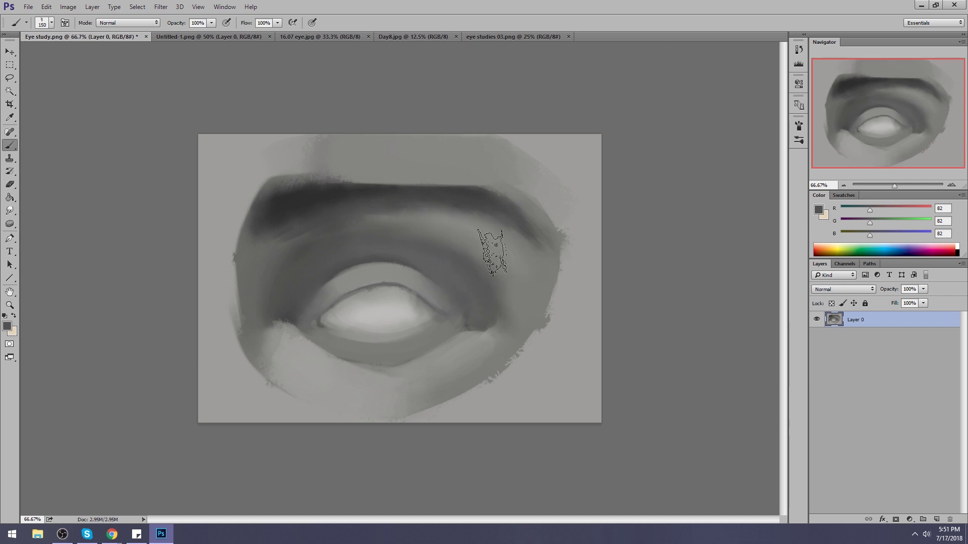
- Sample a mid grey and set up a soft round brush at 500 px
alt+click(496, 245)
right_click(431, 258)
double_click(559, 355)
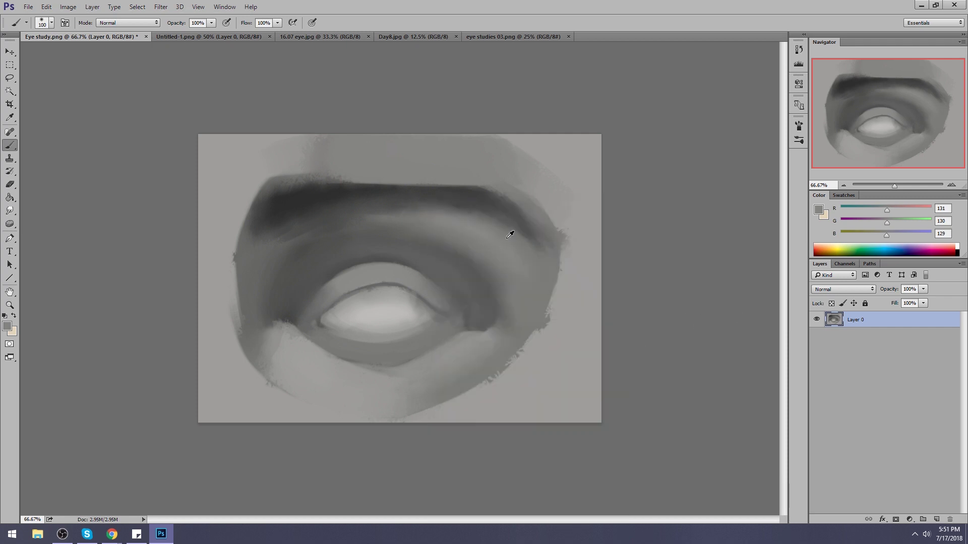
key(bracketright)
key(bracketright)
key(bracketright)
key(bracketright)
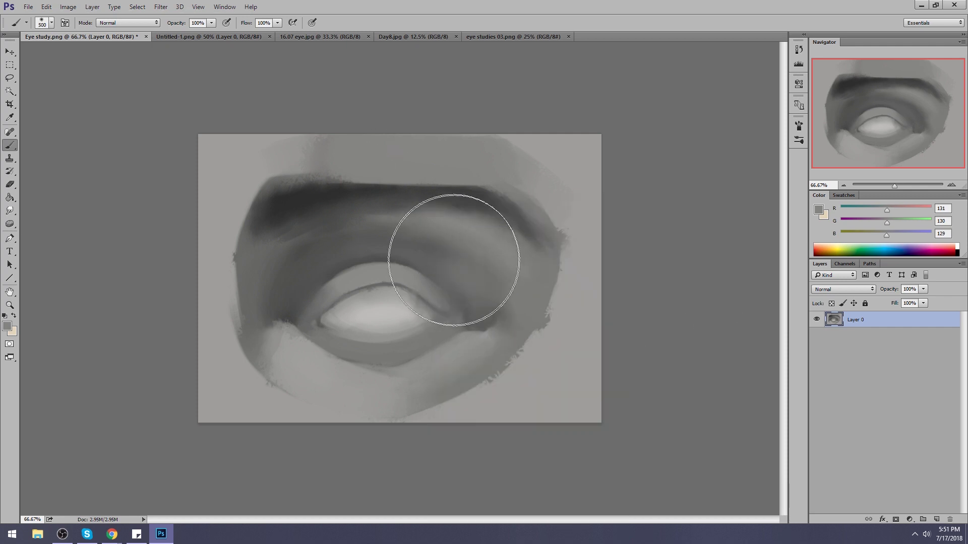
- Lighten the lid under the brow and smooth the inner socket shadow into even grey
alt+click(488, 233)
mouse_move(505, 279)
mouse_down()
mouse_move(442, 234)
mouse_move(448, 217)
mouse_move(490, 249)
mouse_up()
key(alt)
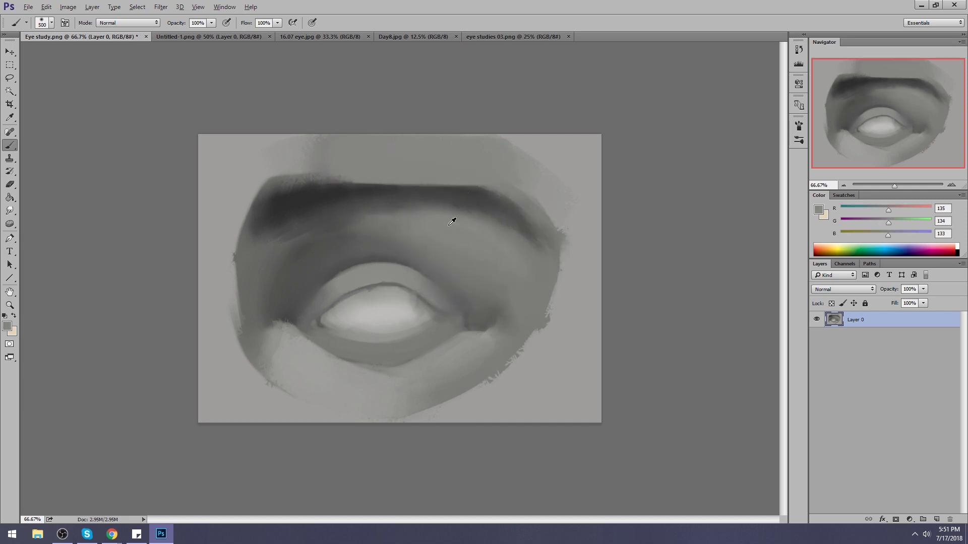
alt+click(313, 243)
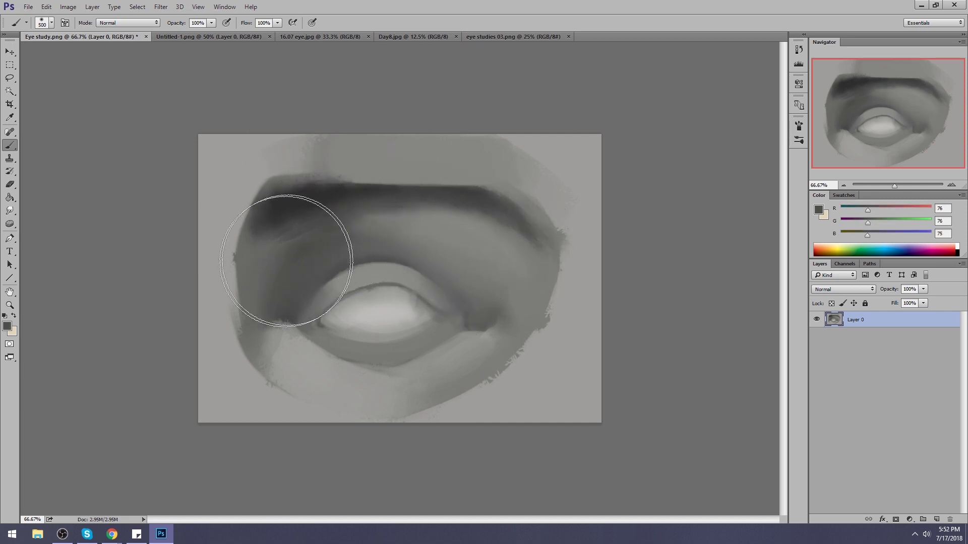
mouse_move(313, 255)
mouse_down()
mouse_move(328, 256)
mouse_move(333, 227)
mouse_move(340, 320)
mouse_move(277, 227)
mouse_move(353, 235)
mouse_move(322, 216)
mouse_up()
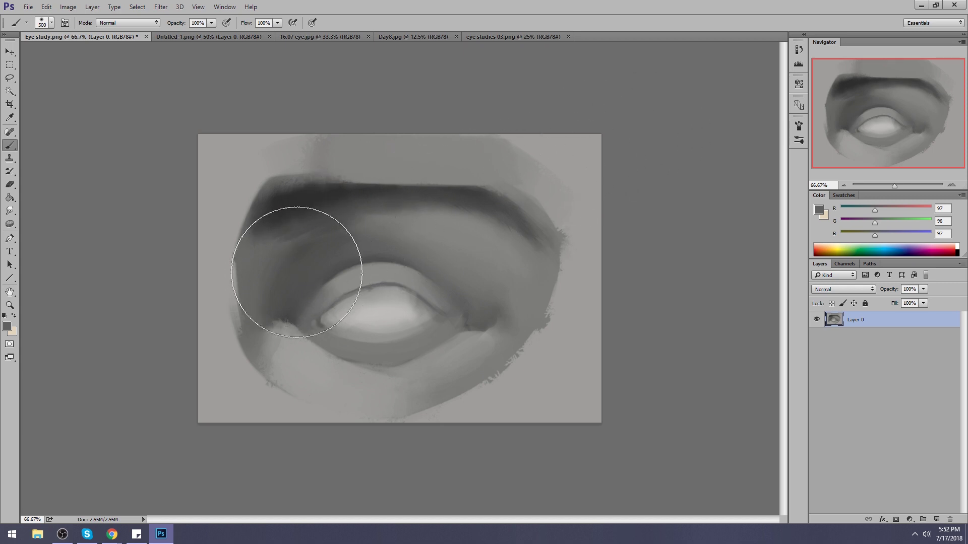
drag(298, 273, 297, 260)
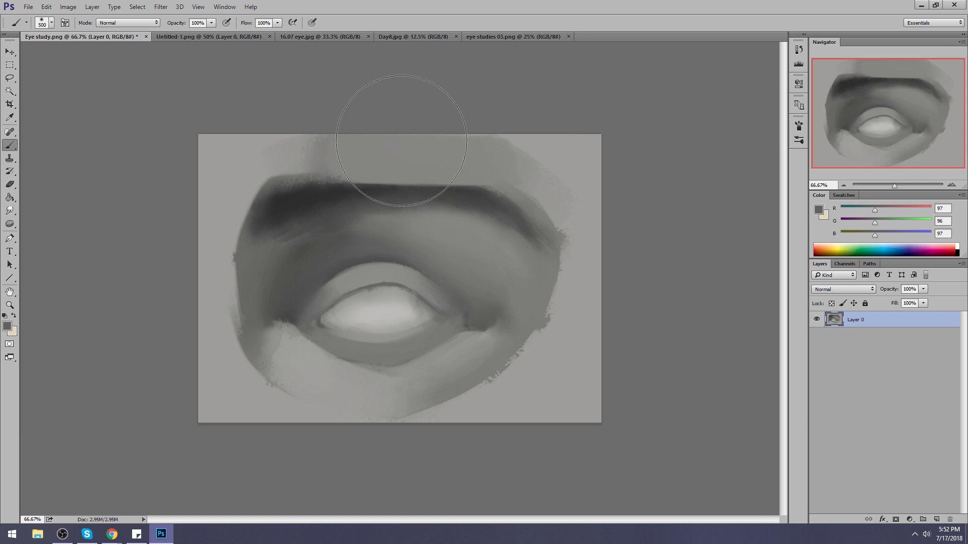
mouse_move(316, 261)
mouse_down()
mouse_move(293, 253)
mouse_move(310, 285)
mouse_move(313, 257)
mouse_up()
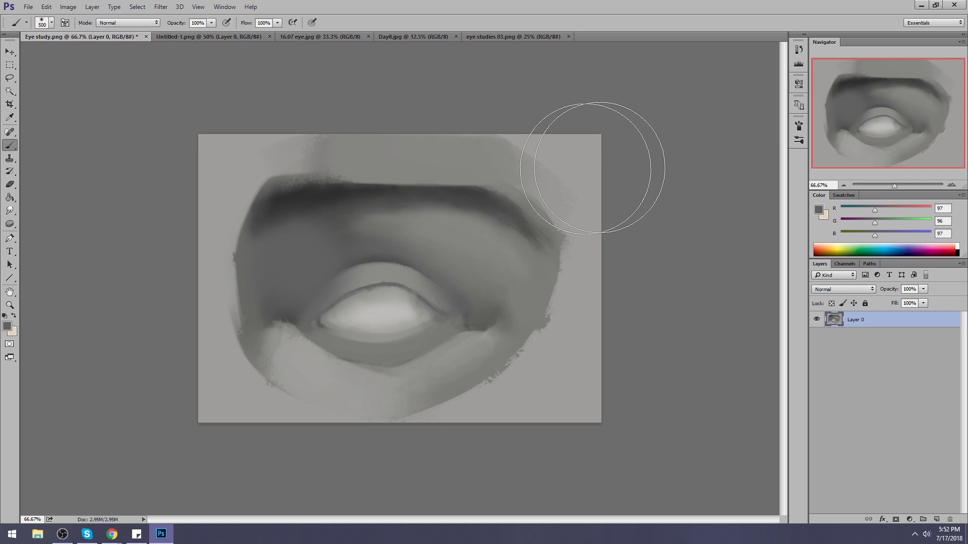
- Test bright red strokes over the eye and brow, then undo them all
drag(925, 208, 932, 211)
drag(303, 261, 296, 269)
drag(414, 186, 393, 365)
drag(472, 198, 446, 372)
drag(555, 219, 489, 374)
key(ctrl+z)
key(ctrl+alt+z)
key(ctrl+alt+z)
key(ctrl+alt+z)
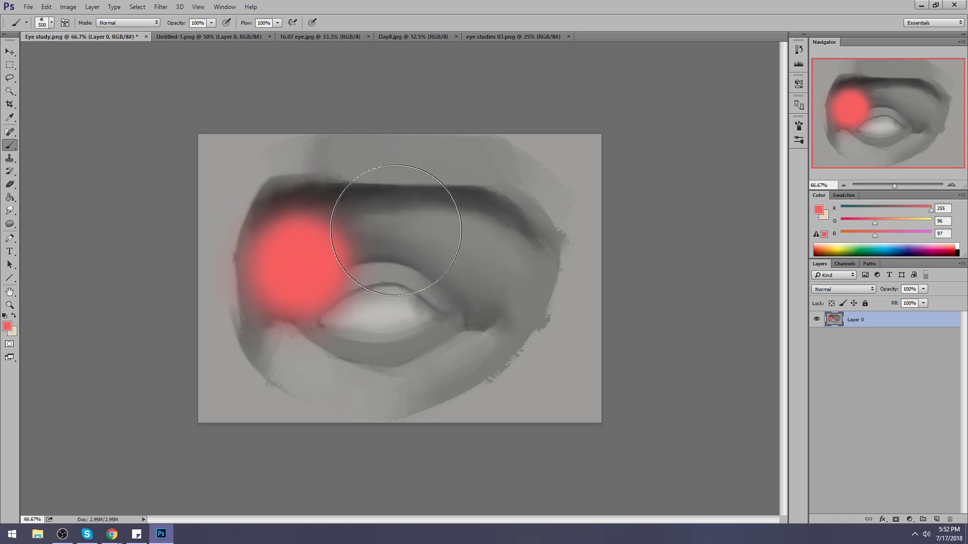
key(ctrl+alt+z)
- Smooth the brow's lower edge with dark grey at 42% brush opacity
alt+click(414, 242)
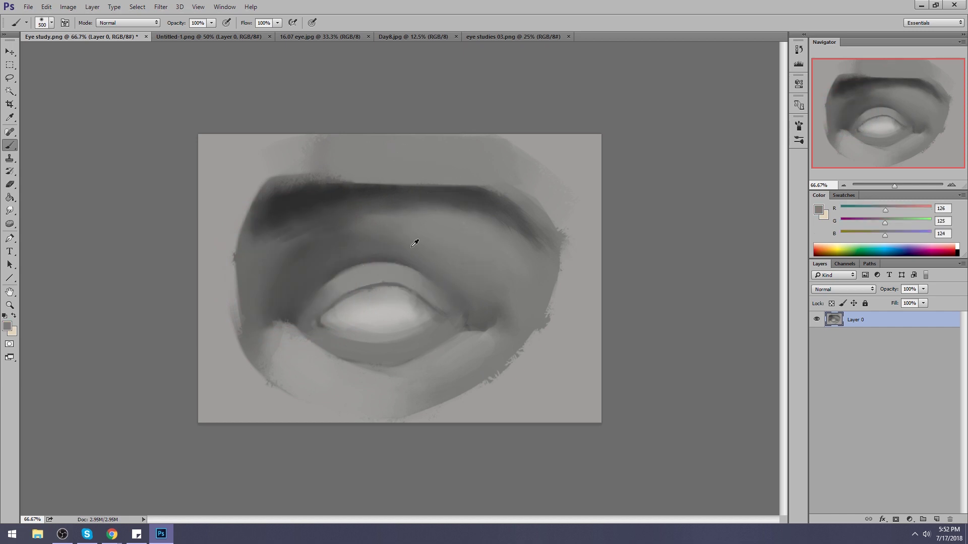
alt+click(318, 246)
click(212, 23)
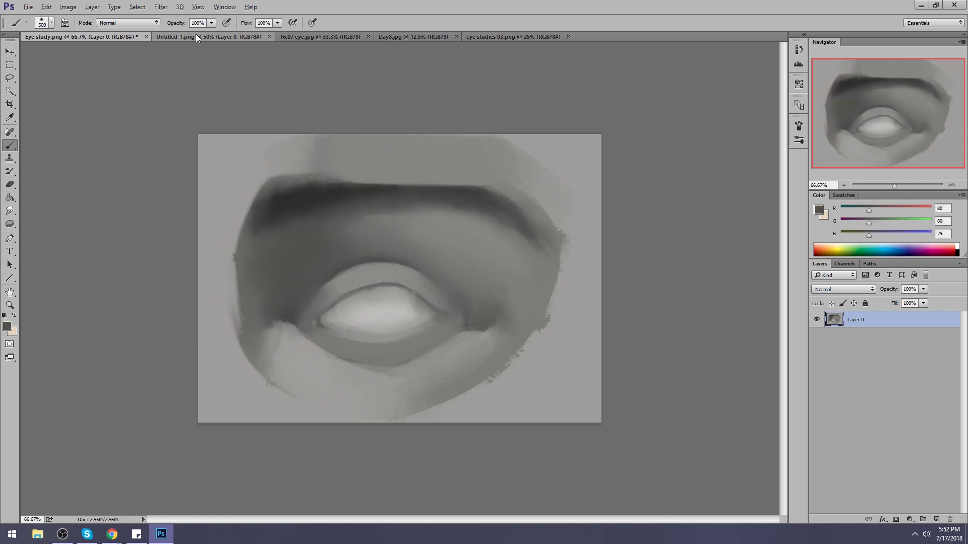
alt+click(292, 242)
drag(292, 242, 286, 248)
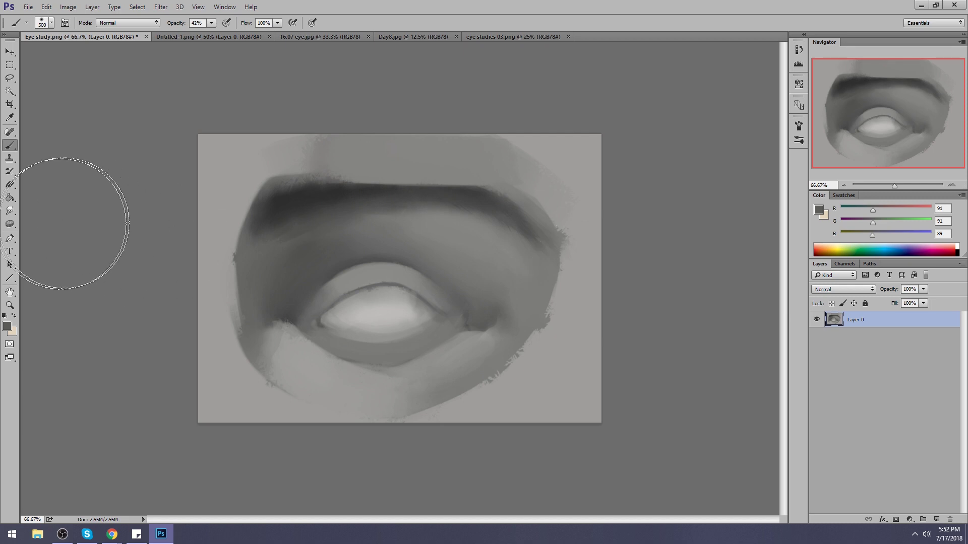
- Blend the lid shading with the Smudge tool, then sample light grey from the eye white
click(10, 211)
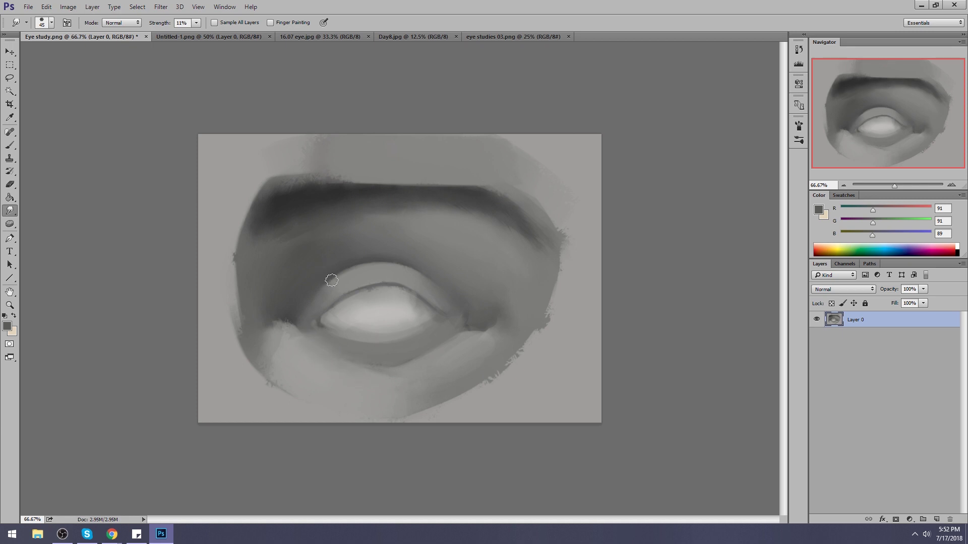
key(b)
alt+click(371, 307)
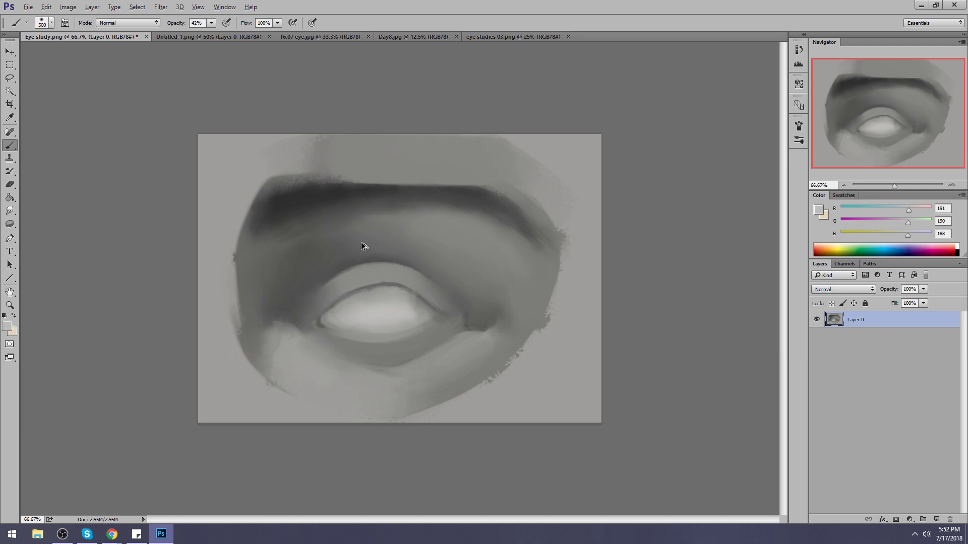
- Paint a light stroke above the upper eyelid with the 80 px soft brush
right_click(377, 200)
click(438, 417)
key(Return)
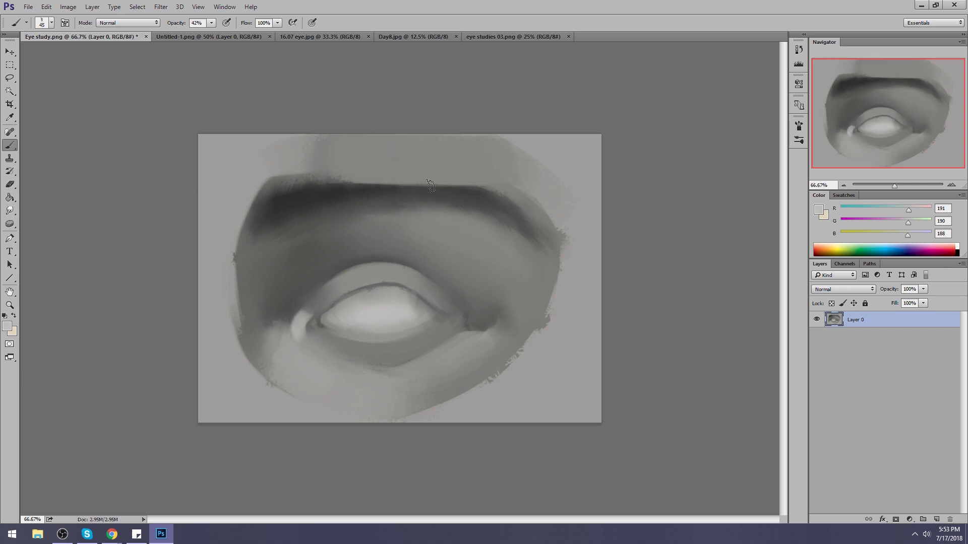
drag(394, 250, 415, 246)
- Tone down the eye white with sampled grey and add a new empty Layer 1
alt+click(296, 322)
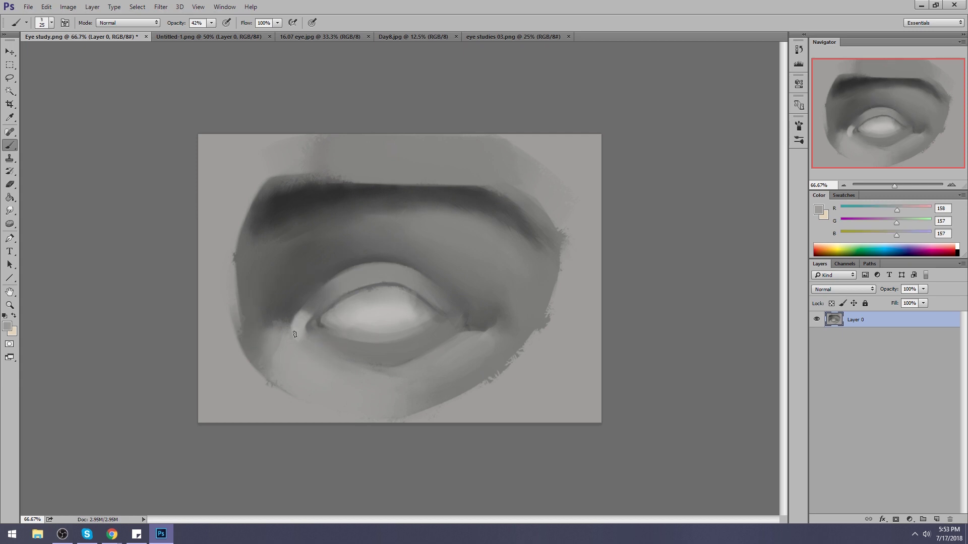
alt+click(394, 313)
alt+click(375, 296)
key(bracketright)
key(bracketright)
drag(414, 308, 343, 312)
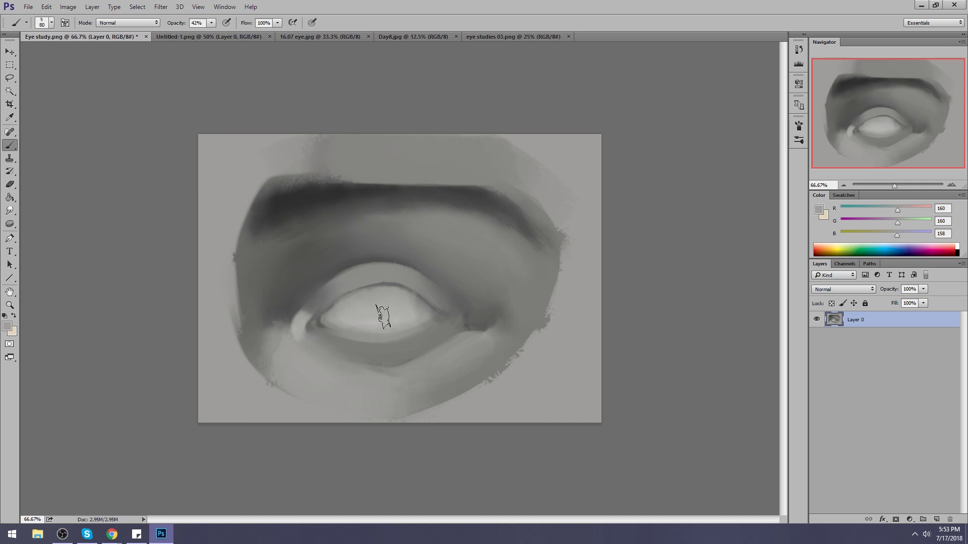
click(934, 519)
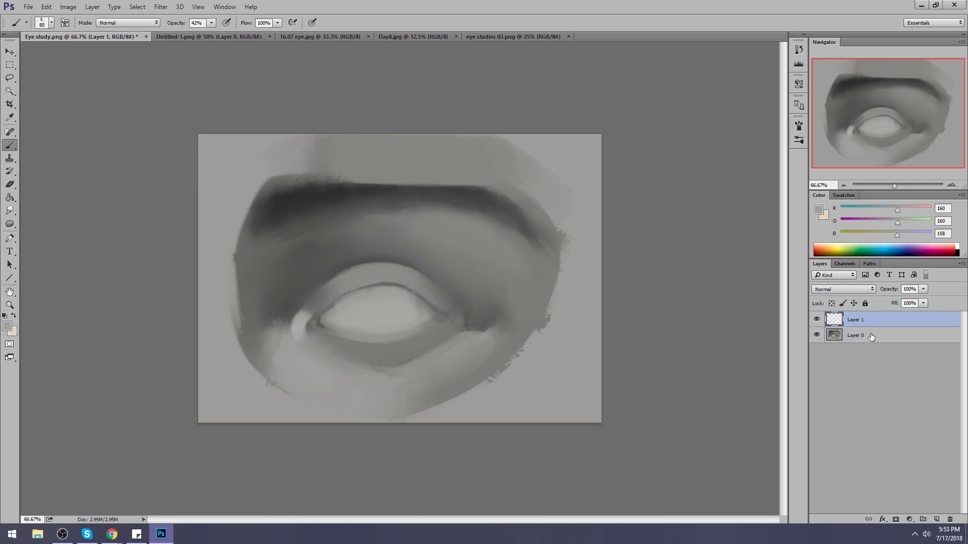
- Fill Layer 1 with a grey sampled from the canvas edge and raise its Lightness to +33
key(g)
alt+click(575, 301)
click(575, 301)
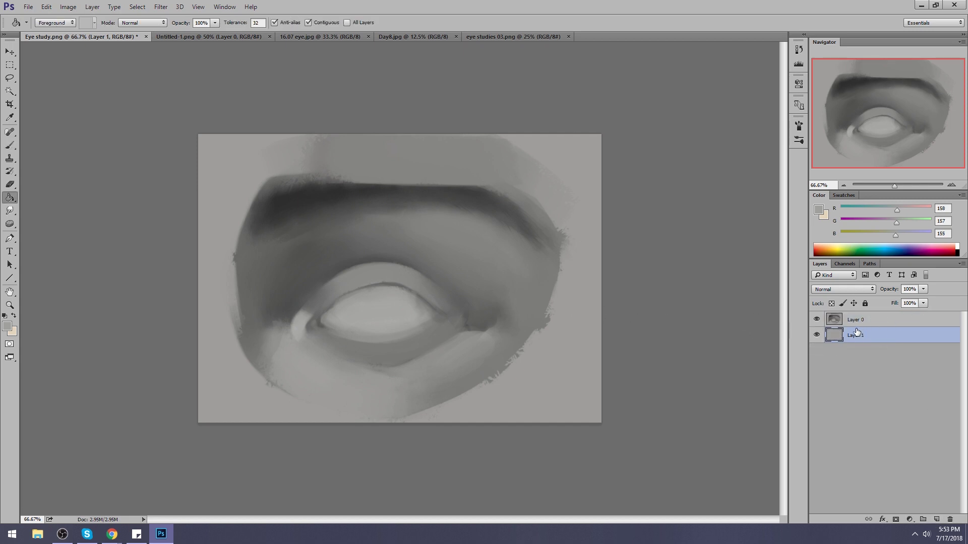
key(ctrl+u)
drag(758, 359, 772, 358)
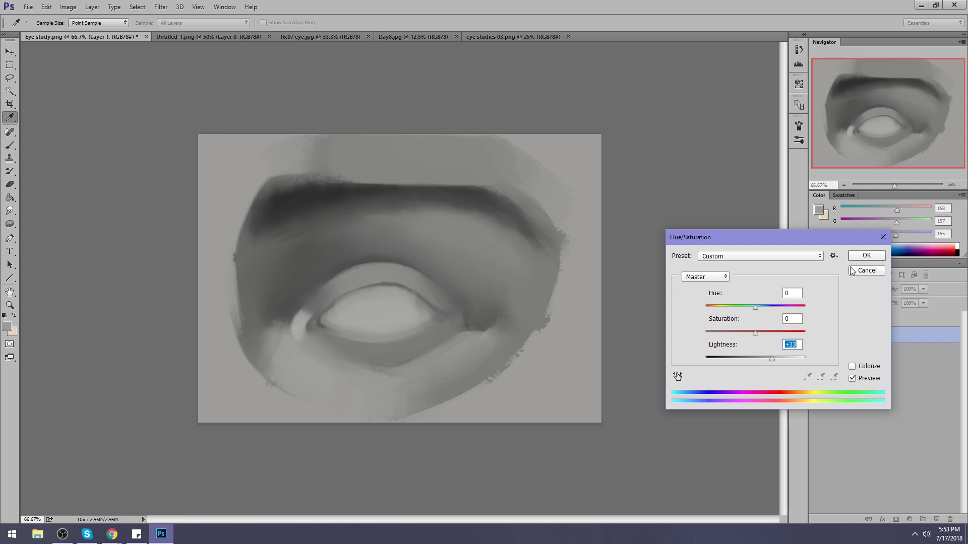
click(851, 272)
- Lower Layer 0's fill to about 52% and merge it down into Layer 1
mouse_move(916, 311)
mouse_down()
mouse_move(886, 313)
mouse_move(897, 314)
mouse_up()
right_click(847, 322)
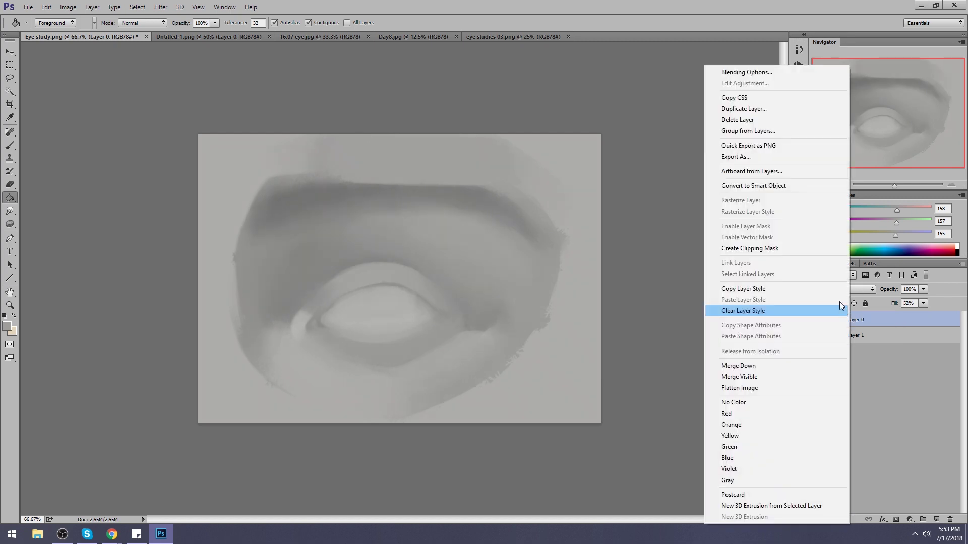
click(781, 365)
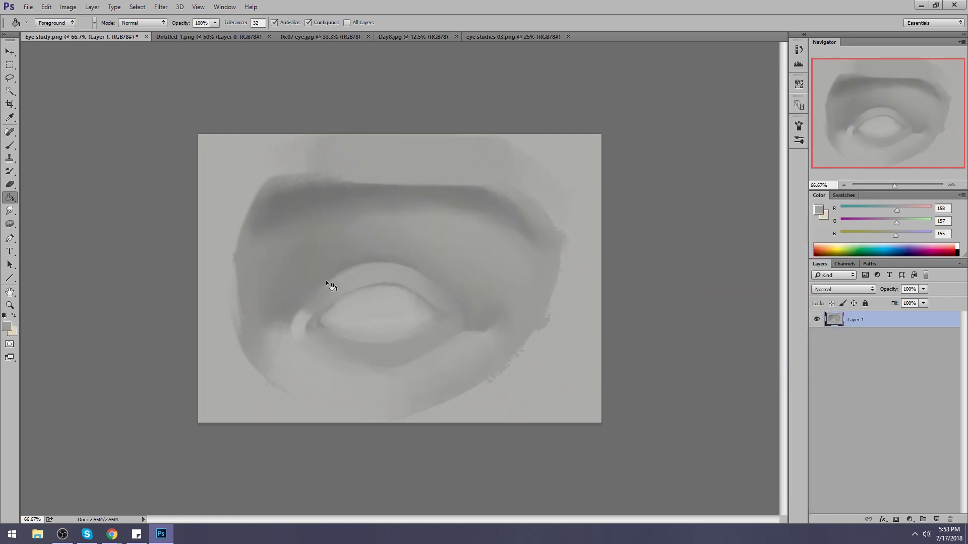
- Switch to the Brush with a 100 px soft round tip
key(b)
right_click(392, 256)
double_click(523, 355)
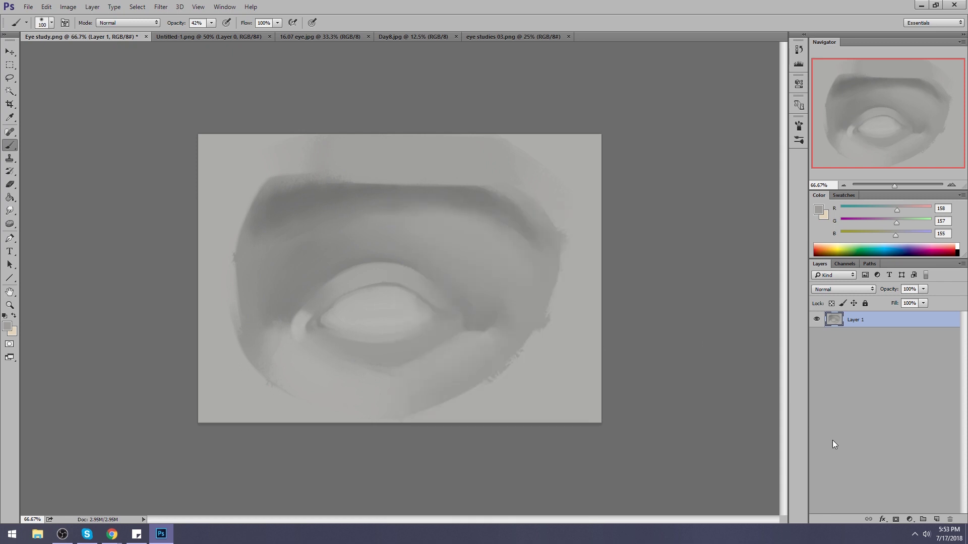
- Add a new empty Layer 2 and set the foreground colour to black (000000)
click(937, 519)
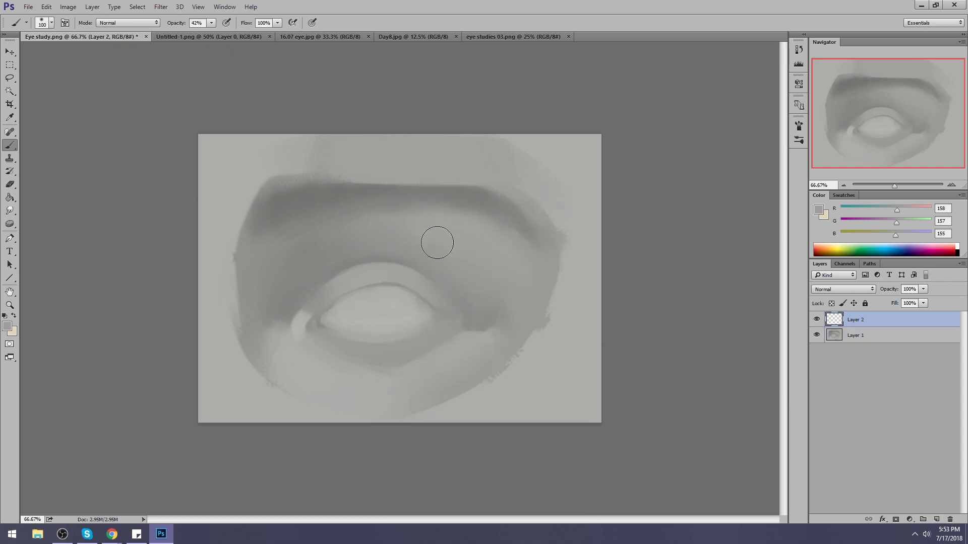
click(819, 209)
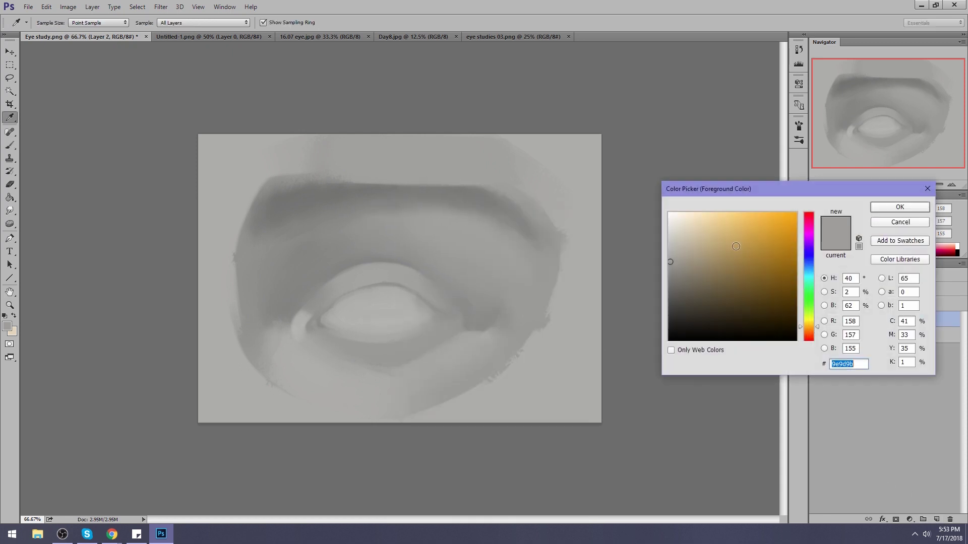
text(000000)
click(879, 208)
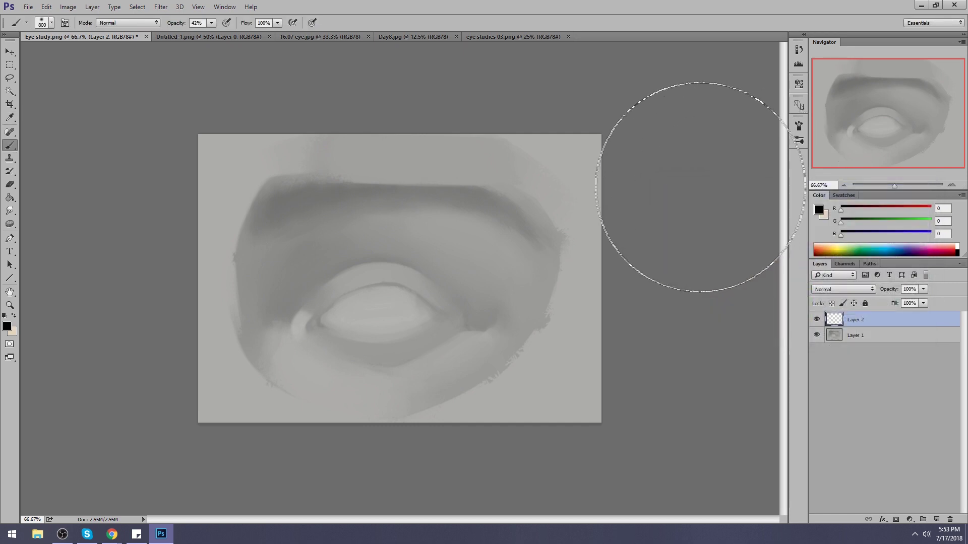
- Reduce the brush to 600, try Liquify on the empty layer, then select Layer 1
key(bracketleft)
click(212, 23)
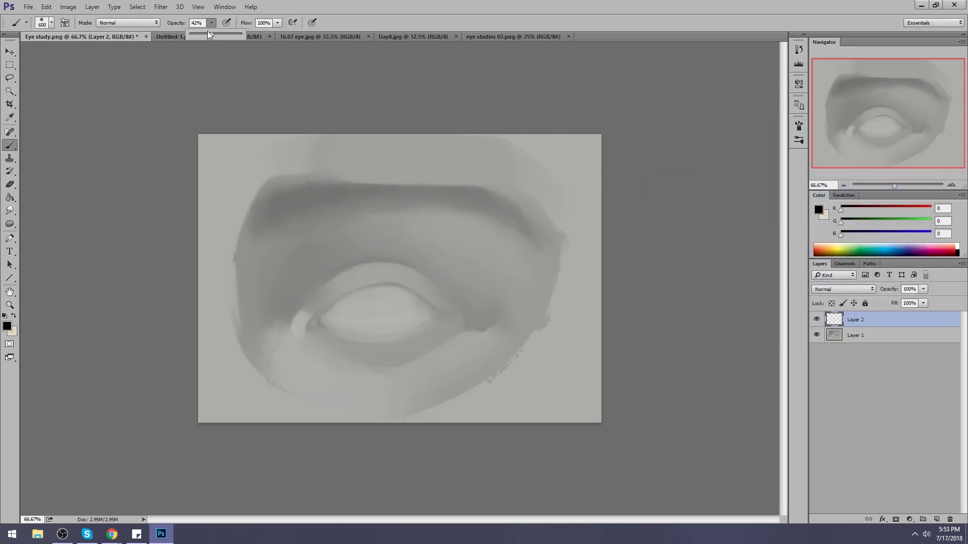
click(161, 7)
click(165, 10)
click(166, 10)
click(176, 84)
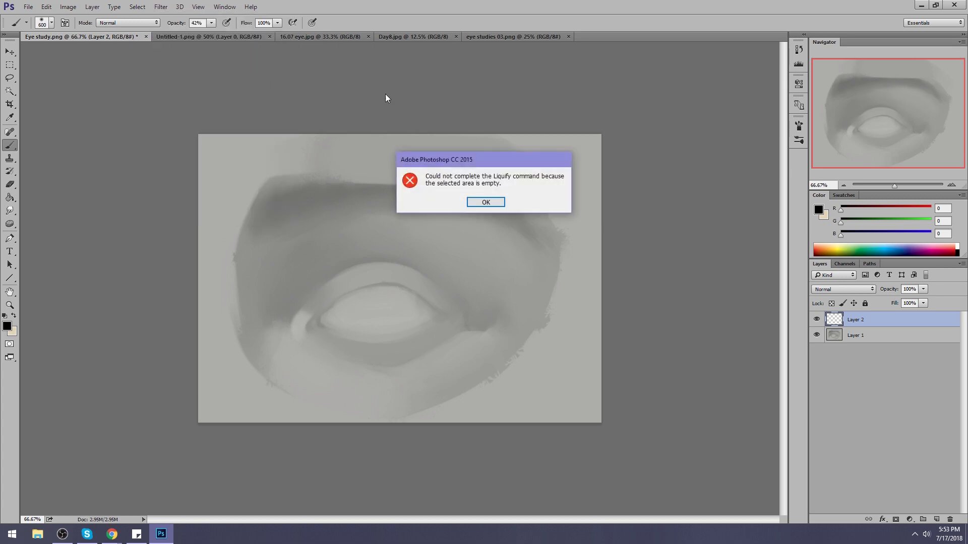
click(486, 202)
click(882, 337)
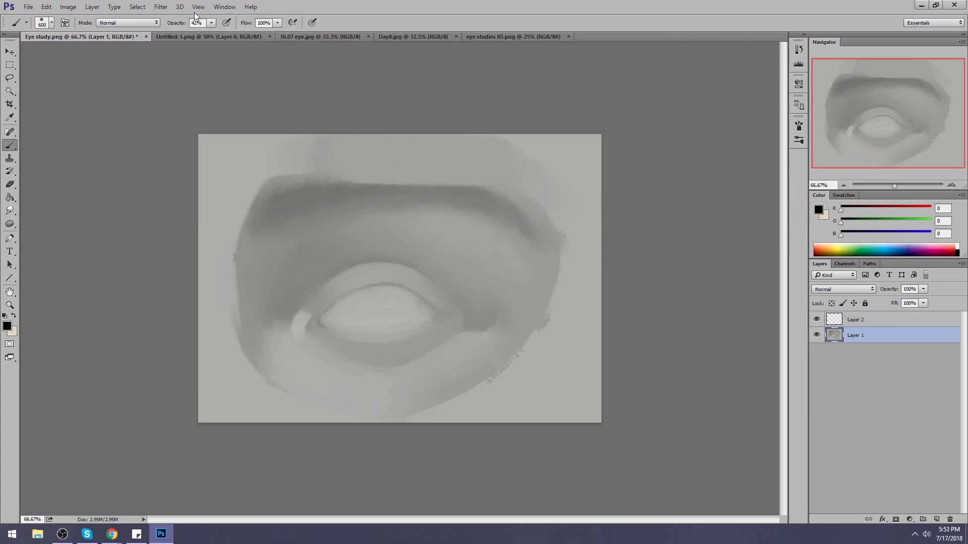
- Forward-warp the eye's inner corner and lid in Liquify at sizes up to 200, then apply
click(162, 7)
click(176, 84)
drag(239, 342, 249, 344)
key(bracketleft)
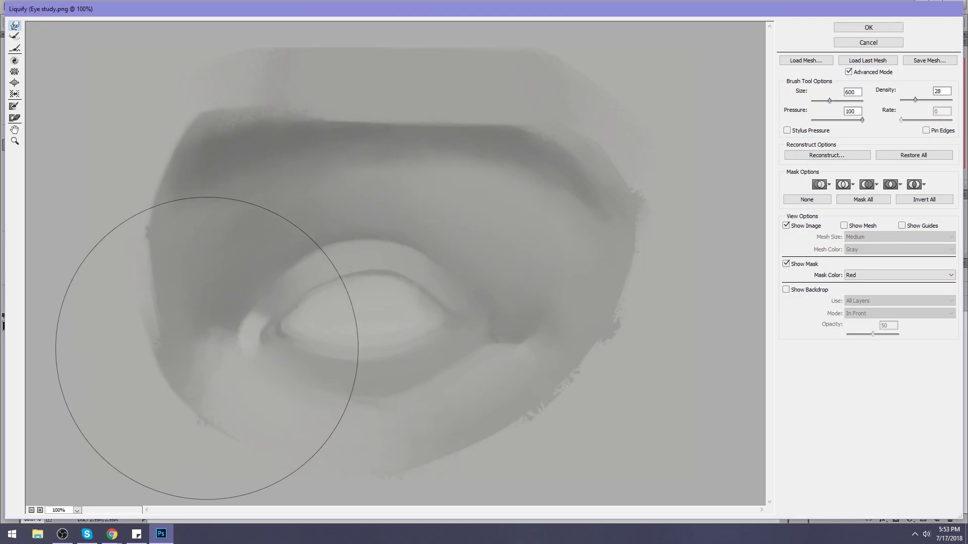
key(bracketleft)
key(bracketleft)
key(bracketleft)
key(bracketleft)
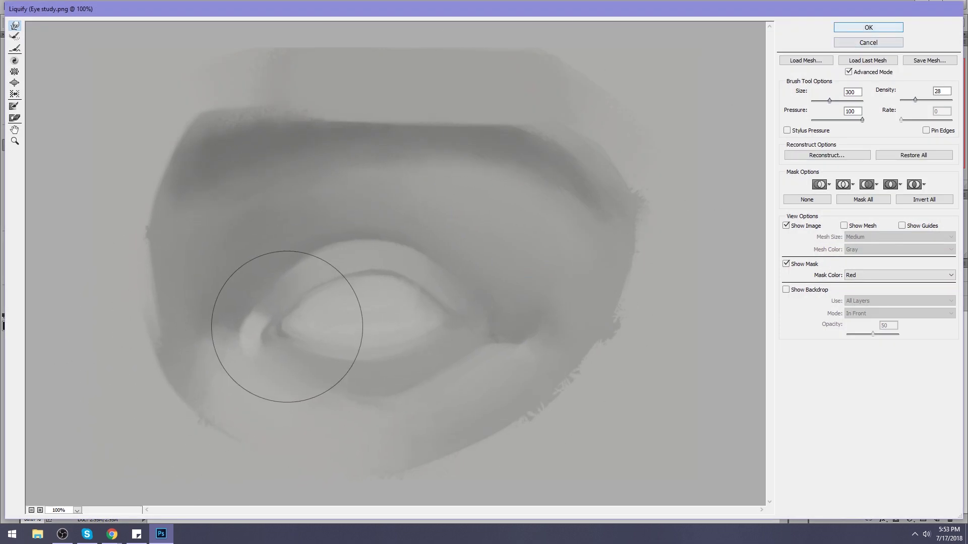
mouse_move(290, 324)
mouse_down()
mouse_move(308, 310)
mouse_move(298, 321)
mouse_move(300, 310)
mouse_move(308, 338)
mouse_move(286, 314)
mouse_move(300, 341)
mouse_move(309, 294)
mouse_move(298, 330)
mouse_move(335, 288)
mouse_up()
key(bracketright)
key(bracketright)
key(bracketright)
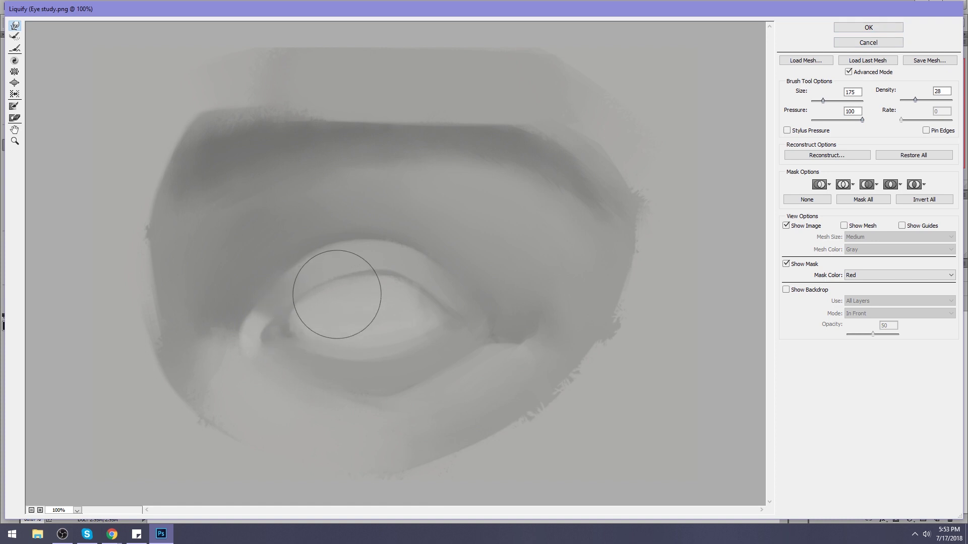
key(bracketright)
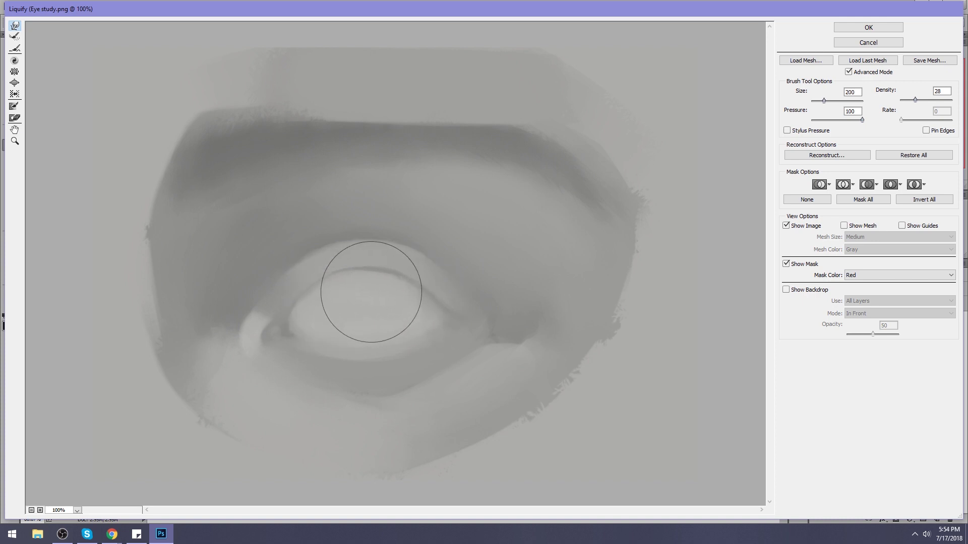
click(887, 28)
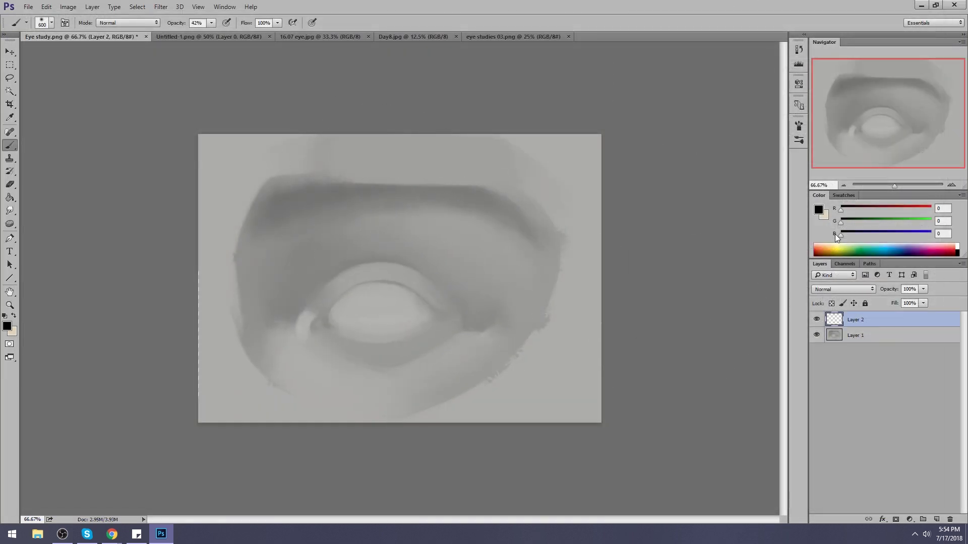
- Paint a faint low-opacity shadow across the upper eyelid, then shrink the brush to 150
drag(195, 35, 194, 35)
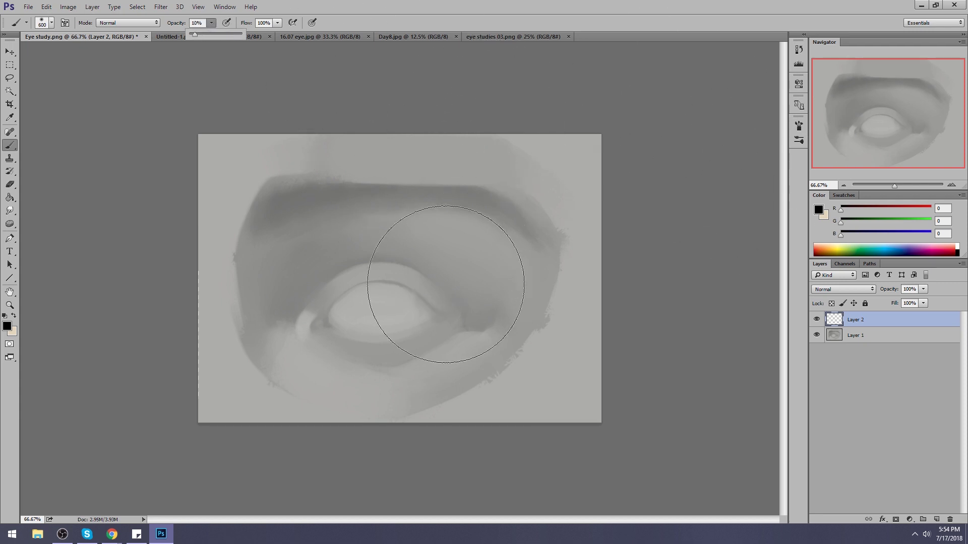
click(448, 287)
mouse_move(446, 287)
mouse_down()
mouse_move(400, 265)
mouse_move(339, 275)
mouse_move(317, 307)
mouse_up()
key(bracketleft)
key(bracketleft)
key(bracketleft)
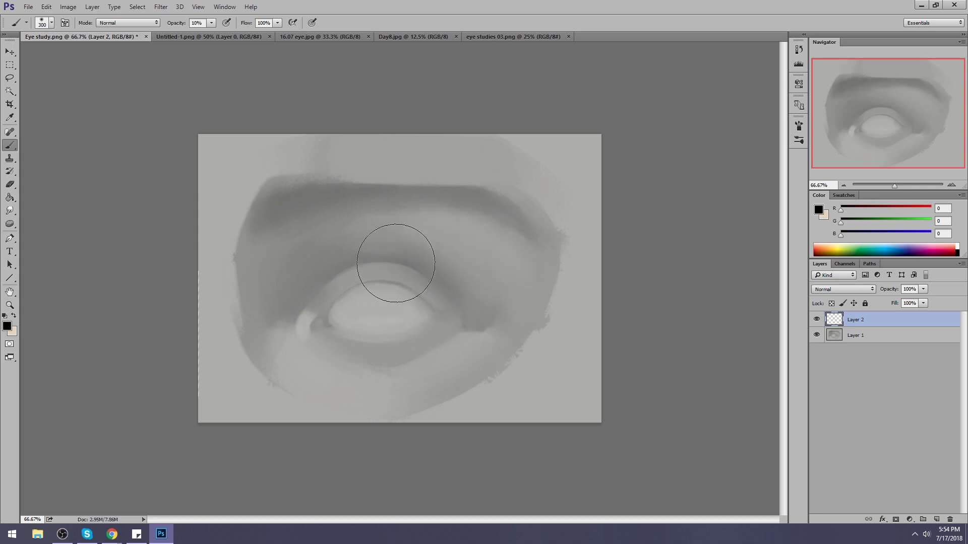
key(bracketleft)
key(bracketleft)
key(bracketleft)
key(bracketleft)
key(bracketleft)
key(bracketleft)
key(bracketleft)
key(bracketleft)
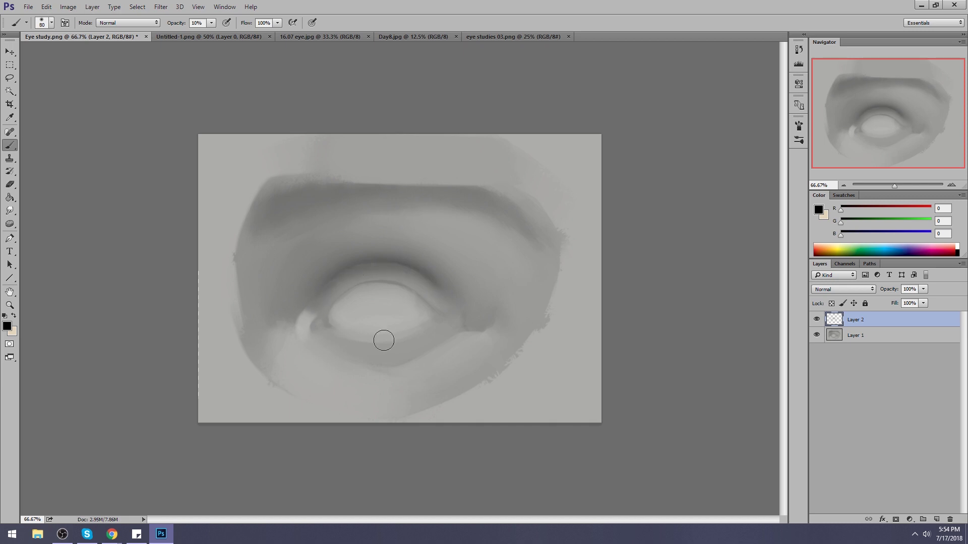
- Erase parts of the upper-lid crease shading with a roughly 500 px eraser
key(e)
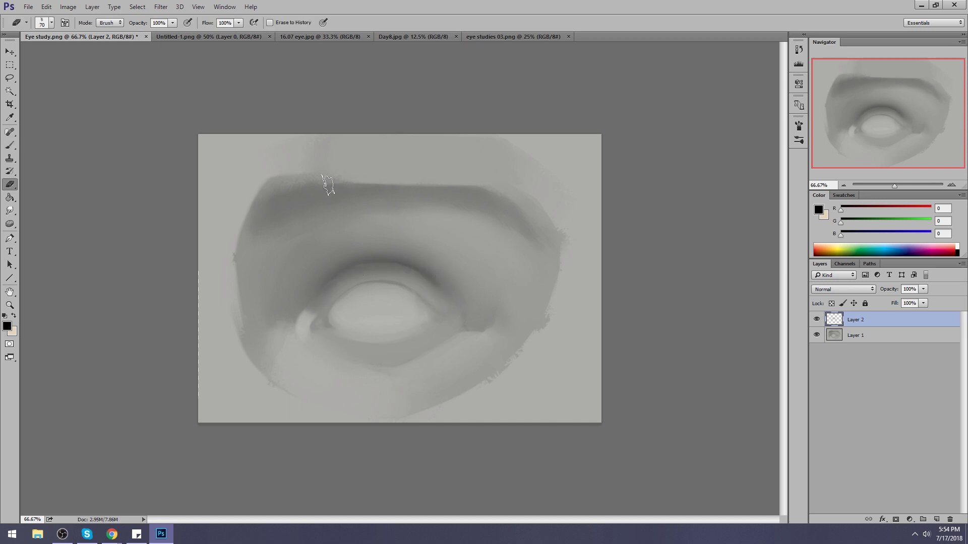
right_click(388, 204)
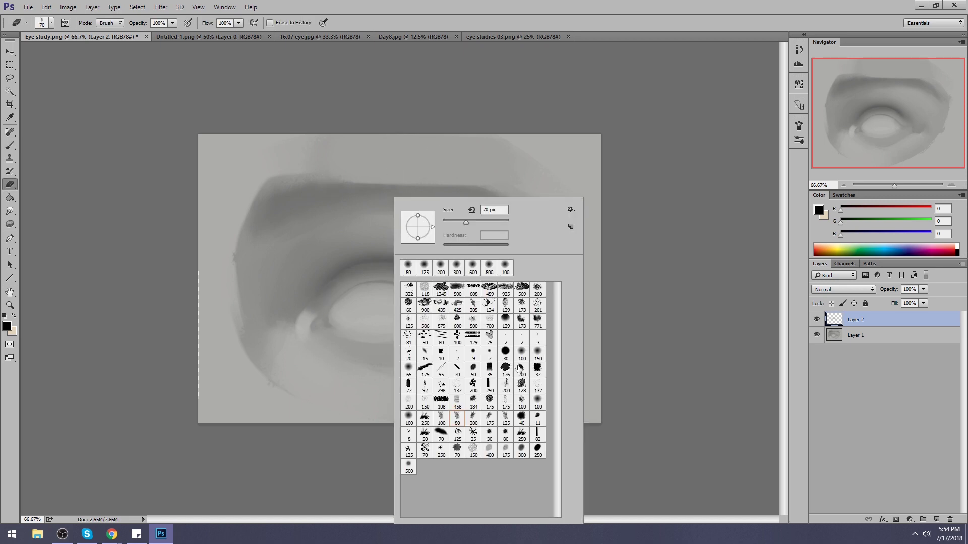
click(479, 353)
key(Return)
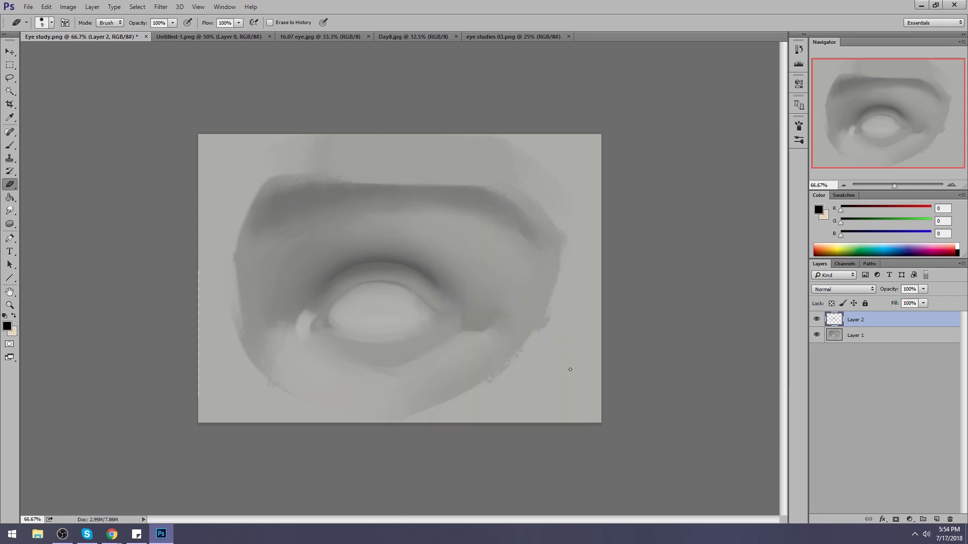
key(bracketright)
key(bracketright)
key(bracketright)
key(bracketright)
key(bracketright)
key(bracketright)
key(bracketright)
key(bracketright)
key(bracketright)
key(bracketright)
key(bracketright)
key(bracketright)
key(bracketright)
key(bracketright)
key(bracketright)
key(bracketright)
key(bracketright)
key(bracketright)
key(bracketright)
key(bracketright)
key(bracketleft)
key(bracketleft)
click(378, 328)
click(380, 328)
click(377, 331)
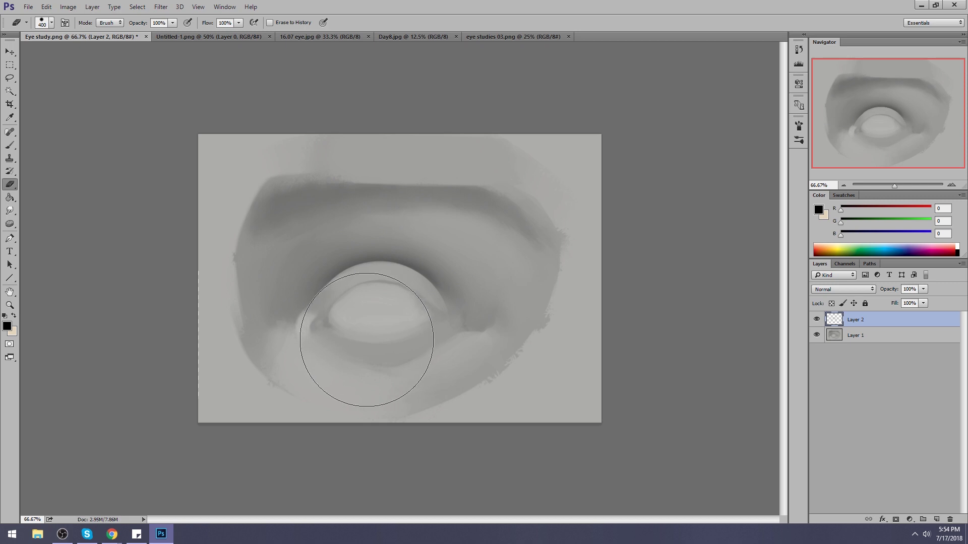
- Lock Layer 2's transparent pixels and set the eraser to a soft 100 px preset
key(slash)
right_click(438, 291)
click(573, 355)
click(675, 339)
key(bracketright)
key(bracketright)
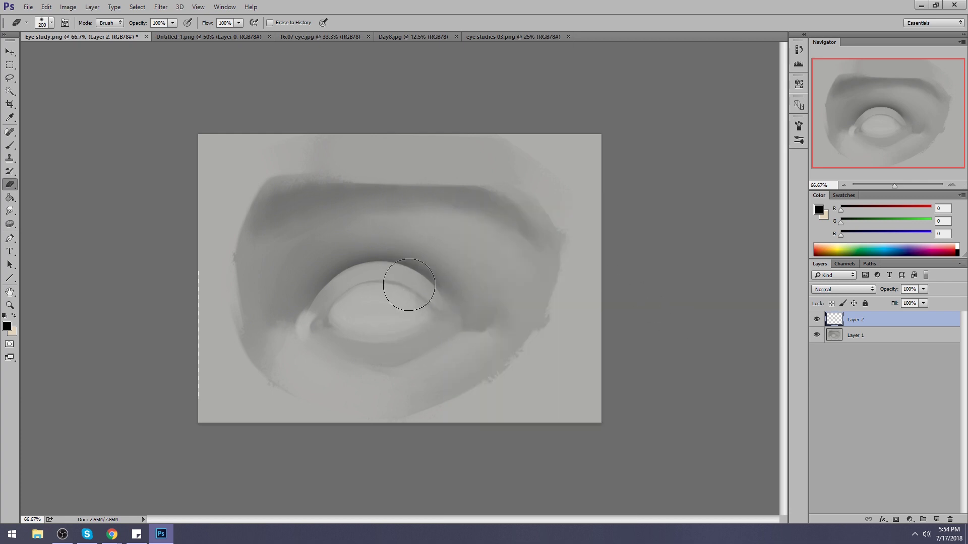
key(bracketleft)
key(bracketleft)
key(bracketright)
key(bracketright)
key(bracketright)
key(bracketright)
key(bracketleft)
key(bracketleft)
key(bracketleft)
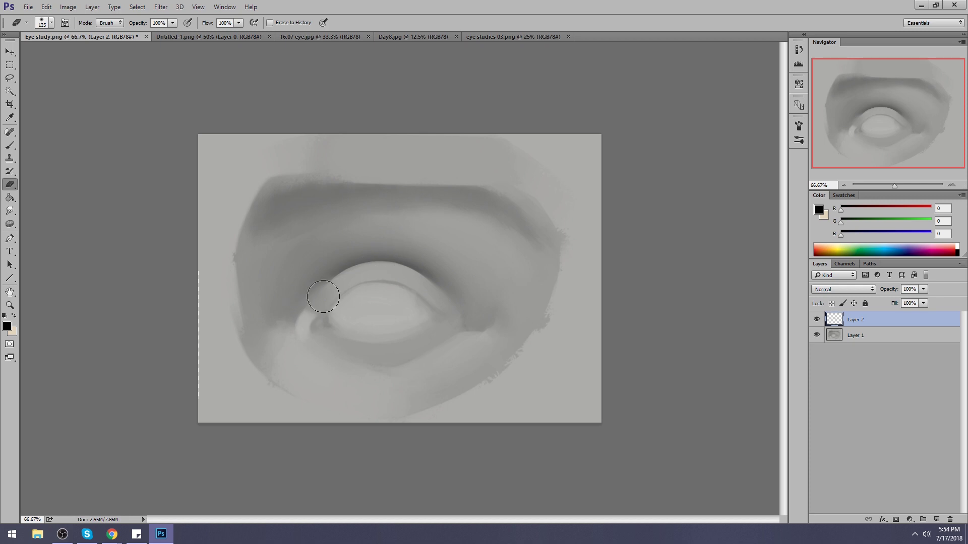
click(9, 211)
- Enlarge the Blur tool to 300, then return to the Brush
click(33, 210)
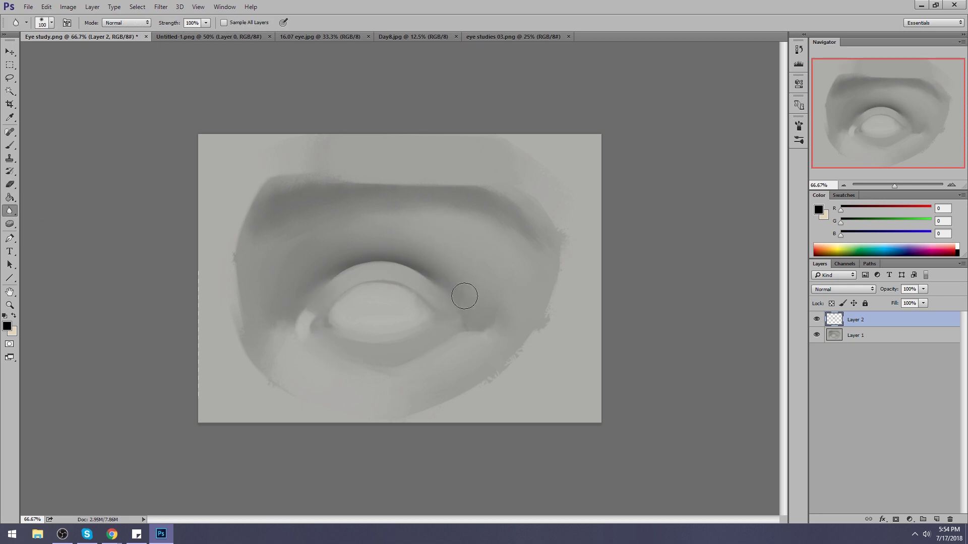
key(bracketright)
key(bracketright)
key(bracketright)
key(bracketright)
key(bracketright)
key(bracketright)
key(e)
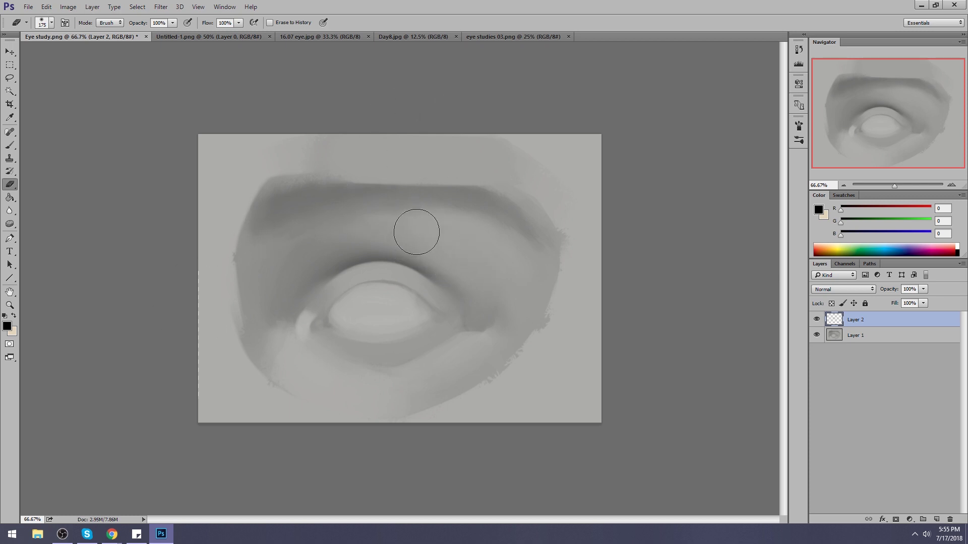
key(b)
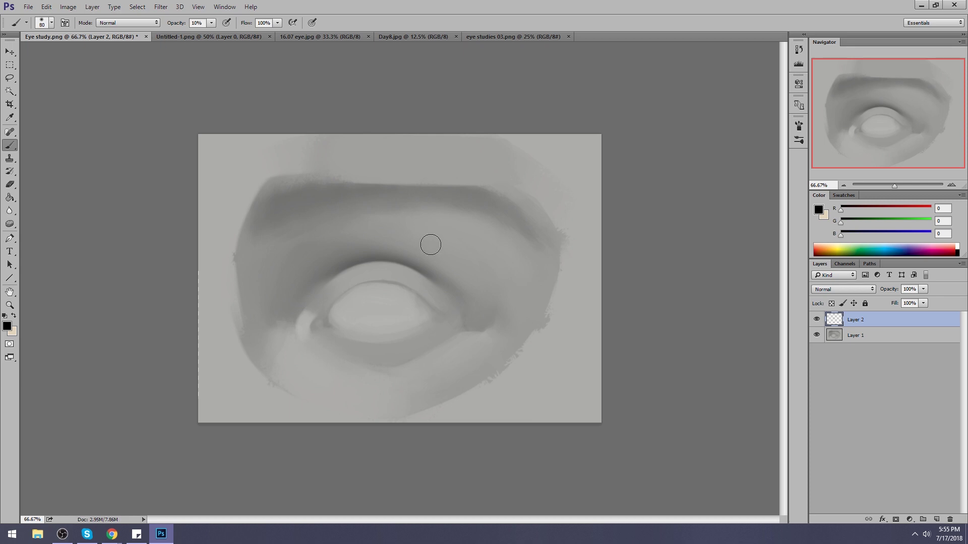
- Sample skin greys and set the foreground colour to light grey c4c4c4 (196)
alt+click(304, 326)
alt+click(352, 385)
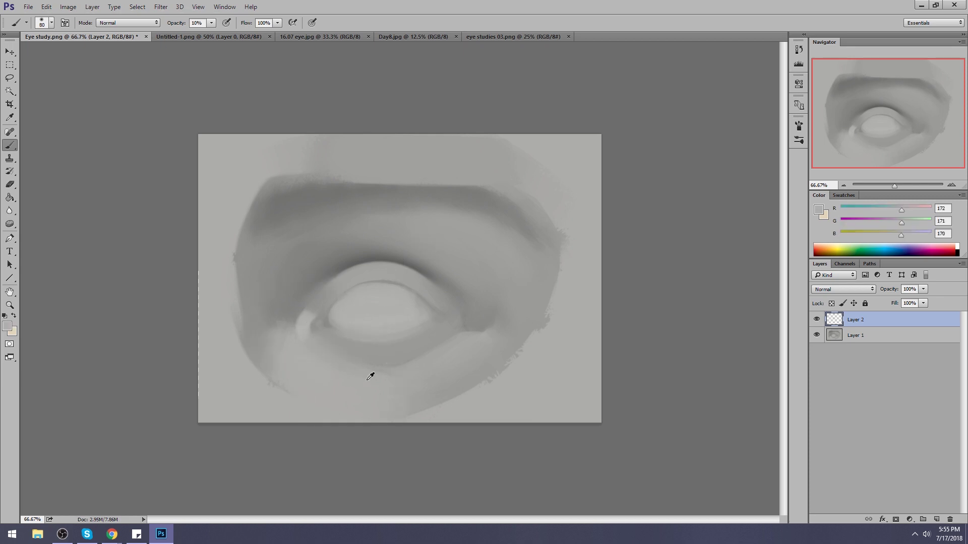
click(816, 209)
click(401, 229)
drag(678, 252, 669, 242)
click(905, 205)
click(880, 207)
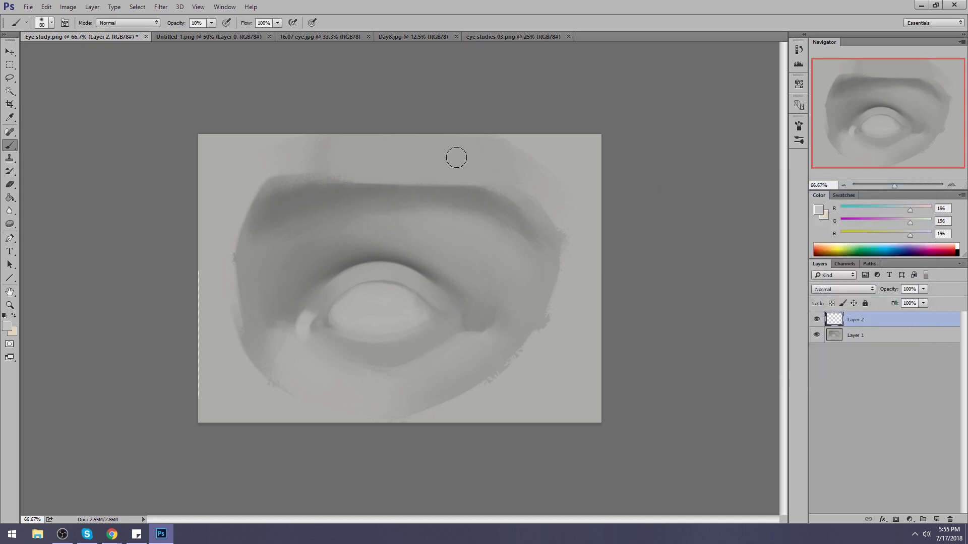
- Resize the brush to 100 px and bring up the Filter menu
key(bracketright)
key(bracketright)
key(bracketright)
key(bracketright)
key(bracketright)
key(bracketright)
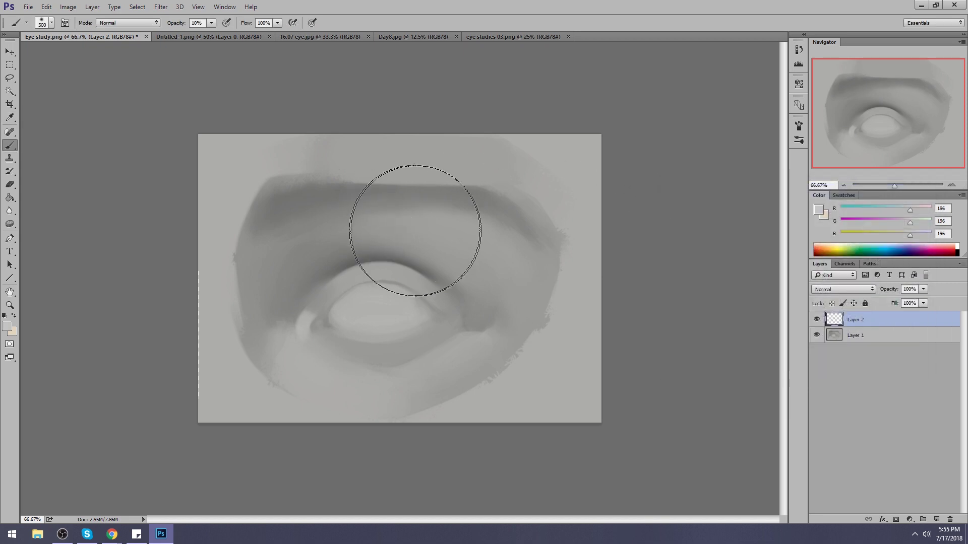
key(bracketleft)
key(bracketleft)
key(bracketleft)
key(bracketleft)
key(bracketleft)
key(bracketleft)
key(bracketleft)
key(bracketleft)
key(bracketleft)
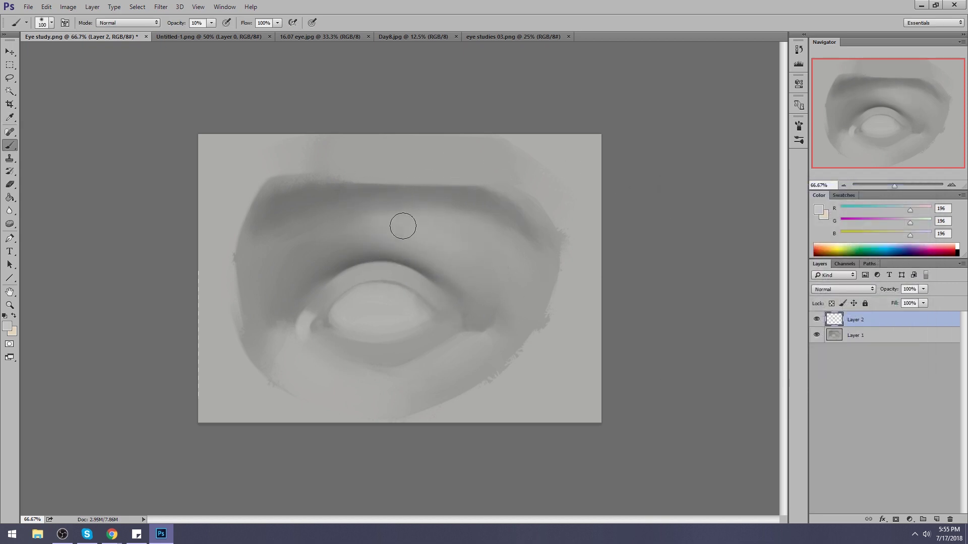
key(bracketright)
key(bracketright)
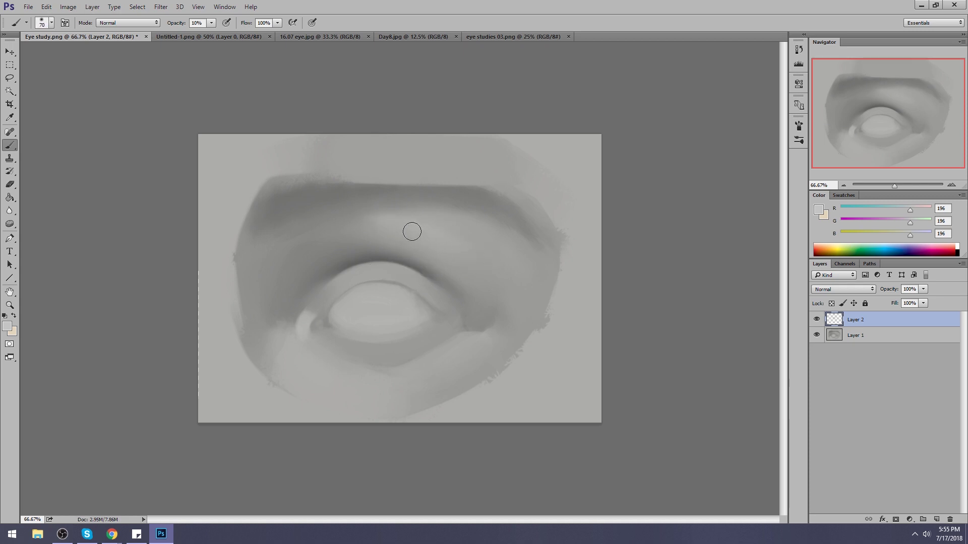
click(161, 6)
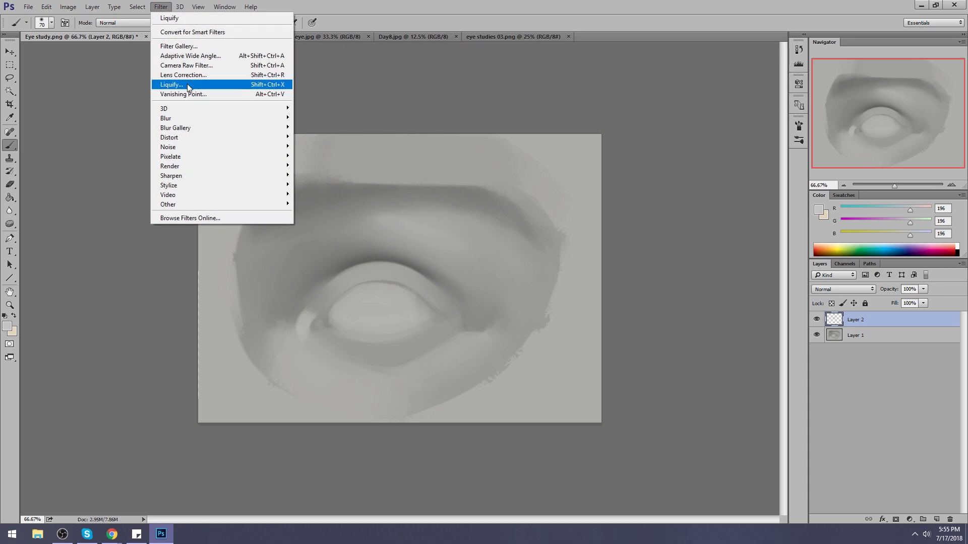
- Cancel Liquify and merge Layer 2 down into Layer 1
click(187, 84)
click(868, 42)
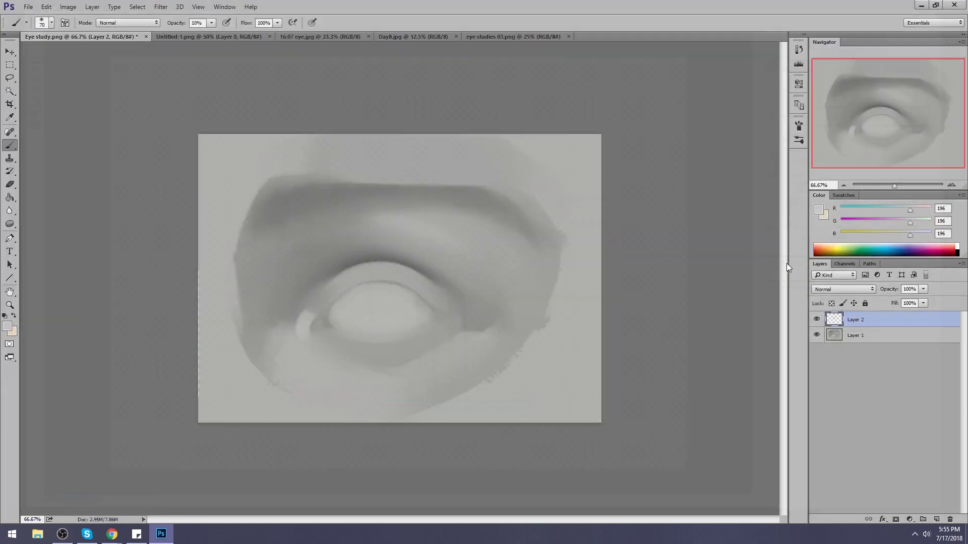
right_click(861, 328)
click(771, 365)
- Forward-warp the upper eyelid into a new shape with Liquify and apply it
click(161, 7)
click(180, 84)
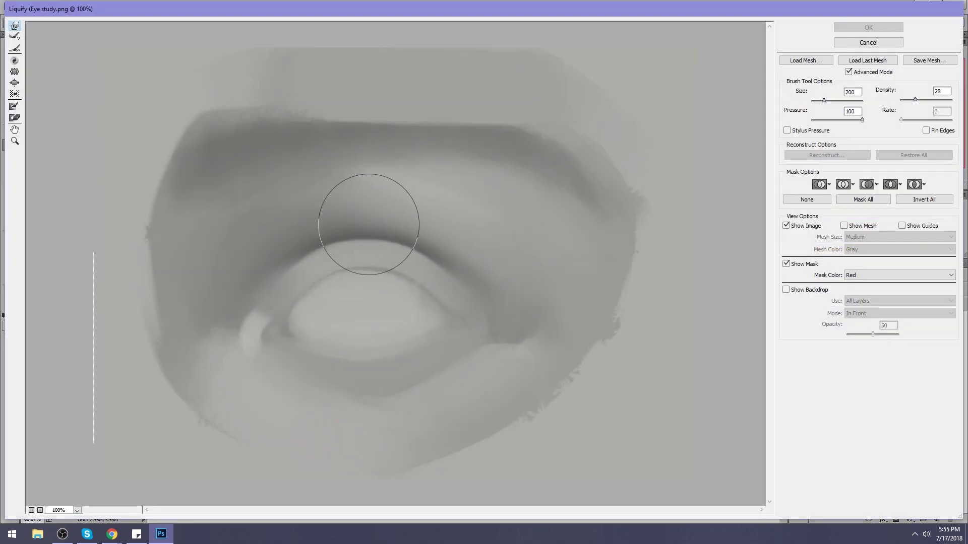
mouse_move(346, 224)
mouse_down()
mouse_move(409, 229)
mouse_move(402, 239)
mouse_move(341, 215)
mouse_move(302, 228)
mouse_move(396, 232)
mouse_up()
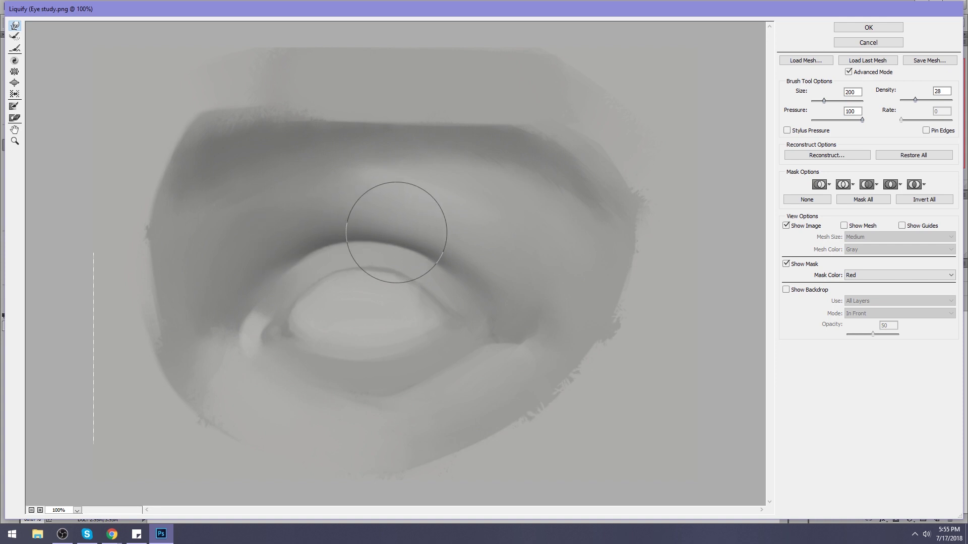
click(838, 28)
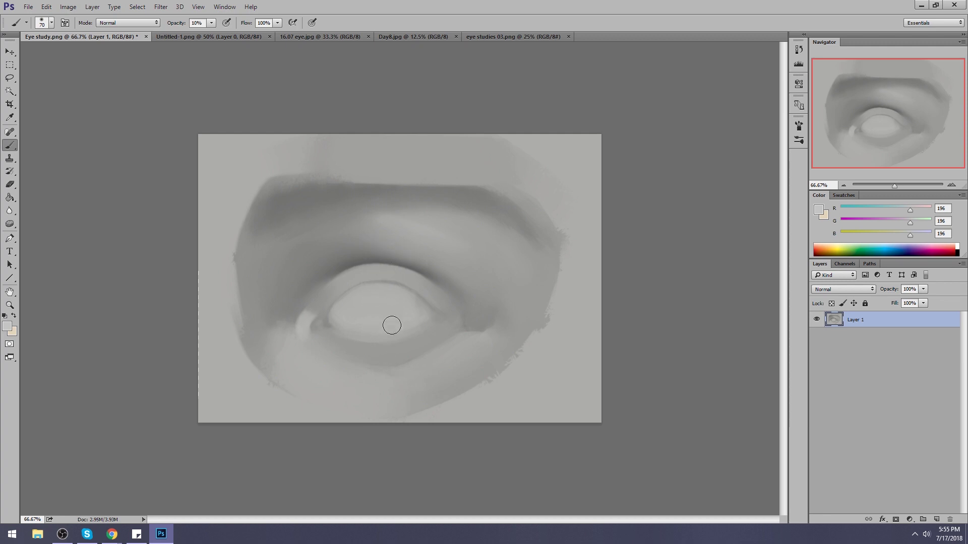
- Add a new layer above Layer 1 set to Darken blending
alt+click(400, 260)
key(l)
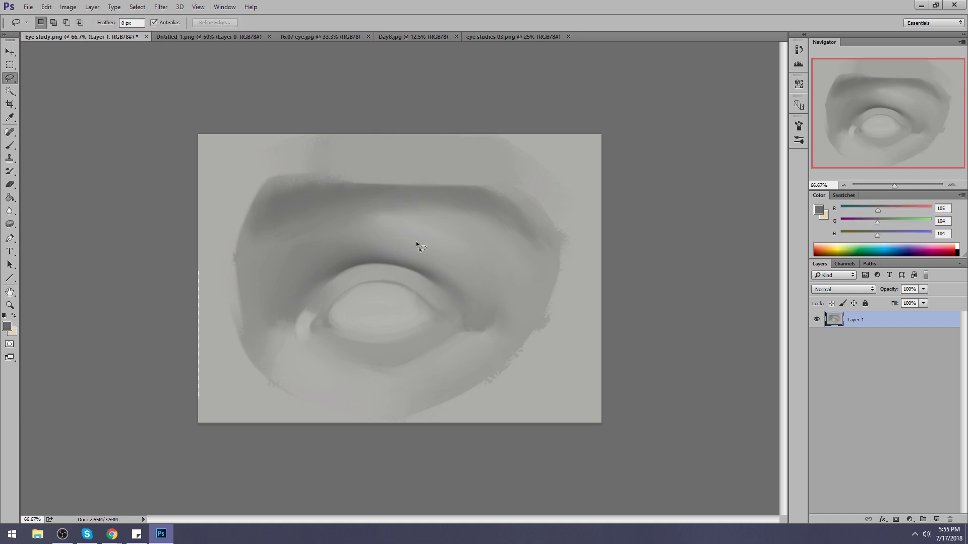
click(937, 519)
click(836, 291)
click(835, 322)
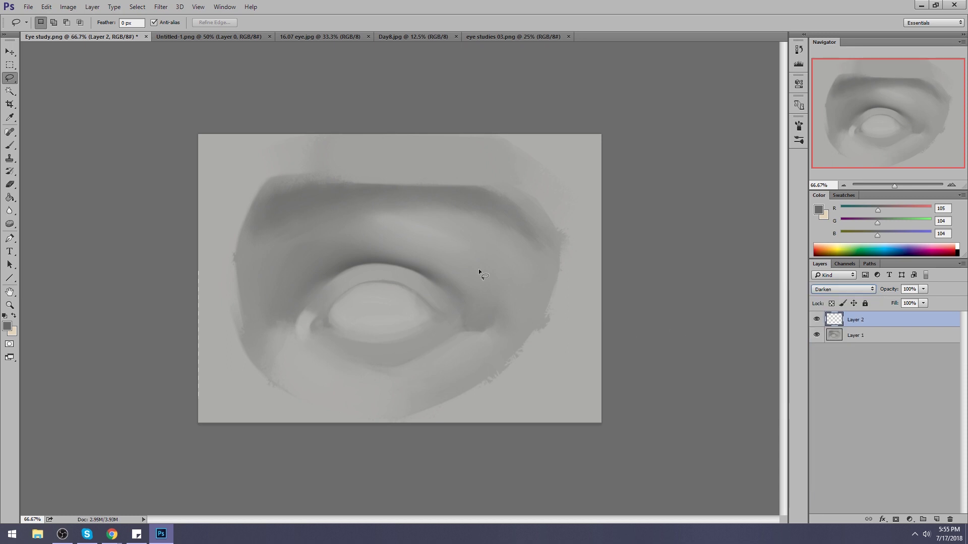
- Sample a dark crease grey, enlarge the brush to 125, and give the eraser an 80 px preset
key(b)
alt+click(405, 264)
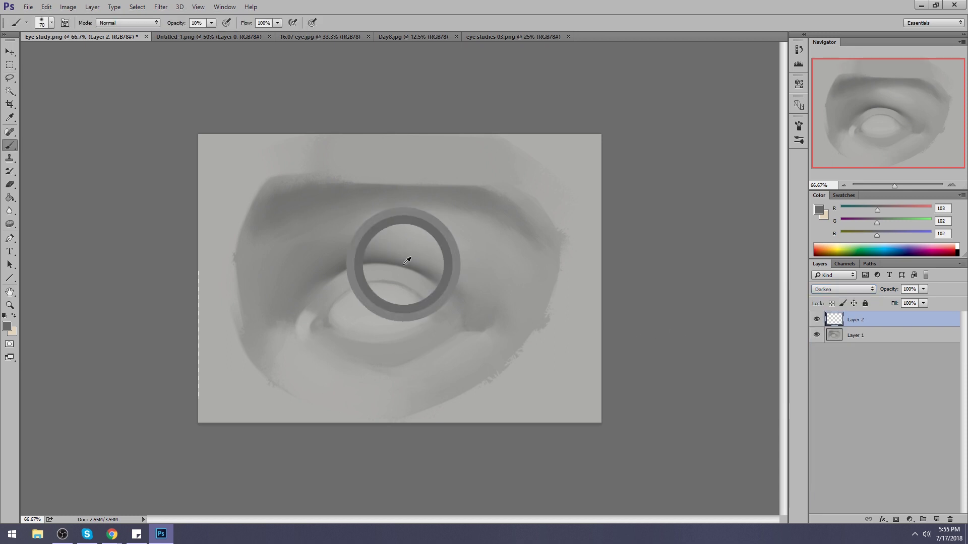
key(bracketright)
key(bracketright)
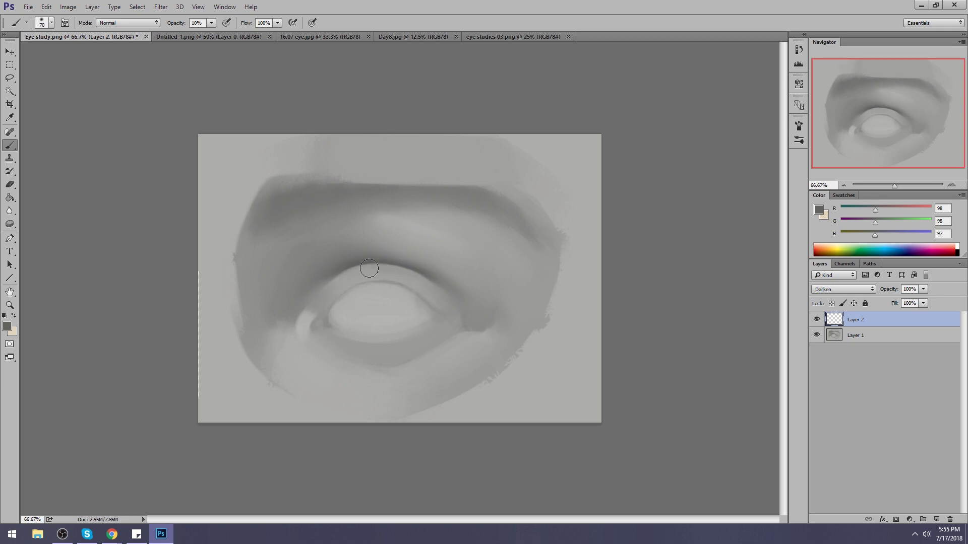
key(e)
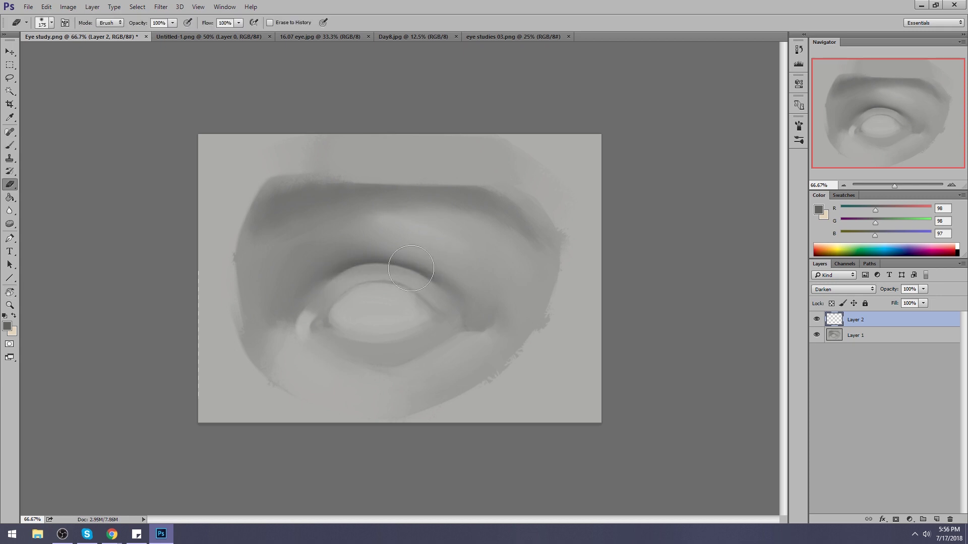
right_click(406, 199)
click(482, 407)
key(Return)
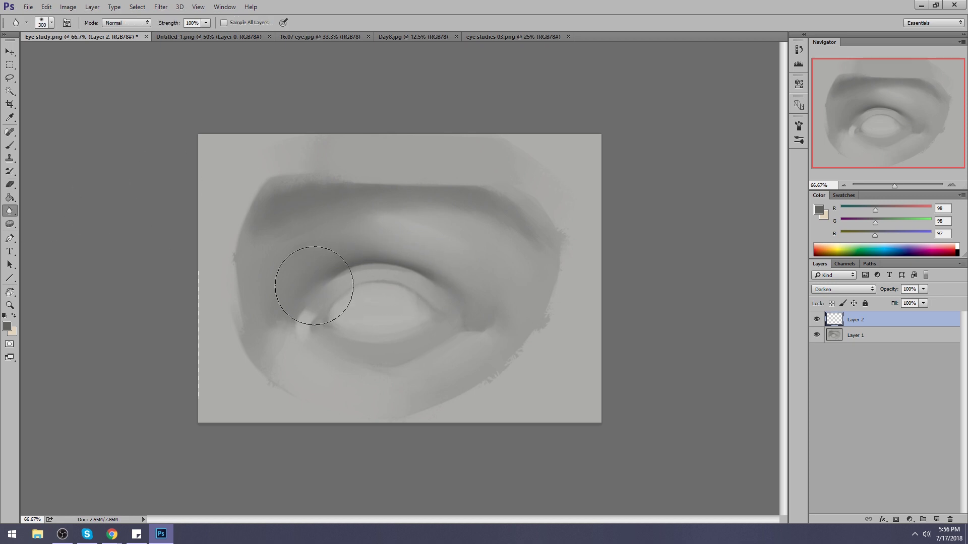
- Set up a textured 80 px Normal-mode brush with light grey c6c6c6 (198)
key(b)
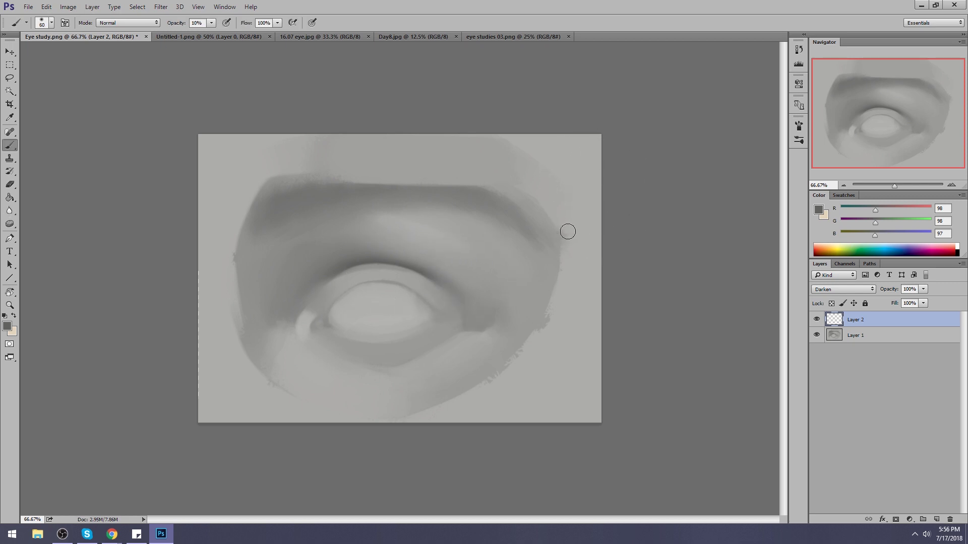
right_click(404, 265)
click(466, 418)
click(711, 292)
click(818, 210)
text(c6c6c6)
key(Return)
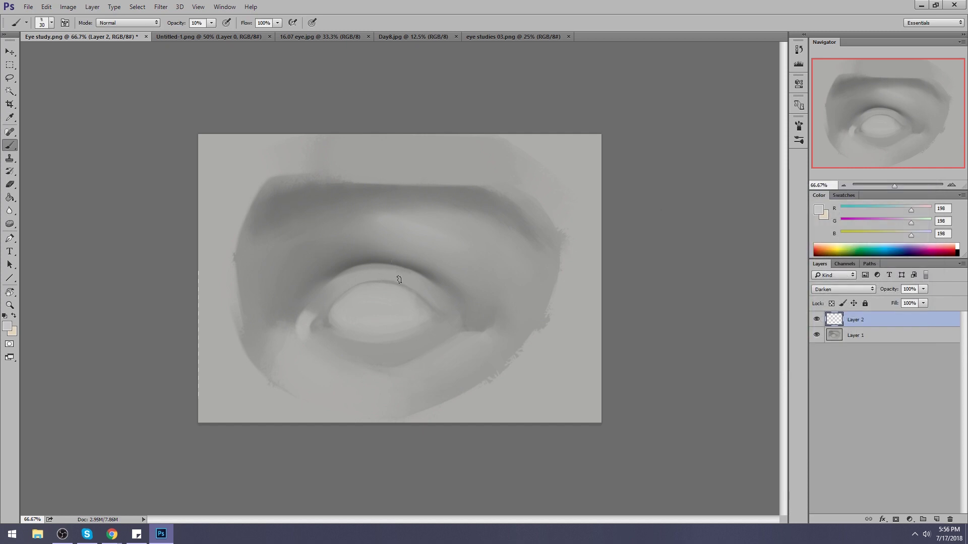
click(132, 24)
click(353, 13)
right_click(864, 327)
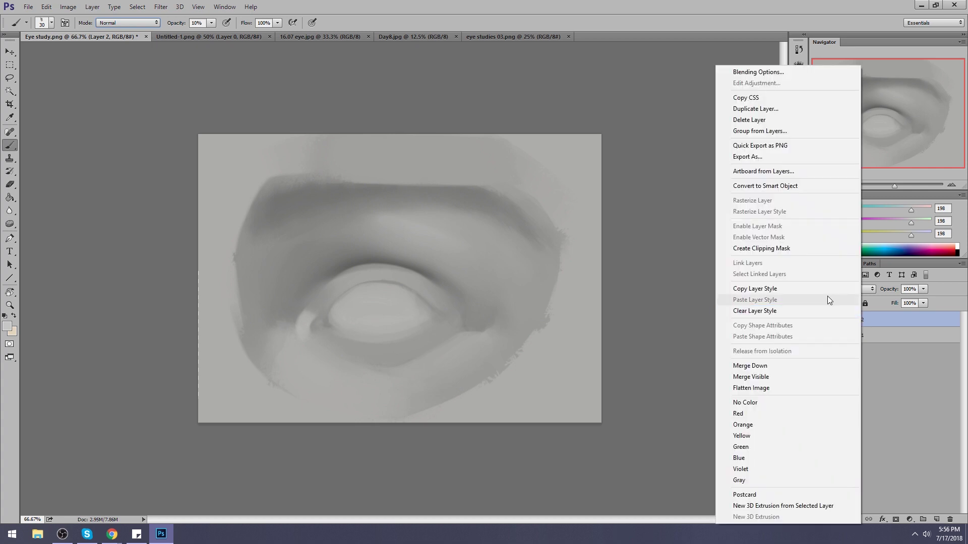
- Merge the top layer into Layer 1, add a fresh layer, and sample the crease tone at 250 px
click(801, 364)
click(935, 520)
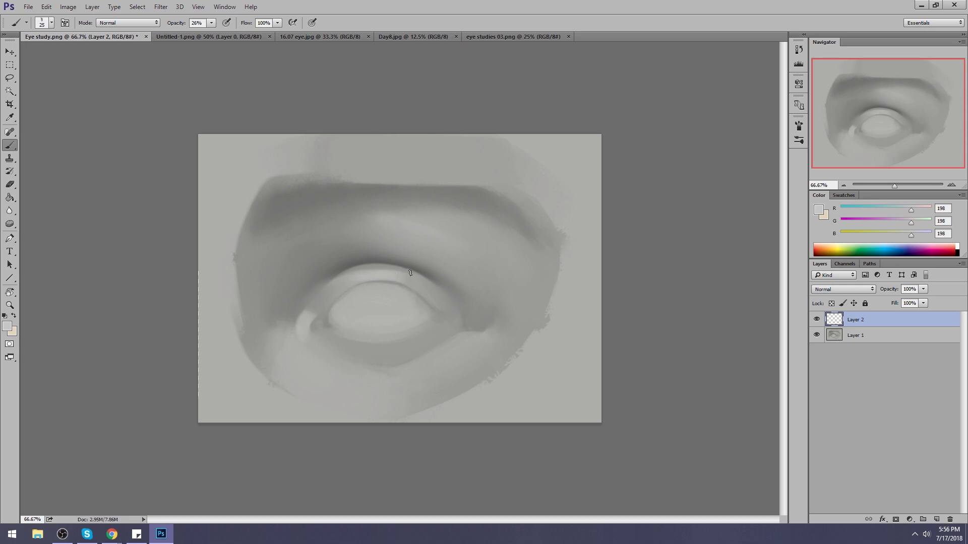
right_click(319, 277)
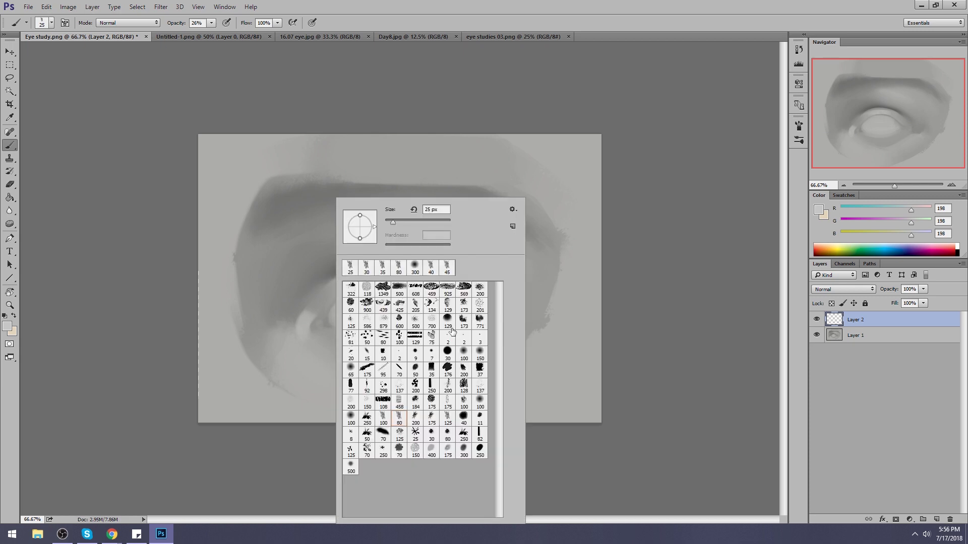
click(467, 355)
alt+click(349, 263)
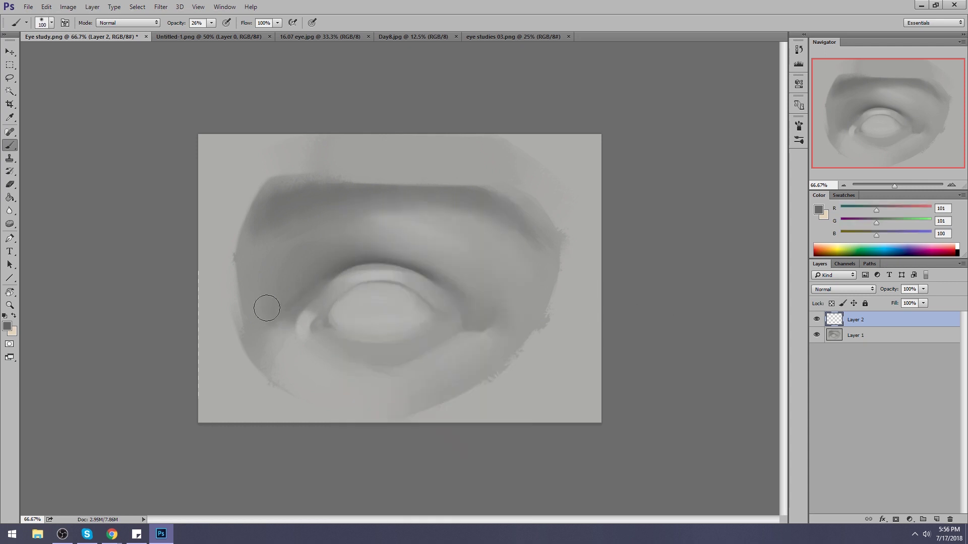
key(bracketright)
key(bracketright)
key(bracketright)
key(bracketright)
key(bracketright)
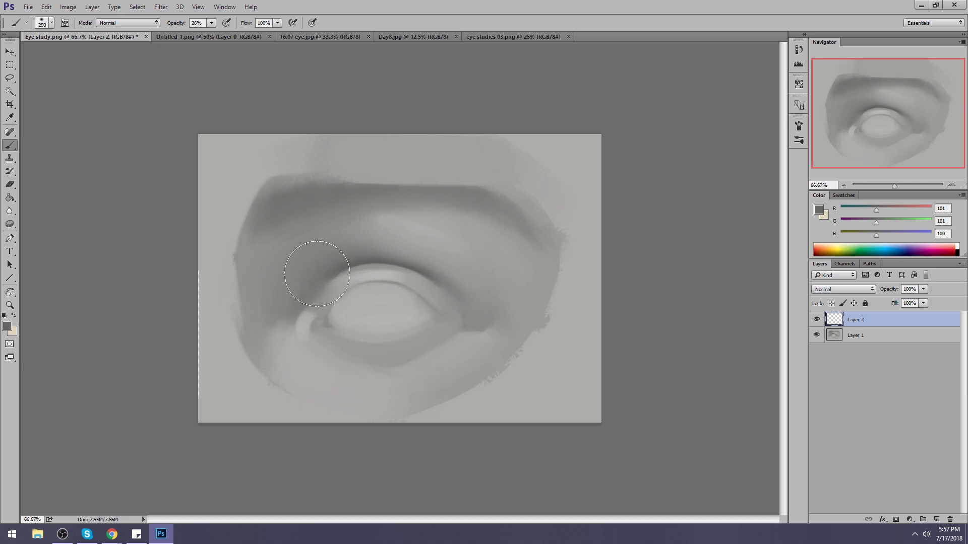
- Sample light skin grey with an 80 px brush and raise brush opacity to 53%
alt+click(344, 272)
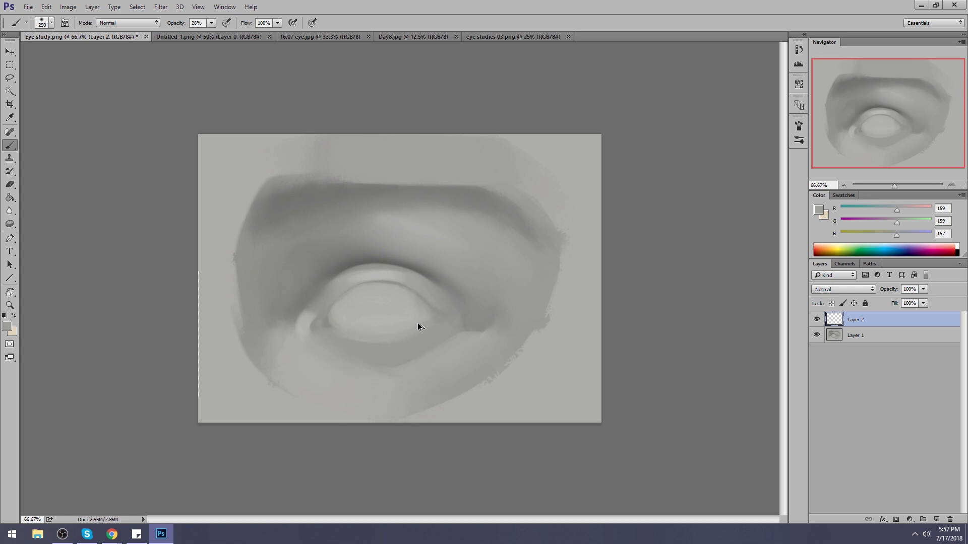
alt+click(417, 263)
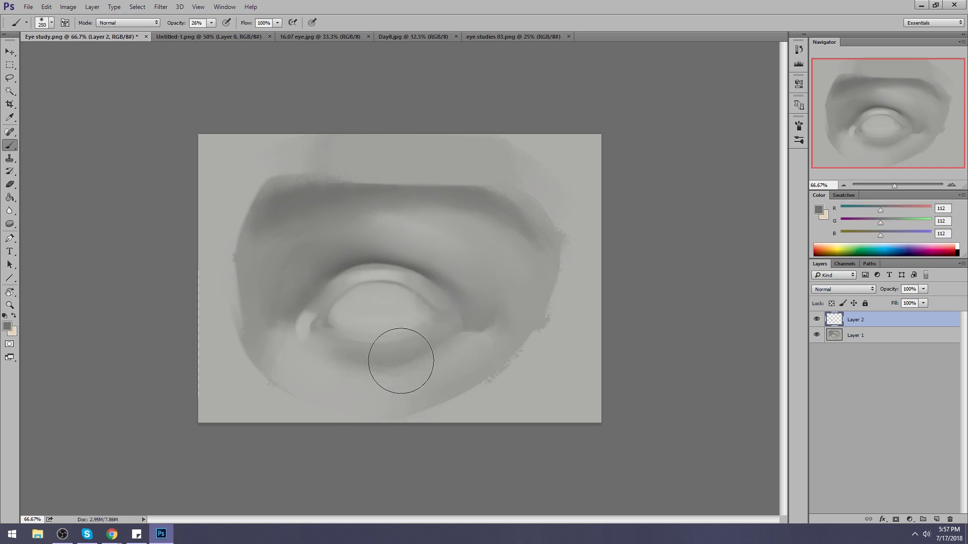
alt+click(368, 386)
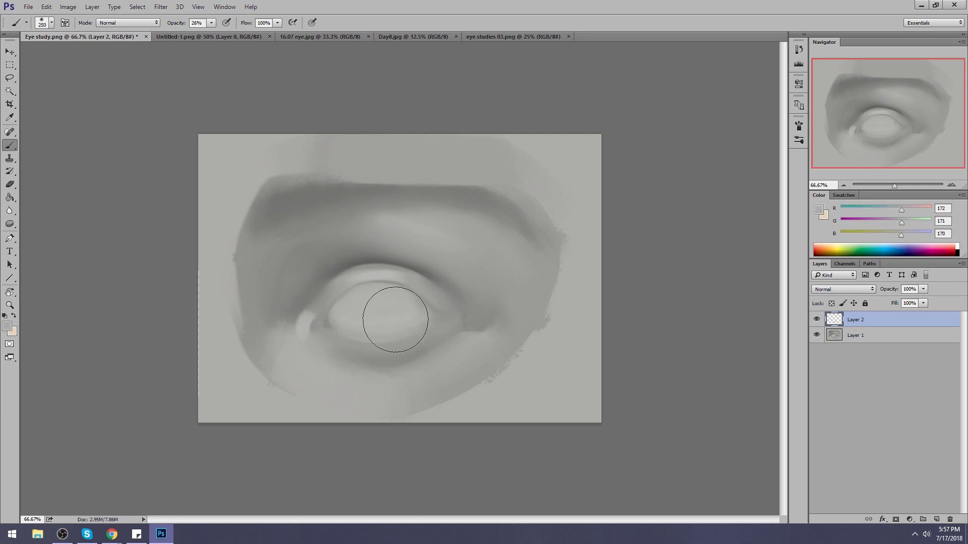
right_click(389, 313)
click(460, 417)
click(670, 347)
alt+click(334, 385)
key(5)
key(3)
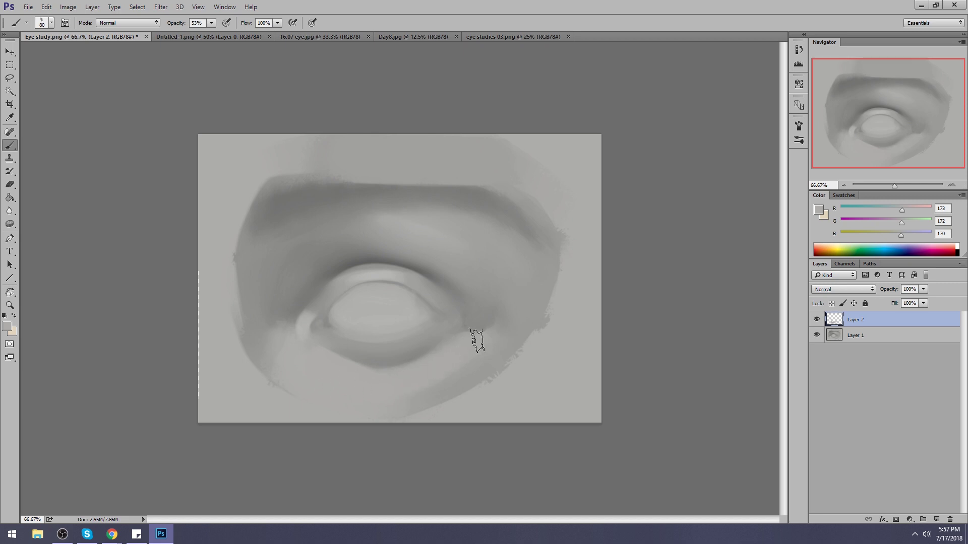
- Select the Smudge tool and fine-tune its brush size
click(9, 210)
click(48, 232)
key(bracketleft)
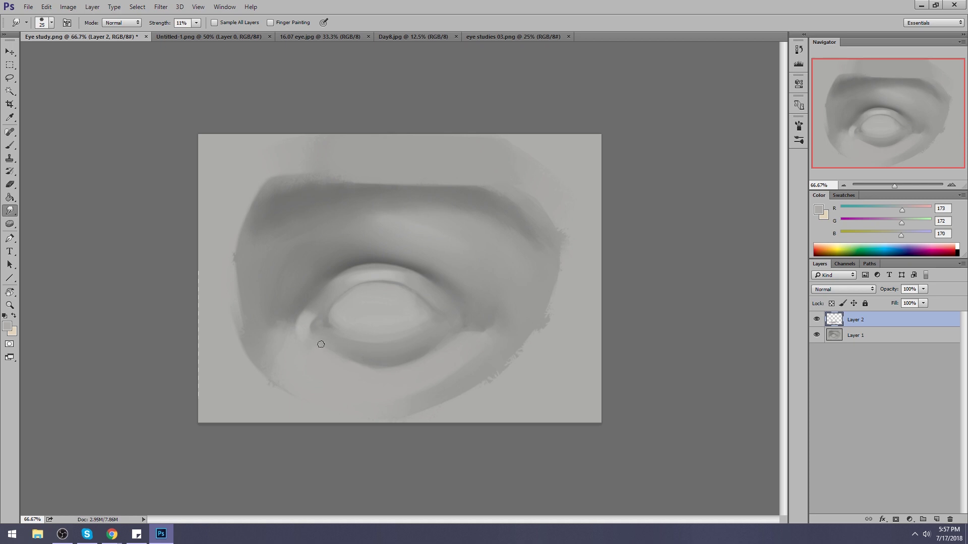
key(bracketright)
- Sample the dark crease tone, paint a darkening stroke along the upper-lid crease, and smudge it
key(b)
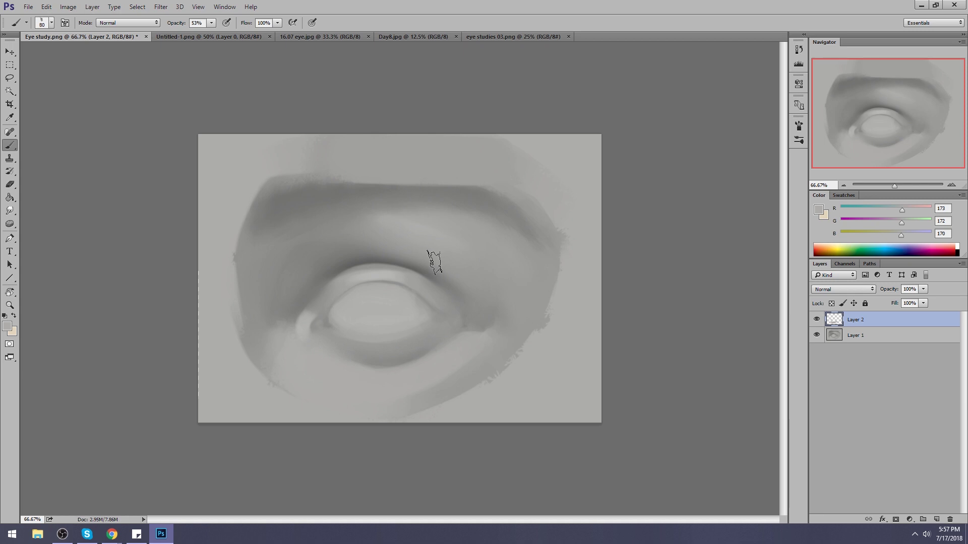
alt+click(392, 273)
alt+click(371, 260)
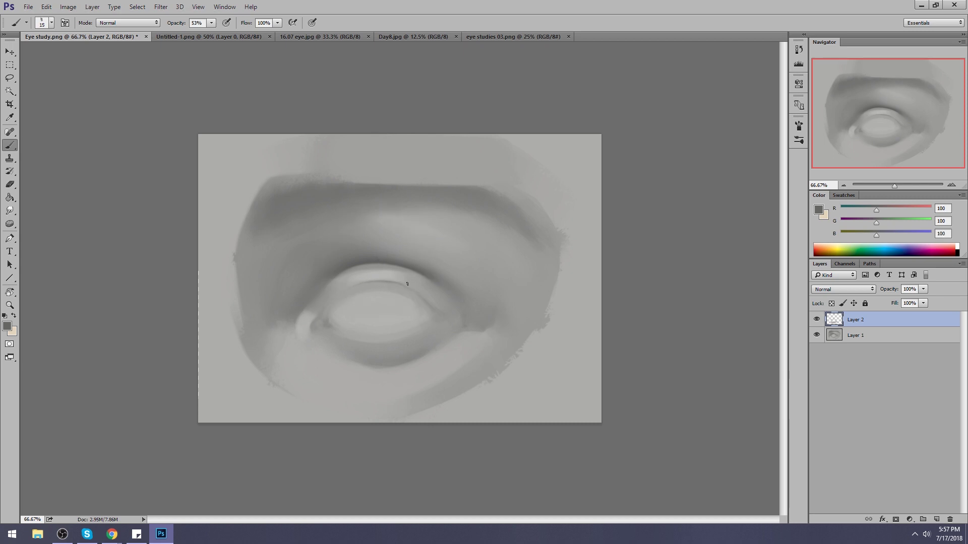
mouse_move(355, 283)
mouse_down()
mouse_move(396, 284)
mouse_move(377, 283)
mouse_up()
click(16, 211)
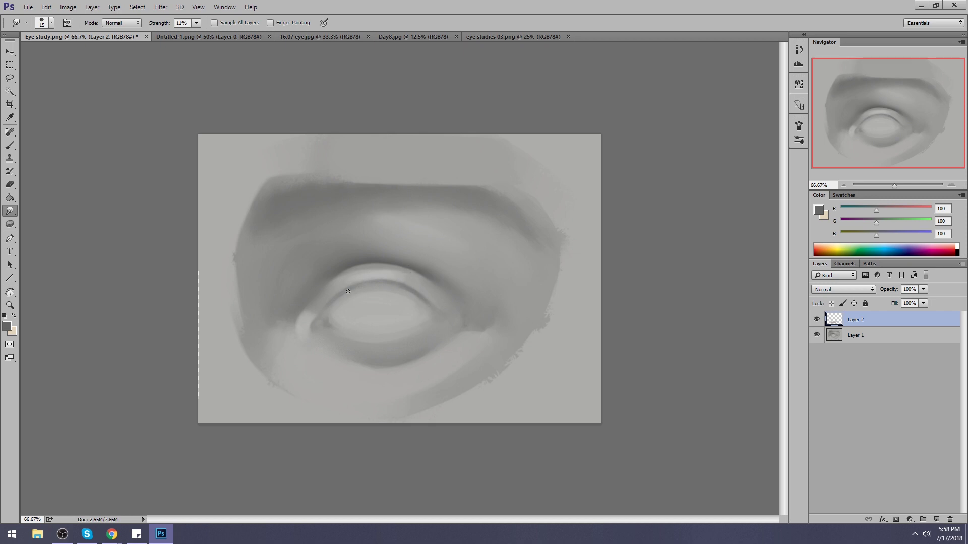
key(b)
alt+click(409, 284)
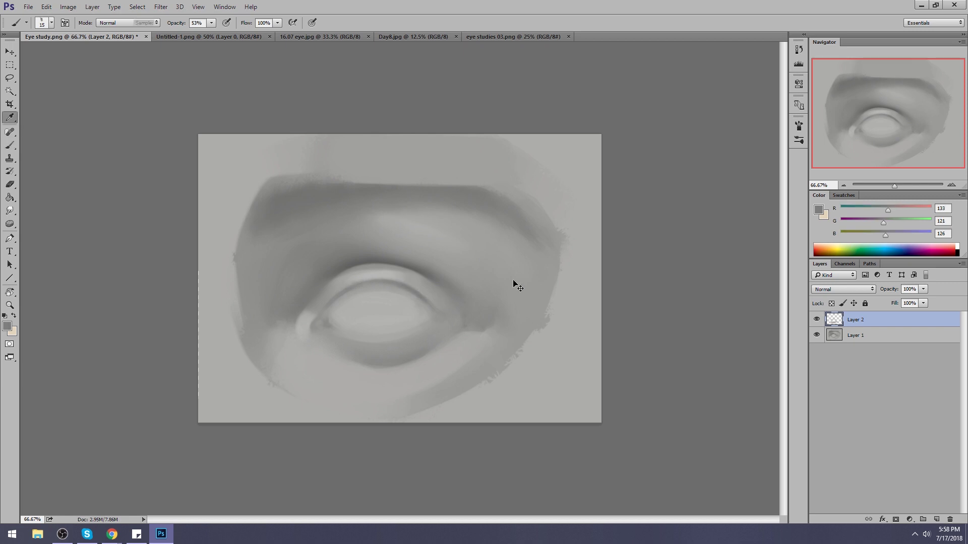
key(ctrl+u)
- Desaturate the new paint to -100 and paint light grey beside the eye's outer corner with a 100 px brush
drag(752, 336, 689, 333)
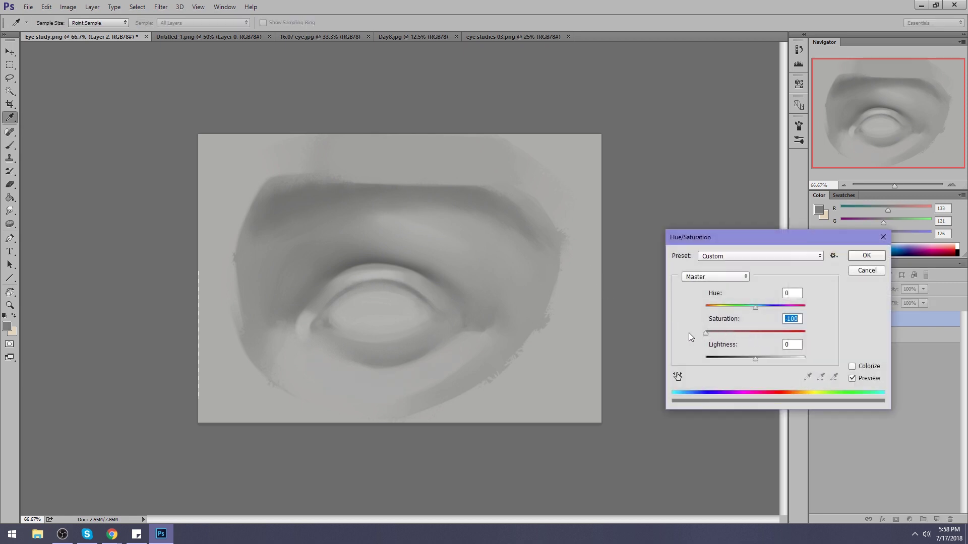
click(859, 256)
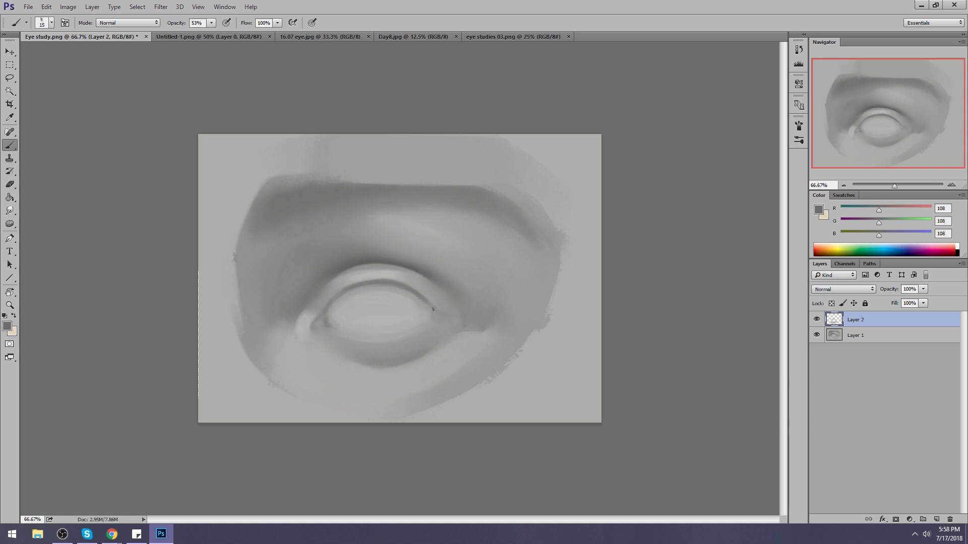
alt+click(444, 354)
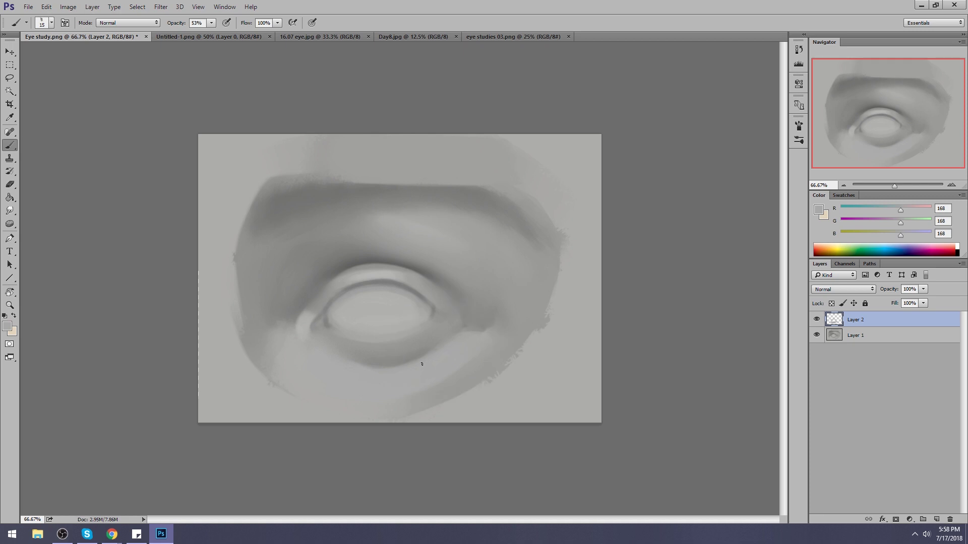
key(bracketright)
key(bracketright)
key(bracketright)
key(bracketright)
key(bracketright)
key(bracketright)
key(bracketright)
key(bracketright)
drag(480, 329, 518, 313)
alt+click(462, 341)
drag(462, 339, 495, 327)
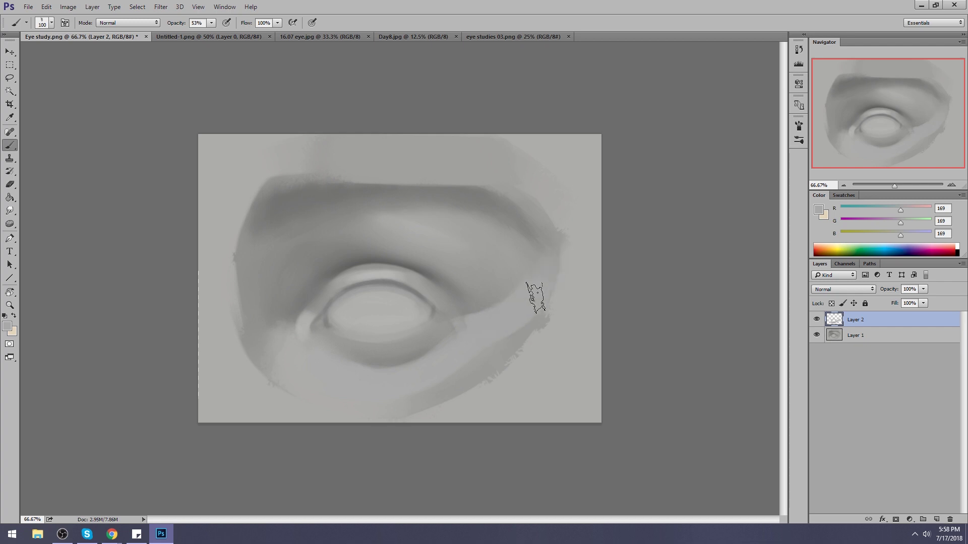
- Smudge-soften the light strokes, then return to a smaller brush loaded with mid grey
click(10, 211)
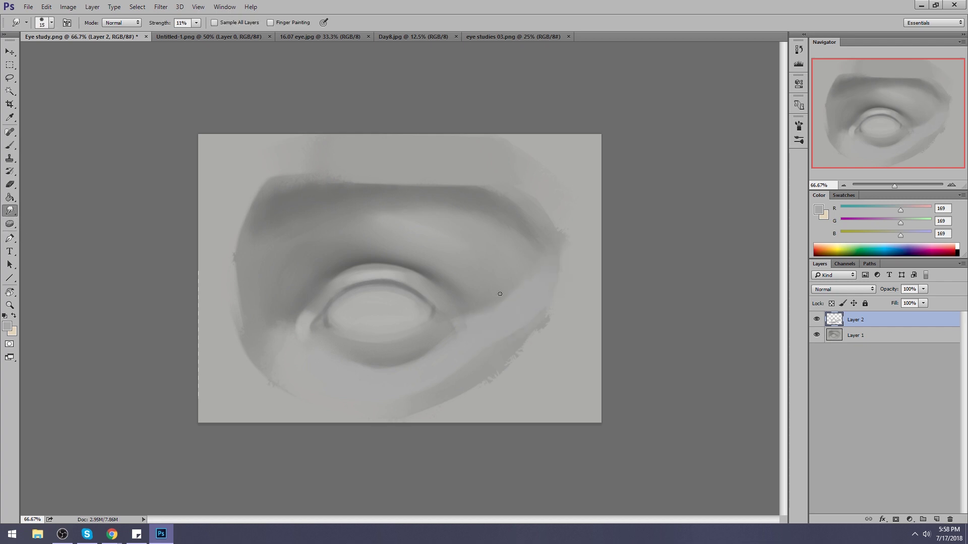
key(bracketright)
key(bracketright)
key(bracketright)
key(bracketleft)
key(b)
alt+click(367, 251)
key(bracketleft)
key(bracketleft)
key(bracketleft)
key(bracketleft)
key(bracketleft)
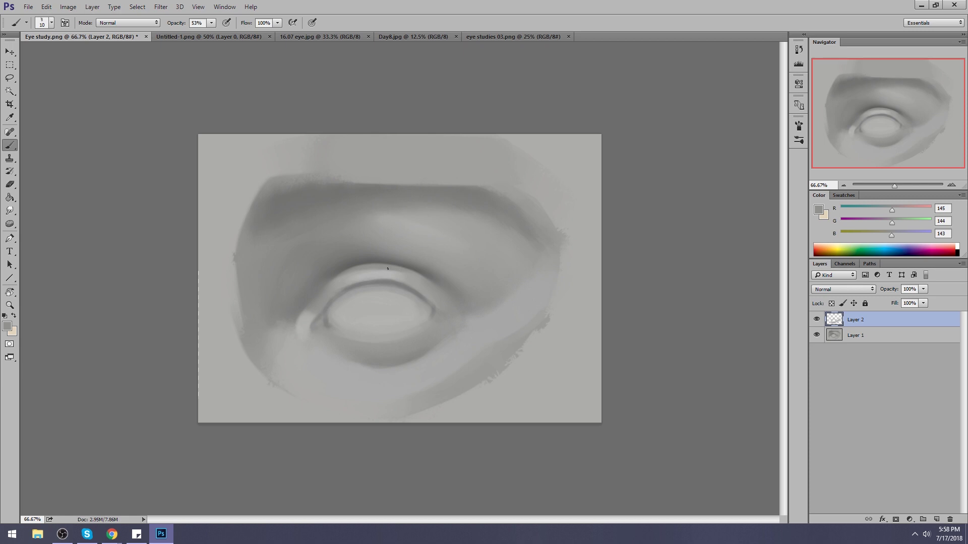
- Undo trial dark strokes on the upper lid and tone down the inner-corner highlight with mid grey
alt+click(358, 263)
mouse_move(372, 267)
mouse_down()
mouse_move(280, 329)
mouse_move(395, 256)
mouse_move(294, 250)
mouse_up()
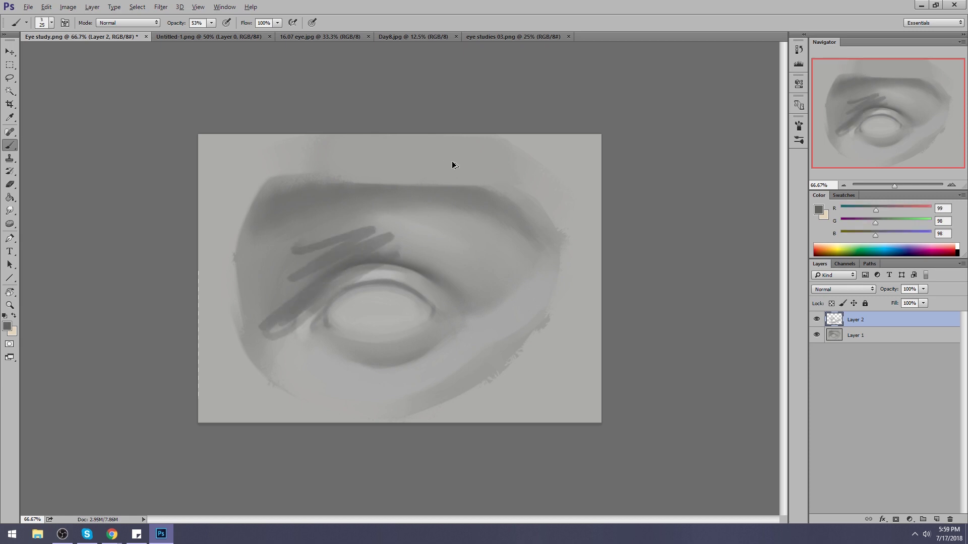
key(ctrl+z)
alt+click(347, 280)
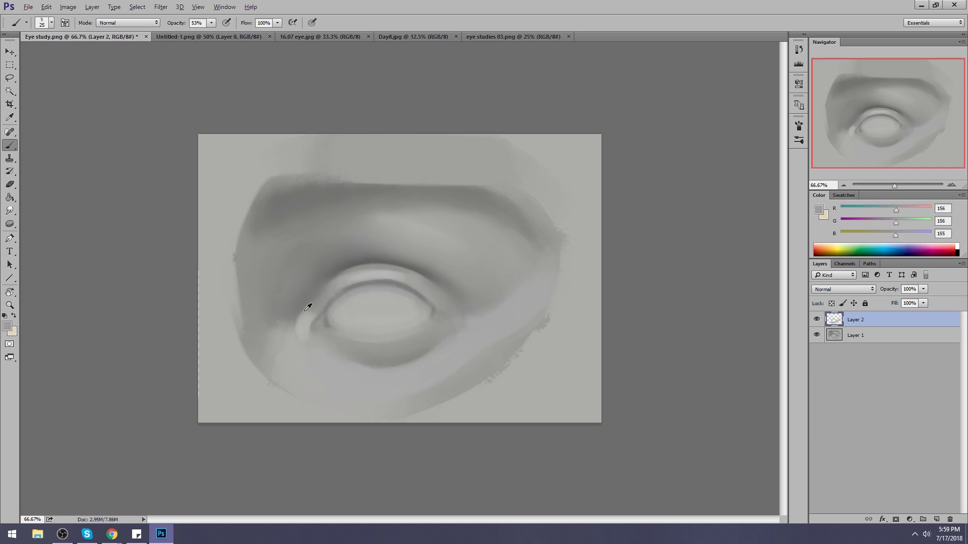
drag(294, 323, 302, 334)
- Sample light and darker skin greys around the lower lid with the brush set to 60 px
alt+click(313, 321)
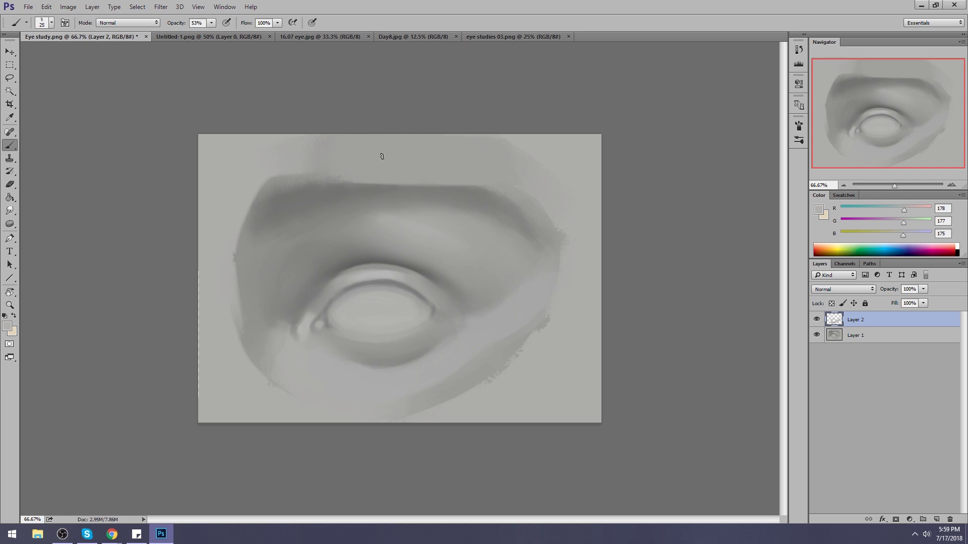
alt+click(317, 333)
alt+click(384, 358)
key(bracketright)
key(bracketright)
key(bracketright)
key(bracketright)
key(bracketright)
key(bracketright)
key(bracketright)
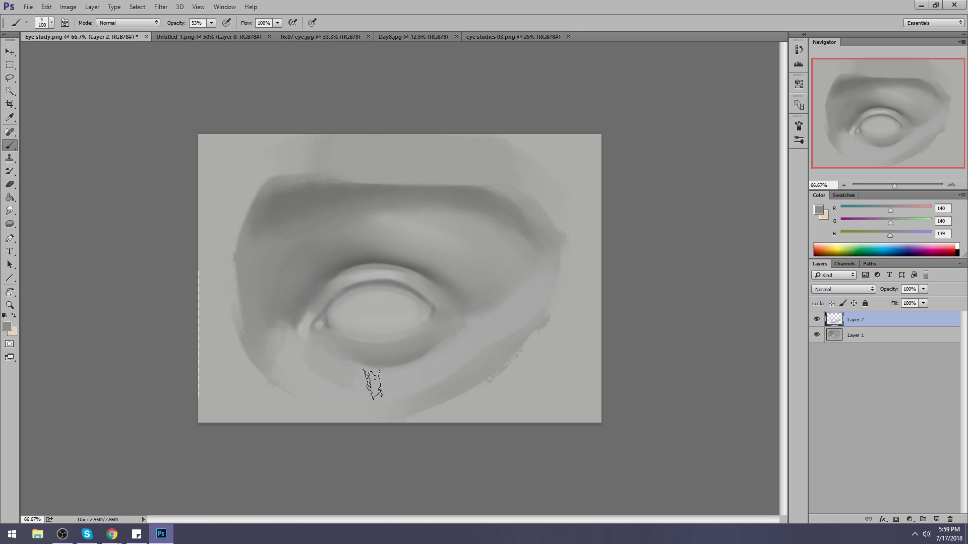
key(bracketleft)
key(bracketleft)
key(bracketleft)
key(bracketleft)
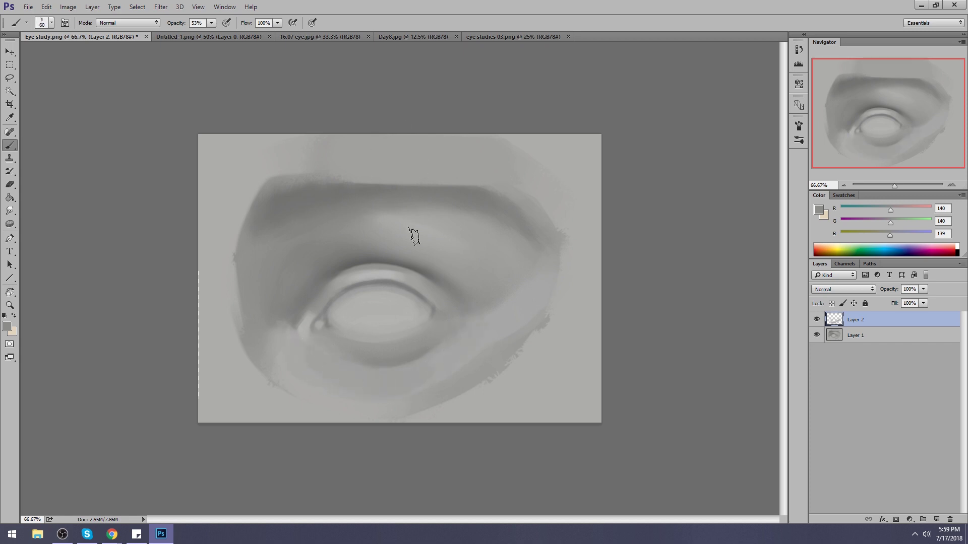
alt+click(381, 309)
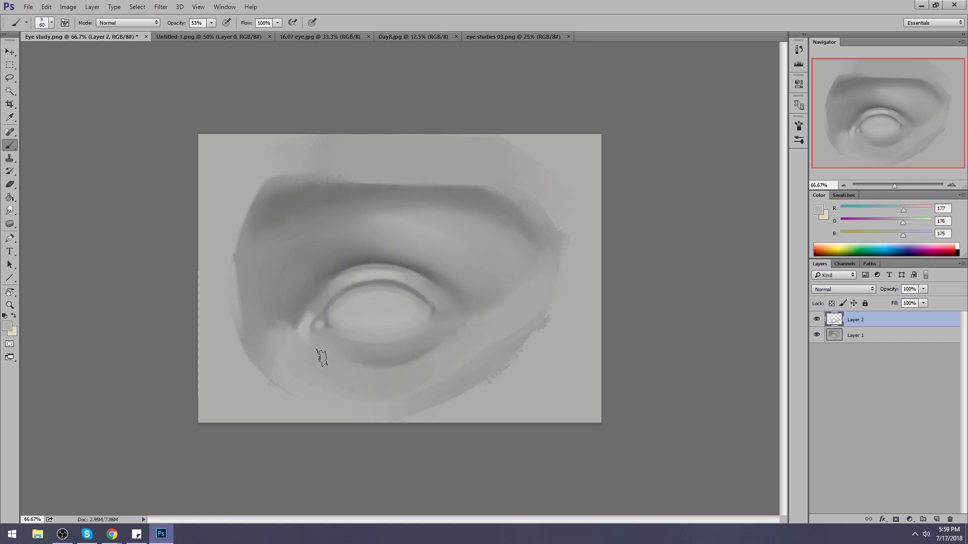
alt+click(353, 368)
alt+click(362, 371)
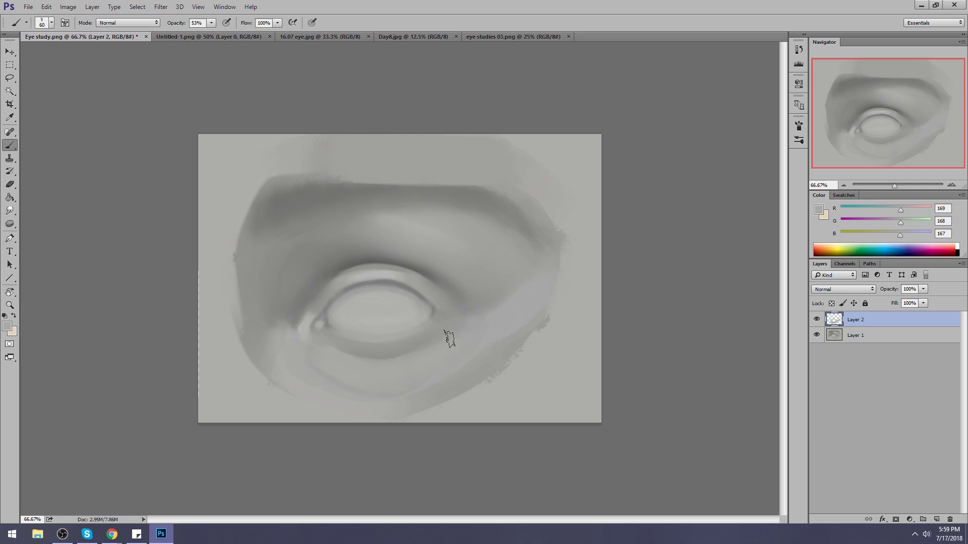
- Alternate smudging and light-grey painting to soften the lower-lid and inner-corner shading
click(9, 211)
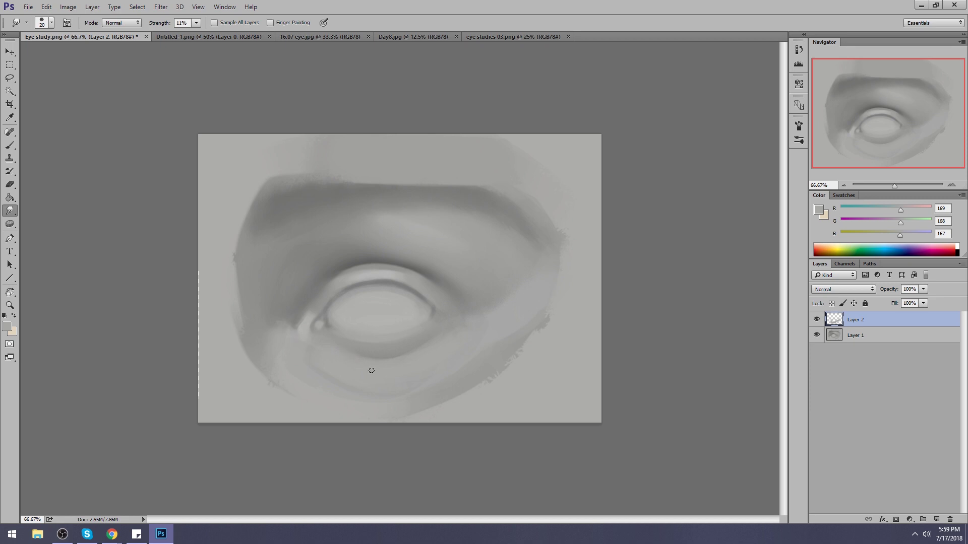
key(b)
alt+click(333, 359)
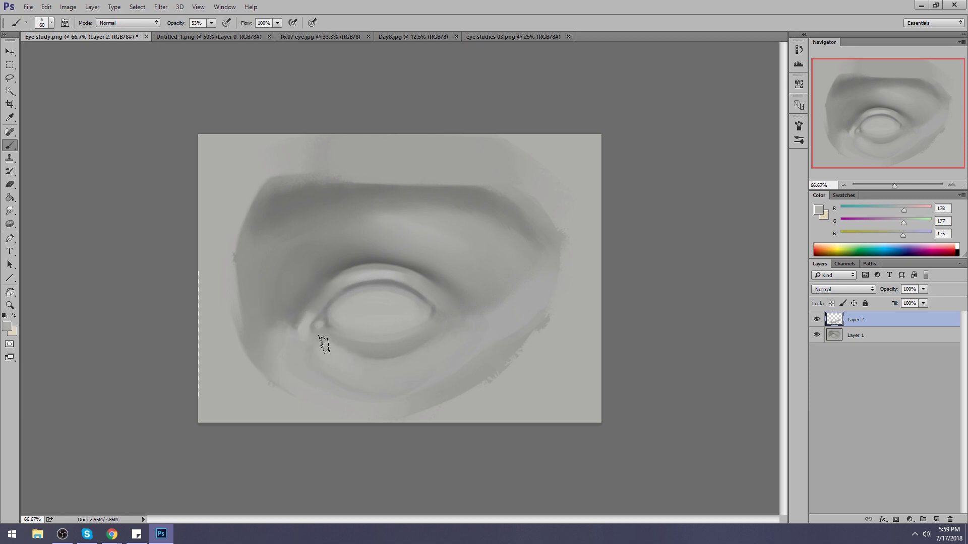
click(10, 211)
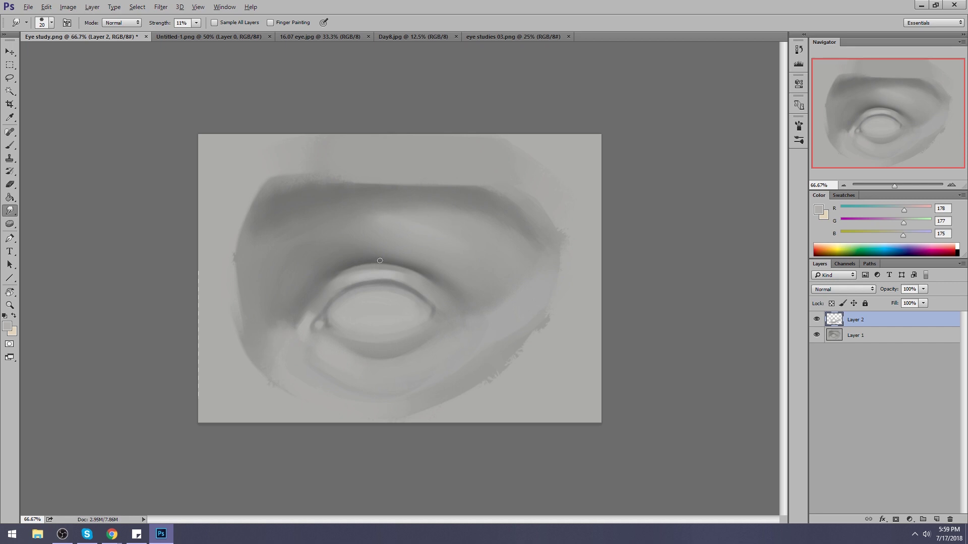
key(b)
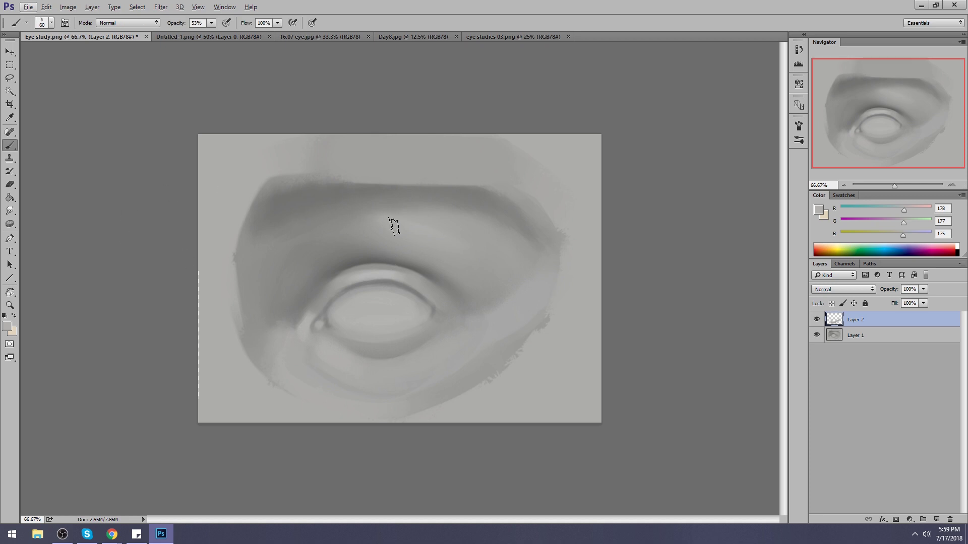
right_click(425, 270)
- Merge Layer 2 into Layer 1, add a new layer and set the foreground to black 000000
click(558, 353)
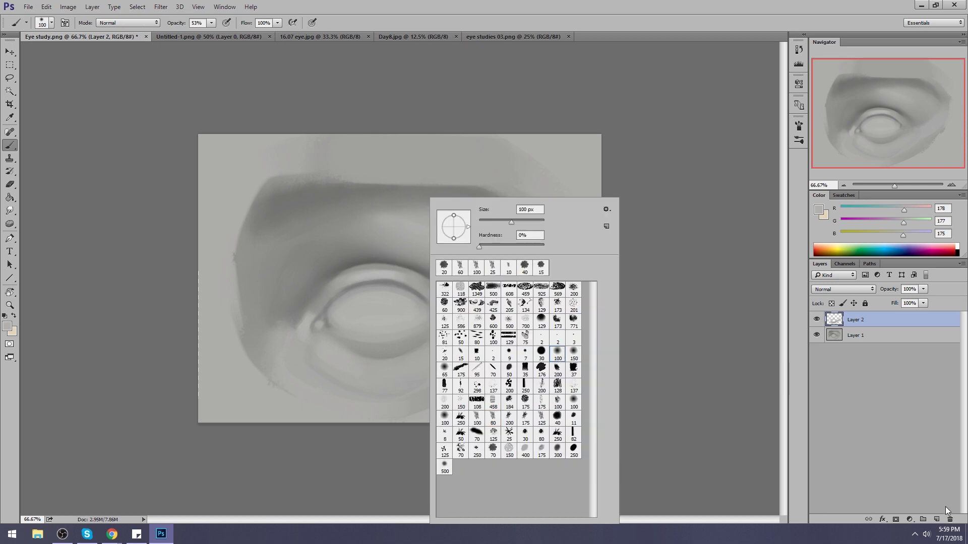
right_click(863, 337)
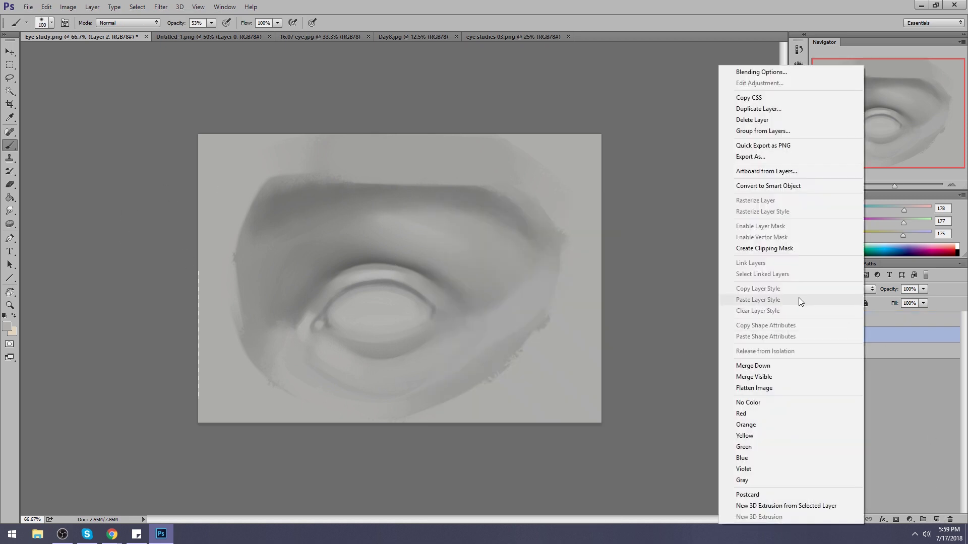
click(785, 368)
click(862, 324)
click(819, 211)
text(000000)
click(899, 206)
- Shade the upper eyelid crease with a large soft black brush at about 12% opacity
key(b)
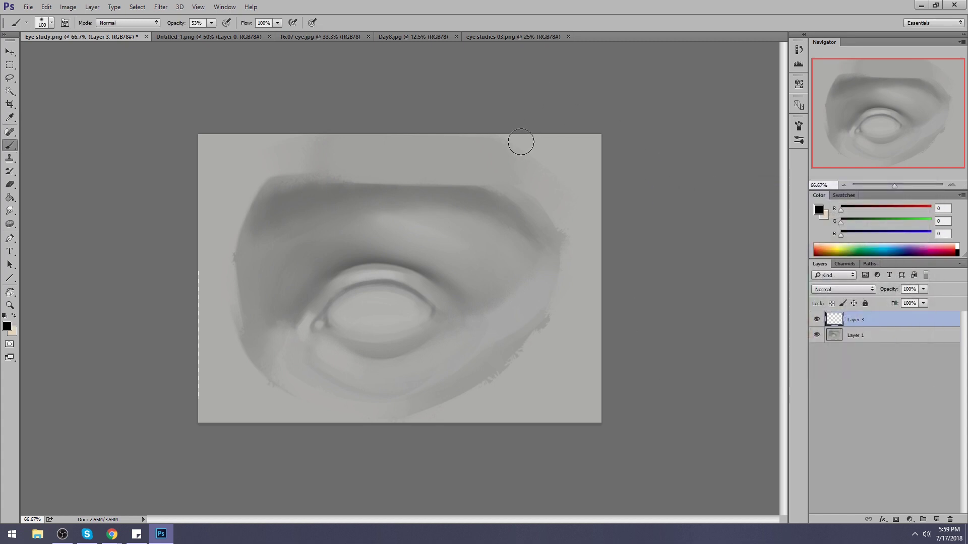
key(bracketright)
key(bracketright)
key(bracketright)
key(bracketright)
key(bracketright)
key(bracketright)
key(bracketright)
key(bracketright)
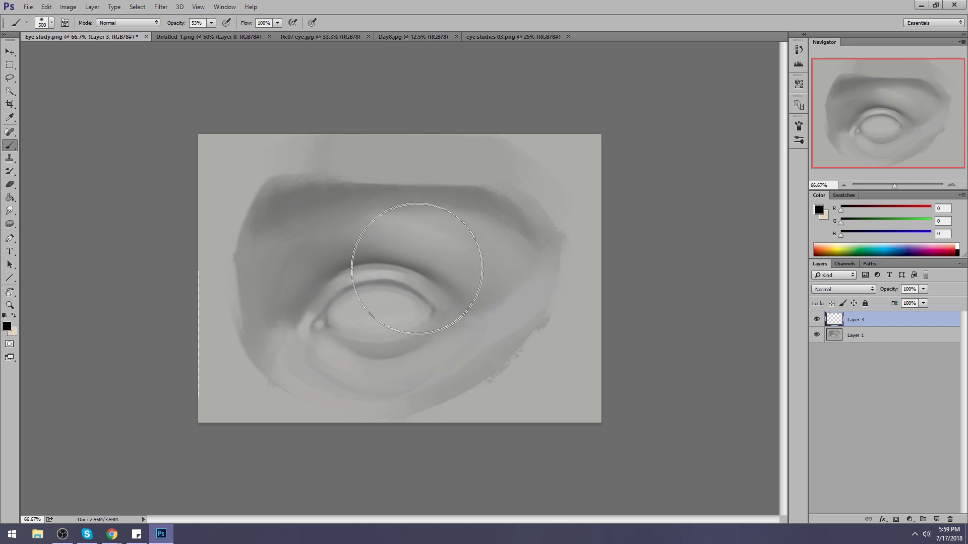
drag(211, 23, 197, 39)
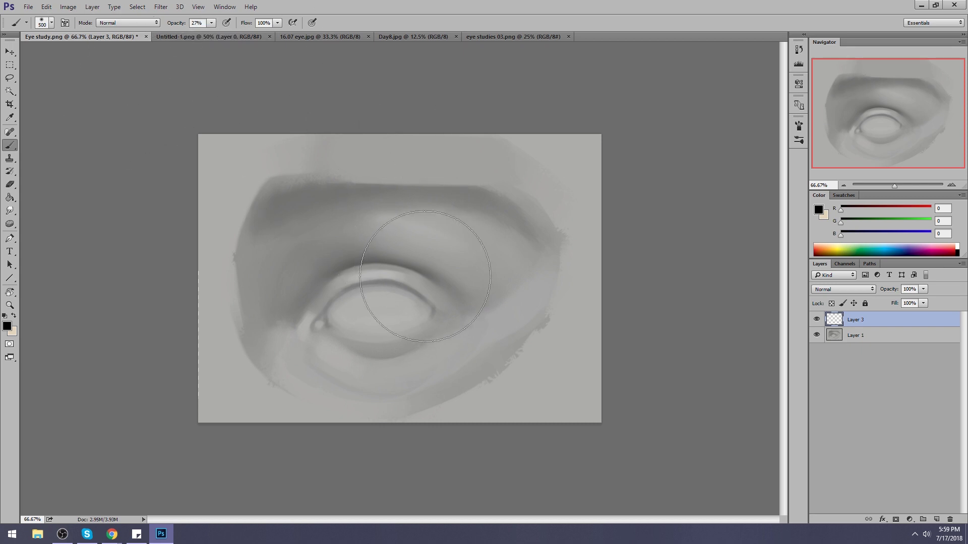
click(211, 22)
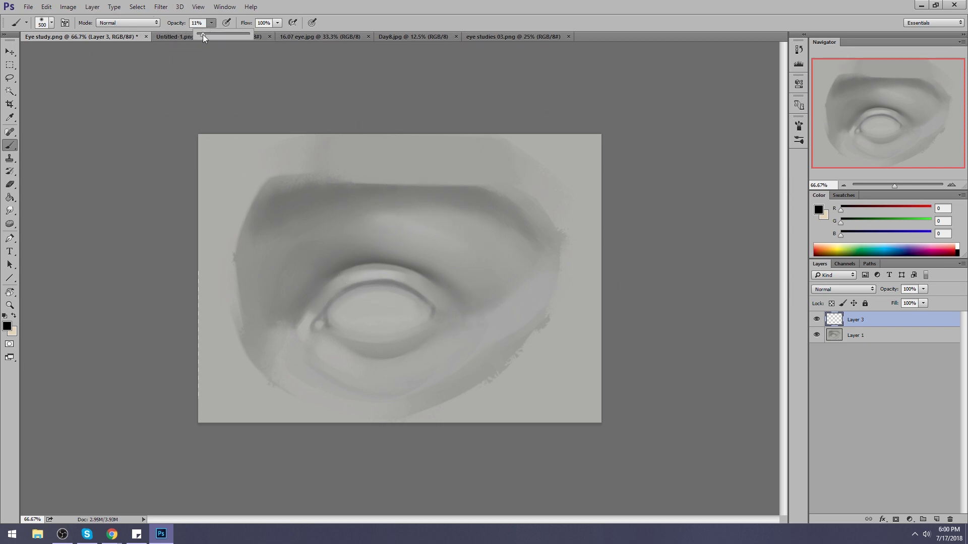
click(819, 211)
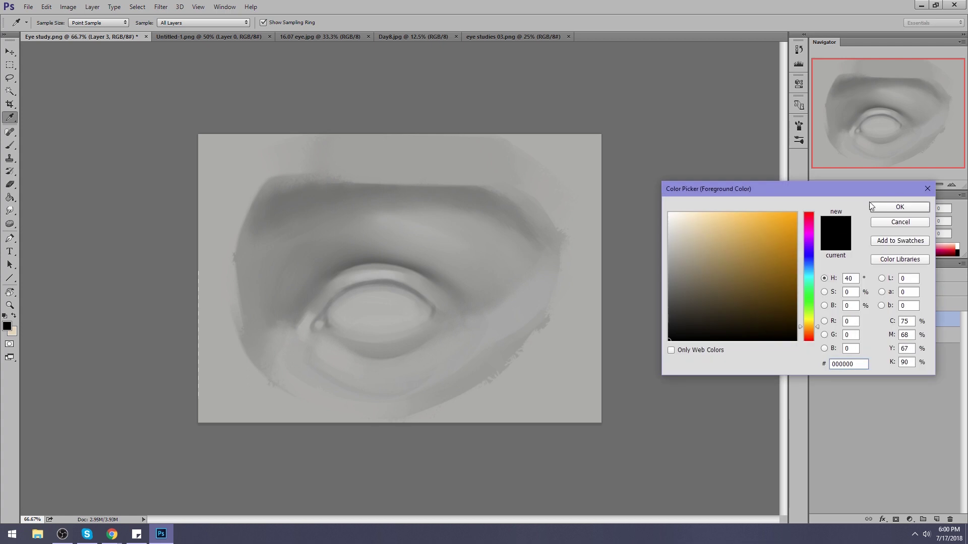
click(885, 207)
drag(377, 268, 339, 277)
key(bracketleft)
key(bracketleft)
key(bracketleft)
drag(414, 277, 348, 274)
key(bracketleft)
key(bracketleft)
key(bracketleft)
key(bracketleft)
key(bracketleft)
key(bracketleft)
drag(411, 276, 349, 274)
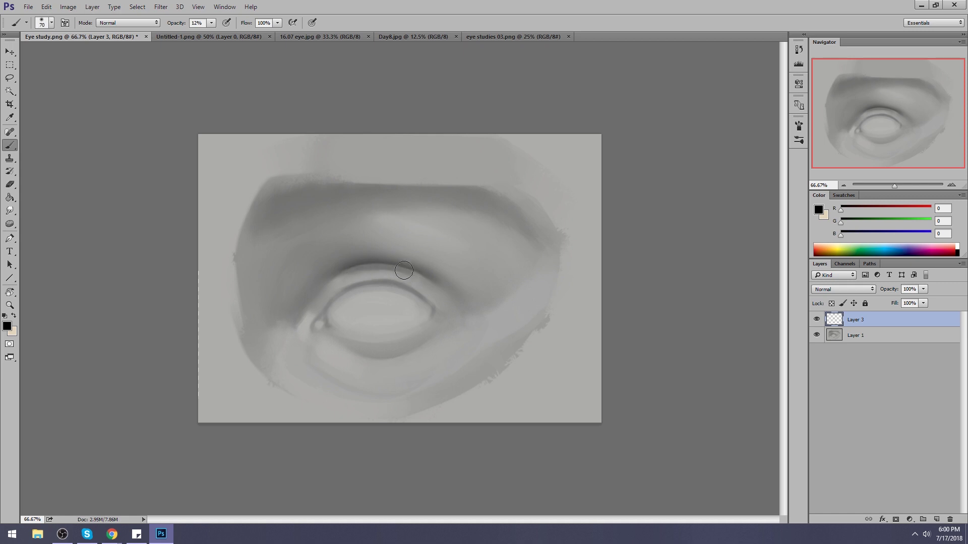
- Erase excess crease shading with a soft 150-175 px eraser, toggling Layer 3 to compare
key(e)
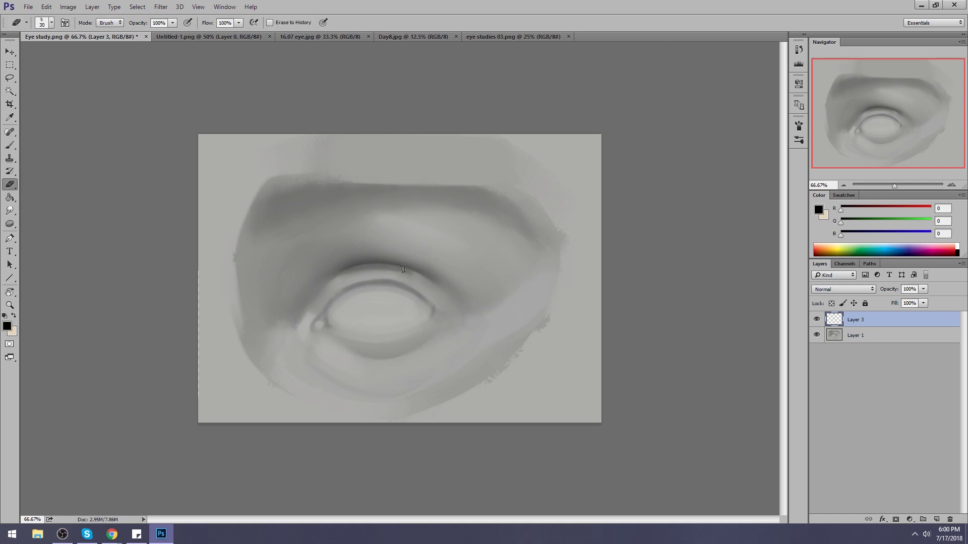
right_click(400, 242)
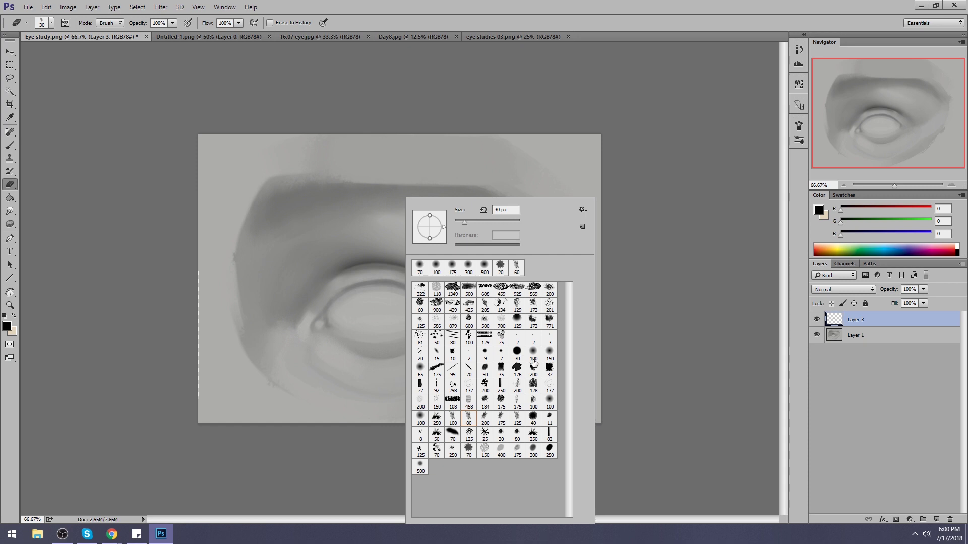
double_click(485, 357)
key(bracketright)
key(bracketright)
key(bracketright)
key(bracketright)
key(bracketright)
key(bracketright)
key(bracketright)
key(bracketright)
key(bracketright)
key(bracketright)
key(bracketright)
key(bracketright)
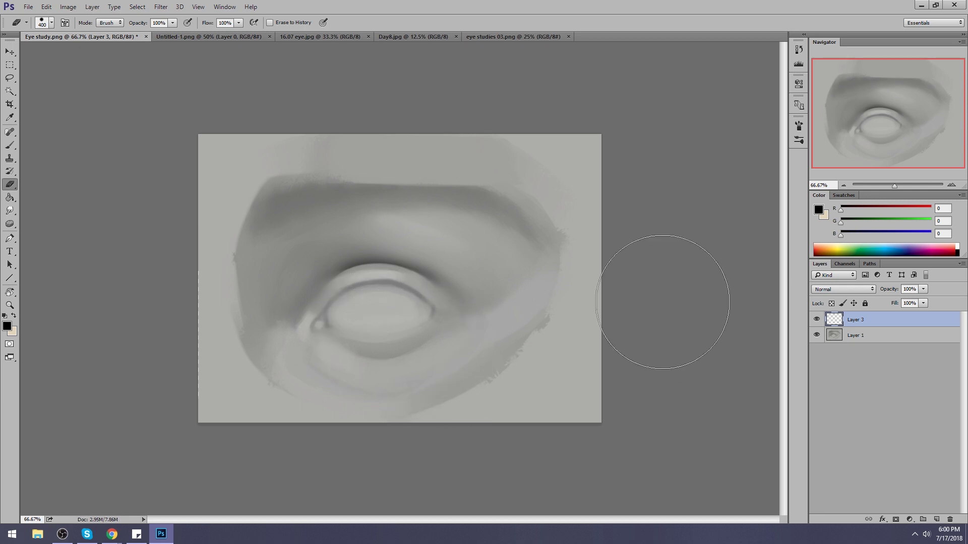
right_click(431, 224)
click(564, 360)
key(bracketright)
key(bracketright)
key(bracketright)
key(bracketright)
key(bracketright)
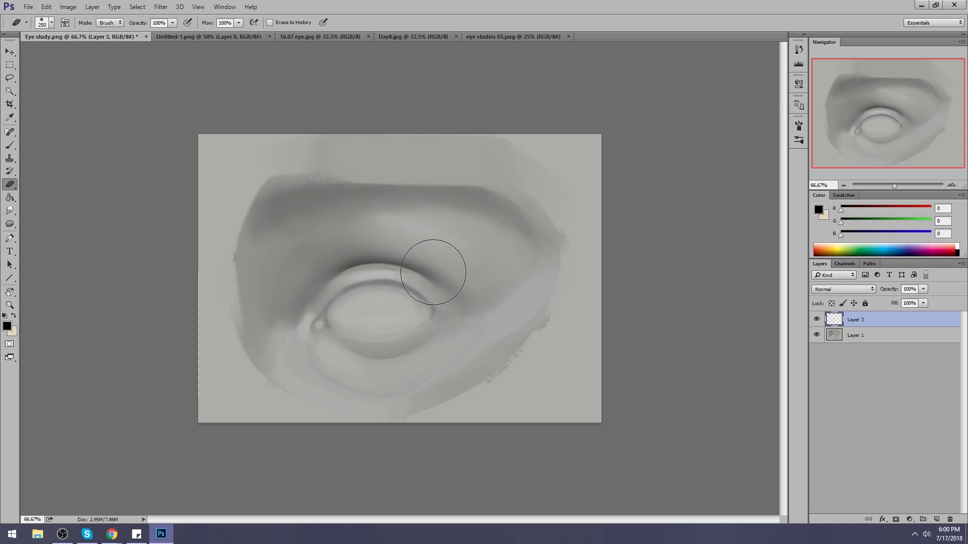
key(bracketleft)
key(bracketleft)
key(bracketleft)
key(bracketright)
key(bracketright)
click(817, 321)
click(817, 321)
key(bracketleft)
- Merge Layer 3 down into Layer 1 and switch to the Photos reference window
key(bracketleft)
key(bracketleft)
key(bracketleft)
key(bracketleft)
right_click(10, 211)
click(55, 208)
key(bracketleft)
key(bracketleft)
key(bracketleft)
key(bracketleft)
key(bracketleft)
key(bracketleft)
key(bracketleft)
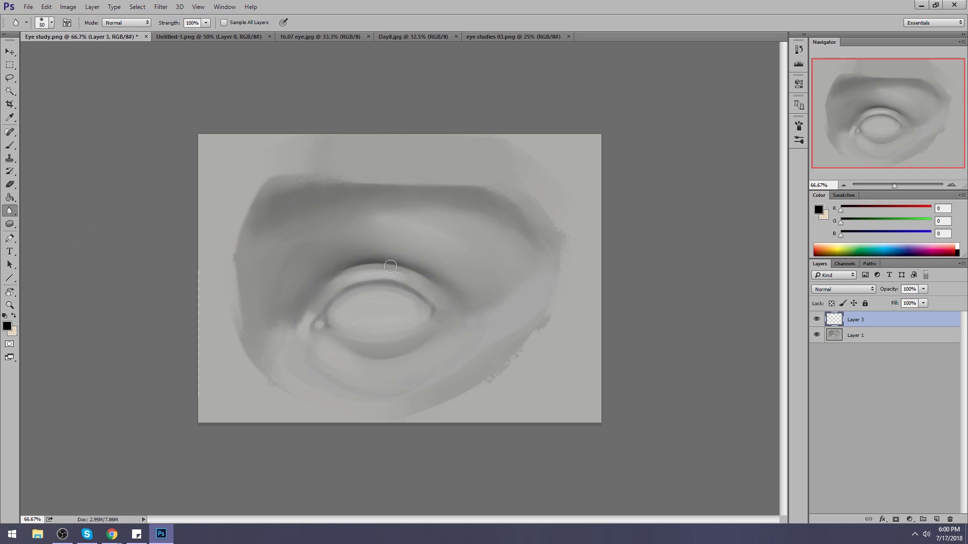
right_click(850, 322)
click(769, 365)
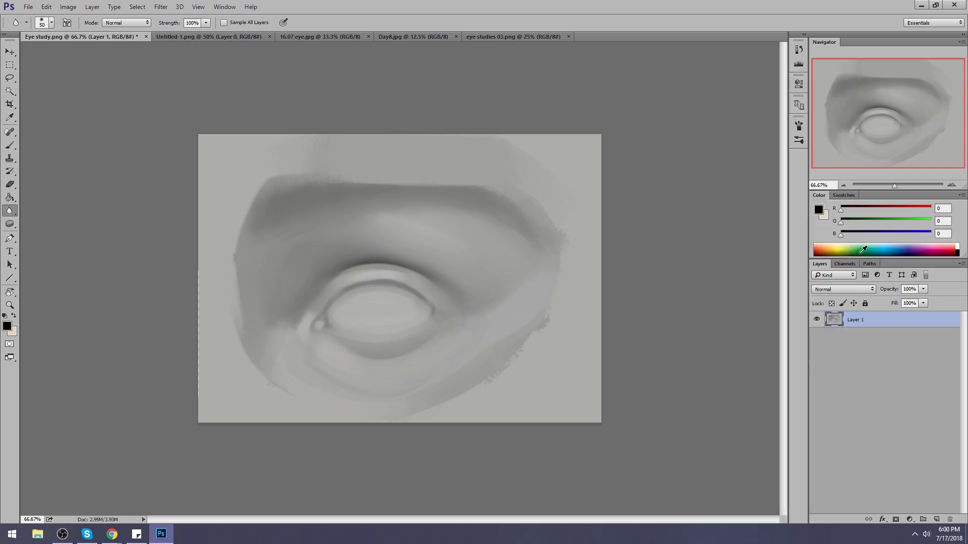
key(alt+Tab)
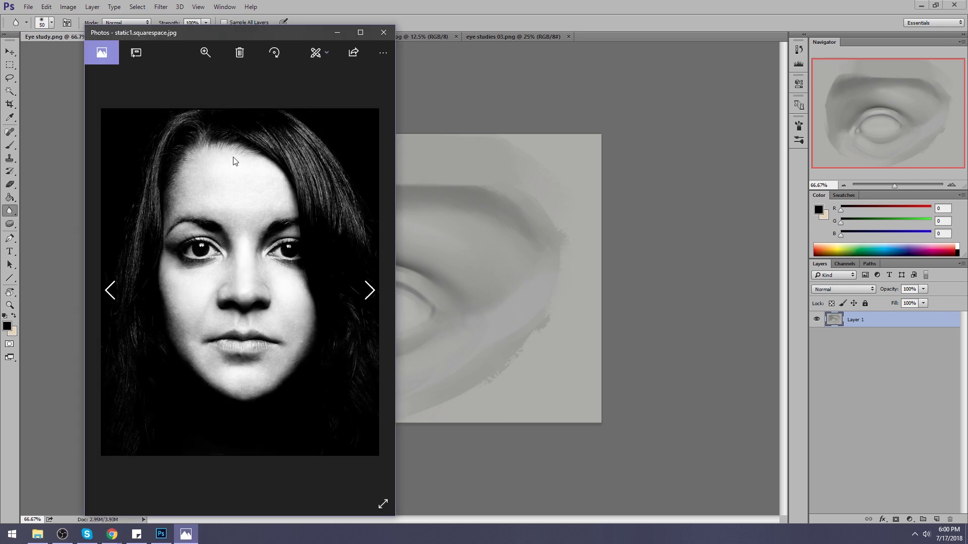
- Enlarge, restore and zoom the reference portraits to compare the faces
drag(260, 38, 495, 37)
double_click(597, 32)
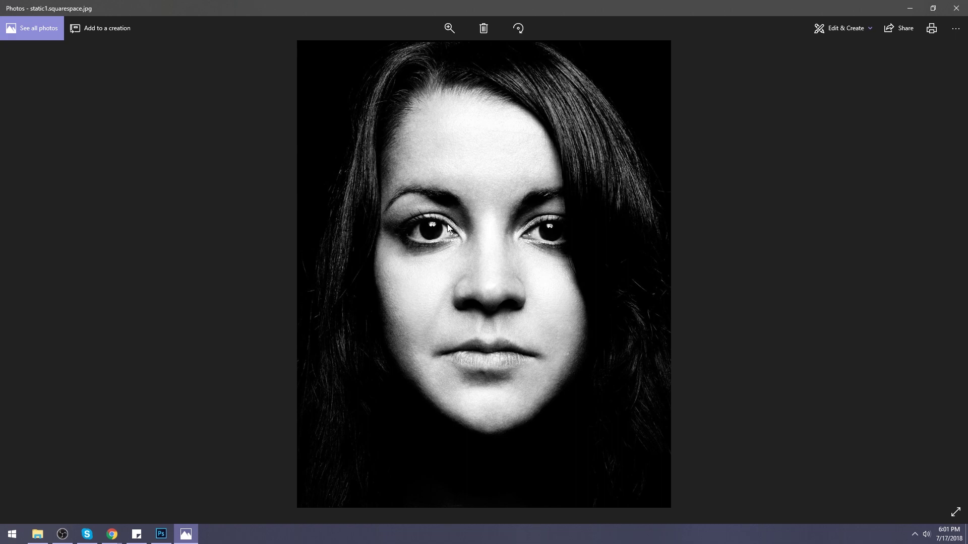
click(932, 12)
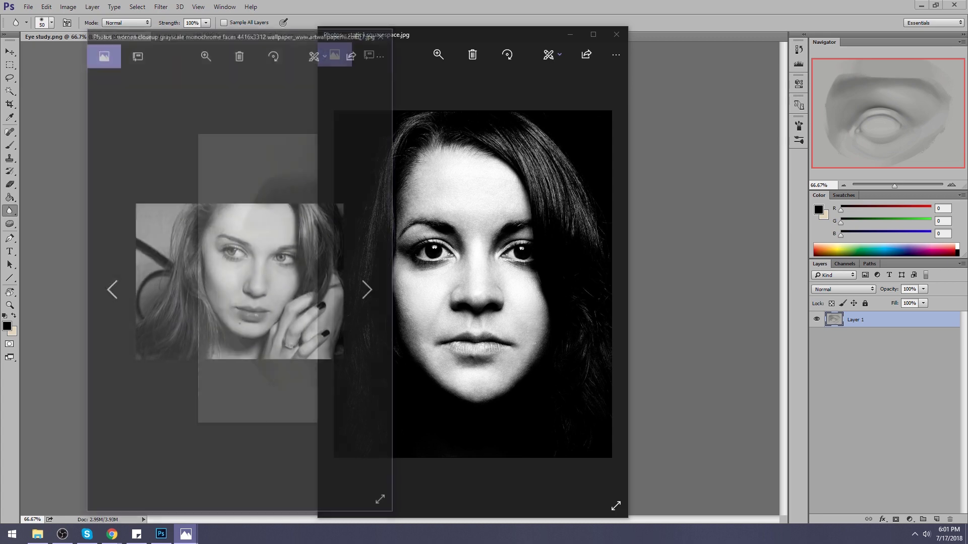
click(359, 32)
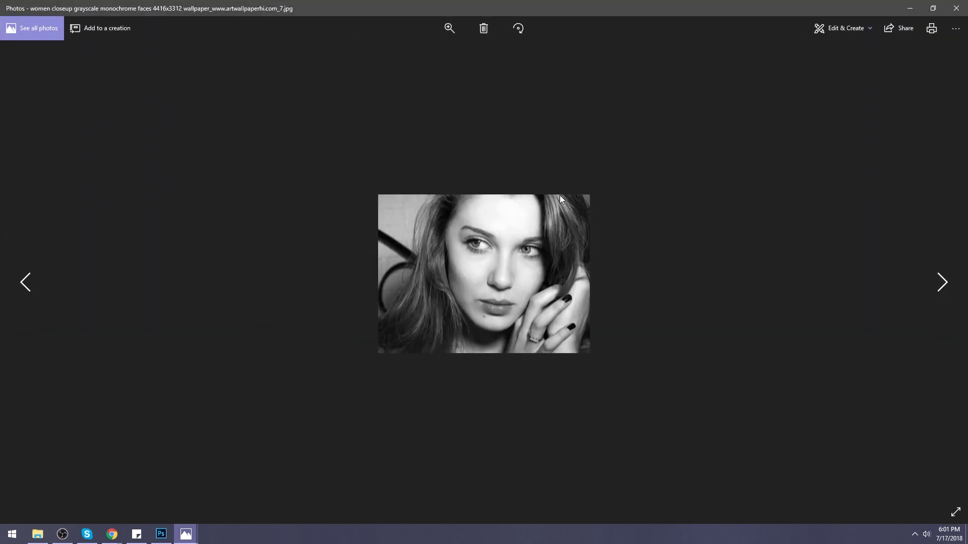
click(450, 28)
drag(406, 53, 446, 58)
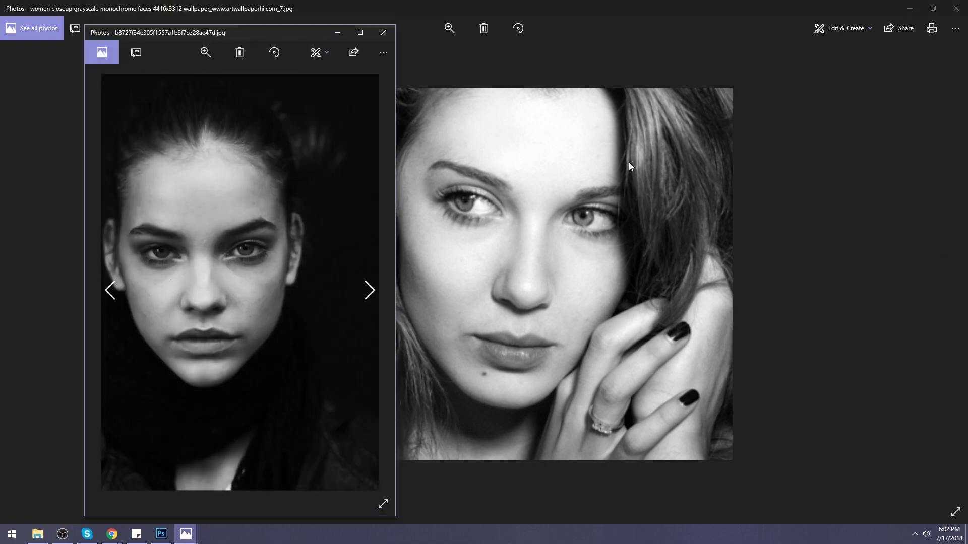
- View the third portrait, then close the third and second portrait windows
click(366, 31)
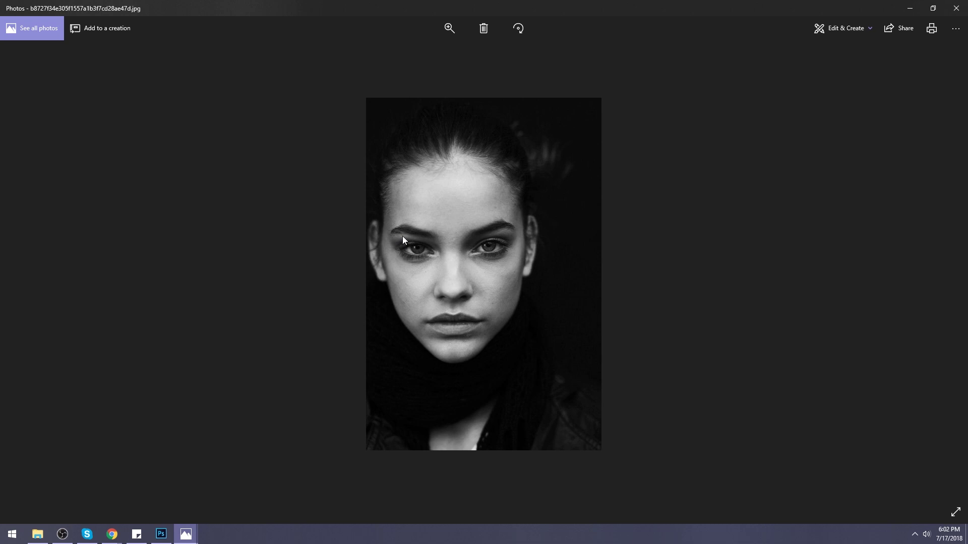
click(956, 10)
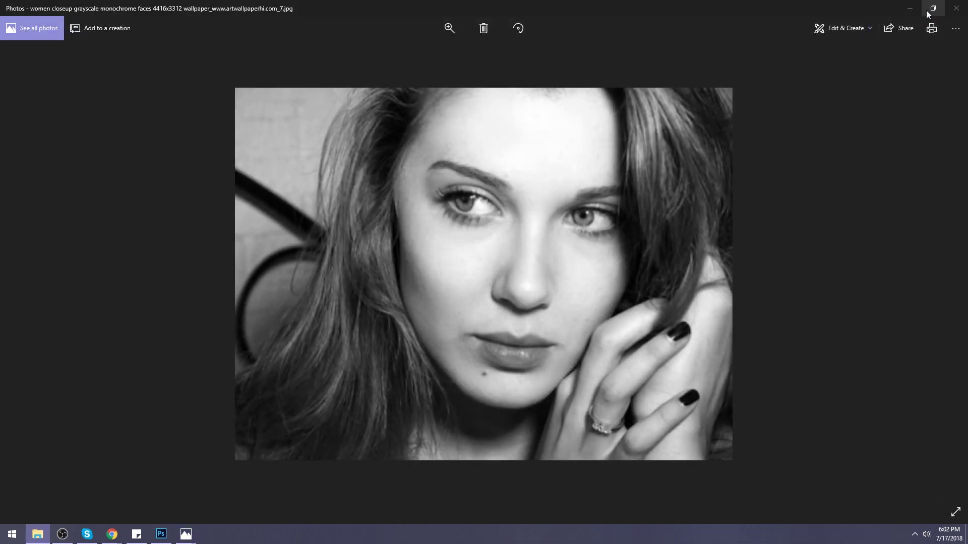
click(956, 9)
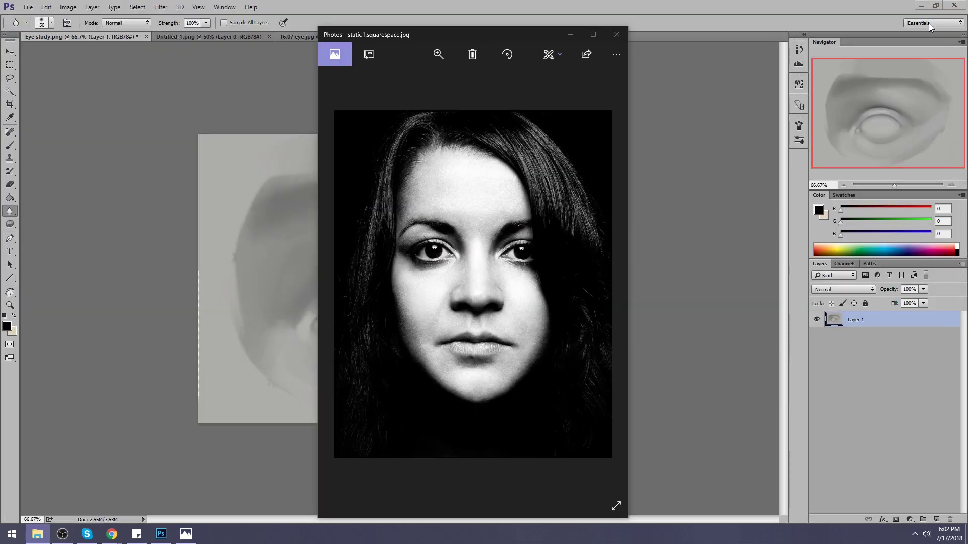
- Close the last reference photo, save and close Eye study.png, and switch to Untitled-1
click(620, 38)
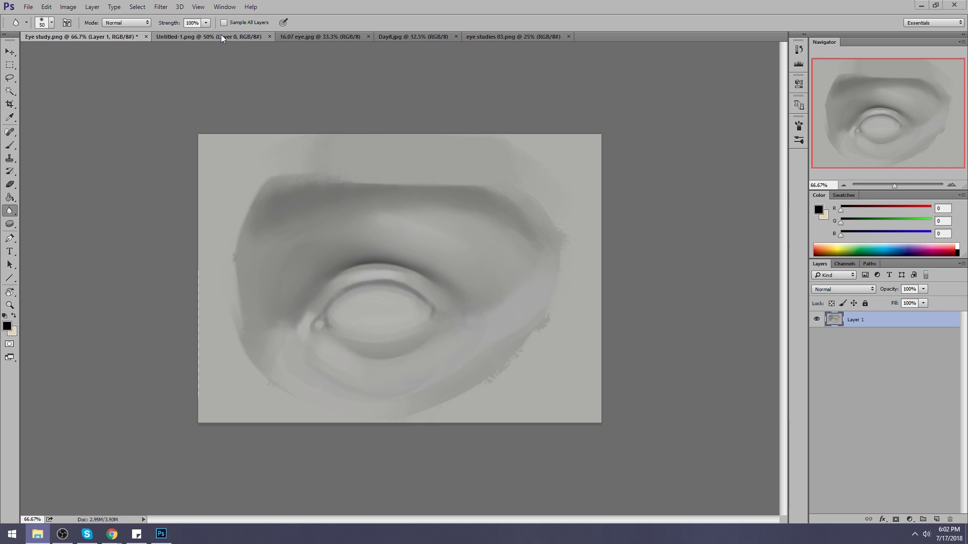
click(147, 36)
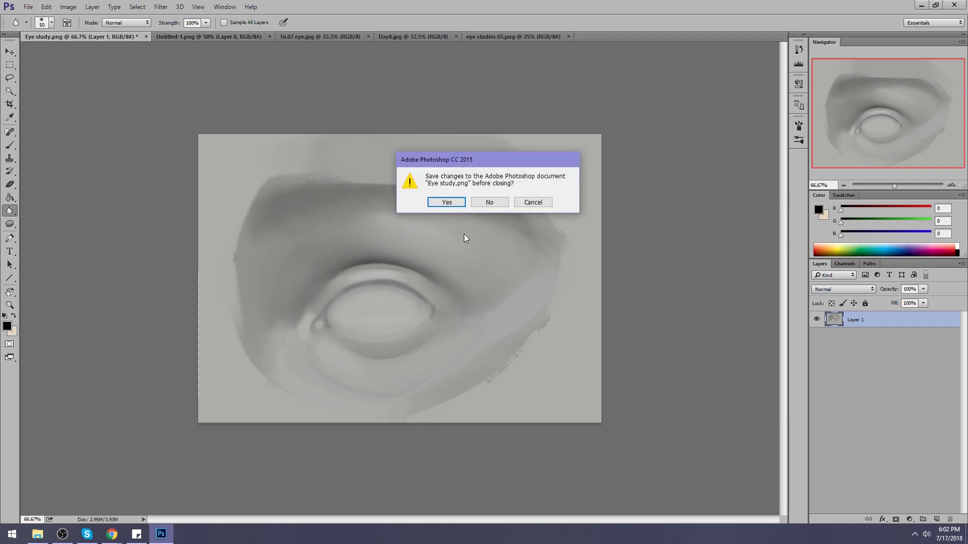
click(432, 202)
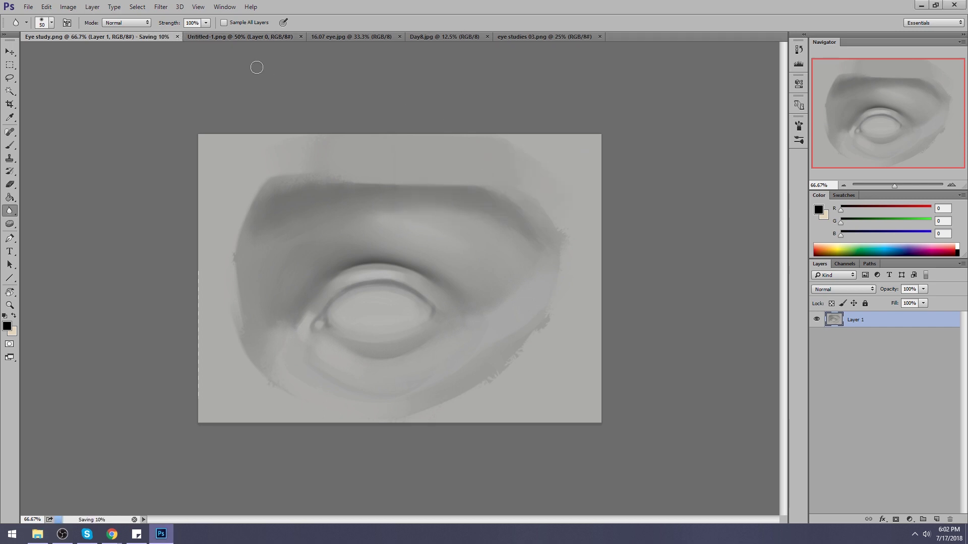
click(110, 36)
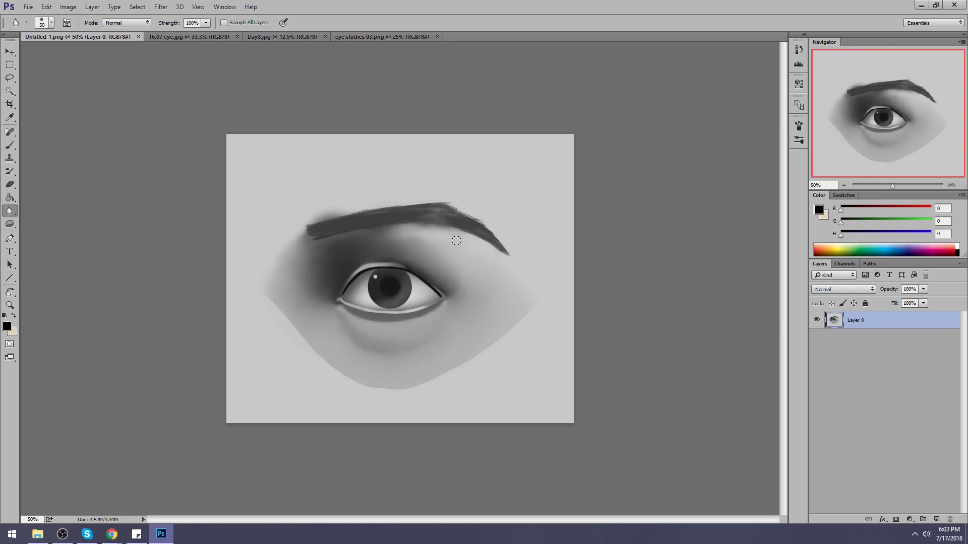
- Darken the outer corner and extend the lash line at both corners with near-black at 56% opacity
drag(339, 233, 330, 232)
drag(9, 210, 45, 230)
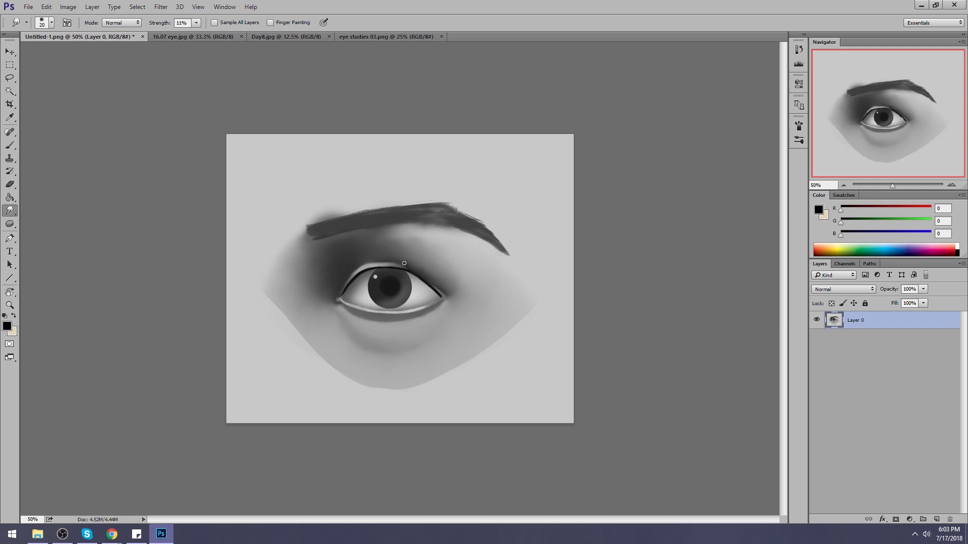
key(b)
alt+click(432, 287)
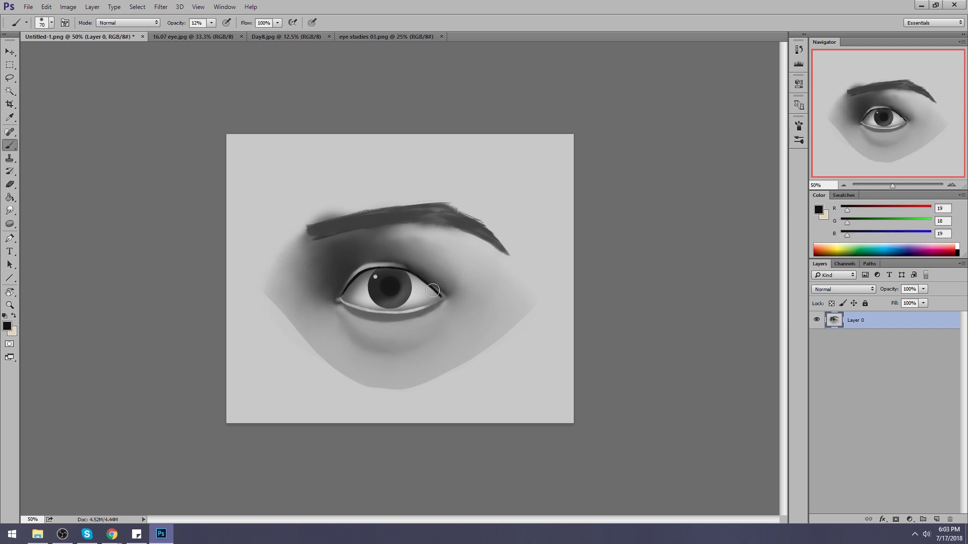
click(212, 23)
drag(230, 35, 234, 34)
drag(435, 294, 433, 304)
drag(440, 294, 433, 287)
drag(344, 294, 347, 302)
mouse_move(439, 295)
mouse_down()
mouse_move(371, 321)
mouse_move(433, 310)
mouse_move(370, 322)
mouse_up()
- Lighten the upper eyelid crease toward the outer corner with an 80 px soft grey brush, then start Liquify
alt+click(394, 320)
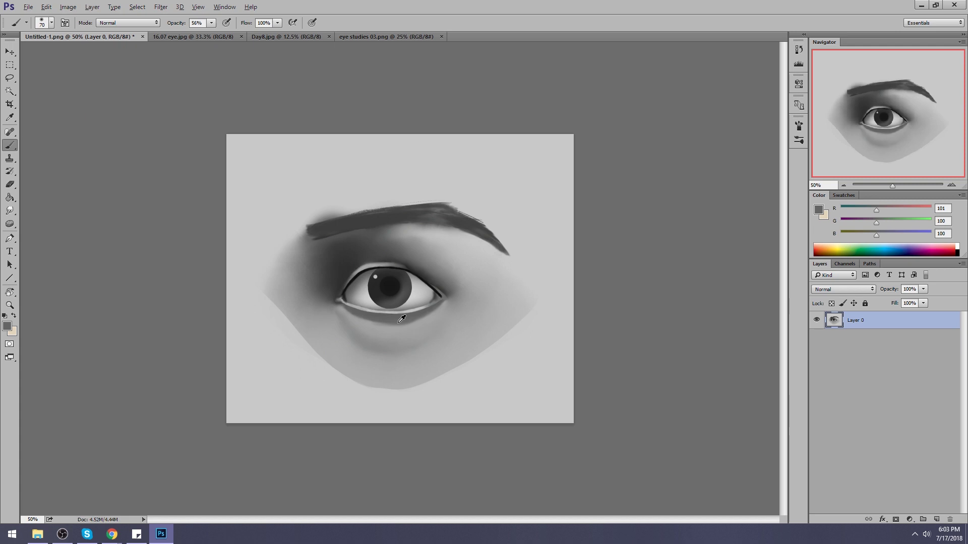
alt+click(395, 278)
alt+click(403, 260)
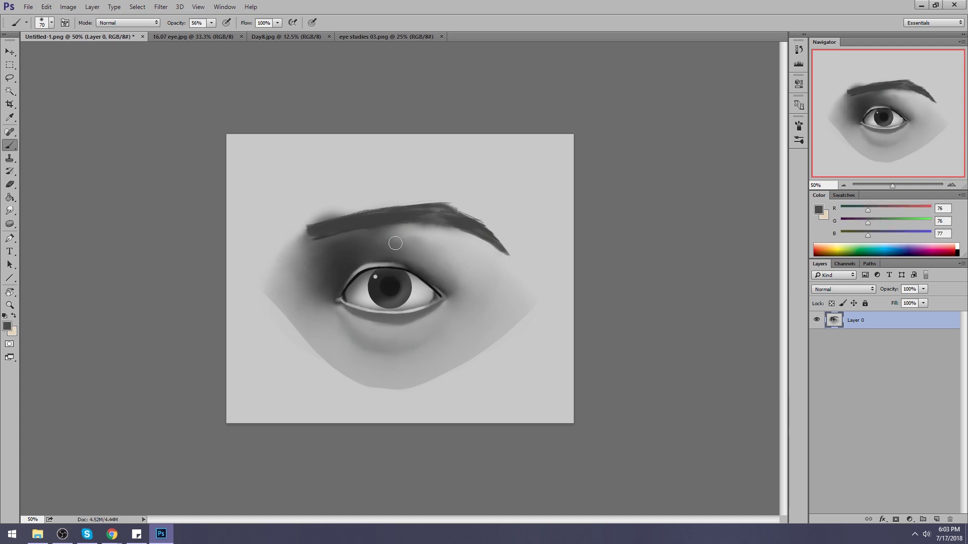
right_click(410, 265)
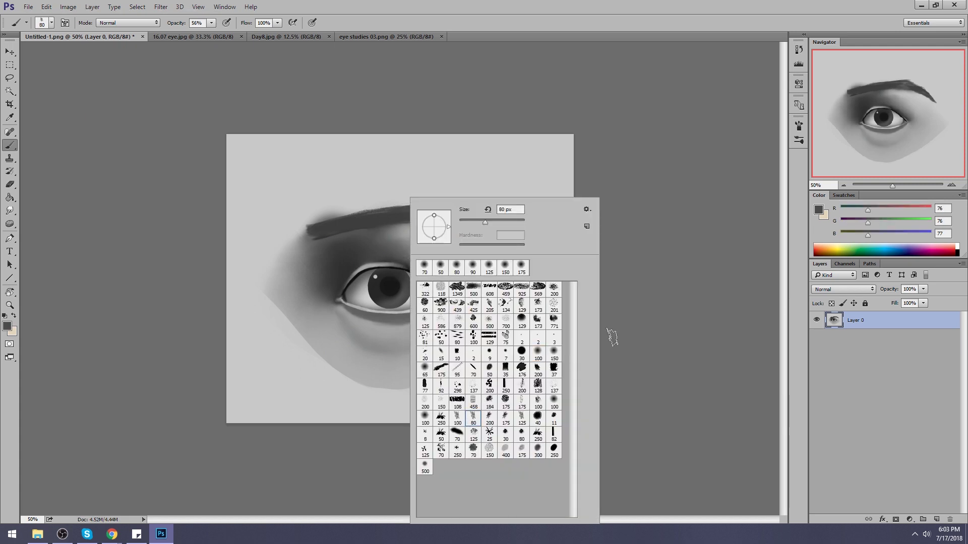
click(473, 417)
alt+click(383, 260)
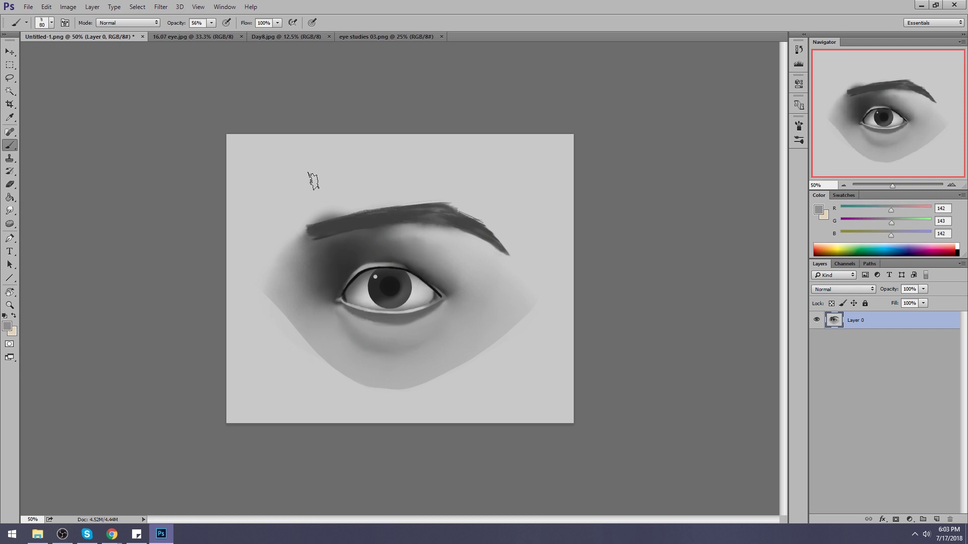
key(bracketleft)
key(bracketleft)
key(bracketleft)
key(bracketleft)
key(bracketleft)
key(bracketleft)
key(bracketleft)
drag(402, 266, 440, 294)
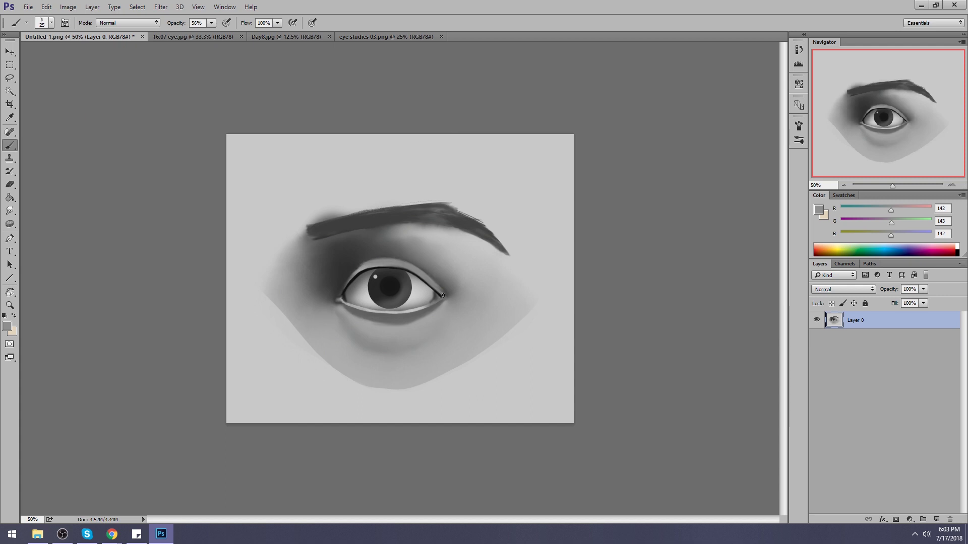
click(161, 7)
click(176, 84)
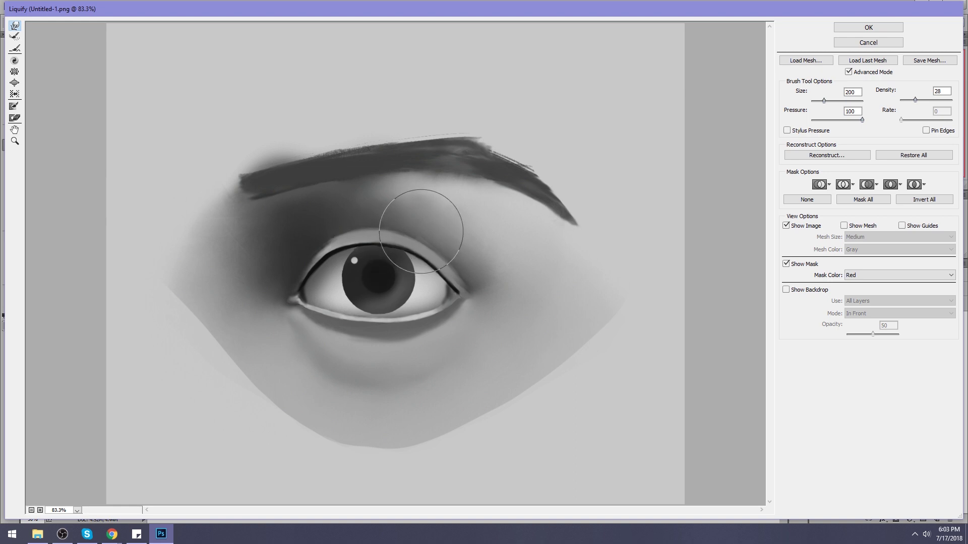
- Forward-warp the upper lid and the lower lid with iris bottom slightly downward, then apply Liquify
key(bracketright)
key(bracketright)
key(bracketright)
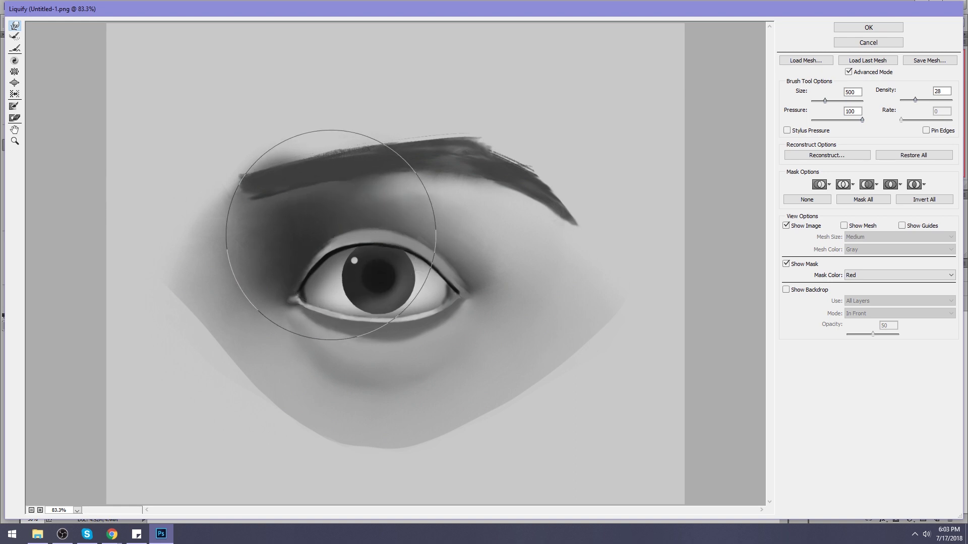
drag(332, 234, 332, 239)
key(bracketleft)
key(bracketleft)
key(bracketright)
key(bracketleft)
key(bracketleft)
key(bracketleft)
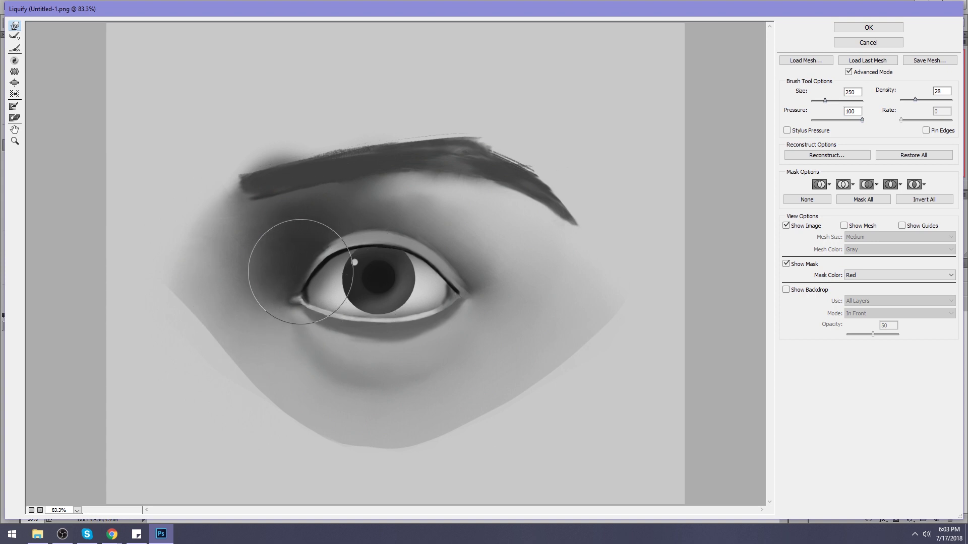
key(bracketleft)
key(bracketleft)
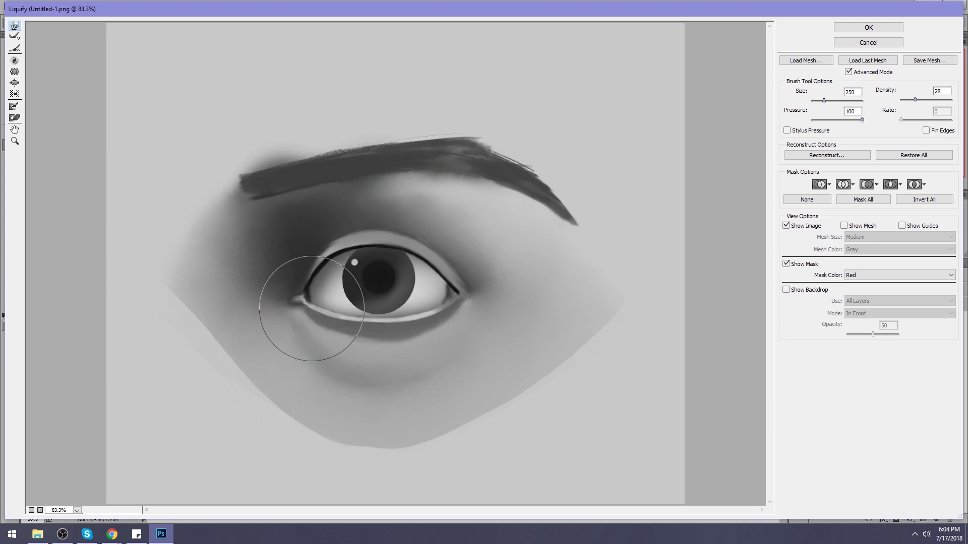
key(bracketright)
key(bracketright)
key(bracketright)
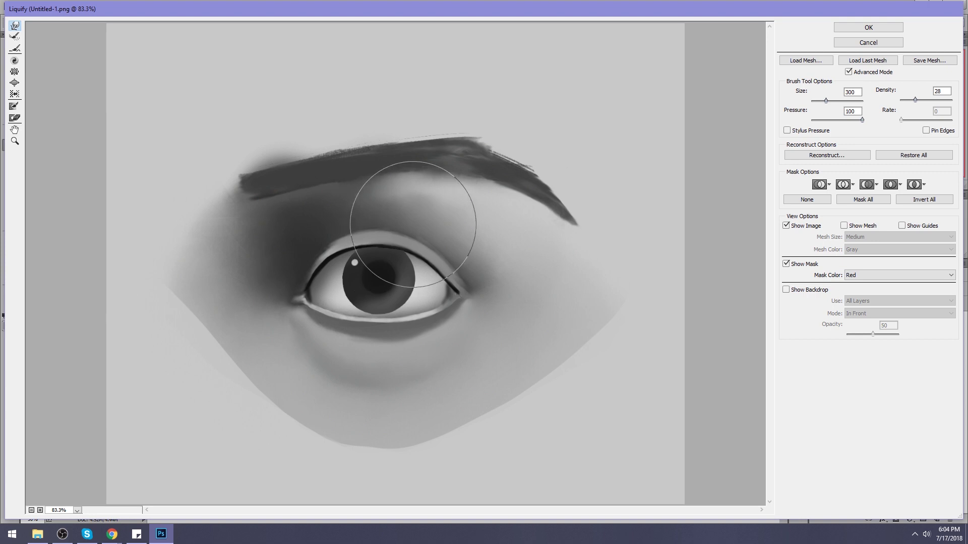
key(bracketright)
key(bracketright)
drag(382, 328, 380, 331)
key(bracketleft)
key(bracketleft)
key(bracketleft)
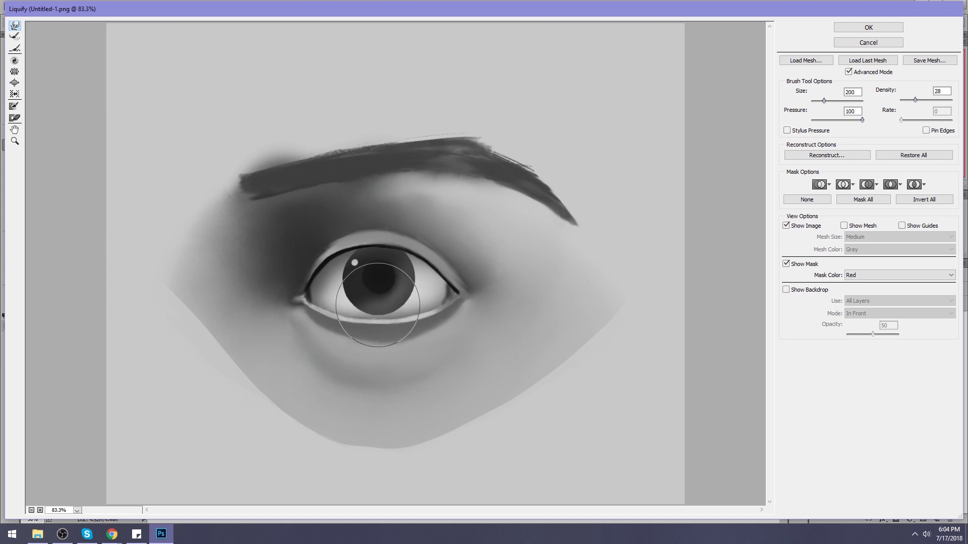
key(bracketleft)
key(bracketleft)
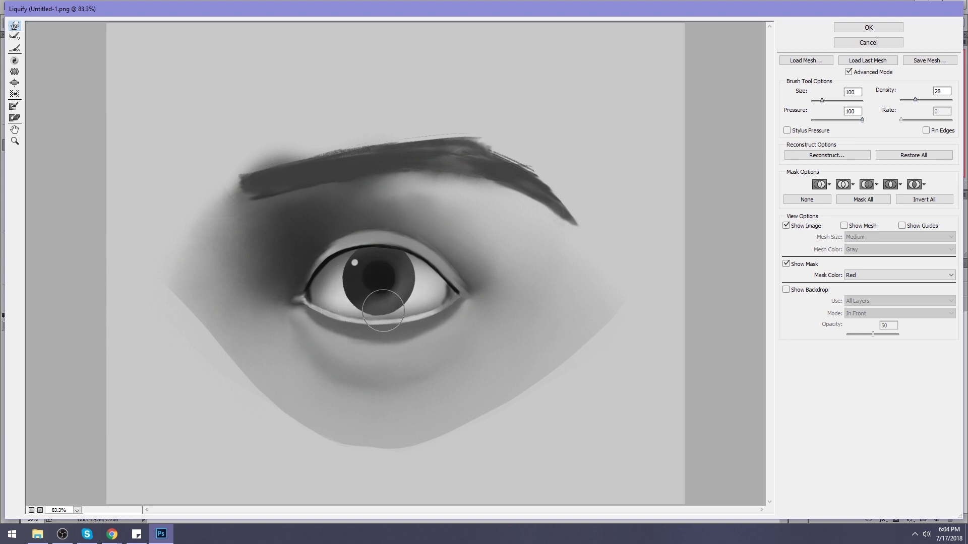
key(bracketright)
key(bracketright)
key(bracketright)
click(873, 27)
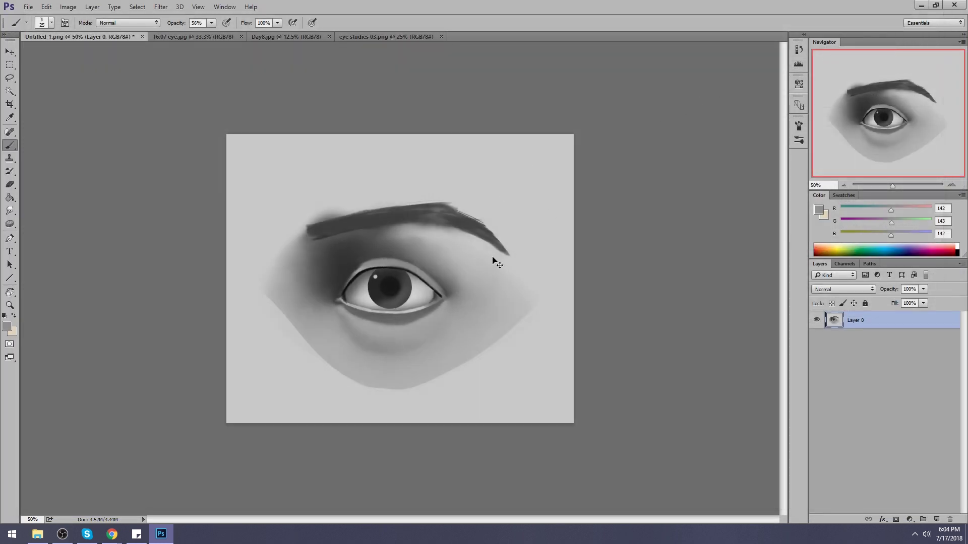
- Paint a dark grey crease above the upper eyelid and soften it with the Smudge tool
alt+click(409, 265)
mouse_move(389, 254)
mouse_down()
mouse_move(427, 262)
mouse_move(417, 263)
mouse_move(432, 273)
mouse_up()
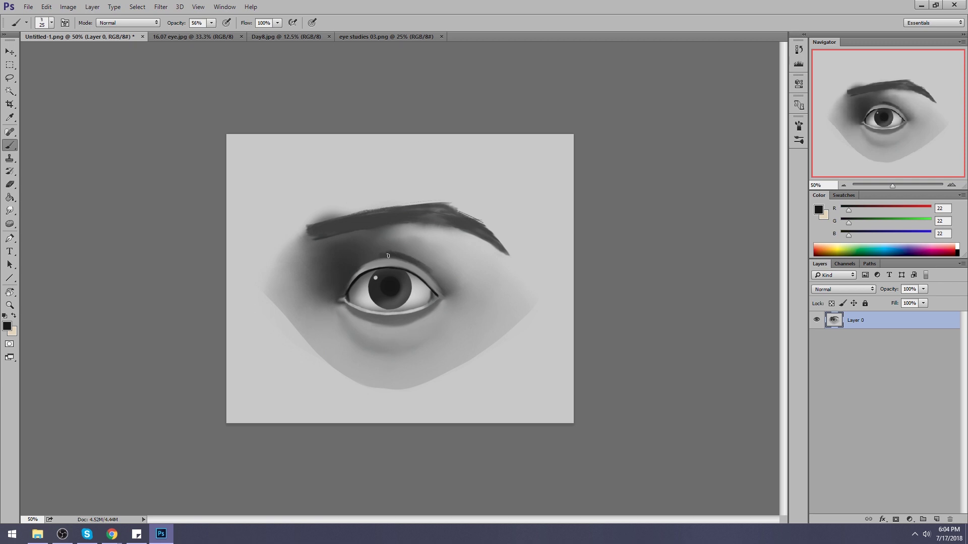
mouse_move(10, 211)
mouse_down()
mouse_move(55, 222)
mouse_move(76, 215)
mouse_up()
drag(418, 259, 417, 259)
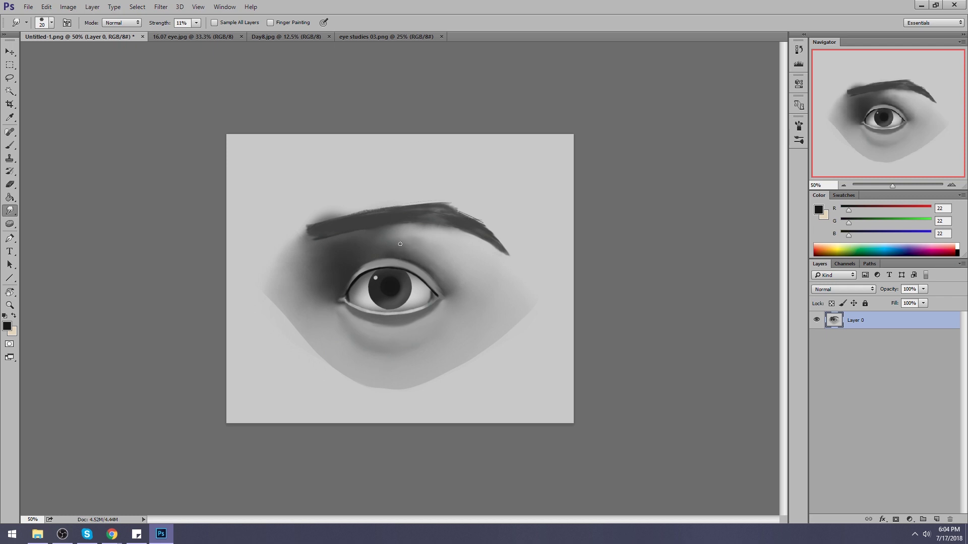
- Set up a very large soft 100 px brush loaded with light grey 191, ready to change its blend mode
key(b)
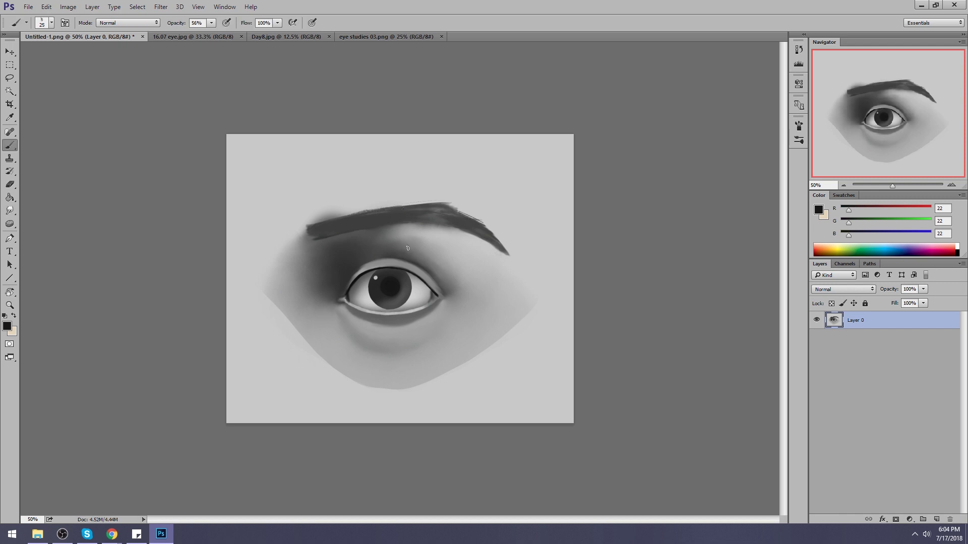
right_click(410, 197)
click(540, 354)
click(677, 307)
alt+click(457, 253)
key(bracketright)
key(bracketright)
key(bracketright)
key(bracketright)
key(bracketright)
key(bracketright)
key(bracketright)
key(bracketright)
key(bracketright)
key(bracketright)
key(bracketright)
key(bracketright)
key(bracketright)
key(bracketright)
key(bracketright)
key(bracketright)
key(bracketright)
key(bracketright)
key(bracketright)
key(bracketright)
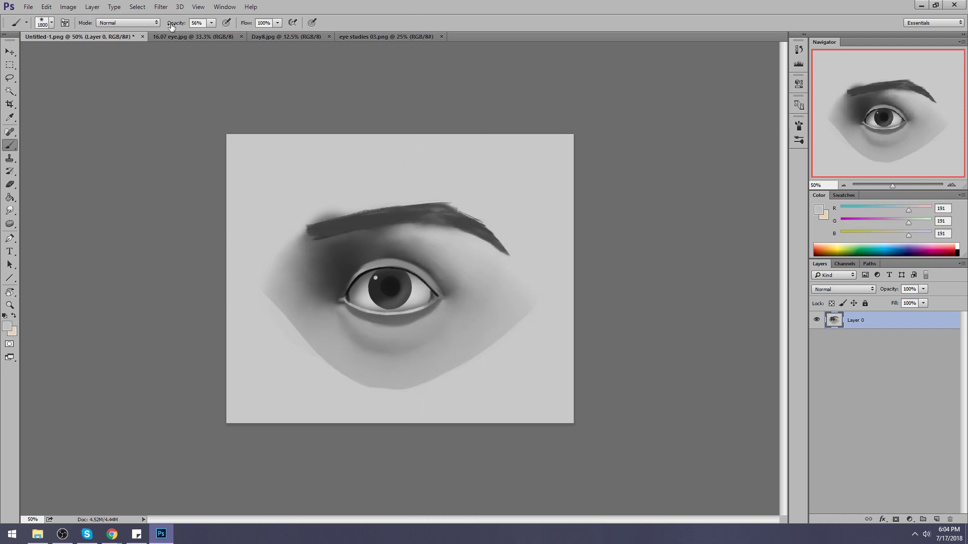
click(128, 22)
- Switch the brush to Lighten mode, undo trial dabs, and sample a slightly lighter grey
click(128, 101)
click(387, 272)
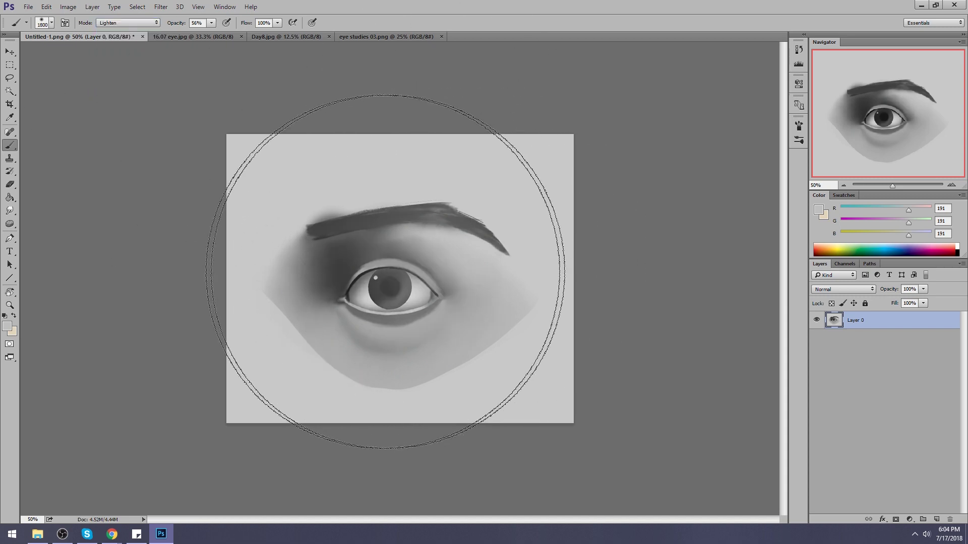
key(ctrl+z)
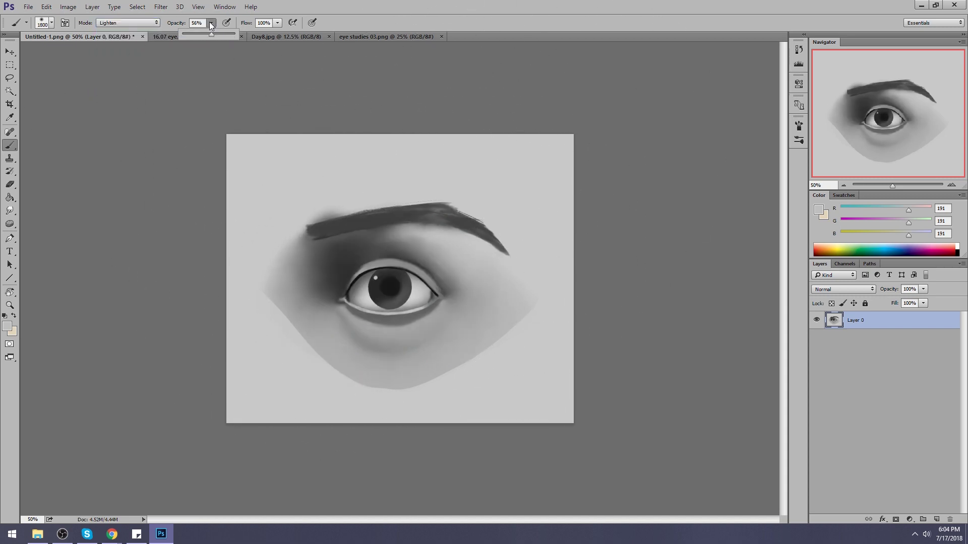
alt+click(442, 258)
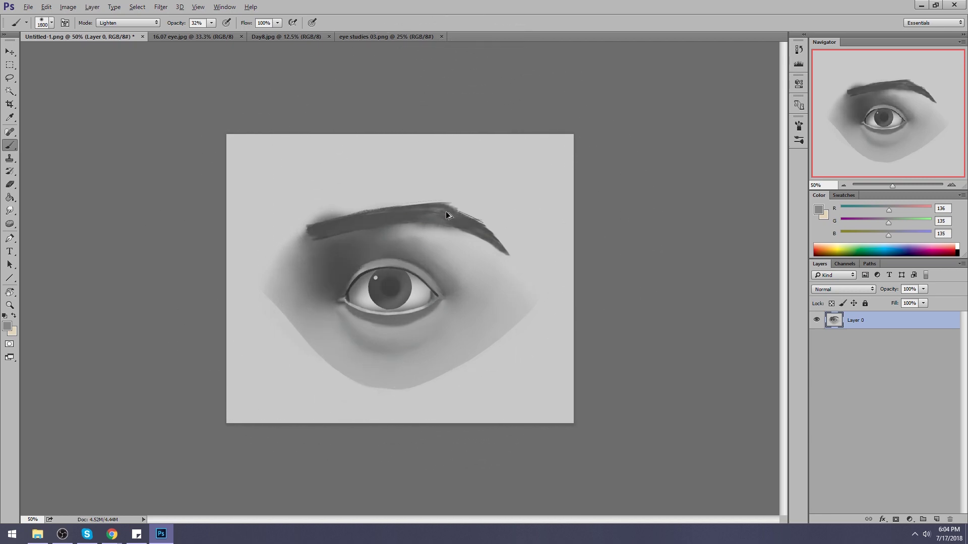
key(ctrl+z)
alt+click(337, 295)
- With a smaller brush, lighten the dark eye-socket shadow and inner brow
key(bracketleft)
key(bracketleft)
key(bracketleft)
key(bracketleft)
key(bracketleft)
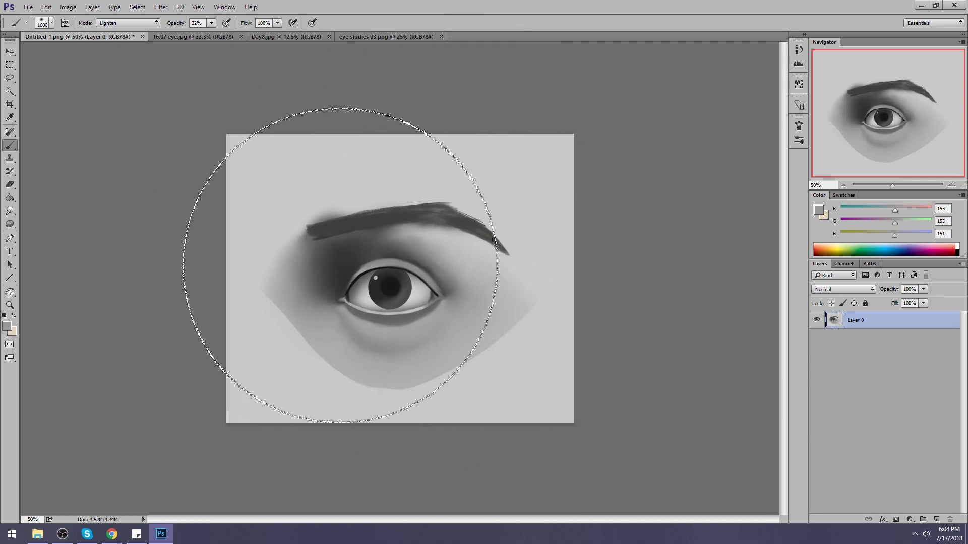
key(bracketleft)
key(bracketleft)
key(bracketleft)
key(bracketleft)
key(bracketleft)
key(bracketleft)
key(bracketleft)
key(bracketleft)
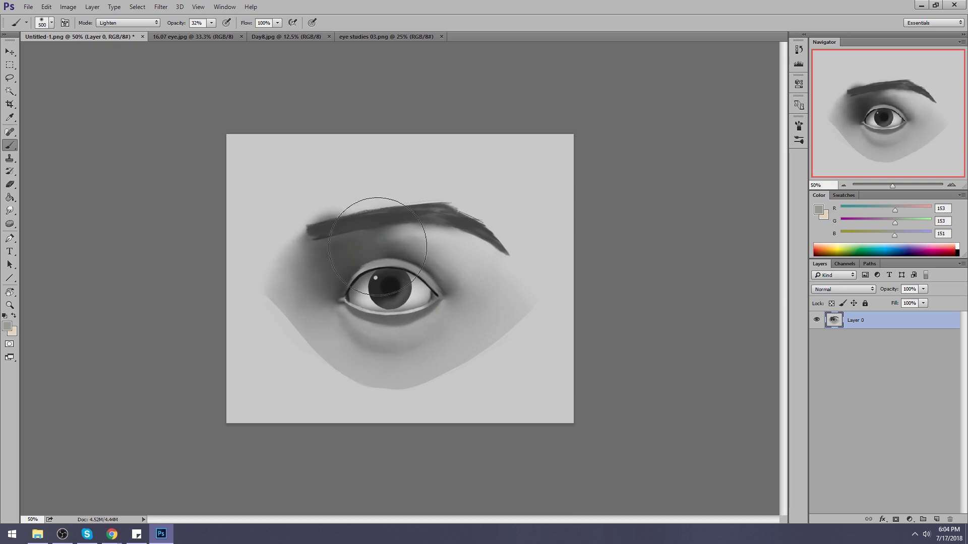
drag(371, 245, 311, 292)
key(bracketleft)
mouse_move(339, 252)
mouse_down()
mouse_move(328, 287)
mouse_move(385, 237)
mouse_move(339, 252)
mouse_up()
- Lighten the crease below the inner eye corner with a reduced brush, then resample grey
key(bracketright)
key(bracketright)
key(bracketright)
key(bracketleft)
key(bracketleft)
key(bracketleft)
key(bracketleft)
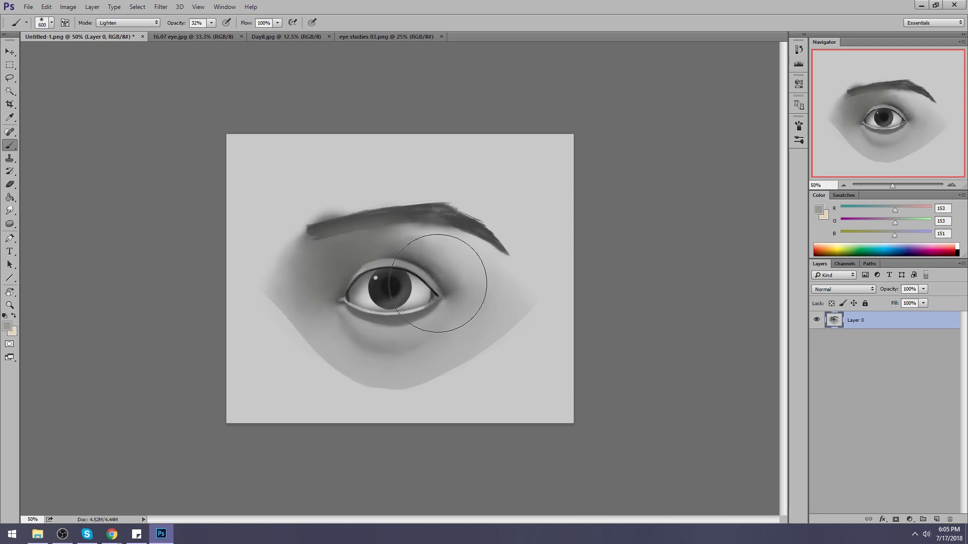
key(bracketleft)
key(bracketleft)
key(bracketleft)
mouse_move(378, 332)
mouse_down()
mouse_move(346, 318)
mouse_move(389, 330)
mouse_up()
alt+click(336, 318)
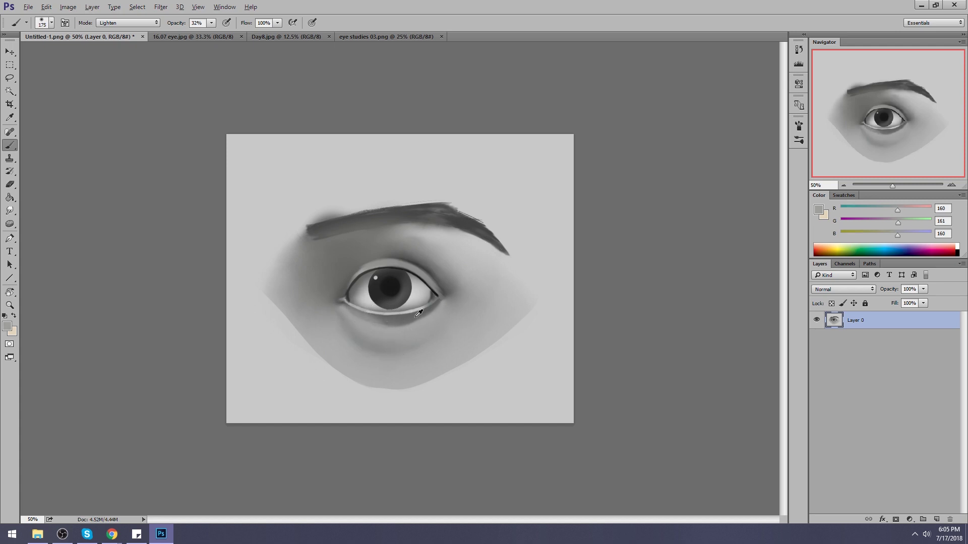
- Return to the Brush tool and choose a custom brush tip from the presets
click(10, 211)
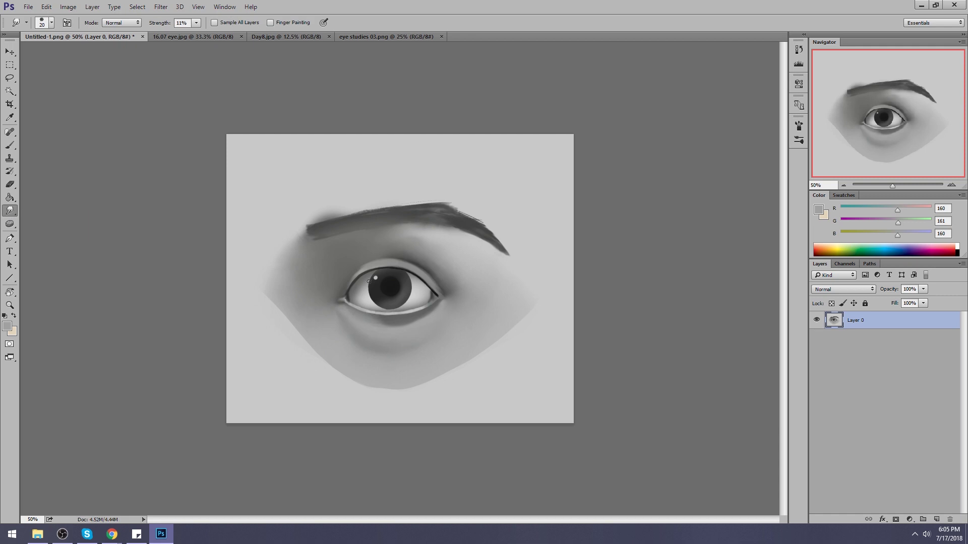
key(b)
right_click(437, 198)
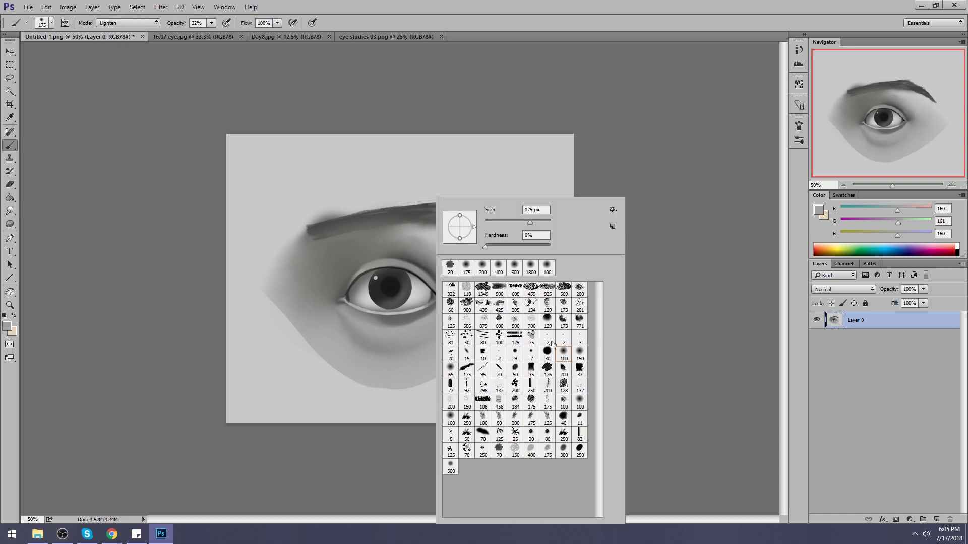
double_click(497, 424)
- Brighten the upper eyelid rim with light grey, undo the extra stroke, and resample the background grey
alt+click(473, 240)
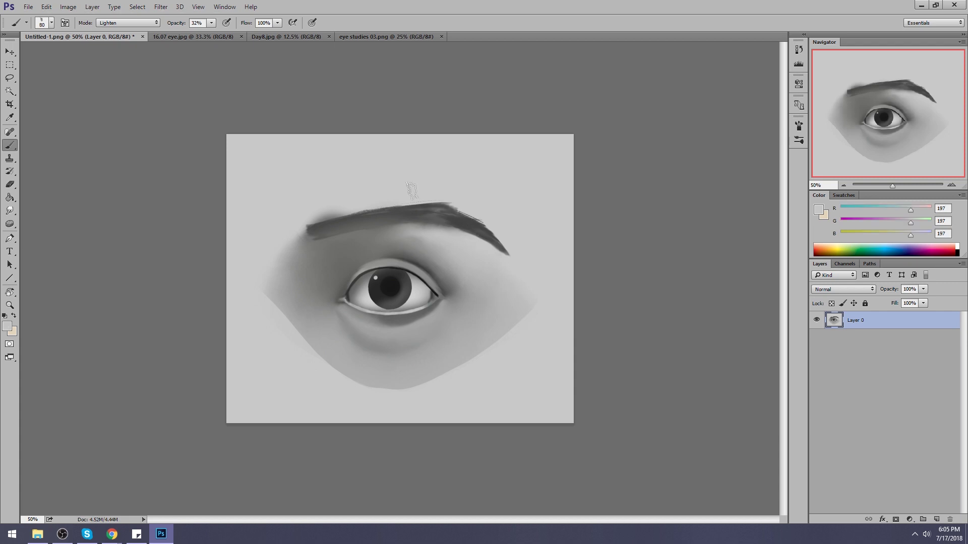
key(bracketleft)
key(bracketleft)
key(bracketleft)
key(bracketleft)
key(bracketleft)
drag(376, 264, 422, 277)
drag(376, 264, 359, 269)
key(ctrl+alt+z)
alt+click(491, 179)
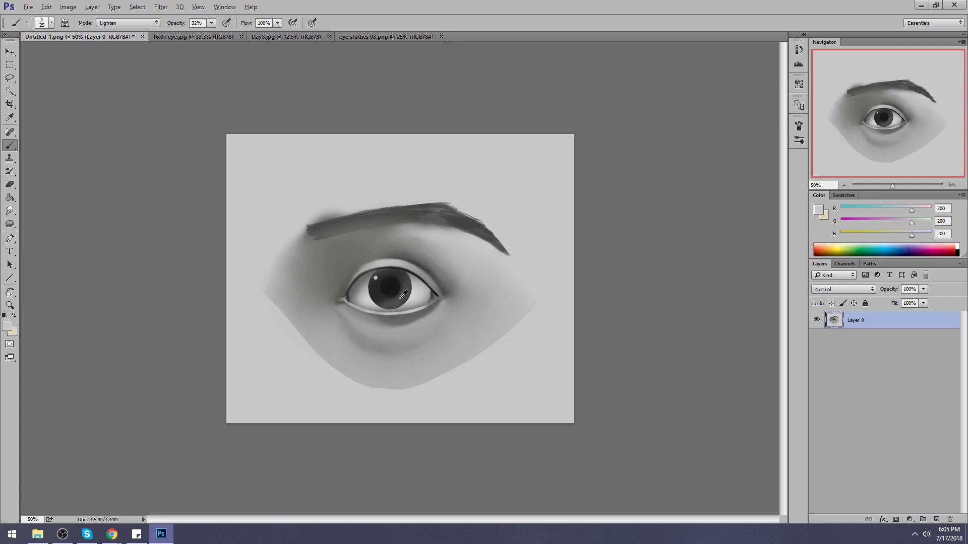
key(alt)
key(alt+Tab)
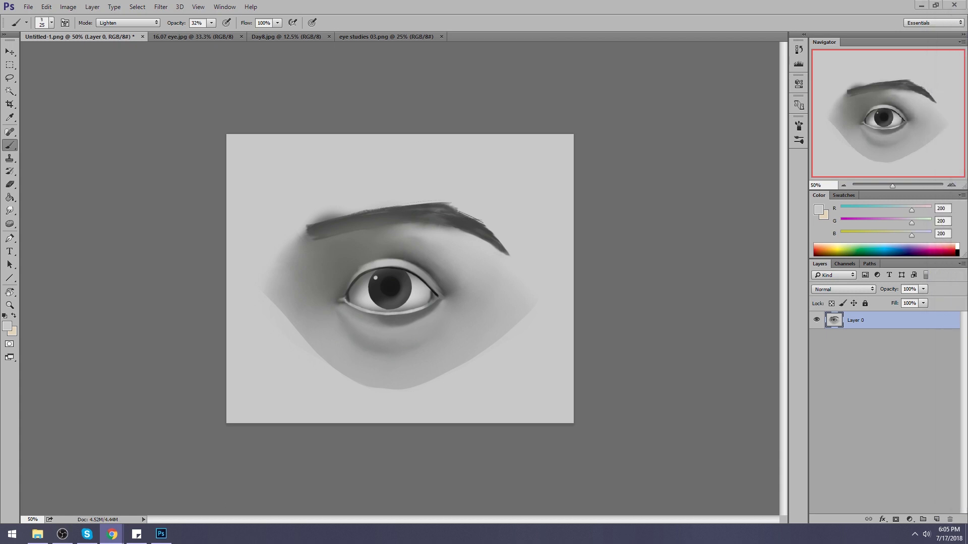
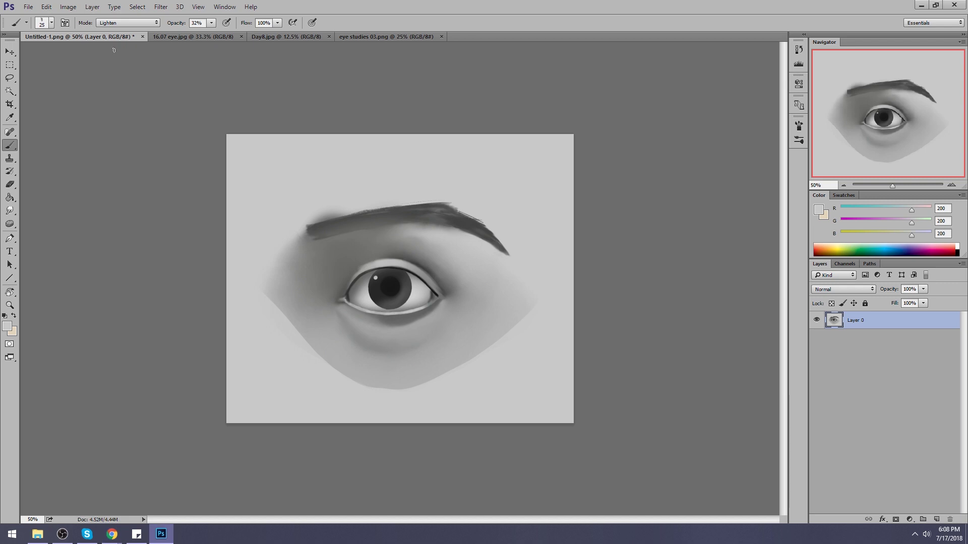
- Switch to the 16.07 eye.jpg document, which shows the reference eye beside the painted study
click(190, 38)
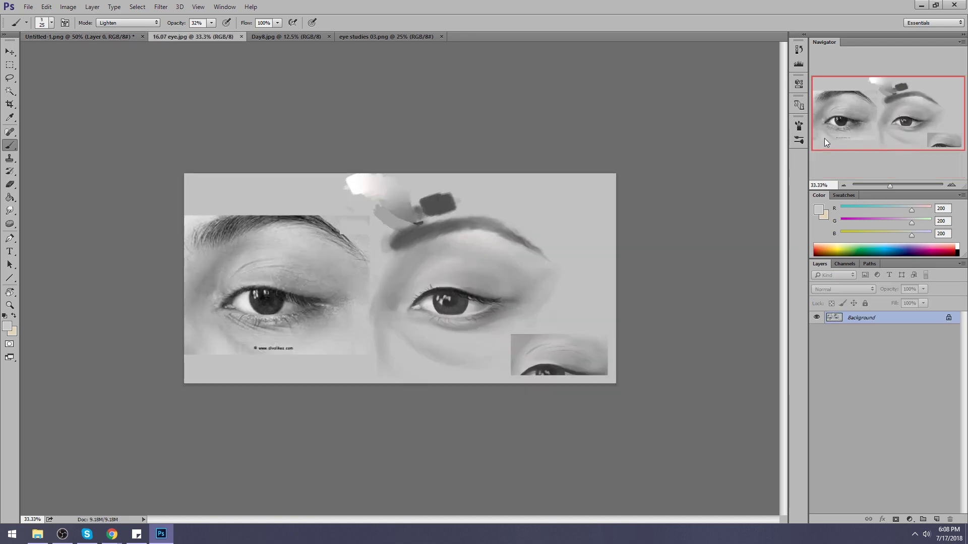
- Lay a faint stroke near the eyebrow tail, then load a 100 px soft tip enlarged to 1200 px
drag(548, 247, 596, 271)
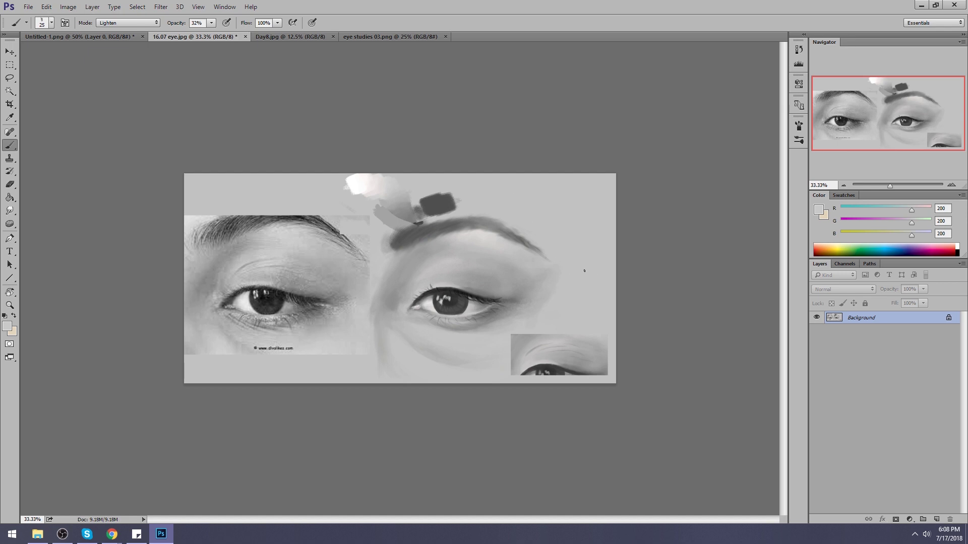
right_click(447, 275)
click(578, 355)
click(691, 290)
key(bracketright)
key(bracketright)
key(bracketright)
key(bracketright)
key(bracketright)
key(bracketright)
key(bracketright)
key(bracketright)
key(bracketright)
key(bracketright)
key(bracketright)
key(bracketright)
key(bracketright)
key(bracketright)
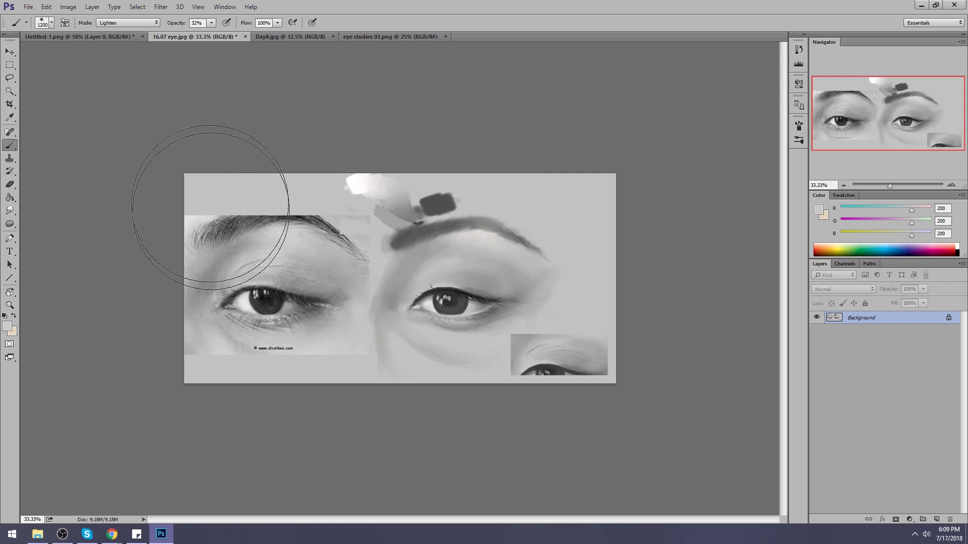
- Sample the dark pupil grey and set the brush to 10% opacity in Normal mode
alt+drag(220, 270, 262, 251)
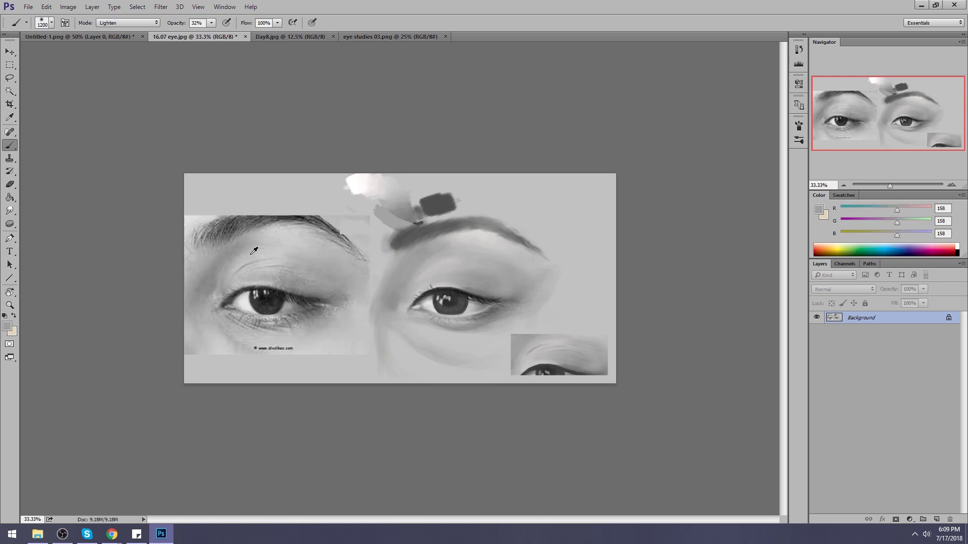
alt+click(450, 298)
click(211, 23)
click(409, 274)
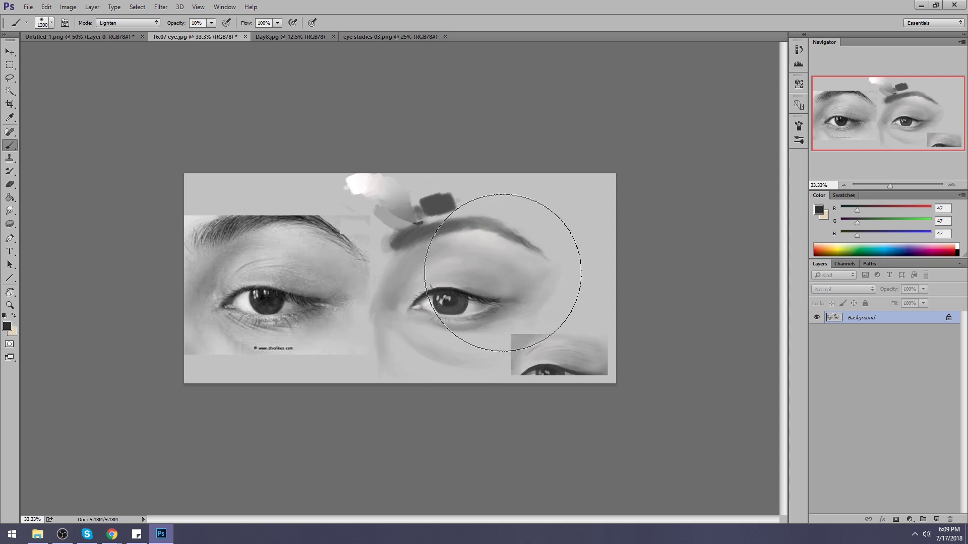
click(128, 23)
click(113, 30)
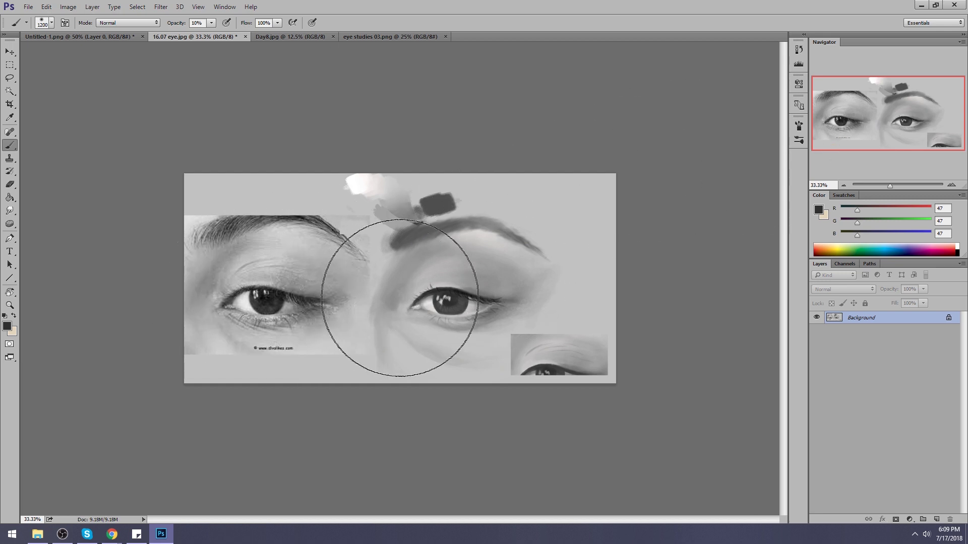
- Sample a light grey near the brow, shrink the brush to 500 px, and set opacity to 29%
alt+click(492, 225)
key(bracketleft)
key(bracketleft)
key(bracketleft)
key(bracketleft)
key(bracketleft)
key(bracketleft)
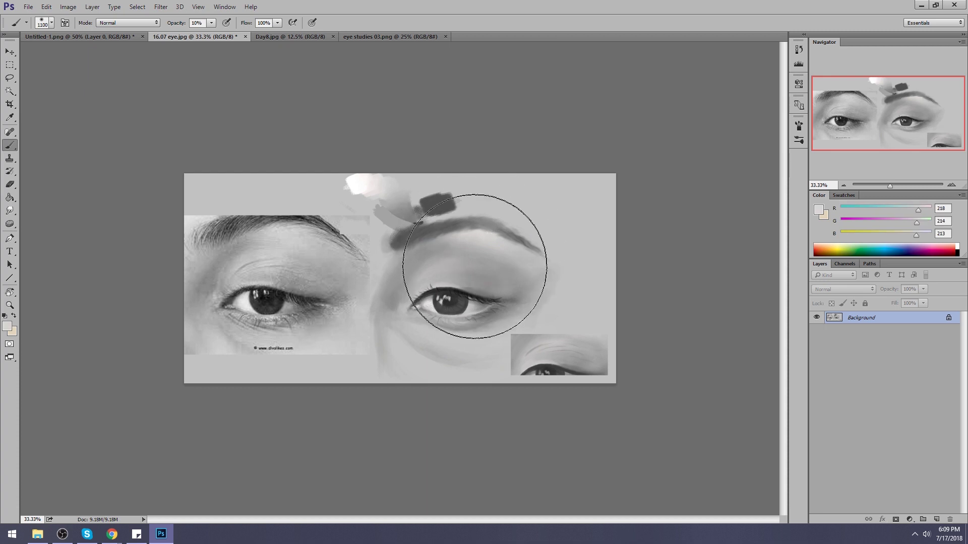
key(bracketleft)
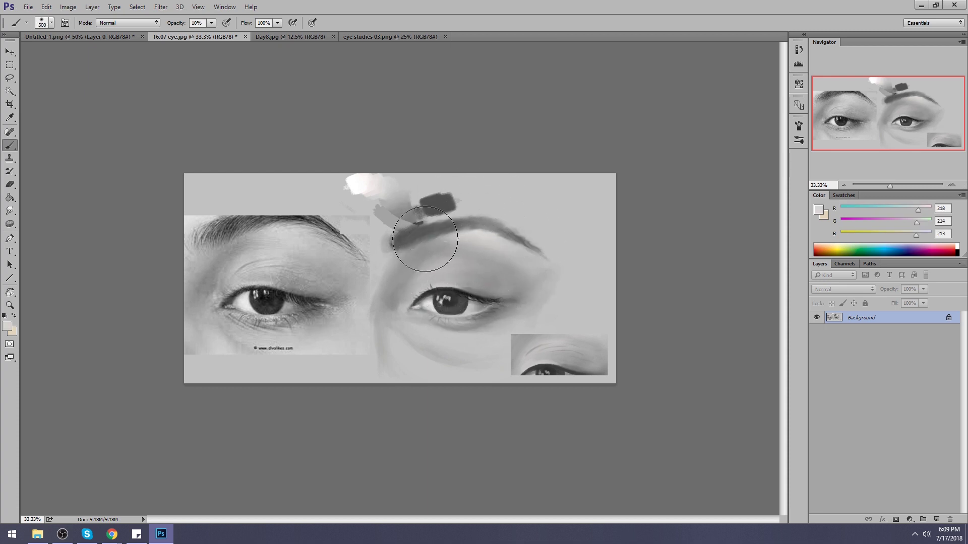
click(211, 23)
click(221, 34)
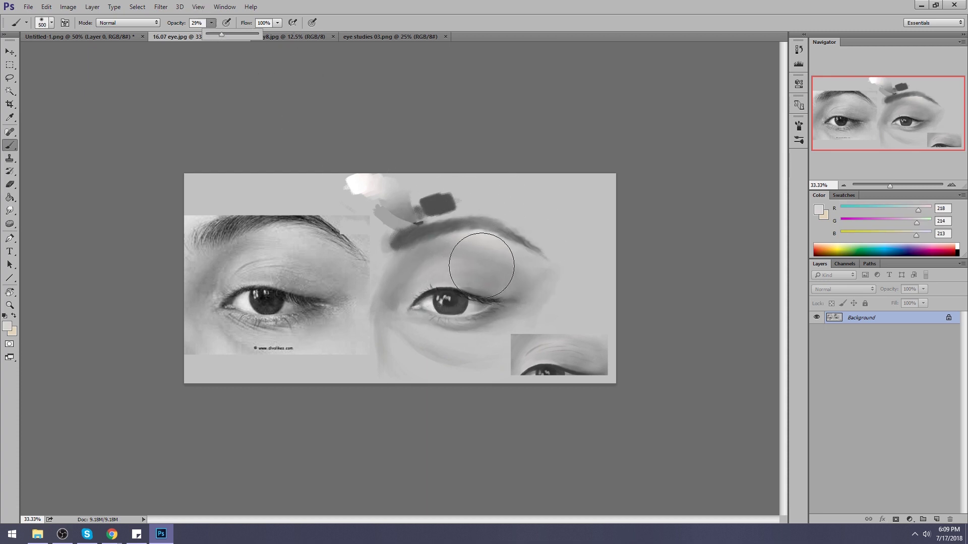
click(493, 285)
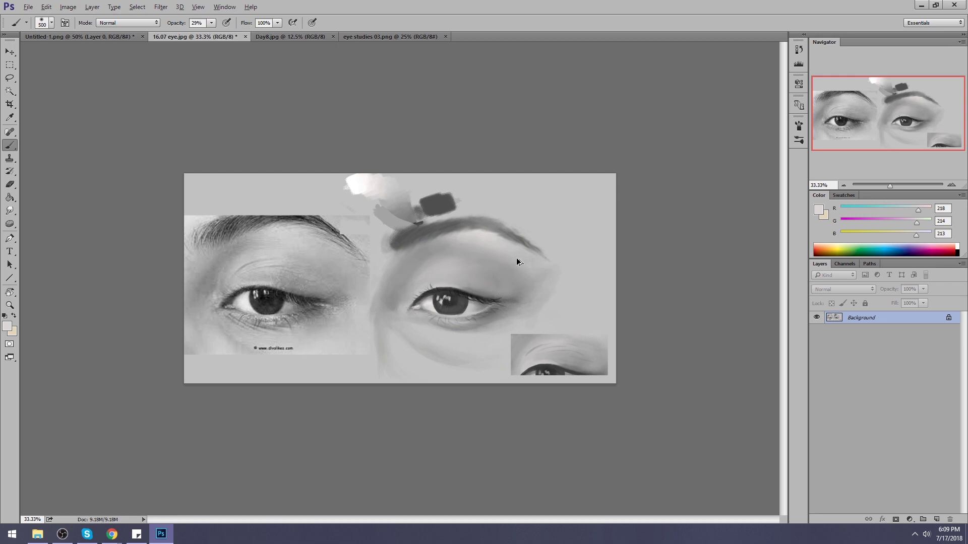
- Use a 90 px textured tip at 150 px, sampling eyelid, lower-lid and above-brow greys
right_click(484, 240)
click(527, 417)
click(725, 308)
key(bracketright)
key(bracketright)
key(bracketright)
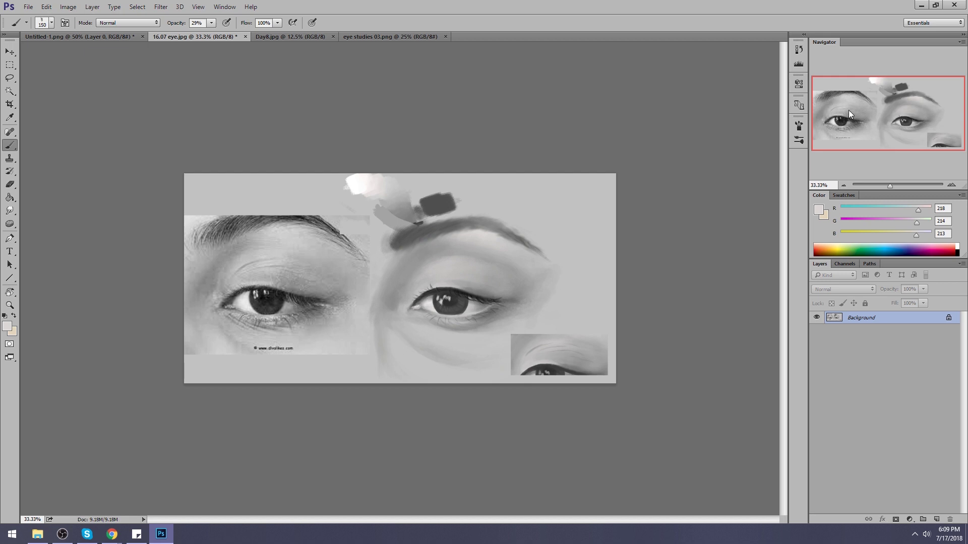
alt+click(442, 284)
alt+click(284, 327)
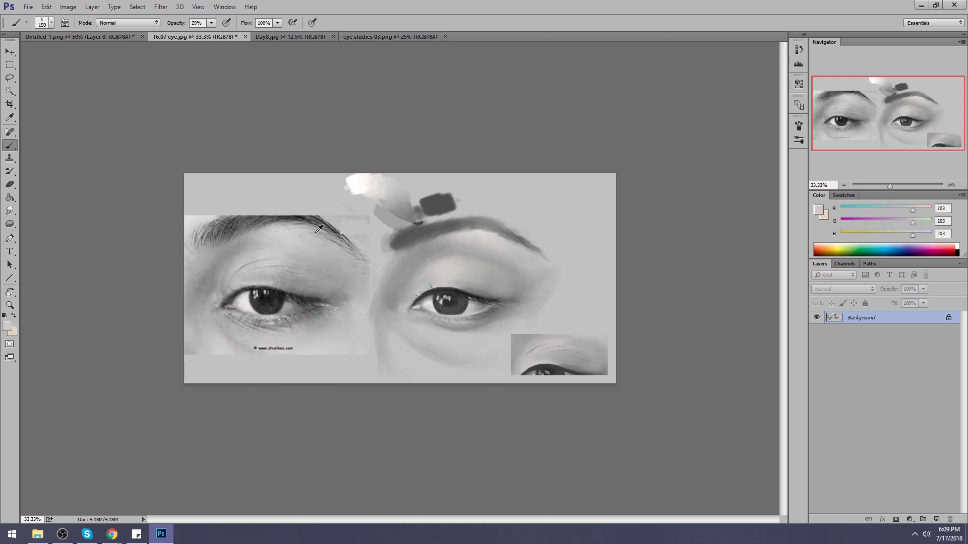
alt+click(424, 195)
- Refine the upper-lid crease with light and mid eyelid greys at 30–125 px sizes
key(bracketleft)
key(bracketleft)
key(bracketleft)
key(bracketleft)
key(bracketleft)
key(bracketleft)
key(bracketleft)
key(bracketleft)
key(bracketleft)
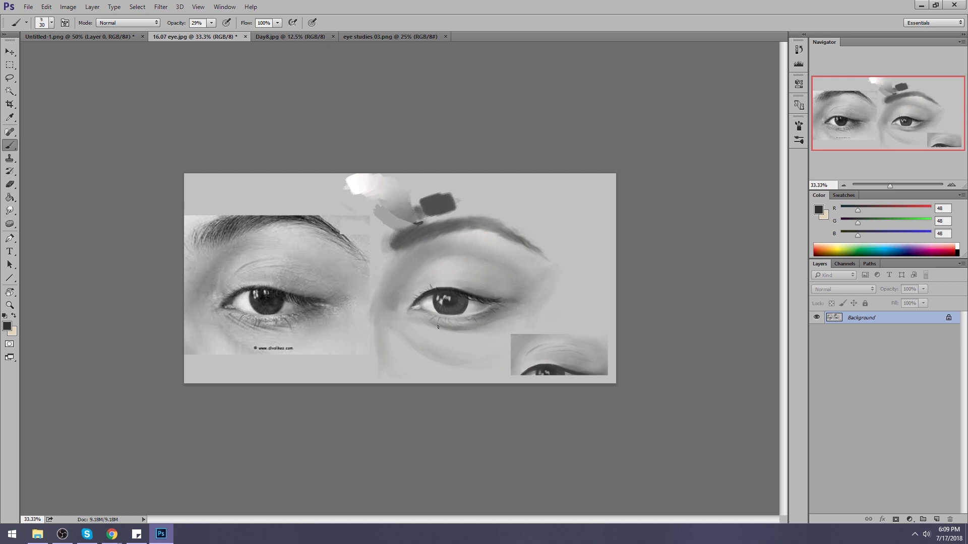
key(bracketright)
key(bracketright)
key(bracketright)
key(bracketright)
key(bracketright)
key(bracketright)
key(bracketright)
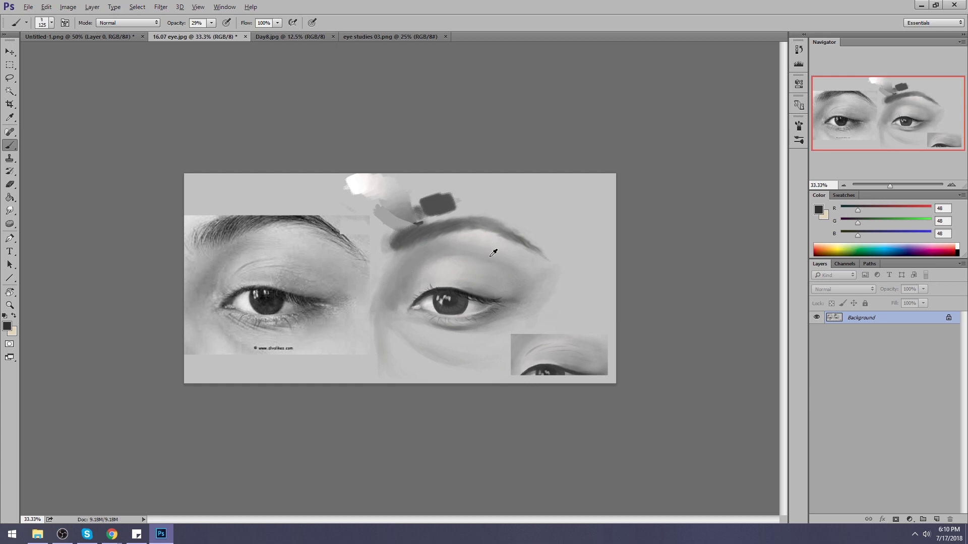
alt+click(454, 247)
key(bracketleft)
key(bracketleft)
key(bracketleft)
key(bracketleft)
key(bracketleft)
key(bracketleft)
key(bracketleft)
key(bracketleft)
key(bracketleft)
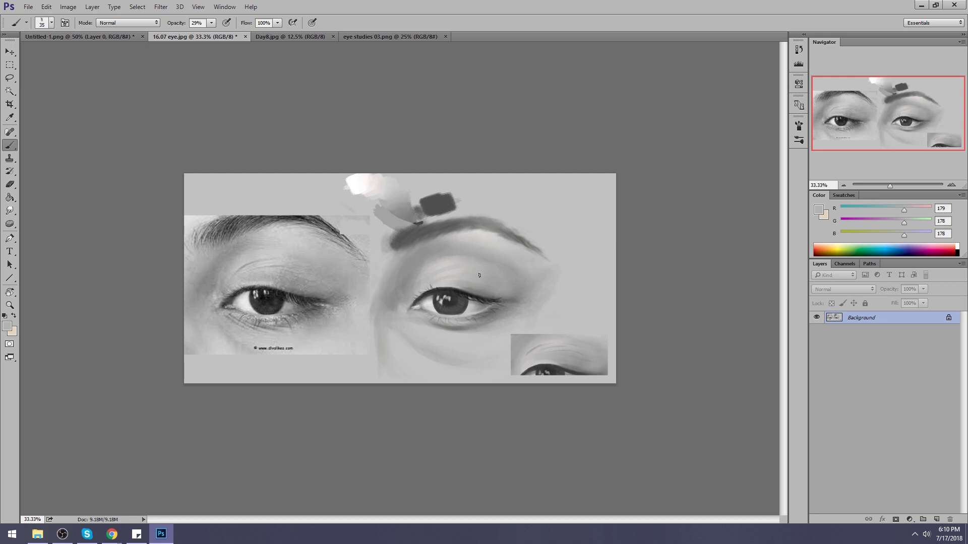
alt+click(469, 287)
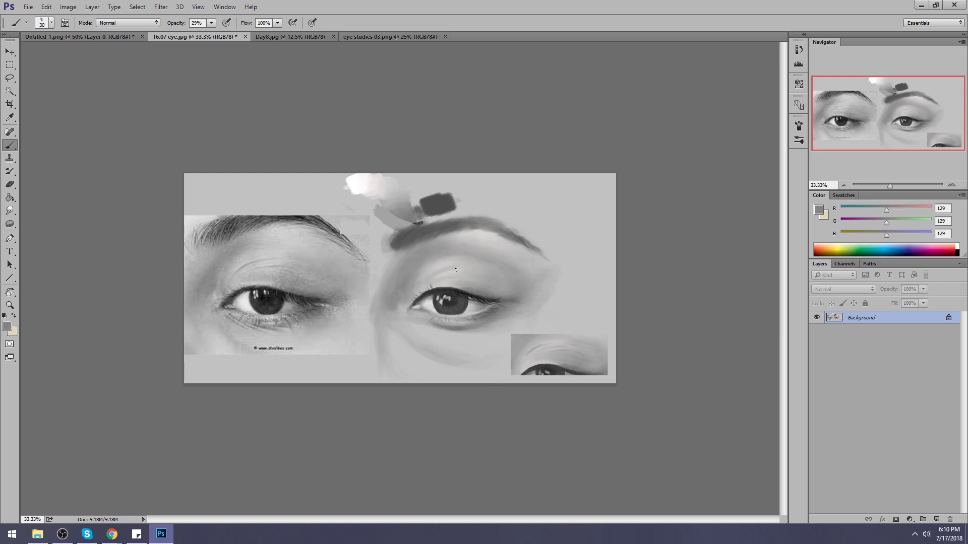
key(bracketright)
key(bracketright)
key(bracketright)
key(bracketright)
key(bracketright)
key(bracketright)
key(bracketright)
- Smudge the shading under the eyebrow with a 125-size Smudge brush
click(9, 211)
key(bracketright)
key(bracketright)
key(bracketright)
key(bracketright)
key(bracketright)
key(bracketright)
key(bracketright)
key(bracketright)
key(bracketright)
key(bracketright)
key(bracketright)
mouse_move(491, 259)
mouse_down()
mouse_move(512, 254)
mouse_move(493, 245)
mouse_up()
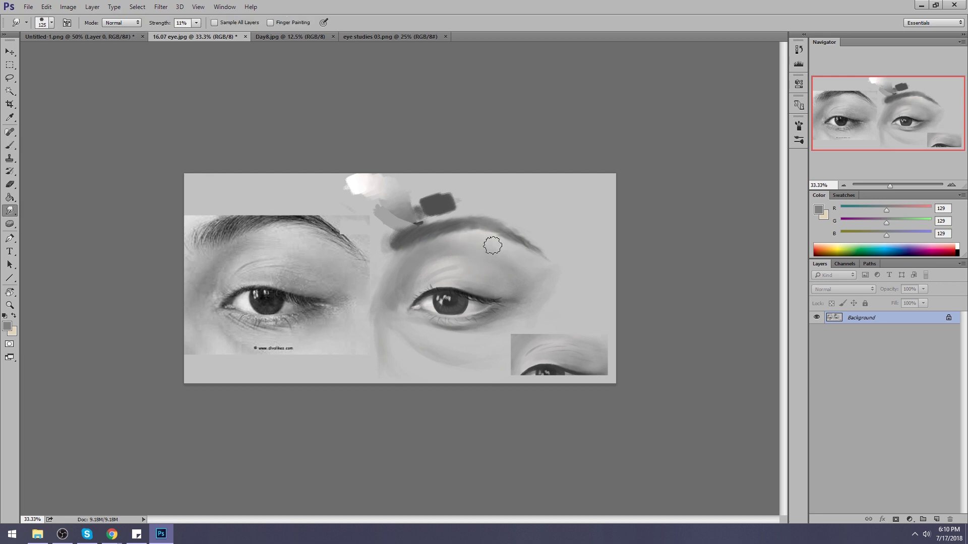
- Lighten the skin around the brow's right side with near-white on a 900 px soft round brush
key(b)
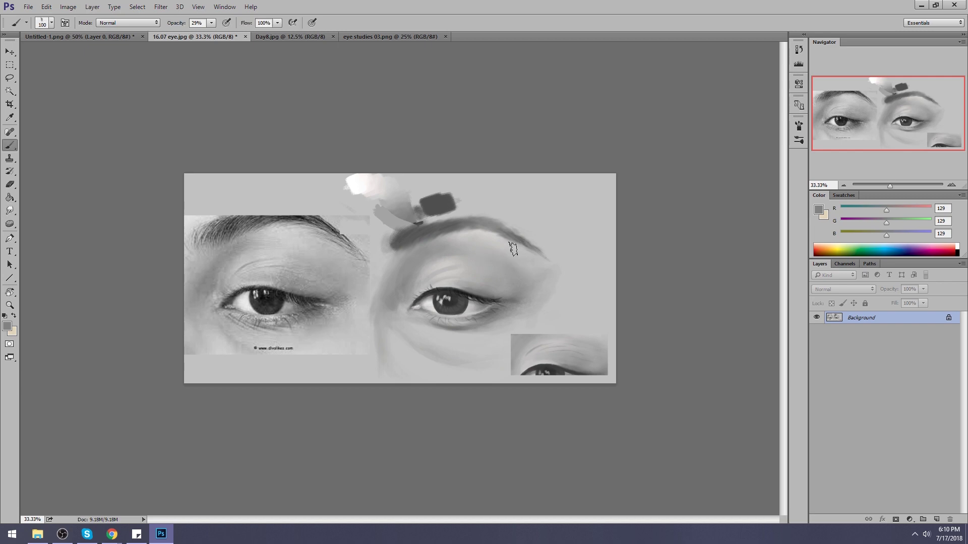
right_click(456, 244)
click(590, 354)
click(696, 317)
key(bracketright)
key(bracketright)
key(bracketright)
key(bracketright)
key(bracketright)
key(bracketright)
key(bracketright)
key(bracketright)
key(bracketright)
key(bracketright)
key(bracketright)
key(bracketright)
alt+click(367, 179)
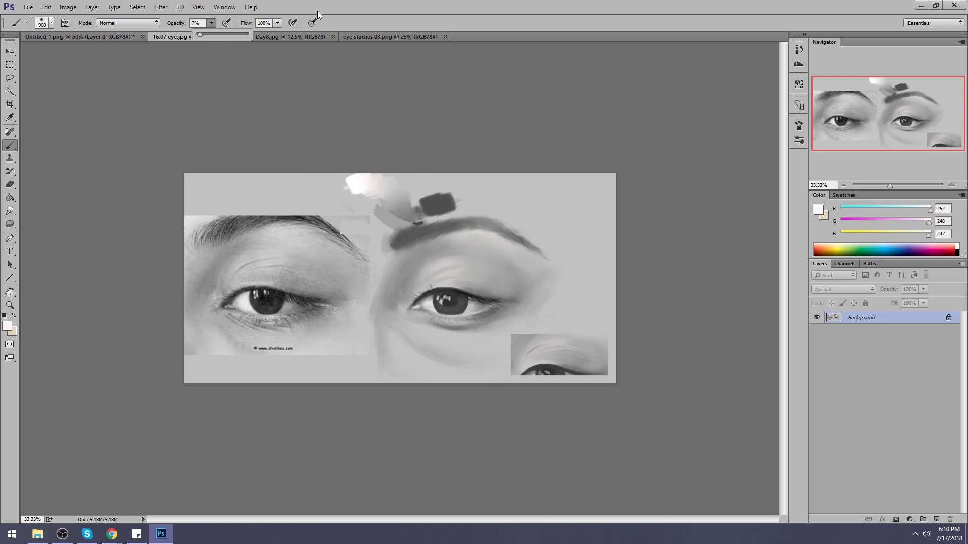
mouse_move(469, 235)
mouse_down()
mouse_move(511, 253)
mouse_move(483, 238)
mouse_move(504, 245)
mouse_up()
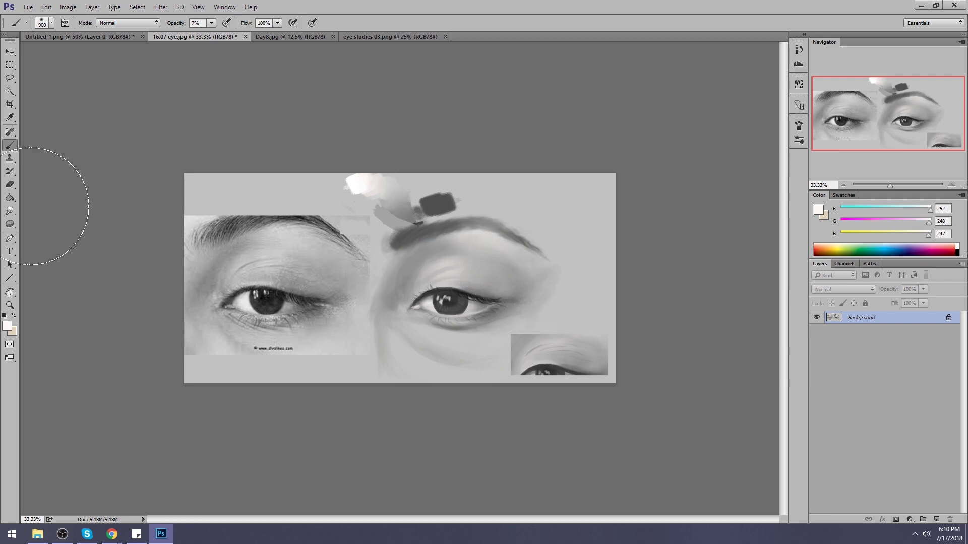
- Blend the eyebrow with the Smudge tool at 6% strength, size 45 to 60
click(9, 210)
key(bracketleft)
key(bracketleft)
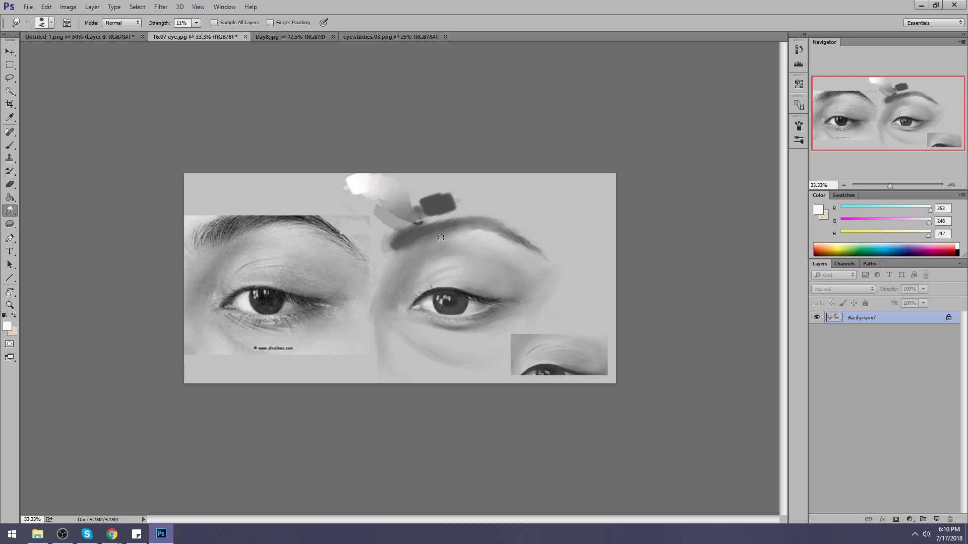
click(196, 22)
click(481, 227)
key(bracketright)
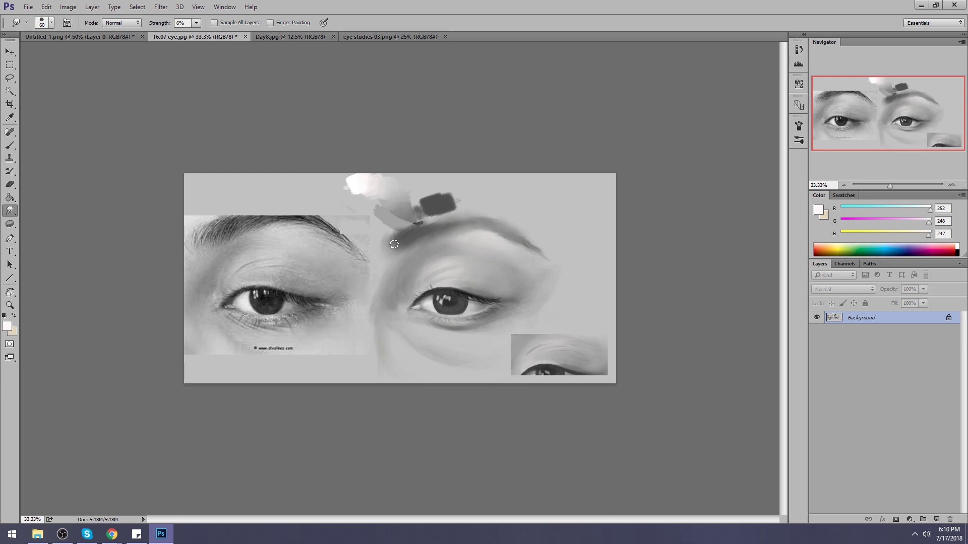
- Return to a 50 px brush and set the foreground colour to black 000000
key(b)
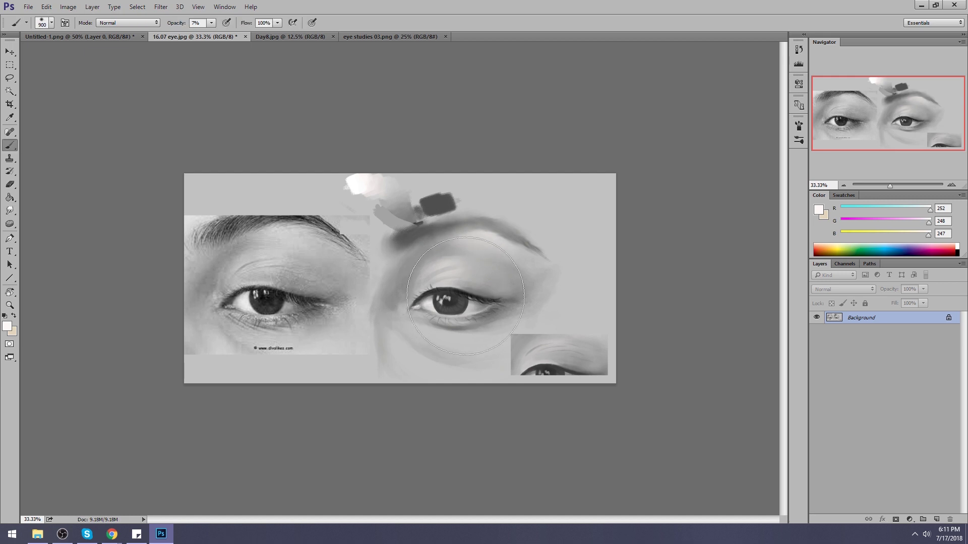
alt+click(466, 292)
key([)
key([)
key([)
key([)
key([)
key([)
key([)
key([)
key([)
key([)
key([)
key([)
key([)
key([)
key([)
key([)
key([)
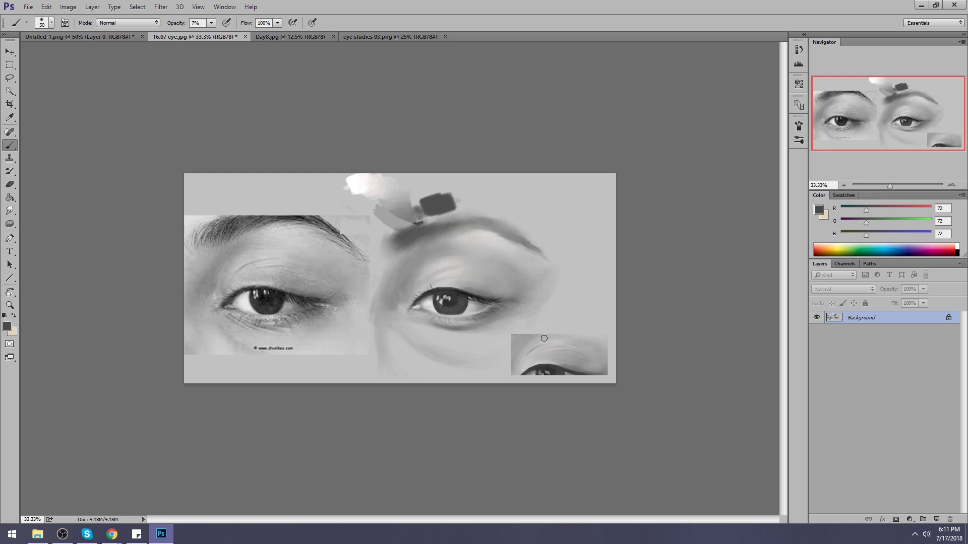
click(815, 211)
click(670, 340)
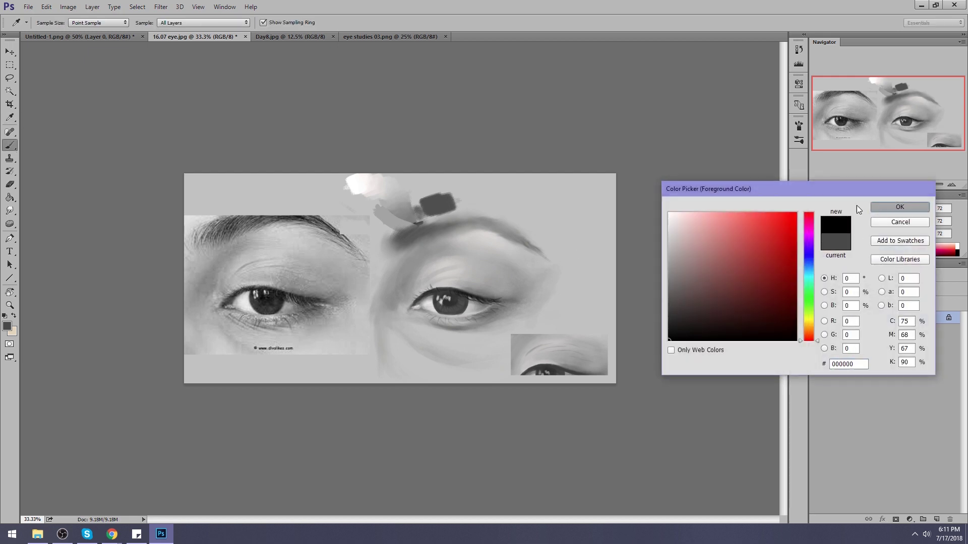
- Confirm black, raise brush opacity to 32%, and darken the upper lash line left of the iris
click(883, 207)
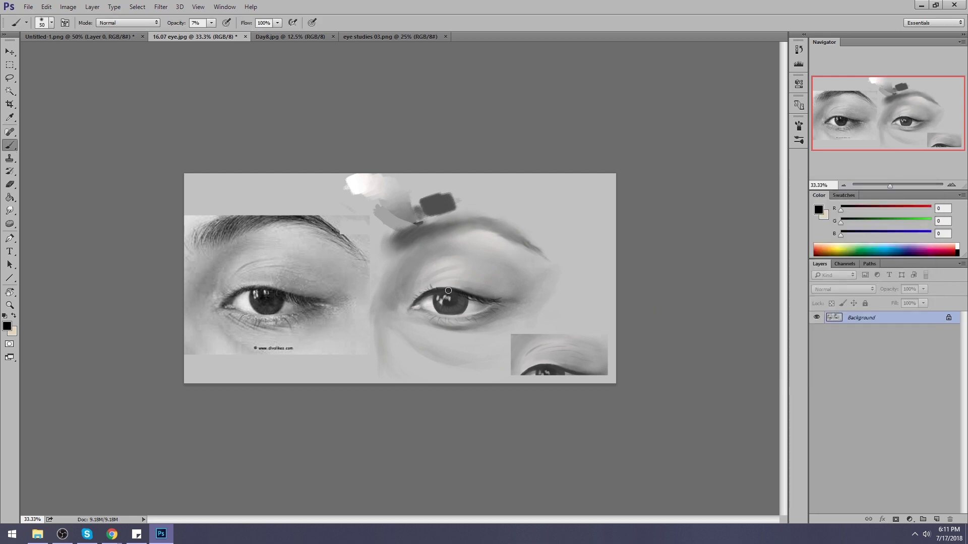
click(128, 23)
click(211, 22)
drag(211, 31, 225, 34)
drag(448, 290, 415, 298)
- Sample mid, light and dark greys from the eye white, lash line and inner corner
alt+click(430, 297)
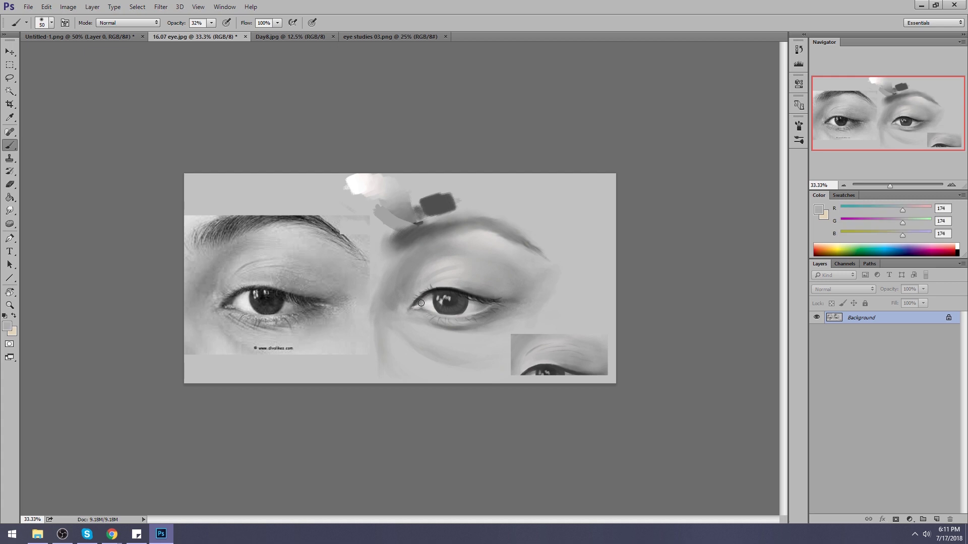
alt+click(428, 304)
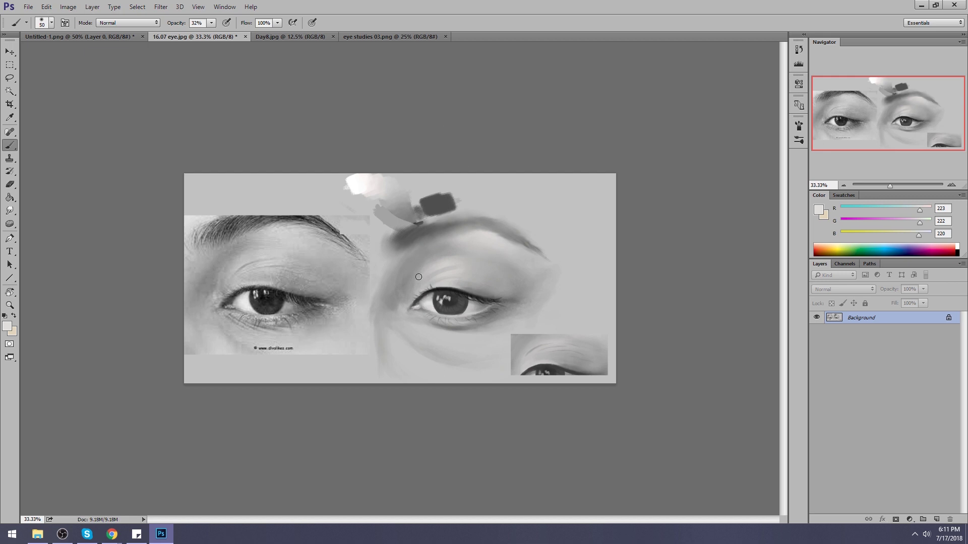
alt+click(430, 302)
alt+click(438, 291)
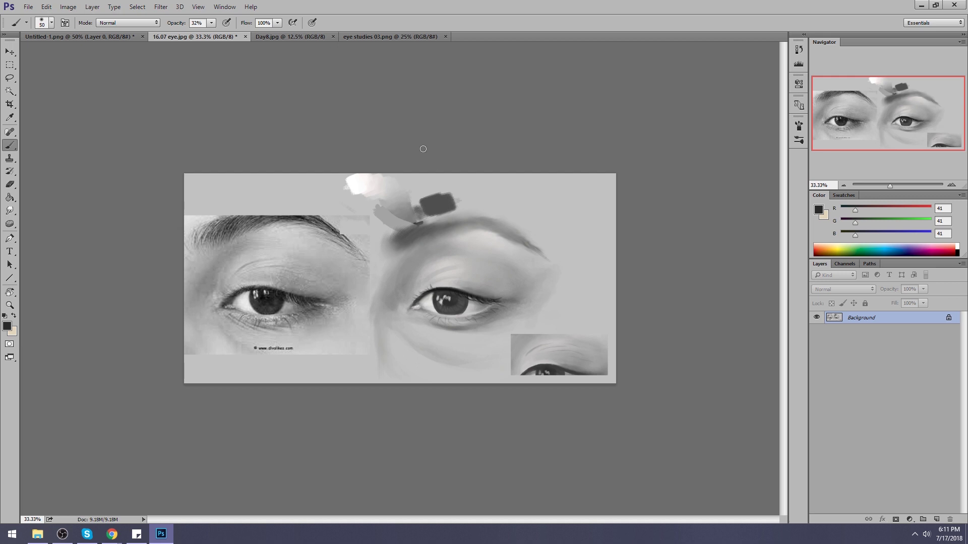
alt+click(428, 306)
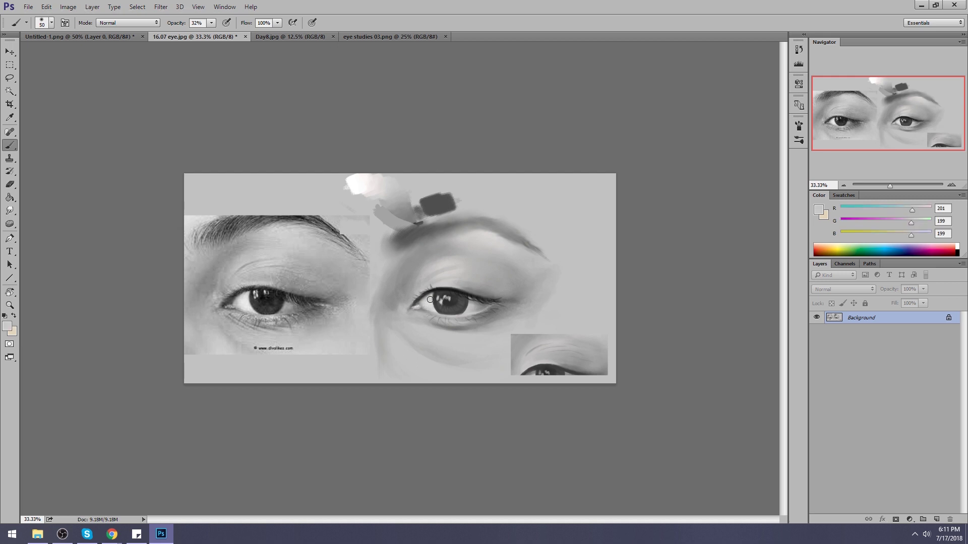
- Try the Dodge tool, then the Blur tool sized between 90 and 100
click(9, 212)
click(38, 208)
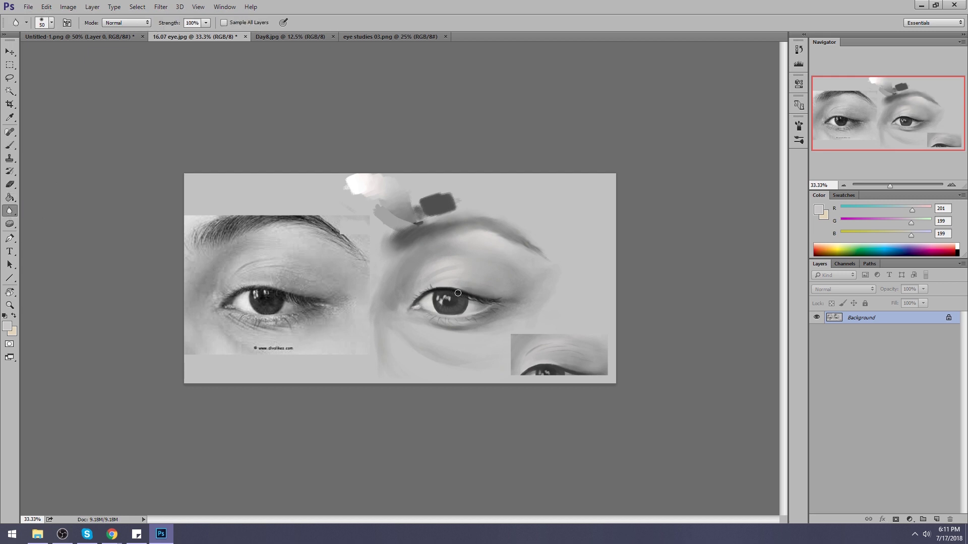
key(bracketright)
key(bracketright)
key(bracketright)
key(bracketright)
key(bracketleft)
- Load a 200 px soft round brush with the eye's dark grey at 17% opacity
key(b)
right_click(426, 309)
double_click(540, 268)
alt+click(444, 293)
key(1)
key(7)
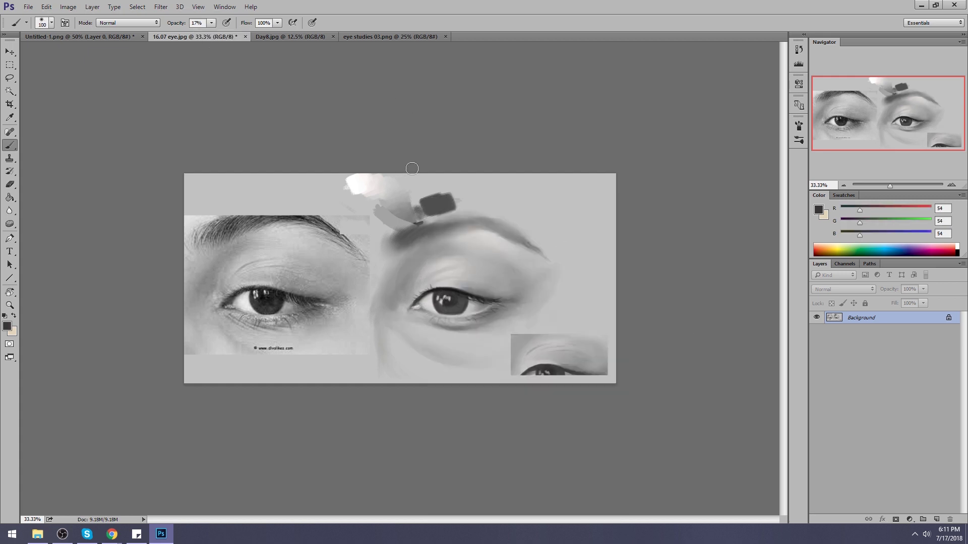
key(bracketright)
key(bracketright)
key(bracketleft)
key(bracketright)
key(bracketright)
key(bracketright)
key(bracketright)
key(bracketright)
key(bracketright)
key(bracketright)
key(bracketright)
key(bracketright)
key(bracketright)
key(bracketright)
key(ctrl+minus)
key(ctrl+minus)
key(ctrl+minus)
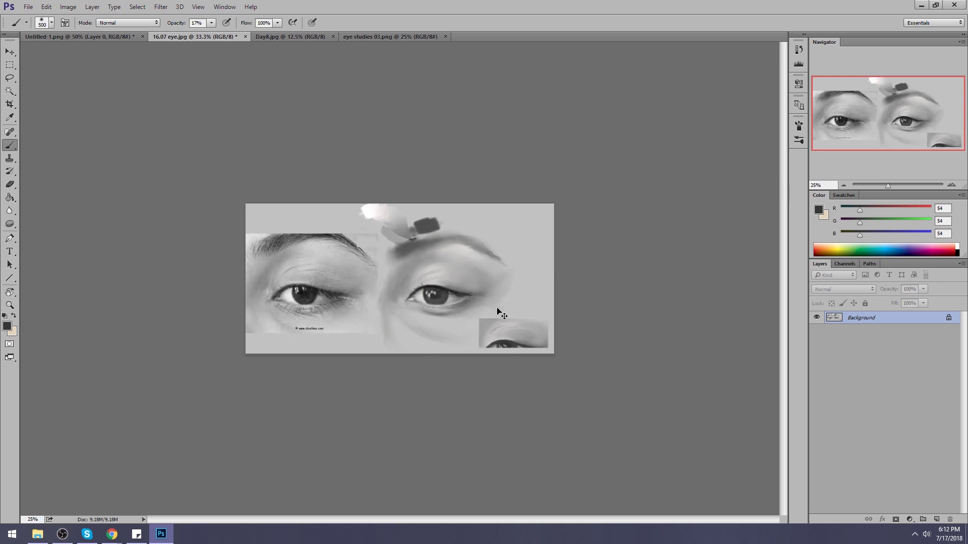
- Darken the shading at the eye's outer corner with a 500 px brush
key(bracketleft)
key(bracketleft)
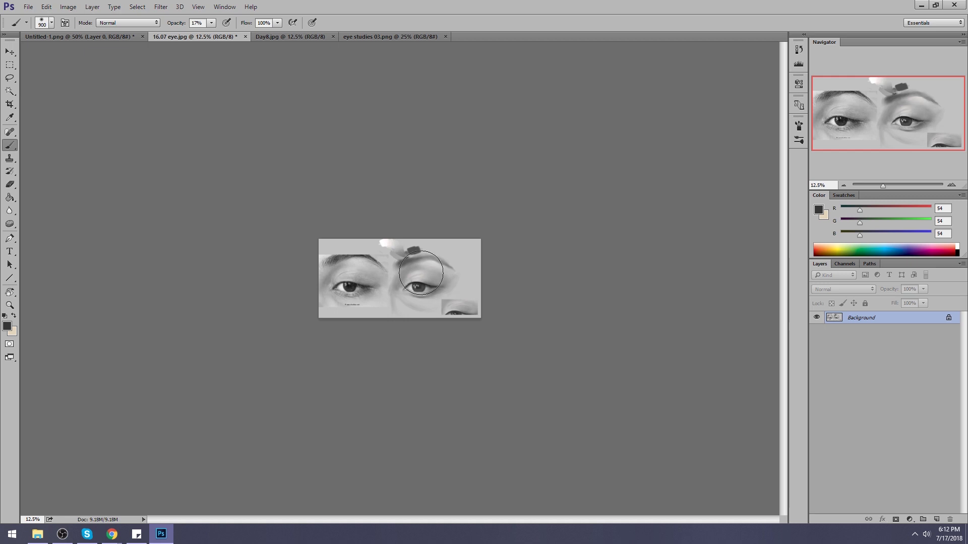
key(bracketleft)
mouse_move(441, 281)
mouse_down()
mouse_move(450, 267)
mouse_move(440, 282)
mouse_up()
- Load an 80 px brush with light grey at 50% opacity, then select the entire canvas
right_click(434, 287)
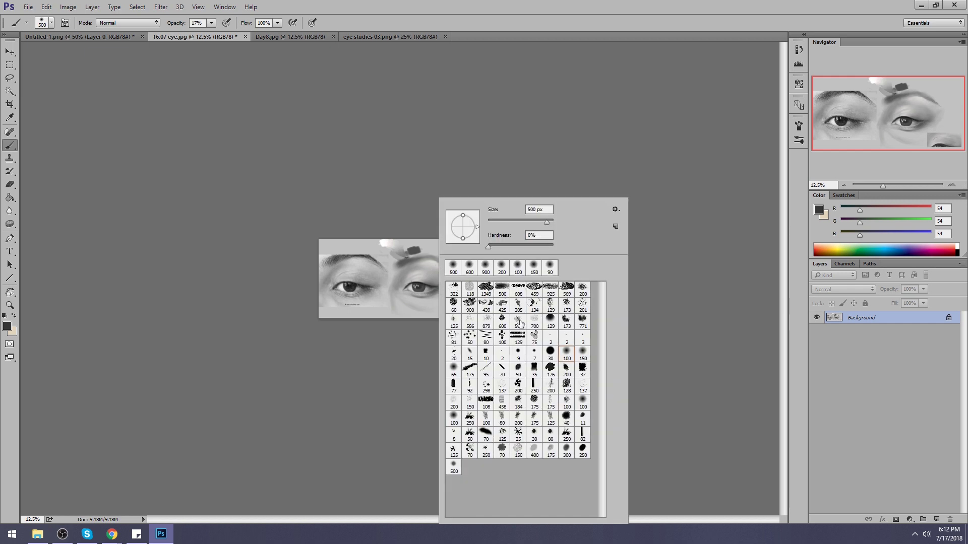
double_click(504, 419)
alt+click(465, 293)
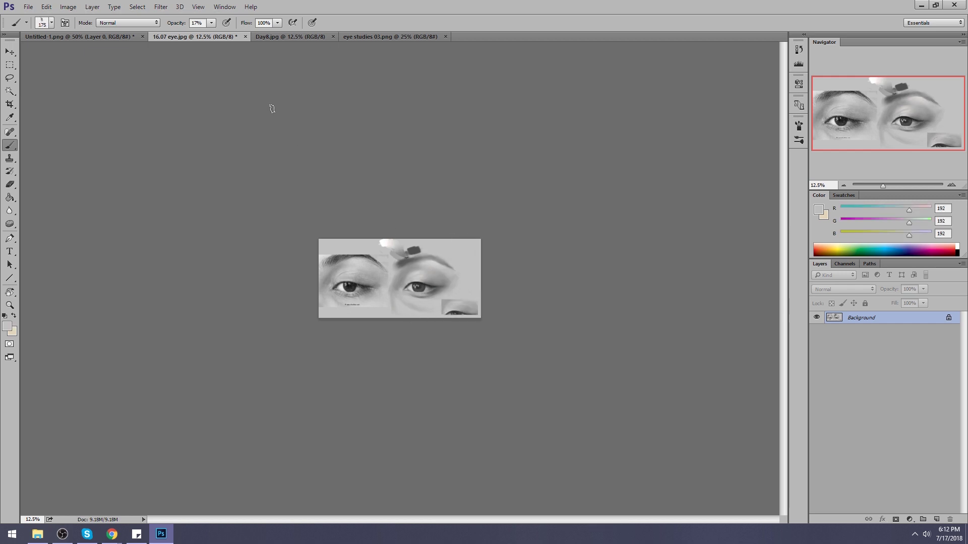
drag(214, 23, 231, 36)
alt+click(436, 261)
key(bracketleft)
key(bracketleft)
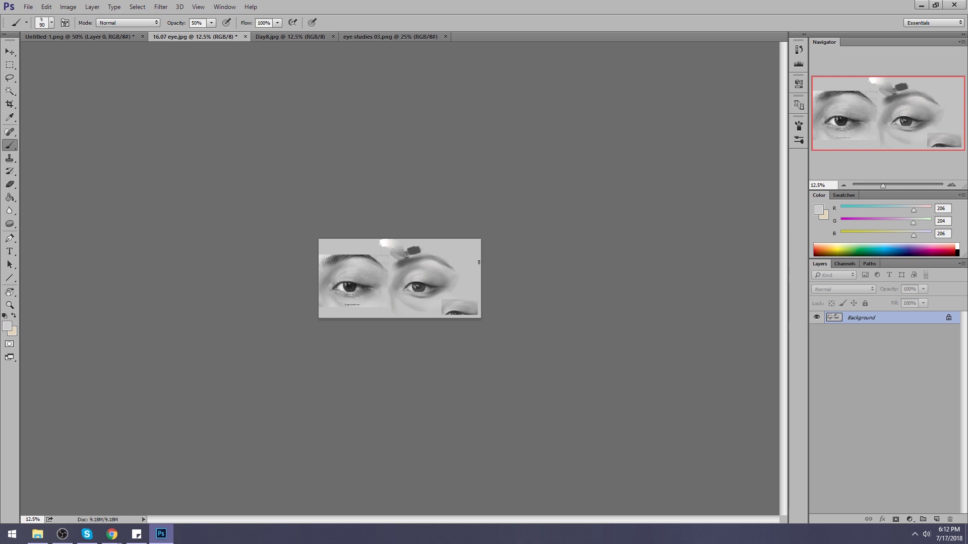
key(bracketright)
key(bracketright)
key(bracketright)
key(ctrl+a)
click(797, 49)
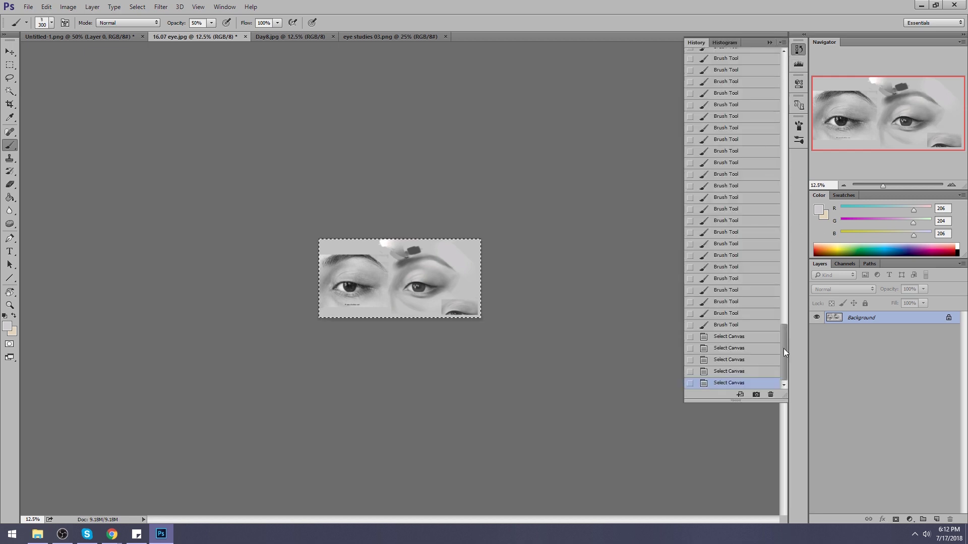
- Revert to the opening History snapshot and paste the painted copy as Layer 1
scroll(780, 267, up, 2)
drag(780, 264, 774, 69)
click(735, 57)
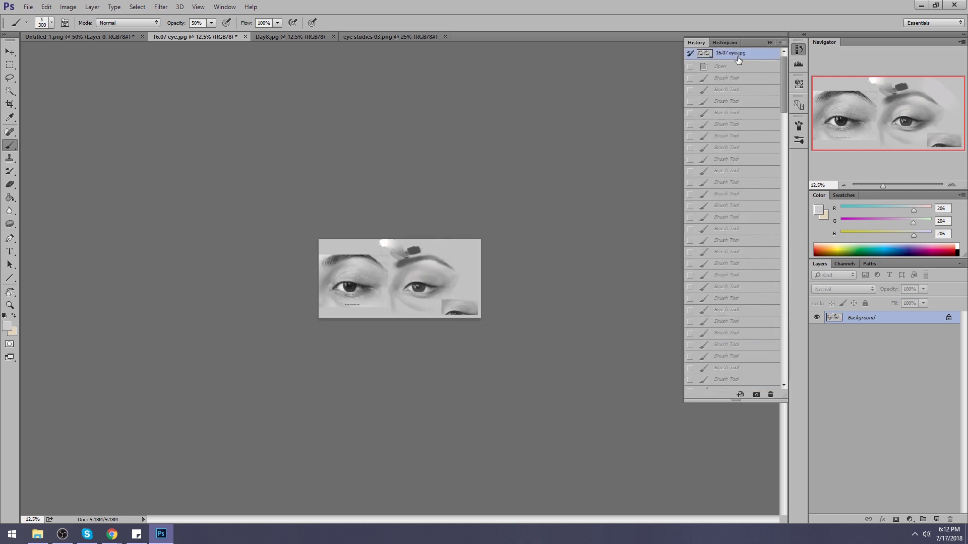
click(770, 44)
key(ctrl+j)
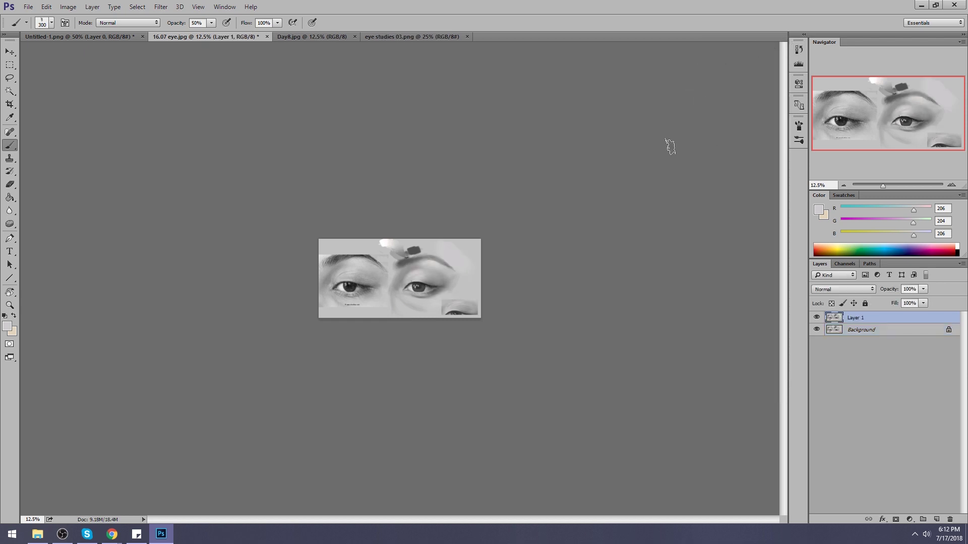
- Toggle Layer 1's visibility repeatedly at 25% zoom to compare, then switch to eye studies 03.png
key(ctrl+plus)
click(817, 318)
click(816, 317)
click(816, 318)
click(816, 317)
click(816, 318)
click(816, 317)
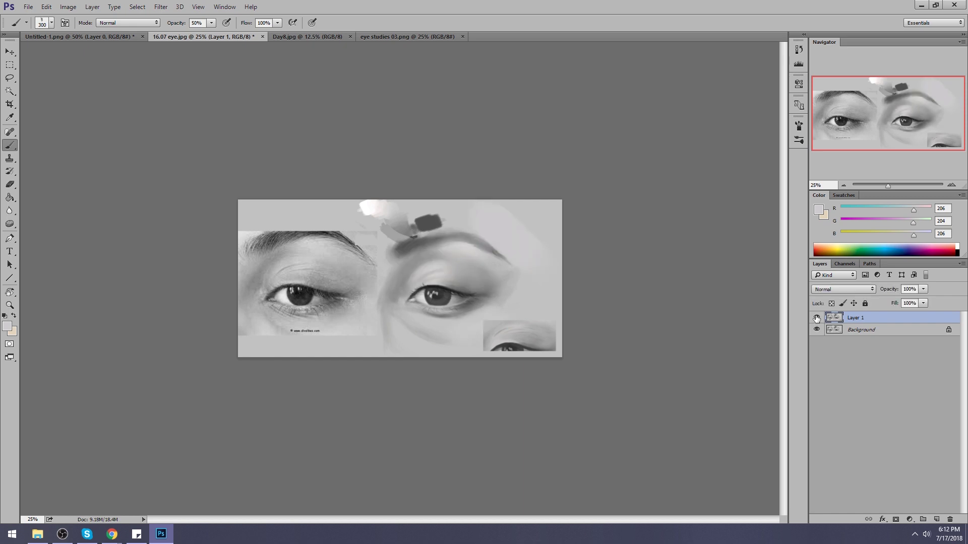
click(815, 318)
click(816, 318)
click(816, 319)
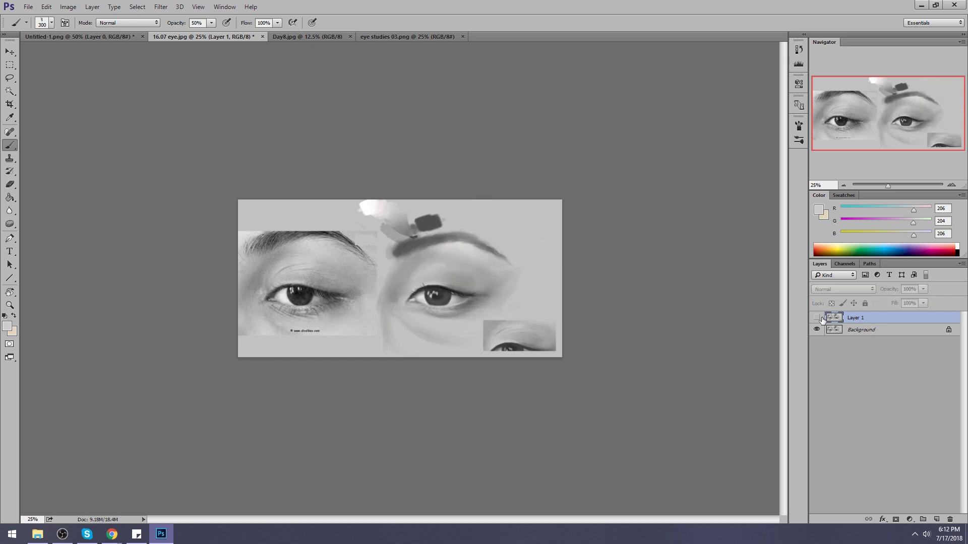
click(817, 318)
click(817, 318)
click(817, 319)
click(817, 318)
click(816, 318)
click(817, 318)
click(817, 319)
click(817, 318)
click(817, 318)
click(817, 318)
click(817, 318)
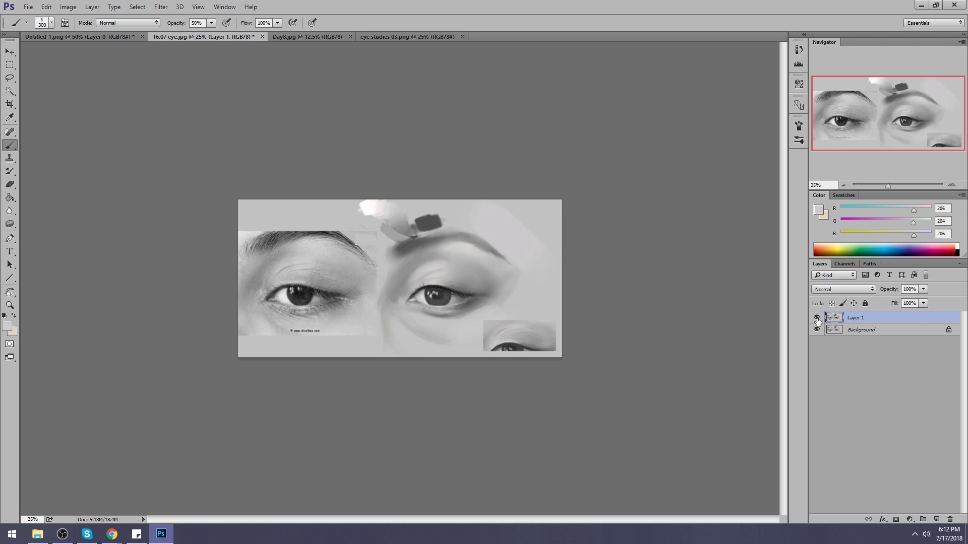
click(817, 318)
click(817, 319)
click(333, 38)
click(408, 37)
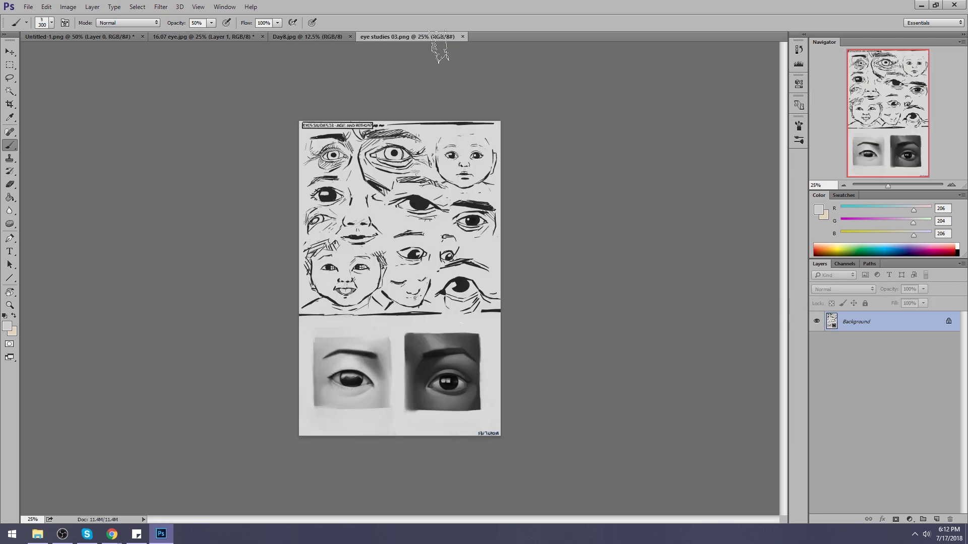
- Zoom onto the two painted eyes and sample a dark grey from the eye
key(z)
drag(301, 344, 501, 412)
key(b)
alt+click(506, 297)
drag(506, 297, 527, 265)
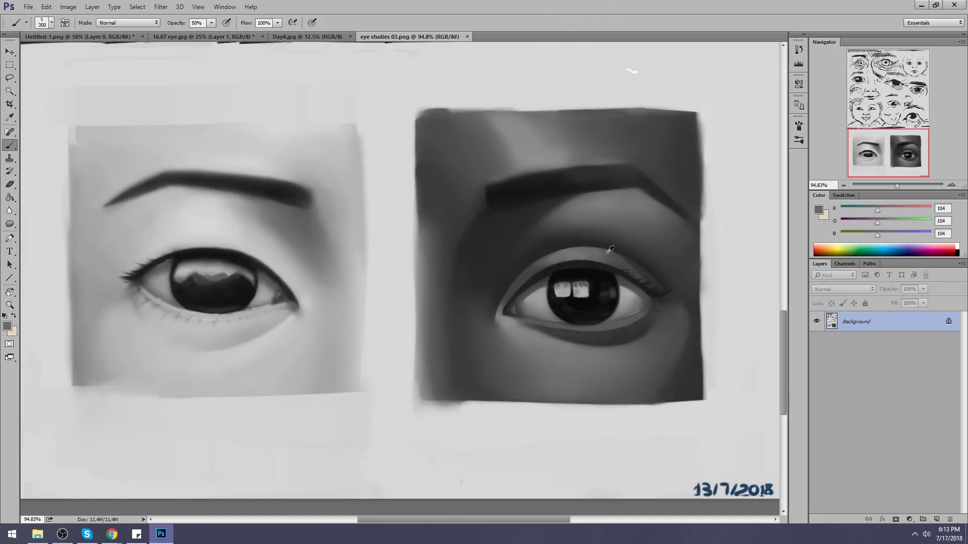
- Smudge the shading near the inner eye corner at size 20–25, then fit the page
drag(9, 211, 42, 232)
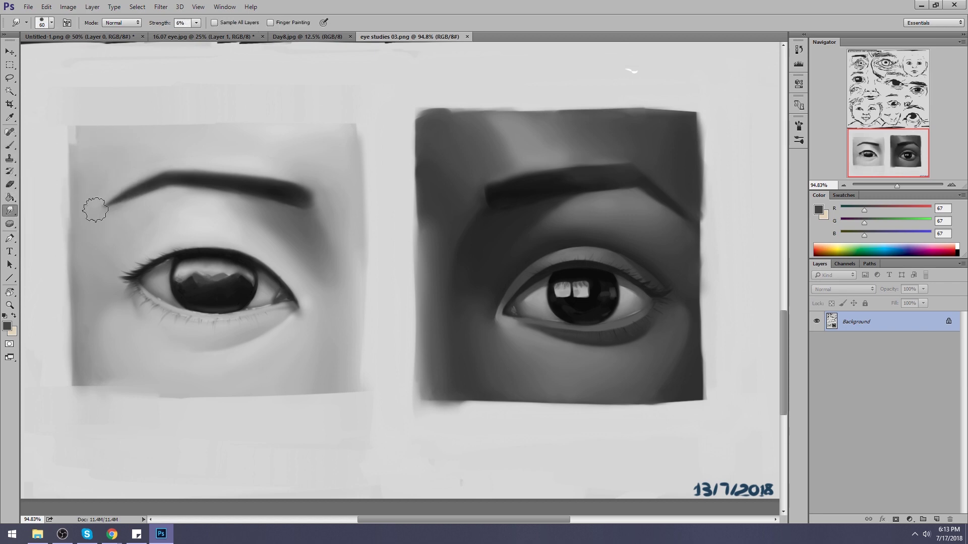
key(bracketleft)
key(bracketleft)
key(bracketleft)
key(bracketleft)
key(bracketleft)
key(bracketleft)
drag(489, 317, 504, 292)
key(bracketright)
key(bracketright)
key(bracketright)
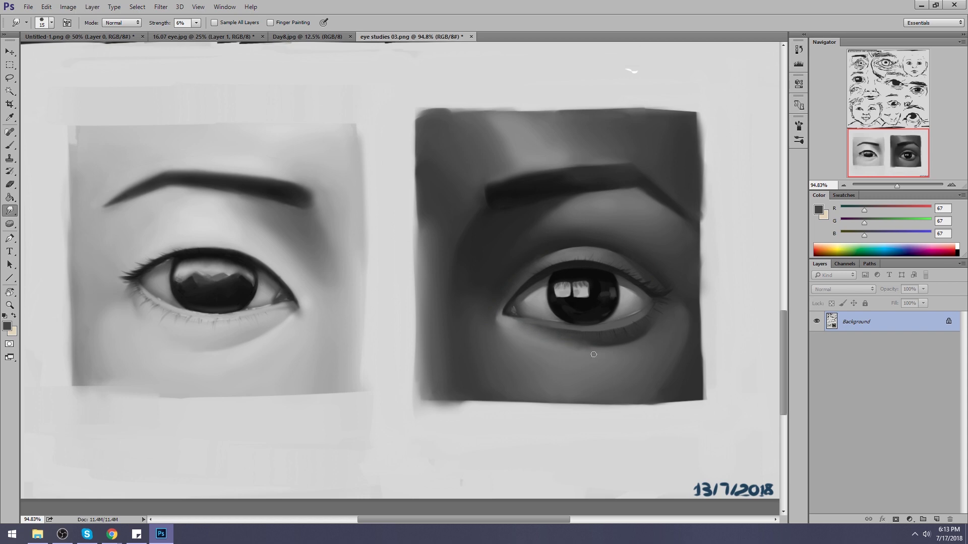
key(bracketright)
key(ctrl+0)
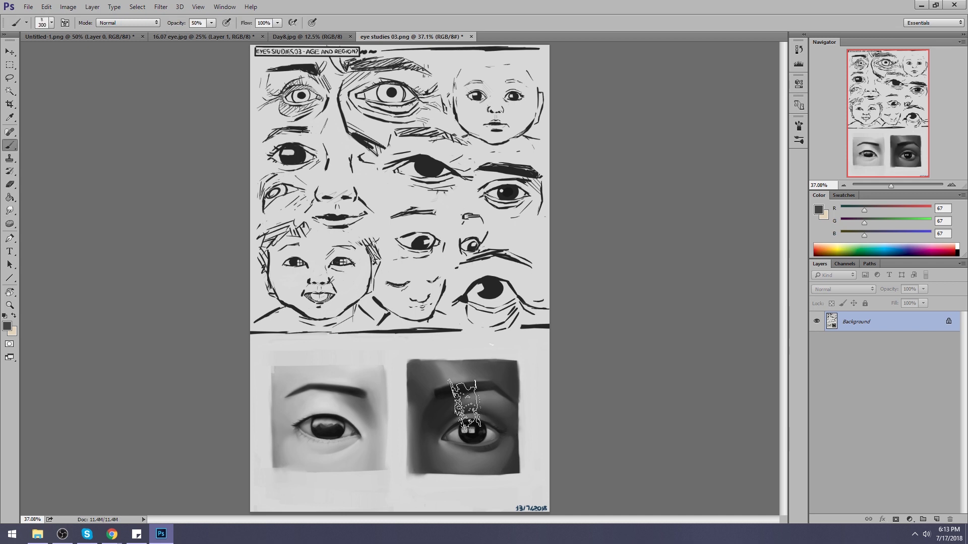
- Lasso the area over the upper eyelid and sample a darker grey from the eye
key(l)
key(alt)
key(alt)
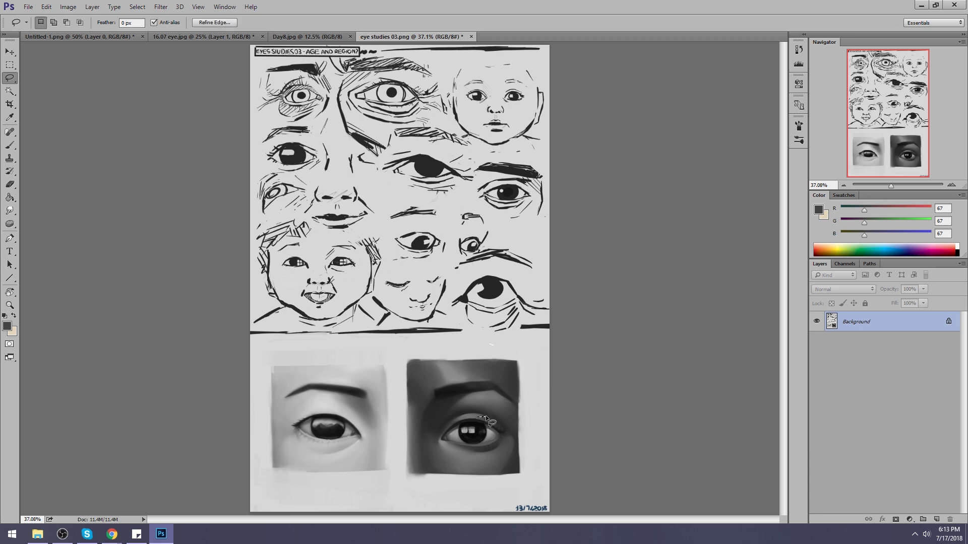
mouse_move(486, 416)
mouse_down()
mouse_move(449, 427)
mouse_move(453, 414)
mouse_move(477, 416)
mouse_move(442, 431)
mouse_move(469, 412)
mouse_up()
key(b)
alt+click(472, 408)
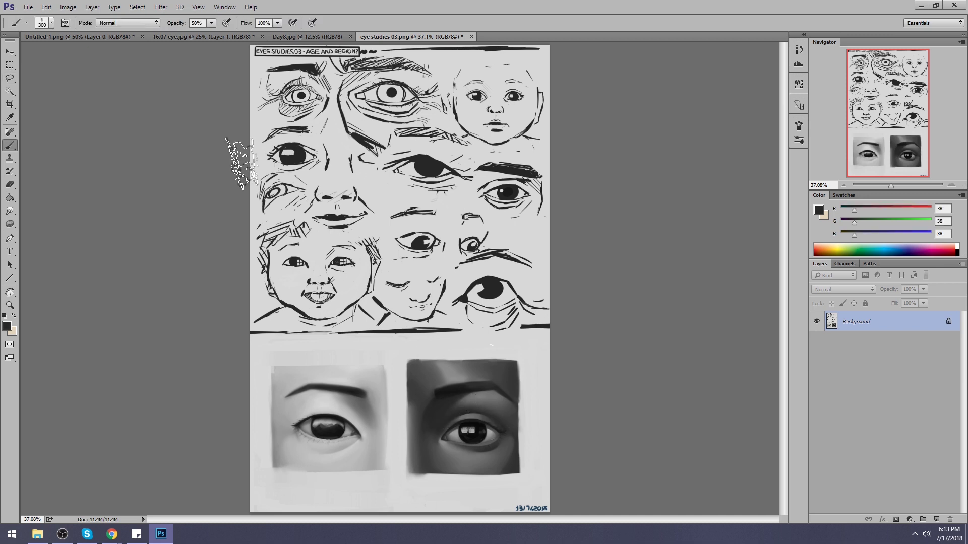
- Set a 100 px soft brush to Darken blending and enlarge it to 300
right_click(345, 198)
click(471, 353)
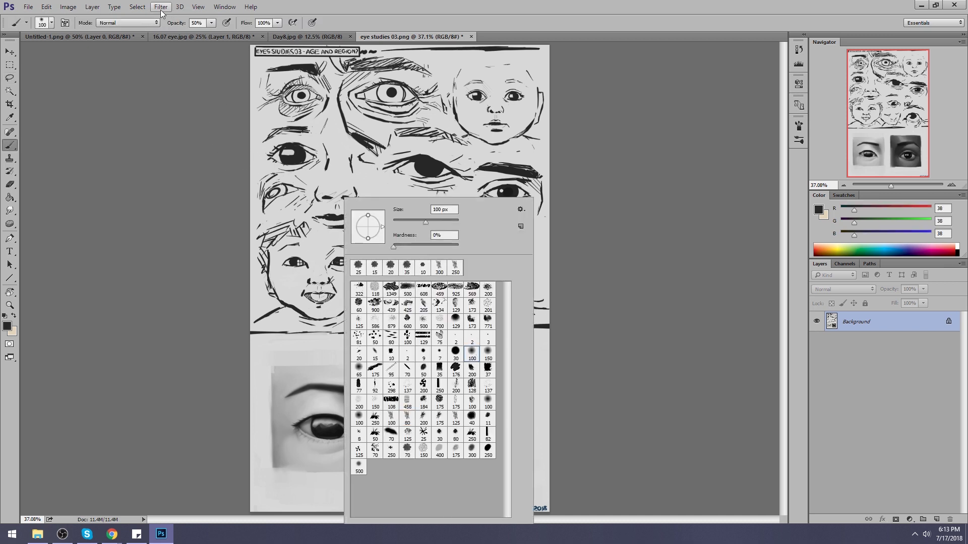
click(128, 23)
click(137, 72)
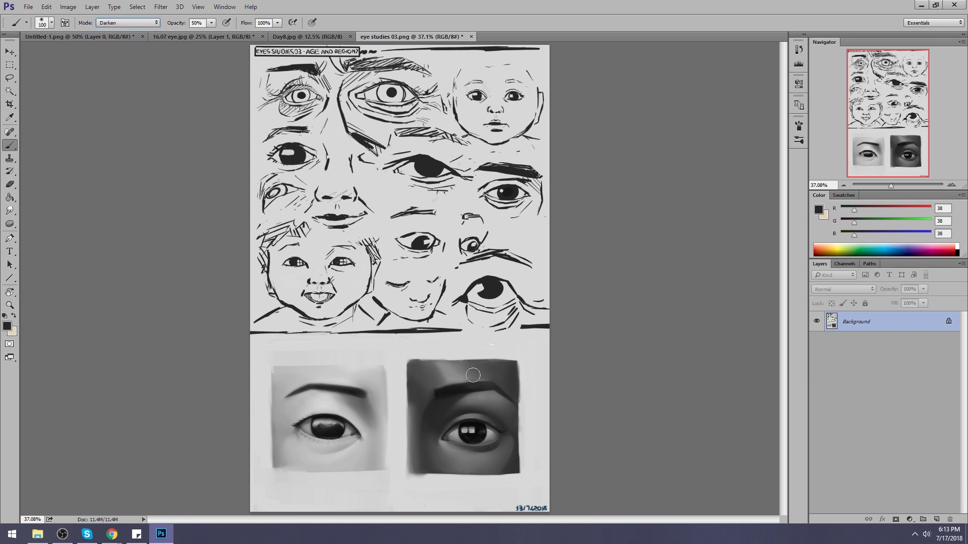
key(bracketright)
key(bracketright)
key(bracketright)
key(bracketright)
key(bracketright)
key(bracketright)
key(bracketright)
key(bracketright)
key(bracketright)
key(bracketright)
key(bracketright)
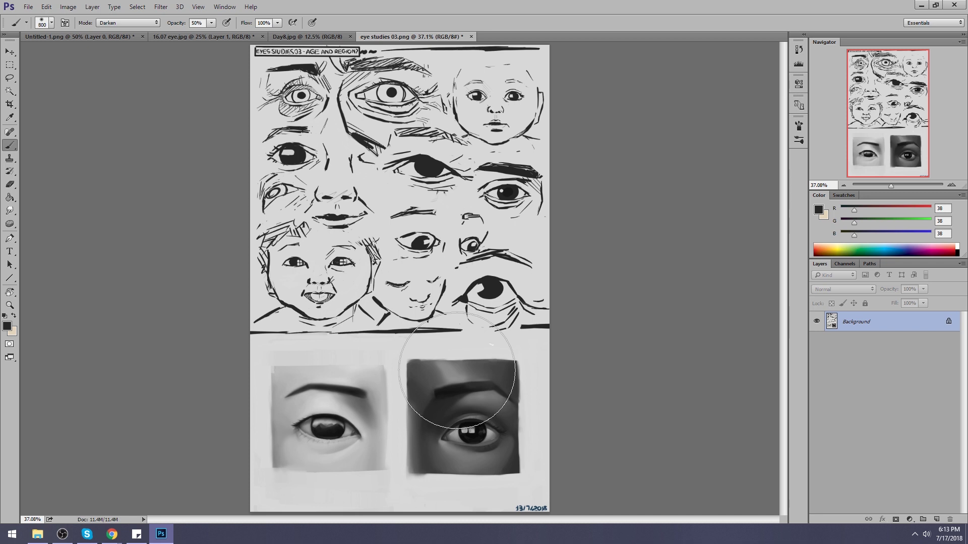
- Deselect the upper-eyelid area
key(m)
right_click(461, 171)
click(489, 176)
- Fade the outer end of the left eyebrow with a 45 px Smudge brush
click(9, 211)
click(40, 210)
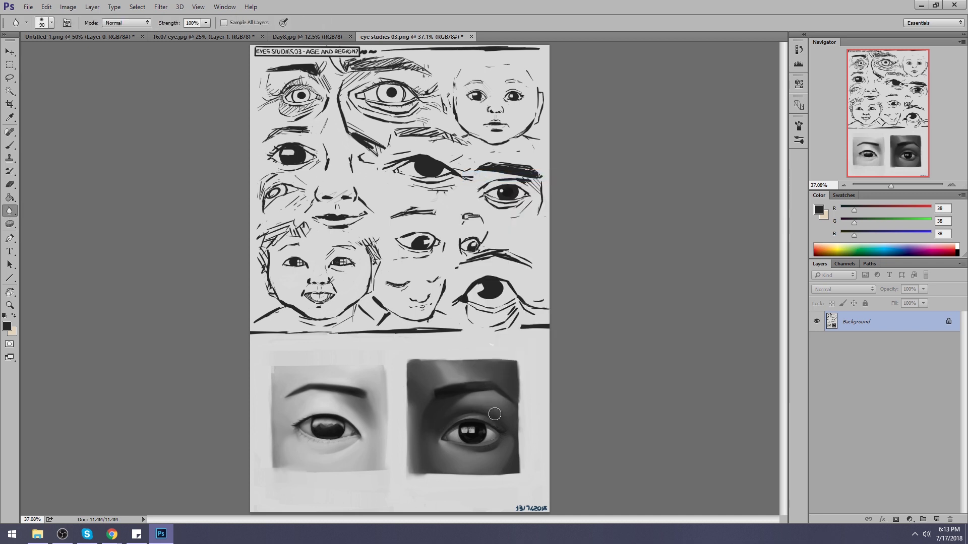
key(b)
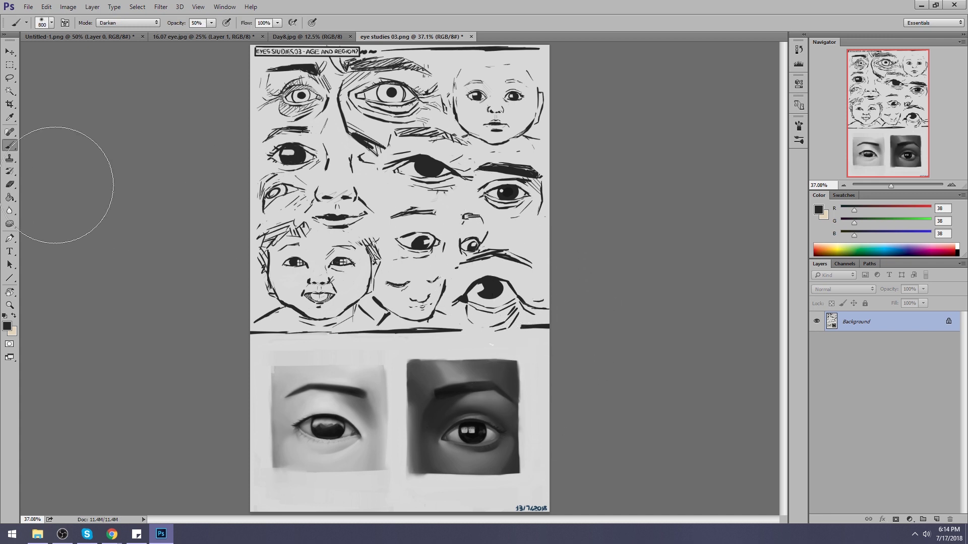
click(9, 210)
click(46, 232)
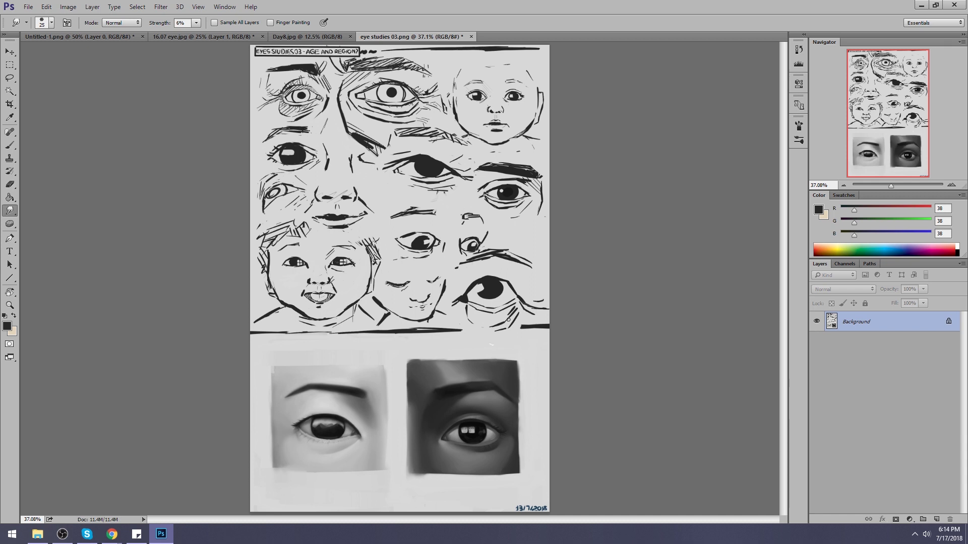
key(bracketright)
key(bracketright)
key(bracketleft)
drag(370, 398, 361, 400)
- Load a 70 px brush preset with a sampled mid-dark grey, shrunk to 25
key(b)
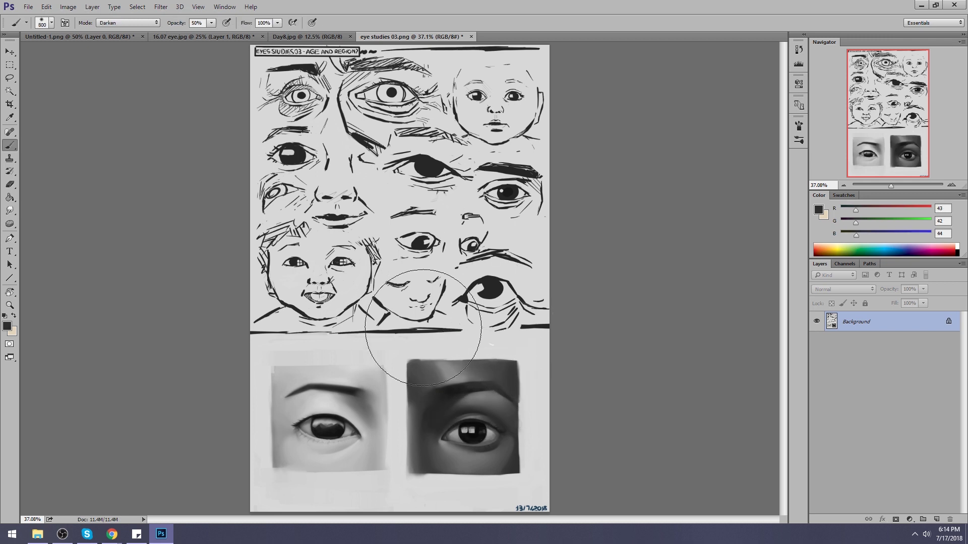
right_click(396, 230)
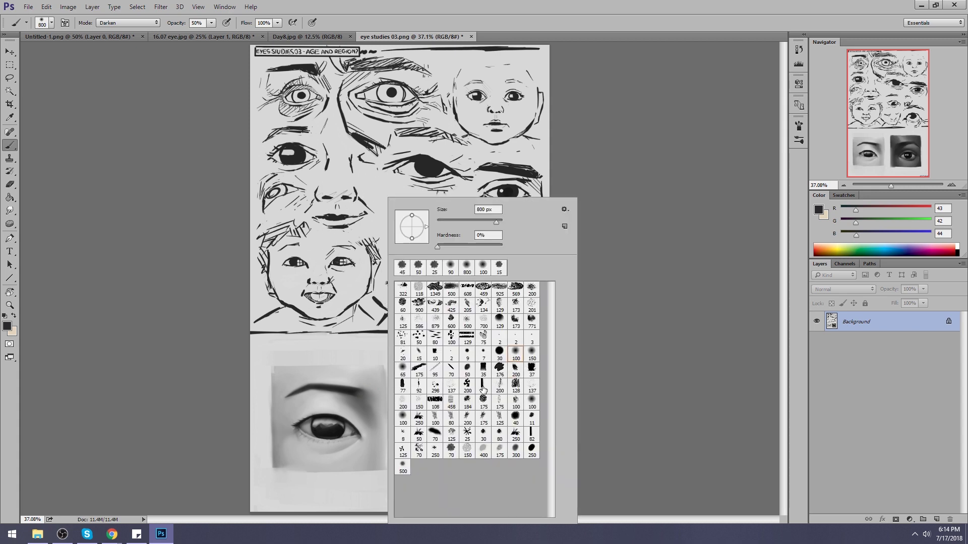
double_click(454, 419)
alt+click(504, 373)
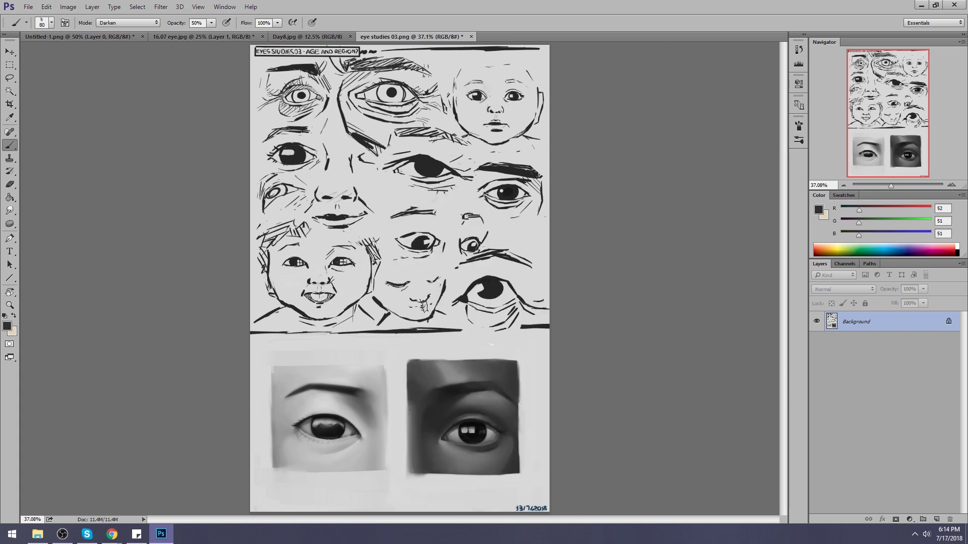
key(bracketleft)
key(bracketleft)
key(bracketleft)
key(bracketleft)
key(bracketleft)
click(798, 49)
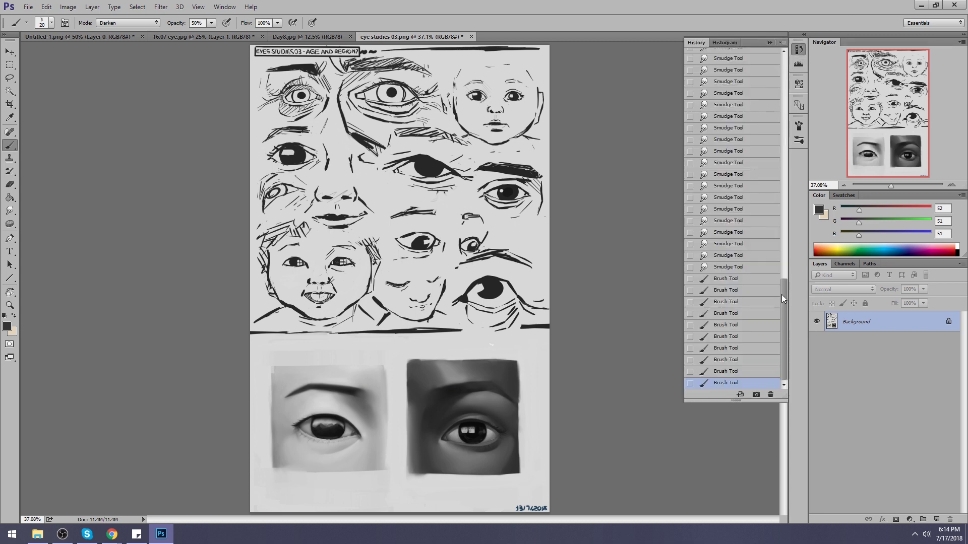
- Compare against the original snapshot, then return to the latest painted state
mouse_move(795, 132)
mouse_down()
mouse_move(787, 70)
mouse_move(797, 135)
mouse_up()
click(756, 54)
scroll(708, 359, down, 15)
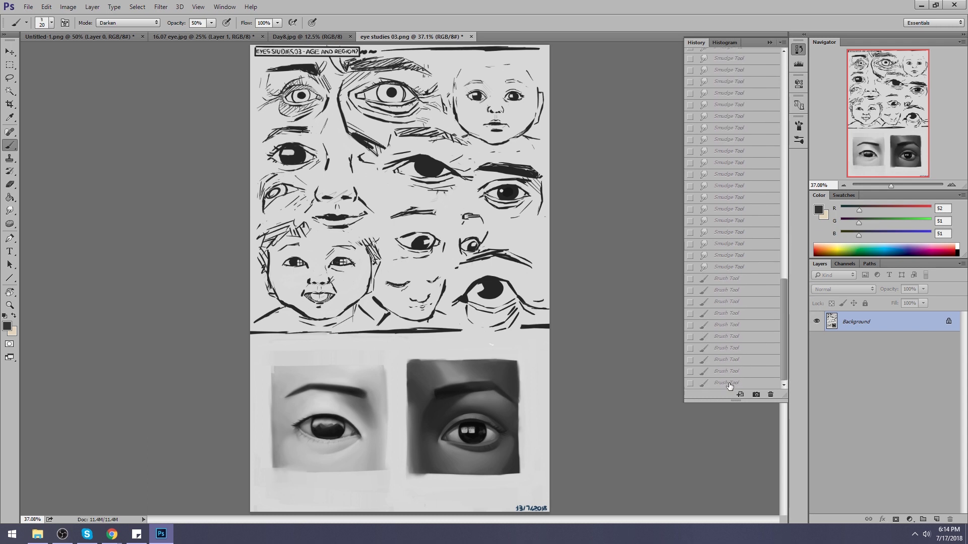
click(726, 383)
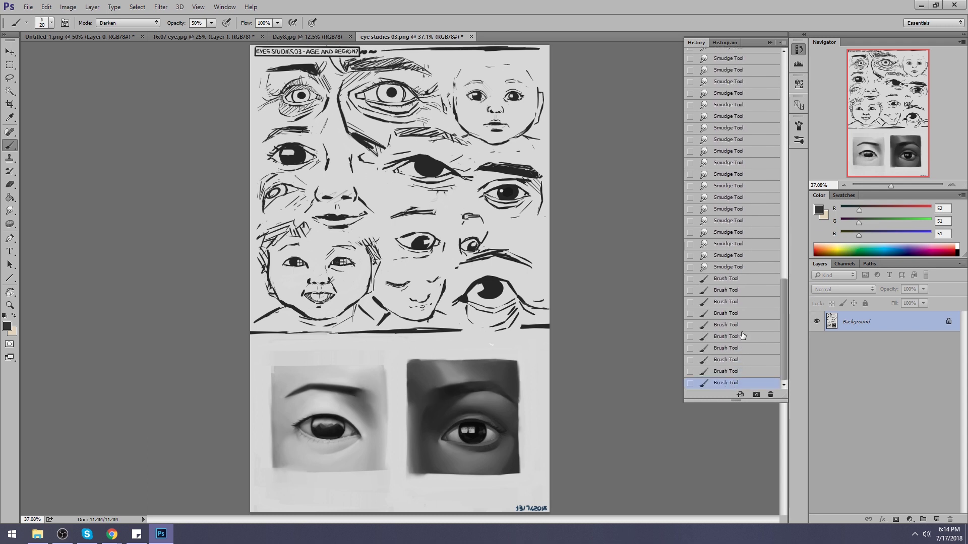
- Collapse the History panel and select the Smudge tool
click(769, 42)
click(10, 210)
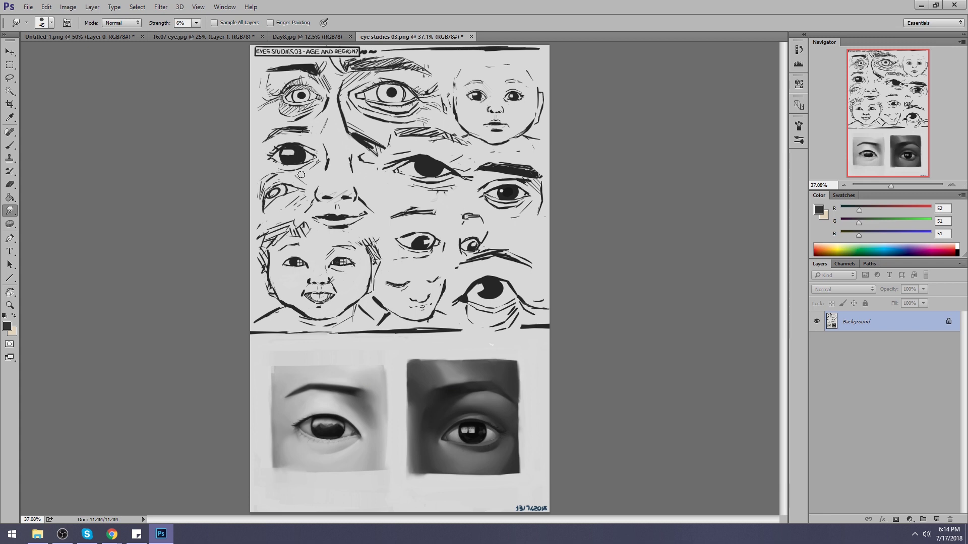
click(161, 6)
- Push the dark eye's outer corner slightly left with Liquify's Forward Warp and apply it
click(174, 82)
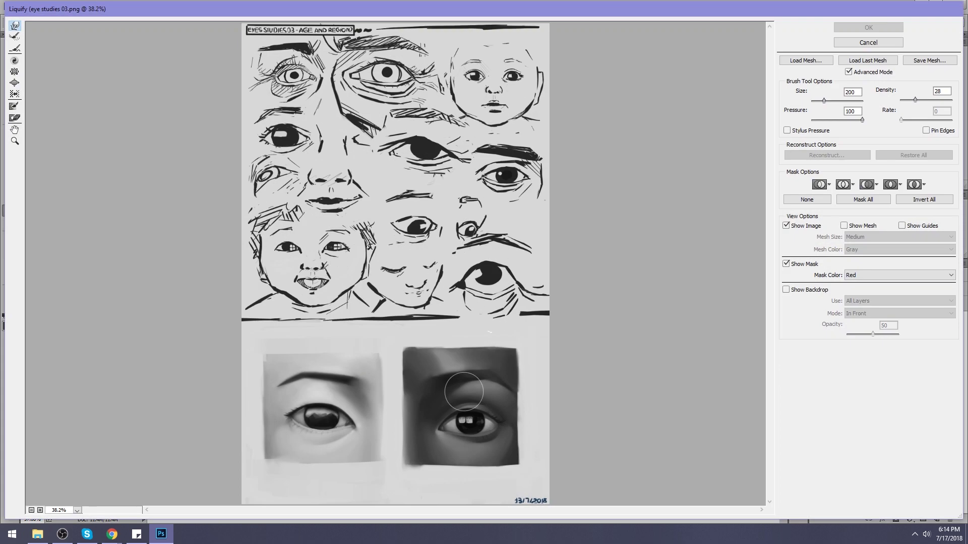
drag(503, 427, 484, 436)
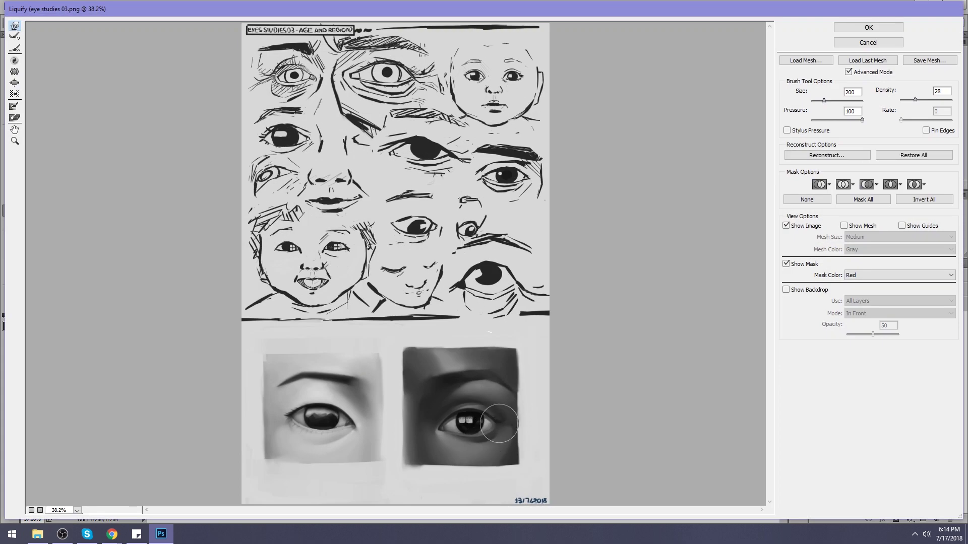
click(868, 27)
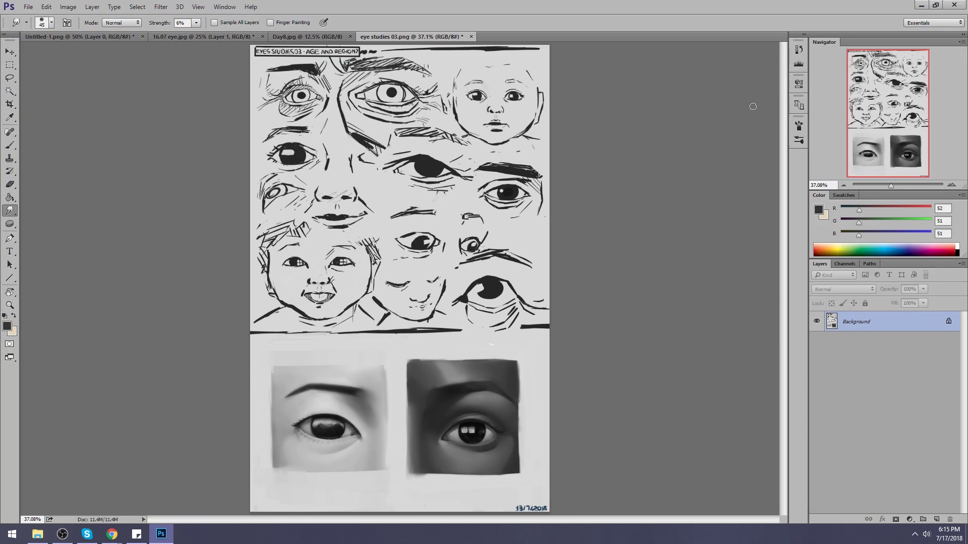
- Zoom in and set the Brush to Normal mode at 100% opacity with a light grey
key(ctrl+plus)
scroll(550, 442, down, 3)
key(ctrl+plus)
key(b)
alt+click(536, 326)
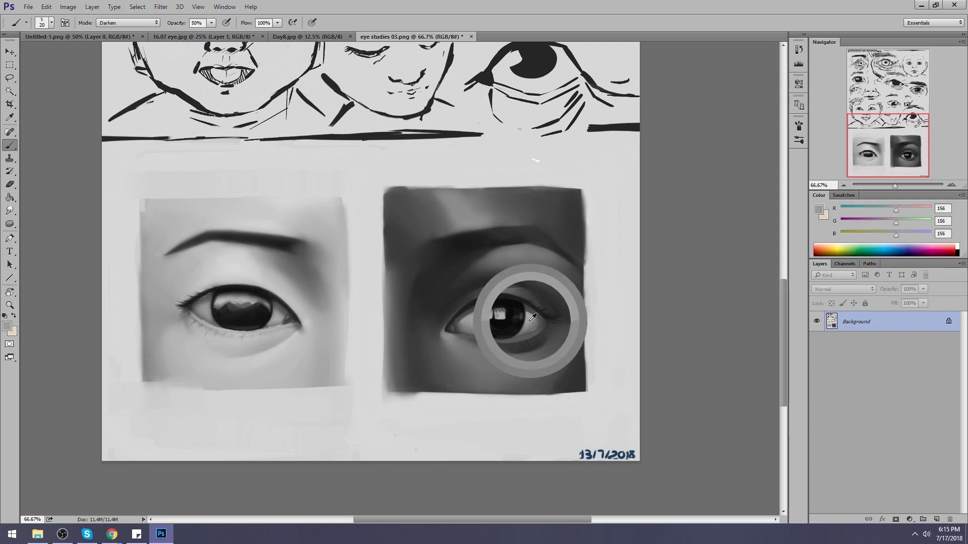
click(129, 23)
click(109, 29)
click(212, 23)
drag(214, 35, 238, 34)
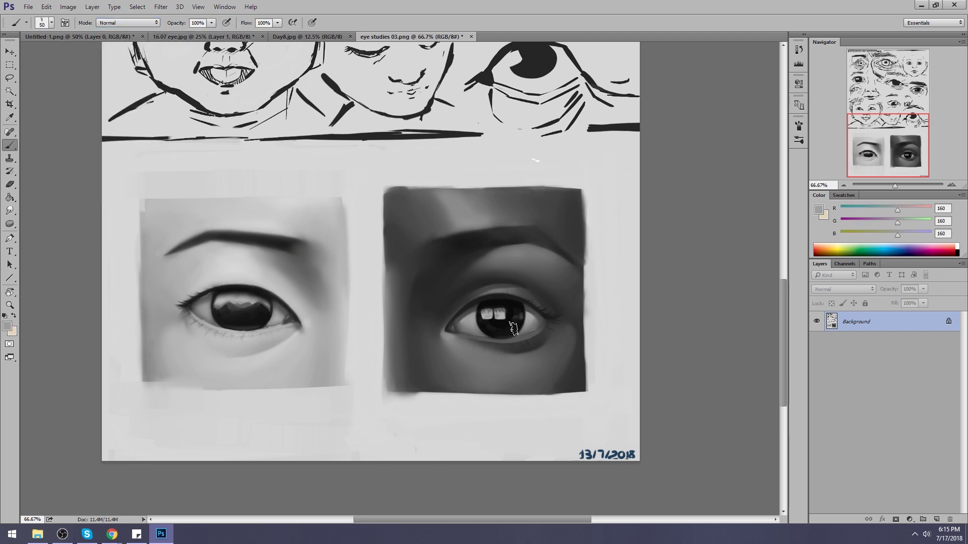
- Paint sampled light and mid greys over the lower iris and its reflections
drag(520, 326, 497, 332)
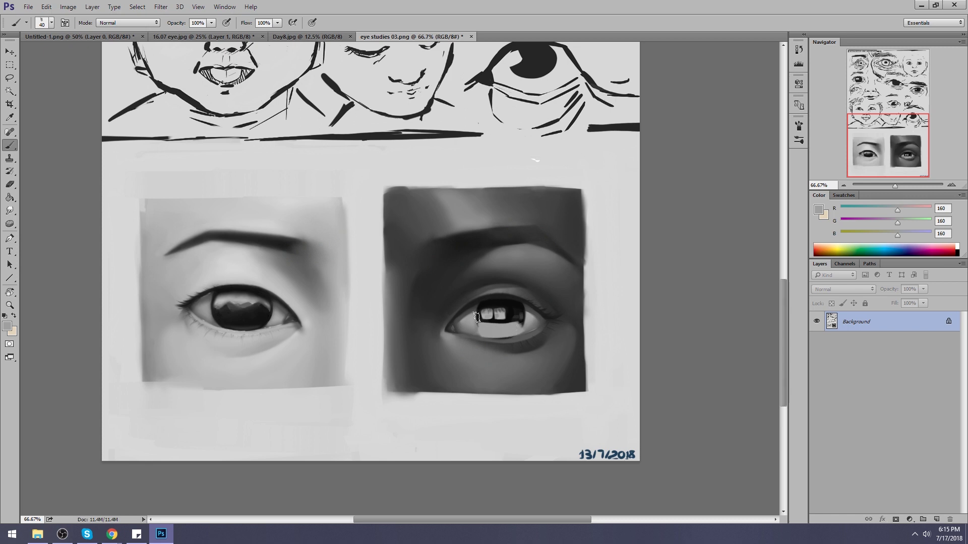
alt+click(513, 331)
alt+click(476, 330)
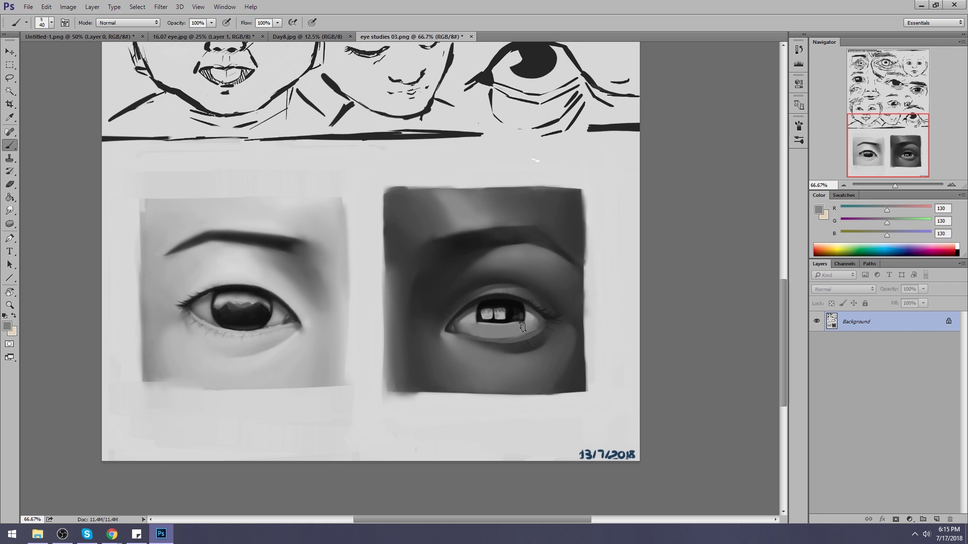
alt+click(532, 318)
mouse_move(522, 318)
mouse_down()
mouse_move(474, 308)
mouse_move(523, 316)
mouse_up()
alt+click(473, 308)
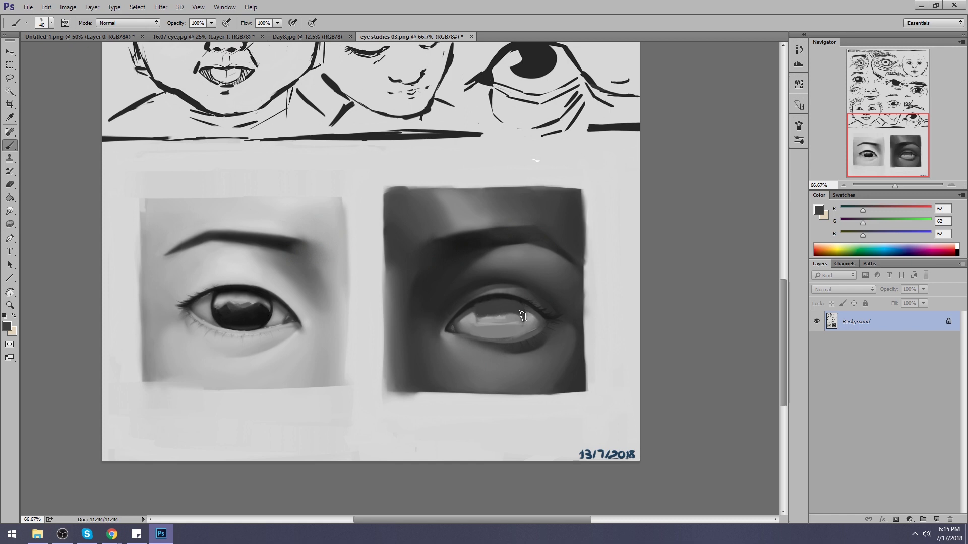
- Repaint the upper iris and the dark streaks in the eye white with light grey
alt+click(475, 316)
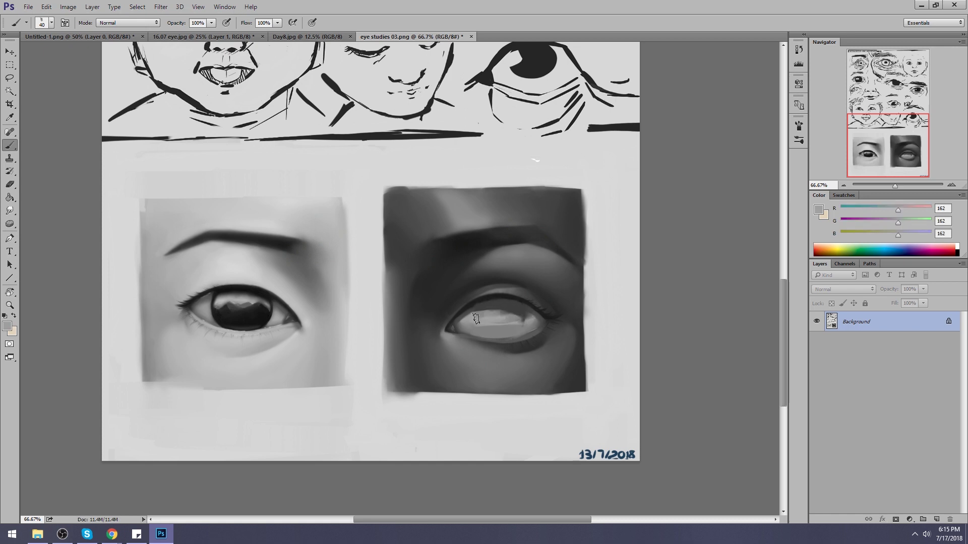
mouse_move(479, 316)
mouse_down()
mouse_move(524, 311)
mouse_move(511, 315)
mouse_up()
alt+click(480, 302)
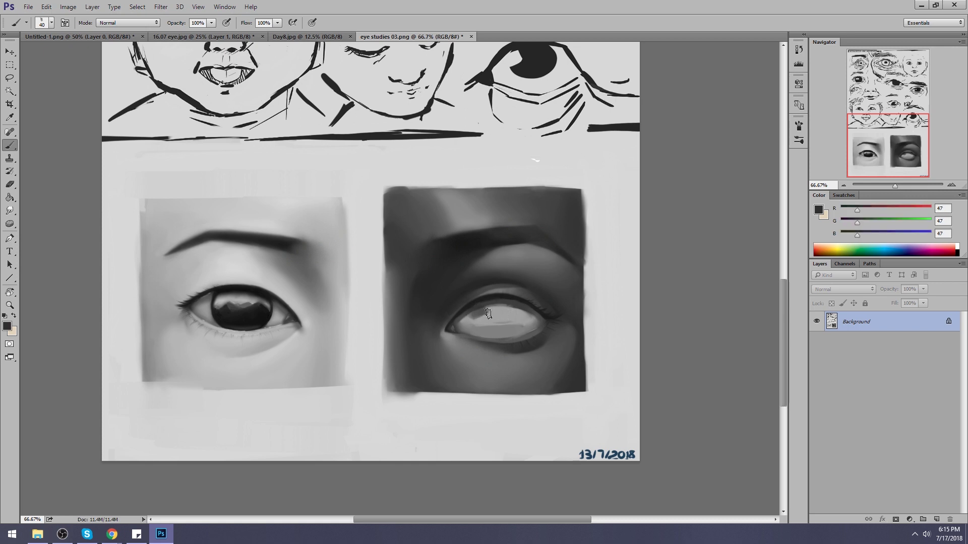
alt+click(484, 312)
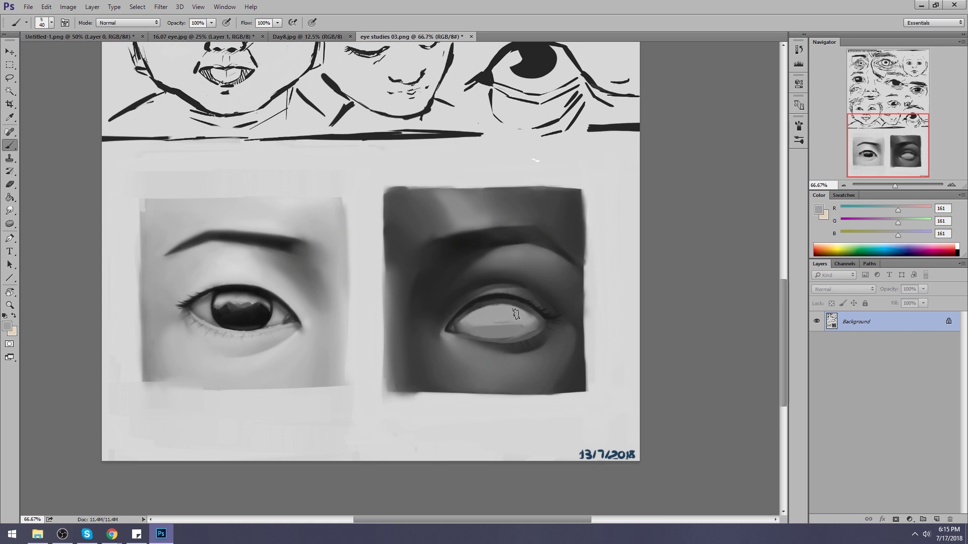
drag(524, 320, 476, 332)
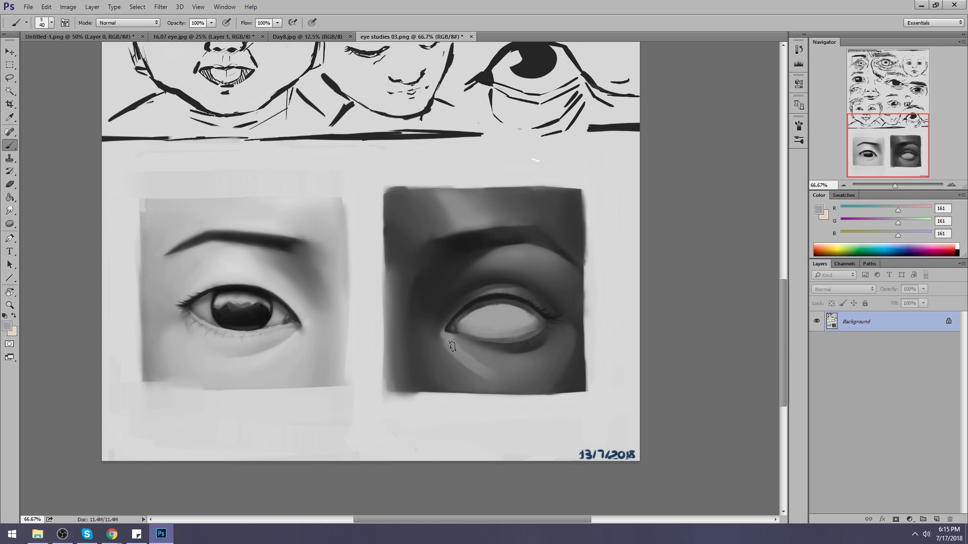
- Paint a lighter 60 px stroke along the lower lid and smudge the band below
key(bracketright)
key(bracketright)
drag(451, 348, 538, 365)
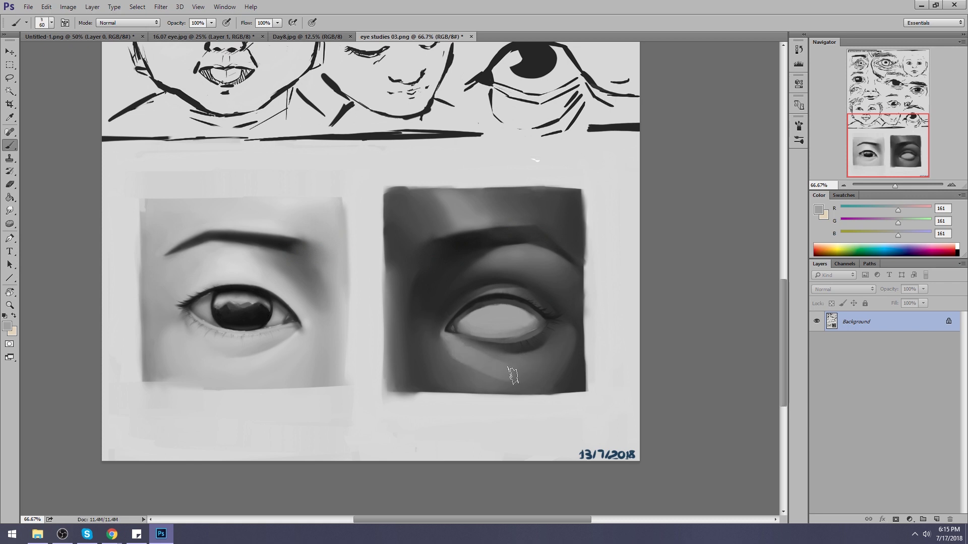
click(9, 210)
mouse_move(500, 381)
mouse_down()
mouse_move(464, 355)
mouse_move(514, 378)
mouse_move(471, 363)
mouse_move(479, 381)
mouse_move(469, 383)
mouse_move(523, 369)
mouse_up()
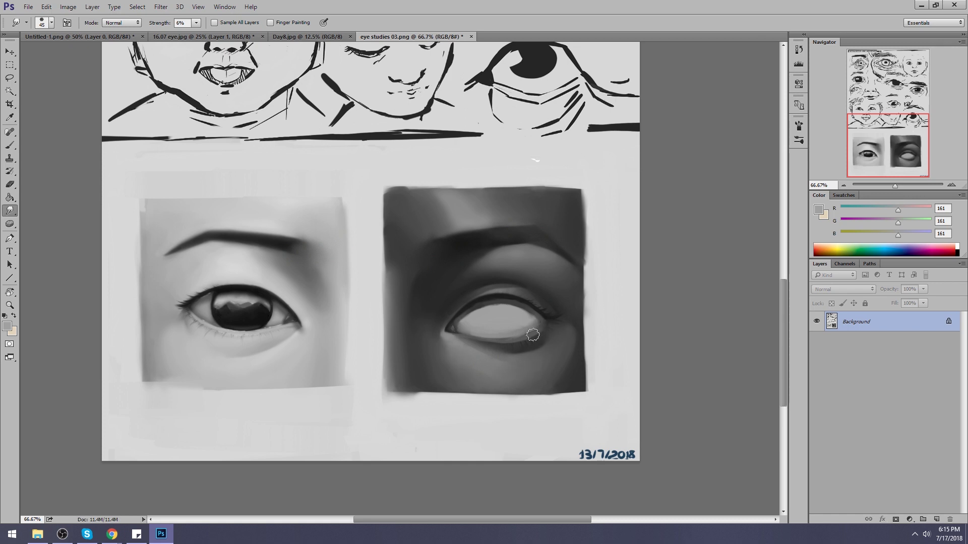
- Load mid grey on a 30 px brush and set the Smudge brush to 40
key(b)
alt+click(427, 315)
key(bracketleft)
key(bracketleft)
key(bracketleft)
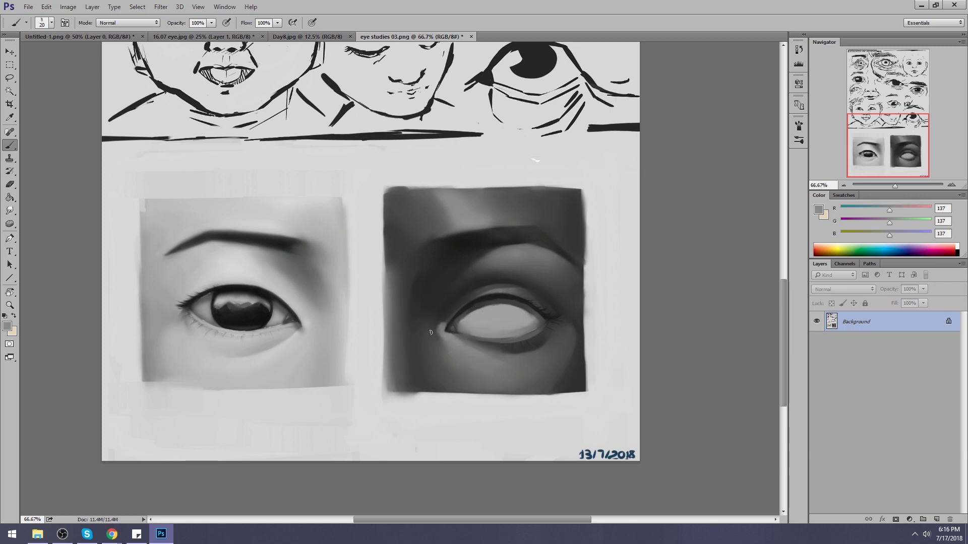
click(9, 210)
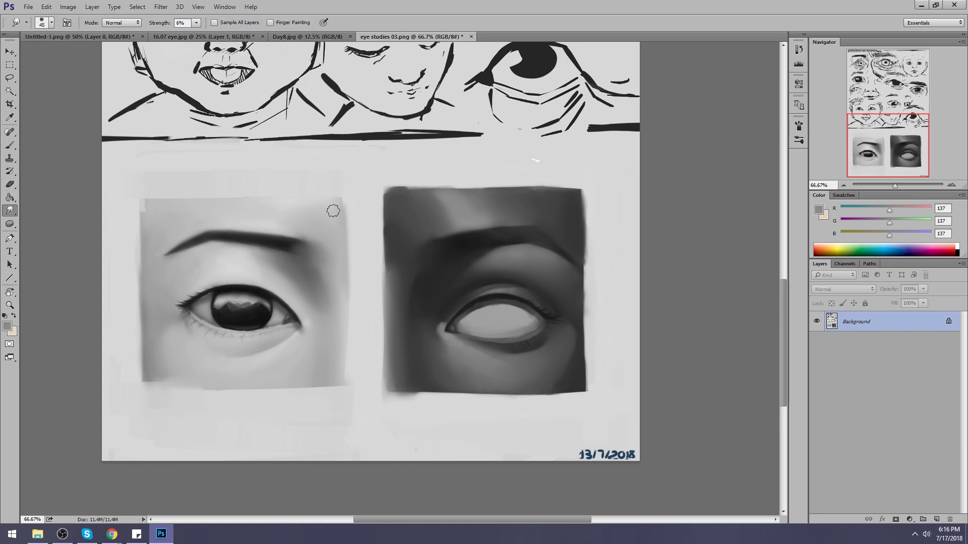
key(bracketleft)
key(bracketleft)
key(bracketright)
key(bracketright)
- Brighten the eyeball's upper-right edge under the lid with light grey
key(b)
alt+click(506, 310)
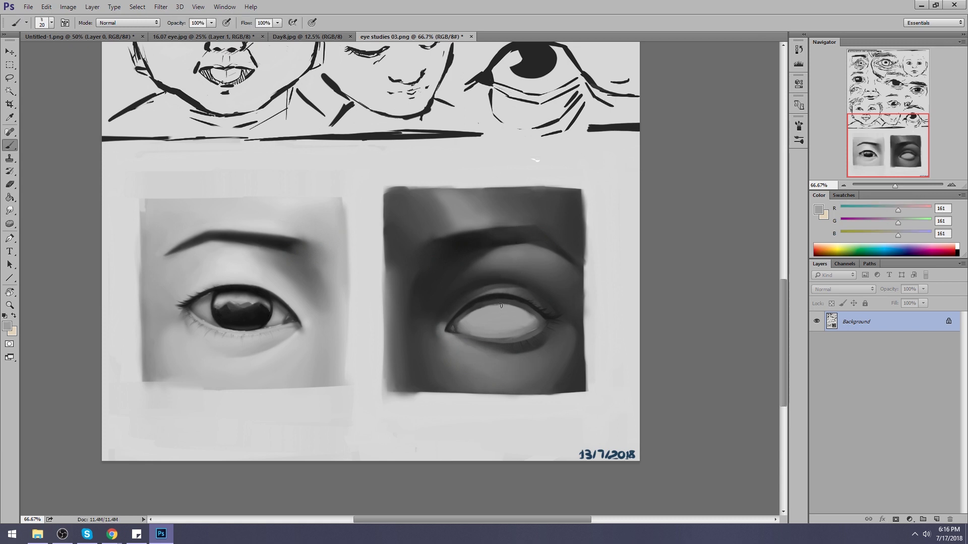
drag(527, 312, 533, 319)
alt+click(515, 301)
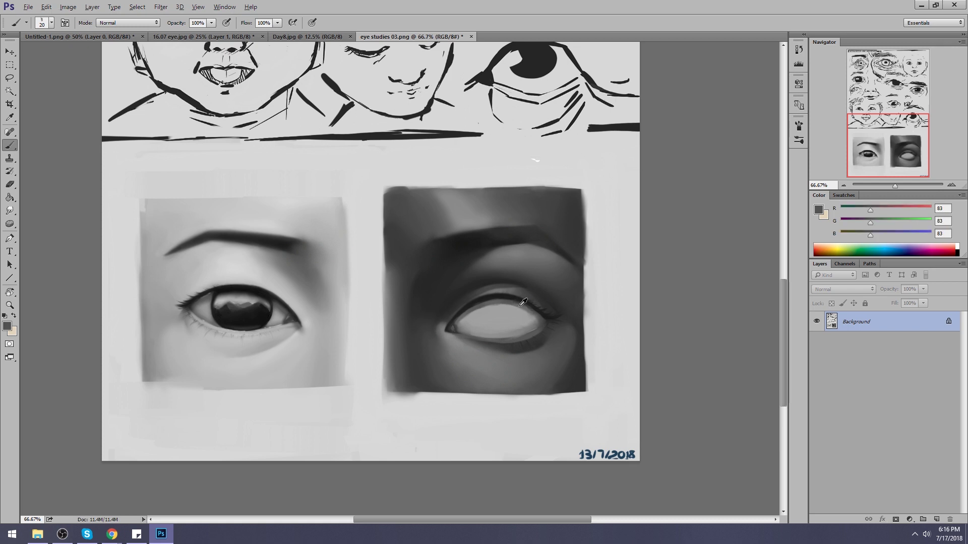
click(10, 211)
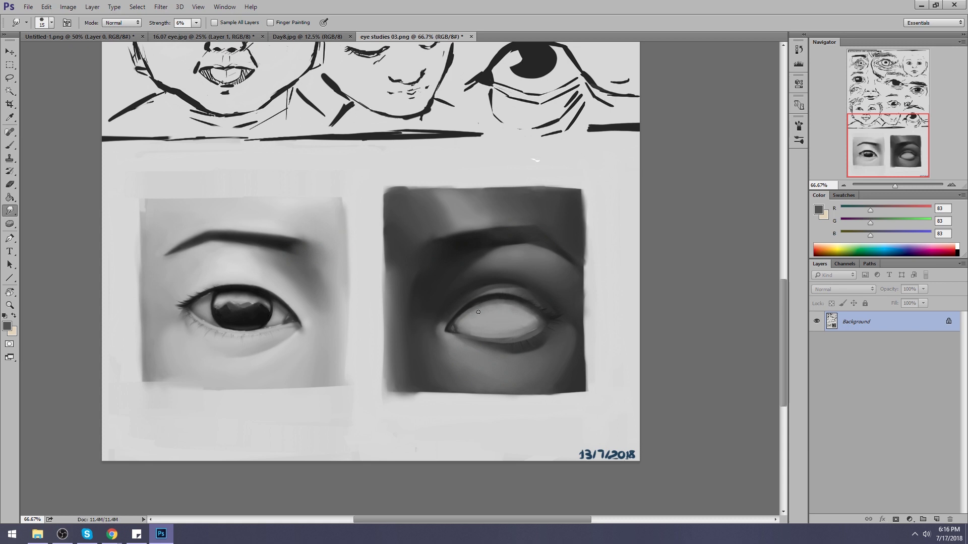
- Repaint a light-grey stroke along the lower eyelid after undoing the first attempt
key(b)
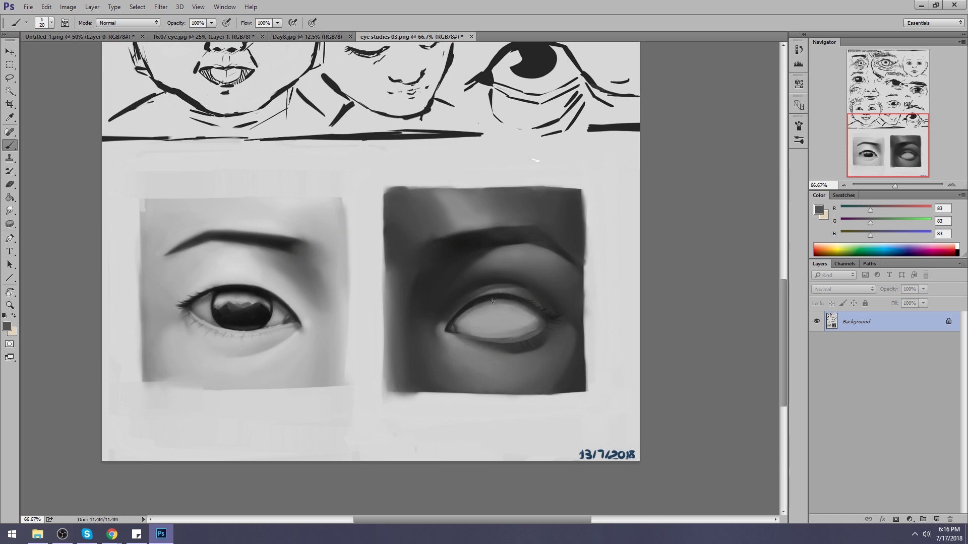
alt+click(517, 317)
mouse_move(499, 339)
mouse_down()
mouse_move(532, 334)
mouse_move(485, 339)
mouse_move(528, 334)
mouse_up()
key(ctrl+z)
alt+click(478, 325)
drag(461, 336, 525, 341)
- Try a mid-grey stroke under the lower lid, then undo it
alt+click(516, 338)
alt+click(535, 341)
alt+click(493, 347)
drag(483, 346, 549, 334)
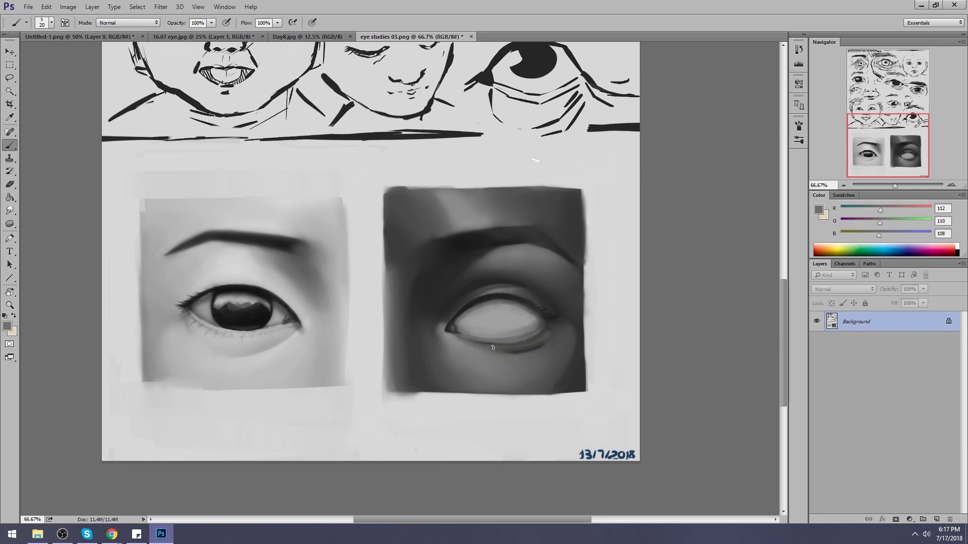
key(ctrl+z)
click(9, 211)
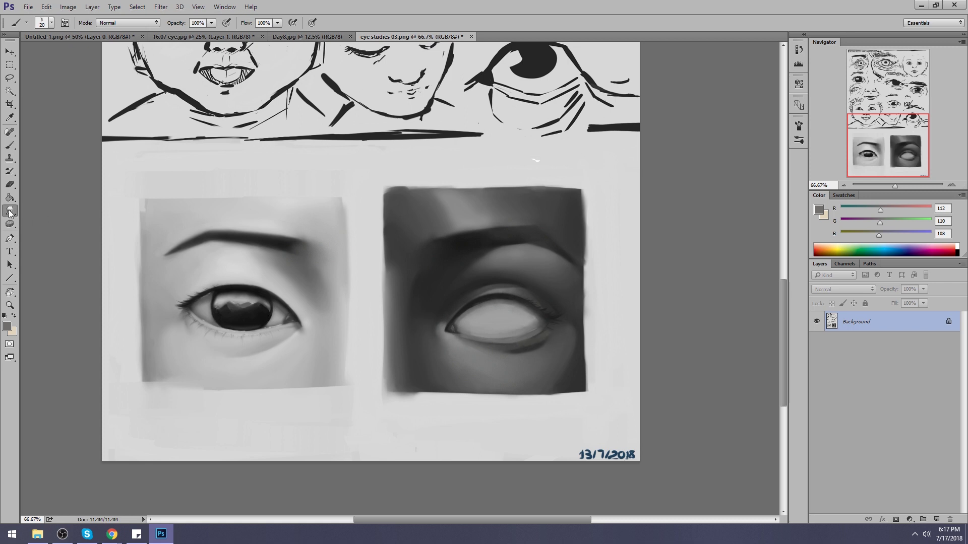
- Lighten the under-eye shadow and smudge the outer lower-lid shading with a 40 px brush
key(b)
alt+click(545, 351)
mouse_move(553, 339)
mouse_down()
mouse_move(516, 354)
mouse_move(550, 327)
mouse_move(487, 358)
mouse_move(533, 356)
mouse_up()
alt+click(502, 367)
key(])
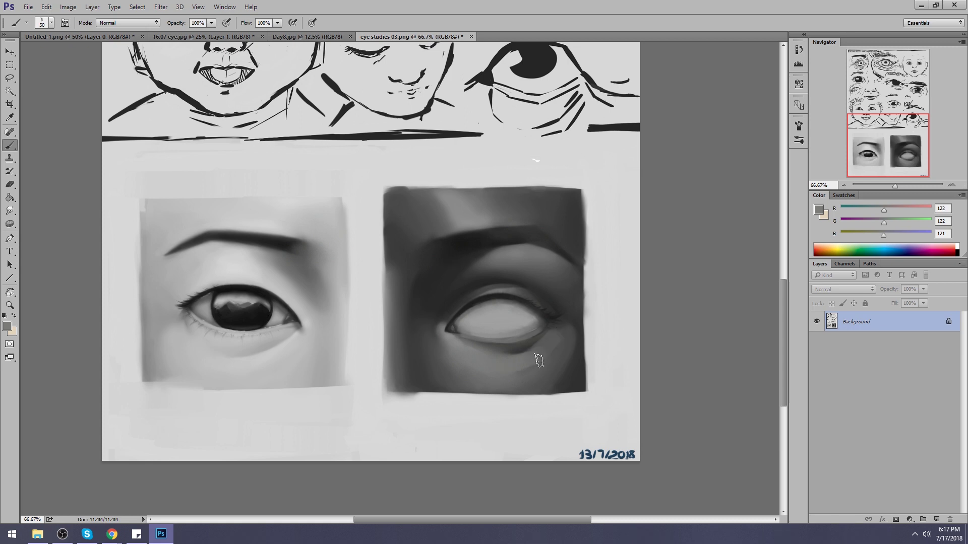
click(10, 211)
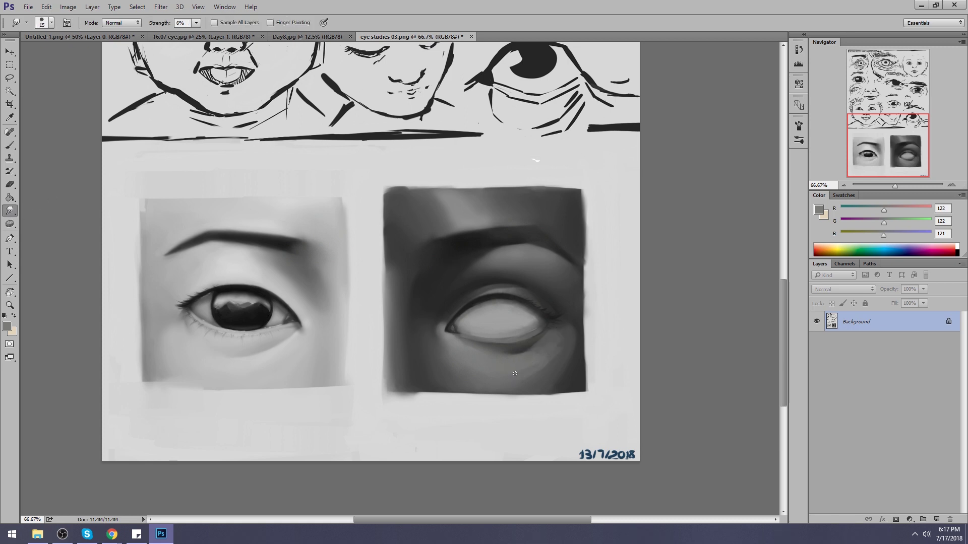
key(bracketright)
key(bracketright)
key(bracketright)
key(bracketright)
key(bracketright)
mouse_move(547, 344)
mouse_down()
mouse_move(498, 375)
mouse_move(555, 339)
mouse_move(556, 353)
mouse_up()
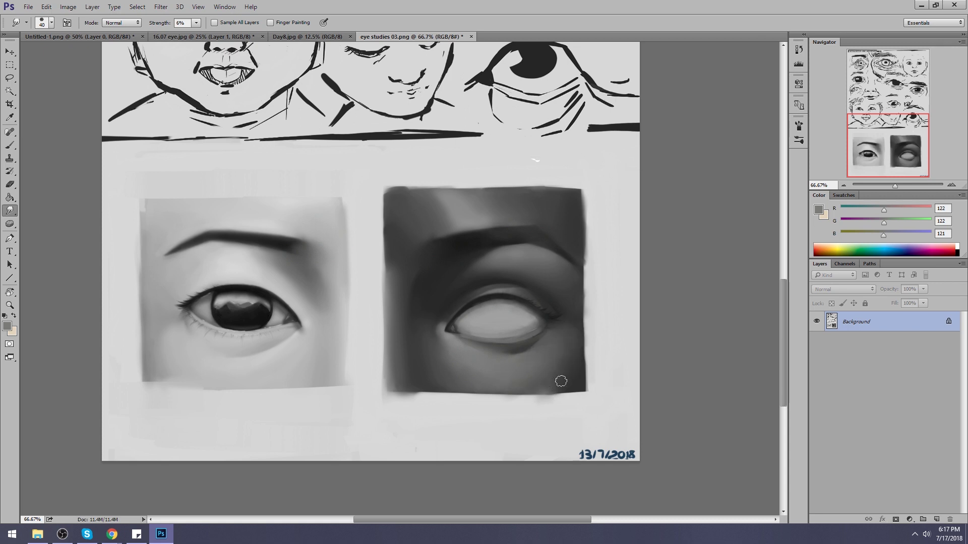
- Choose a 9 px round brush and add a new empty layer above the Background
key(b)
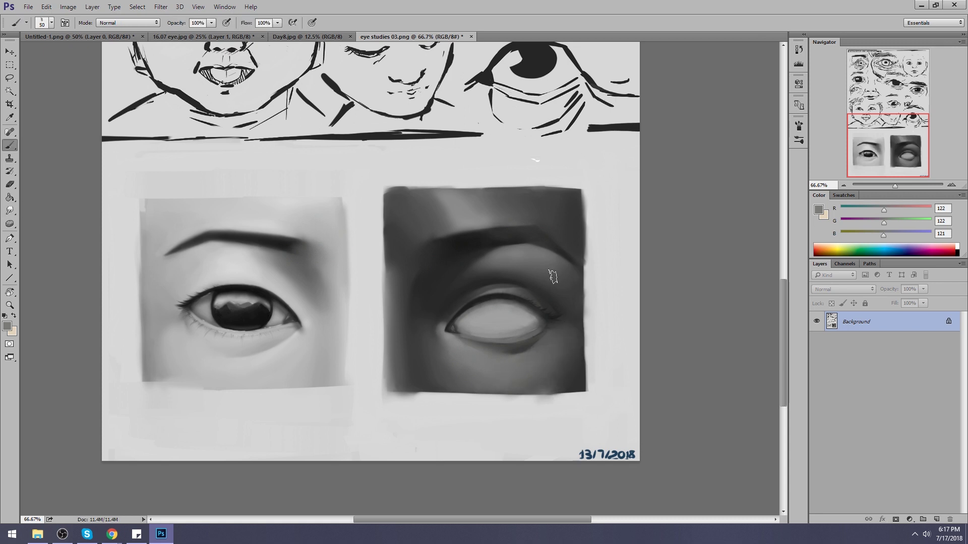
right_click(498, 297)
double_click(579, 353)
click(936, 519)
key(ctrl+minus)
key(ctrl+minus)
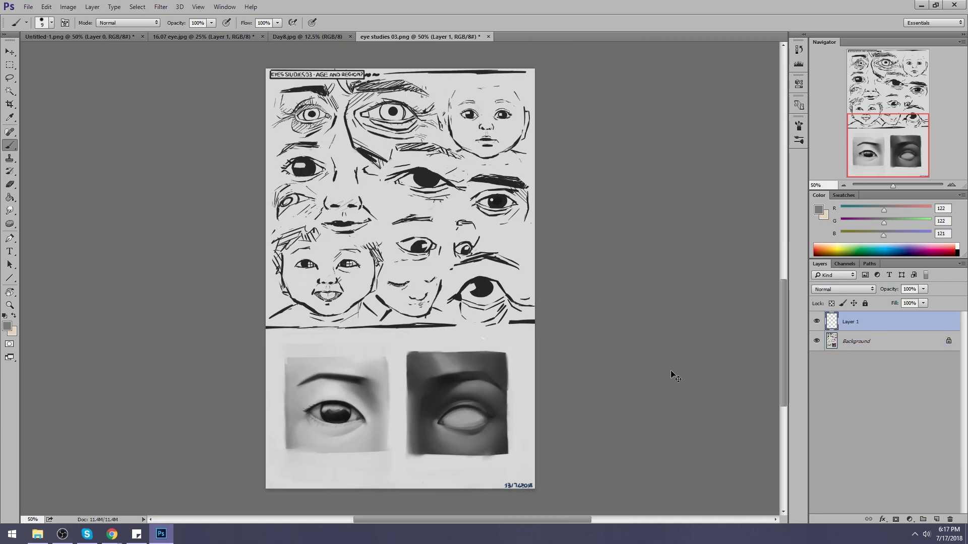
- Dab a dark pupil onto the blank eyeball with a 125 px brush
key(bracketright)
key(bracketright)
key(bracketright)
key(bracketright)
key(bracketright)
key(bracketright)
key(bracketright)
key(bracketright)
key(bracketright)
key(bracketright)
key(bracketright)
key(bracketright)
key(bracketright)
key(bracketright)
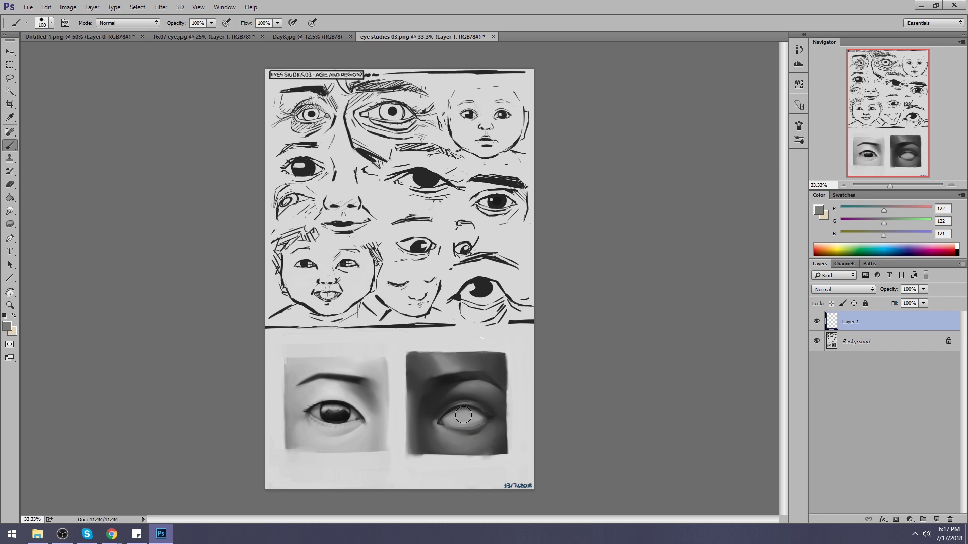
key(bracketleft)
drag(463, 414, 462, 416)
key(bracketright)
alt+click(463, 410)
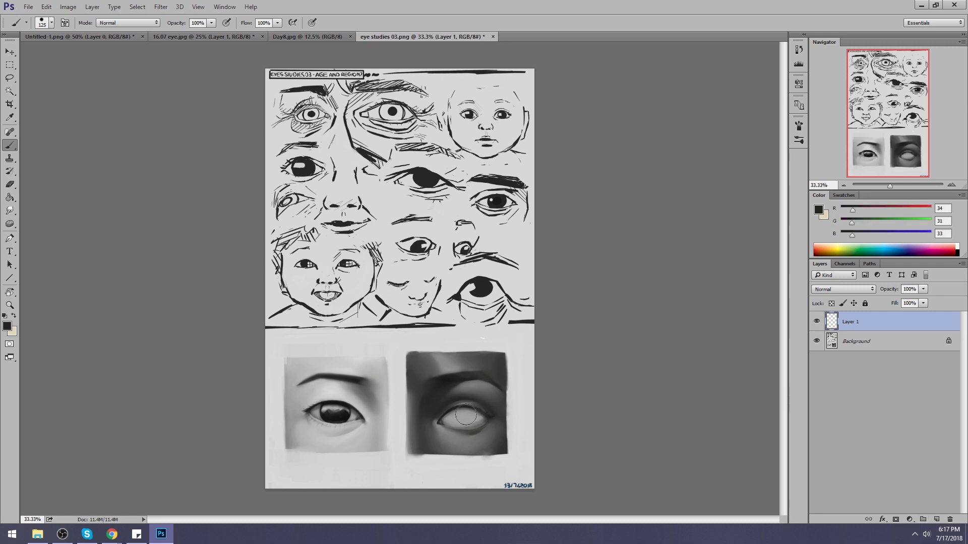
click(463, 416)
- Scale the pupil to about 92%, nudge it right and down, then select the Background layer
key(v)
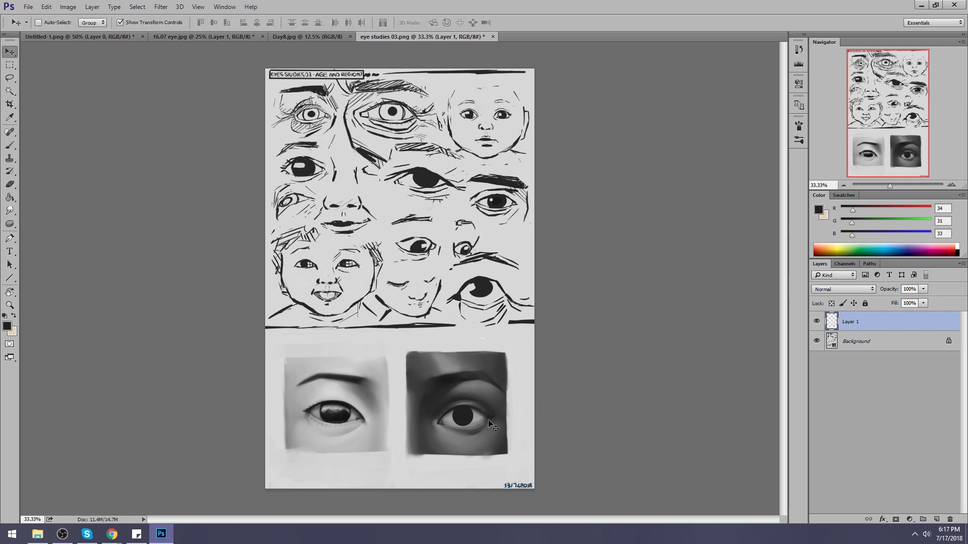
key(ctrl+t)
drag(474, 425, 472, 425)
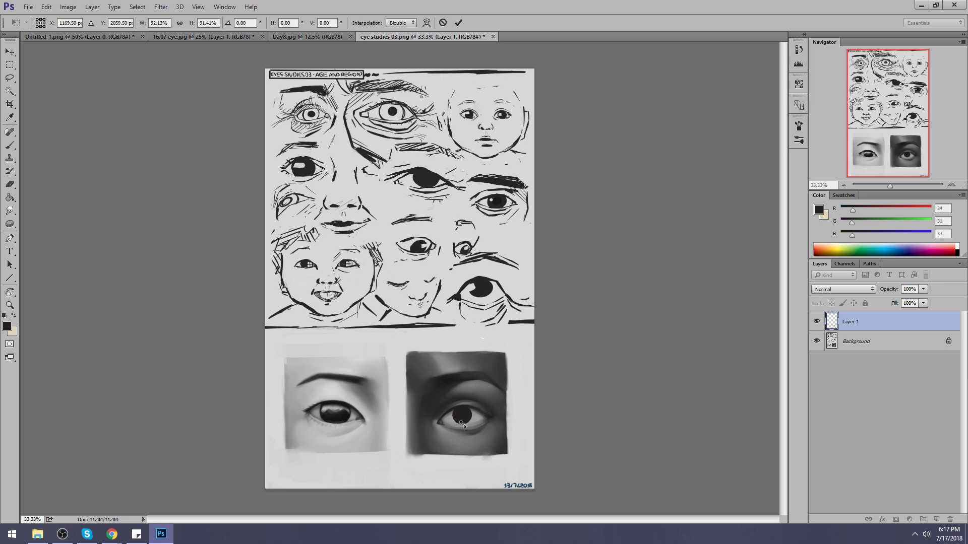
key(Right)
key(Right)
key(Down)
key(Down)
key(Down)
key(Return)
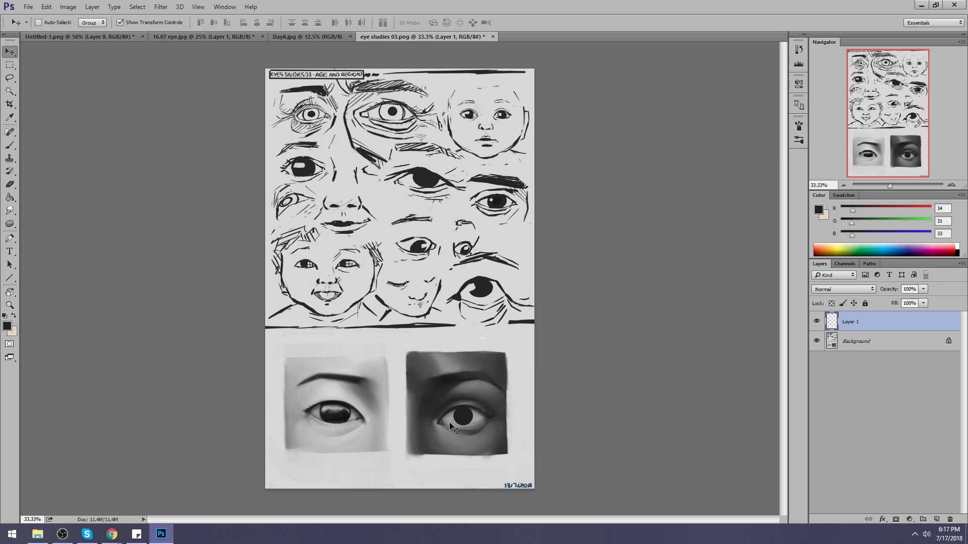
click(856, 343)
key(l)
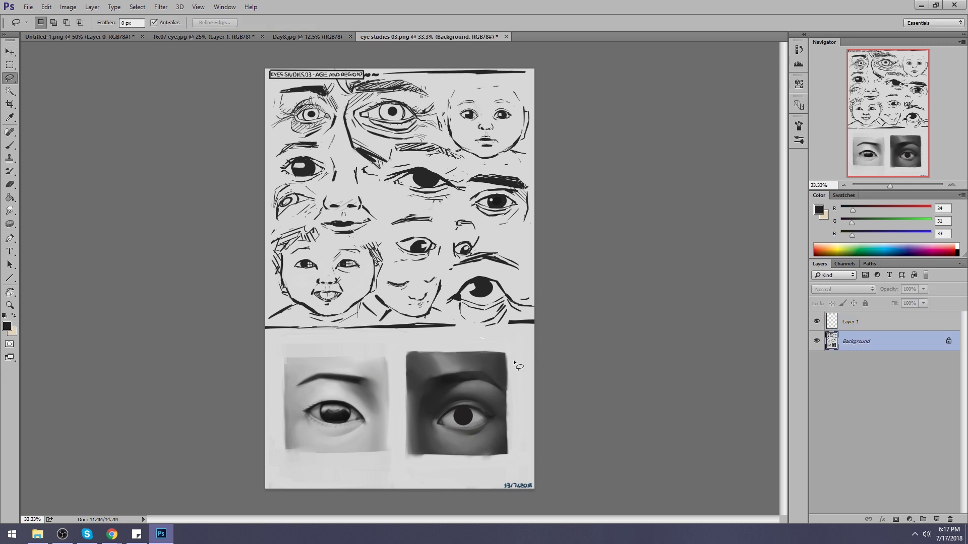
- Lasso the whole dark eye and copy it onto a new layer
drag(466, 404, 487, 405)
key(ctrl+d)
drag(498, 426, 497, 419)
key(ctrl+j)
- Shrink the copied eye to about 96.6% and fine-tune its vertical placement
key(ctrl+t)
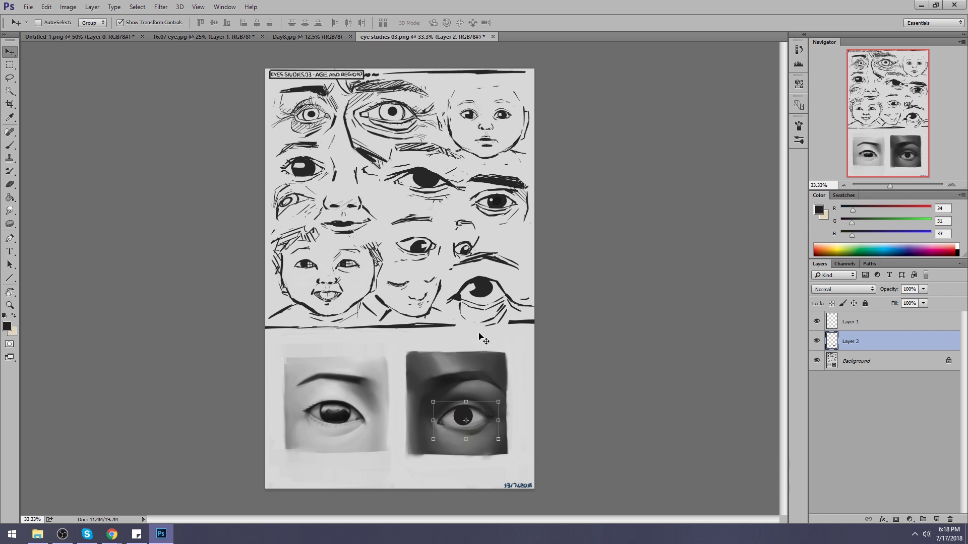
key(Down)
key(Up)
drag(498, 440, 497, 442)
key(Return)
key(Up)
key(Up)
key(Down)
key(Down)
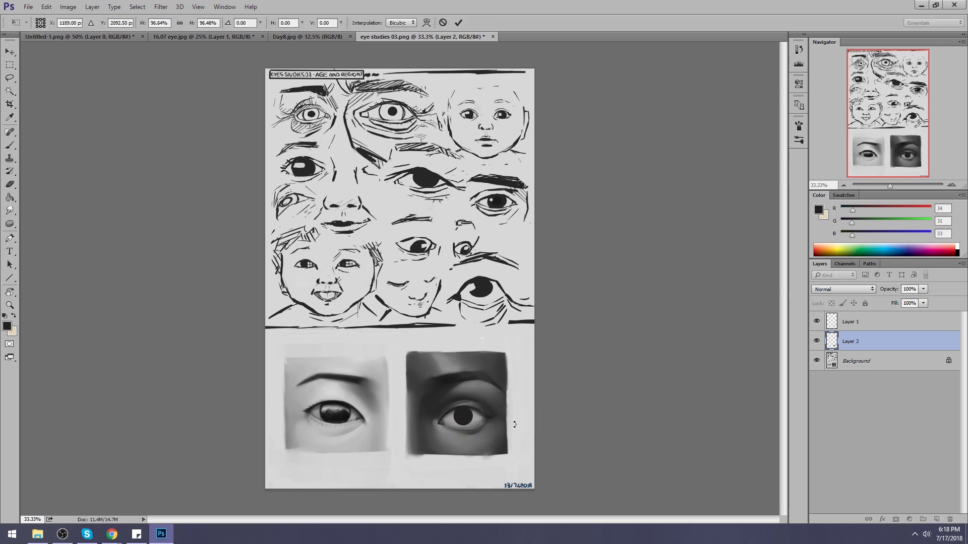
key(Up)
key(Down)
key(Return)
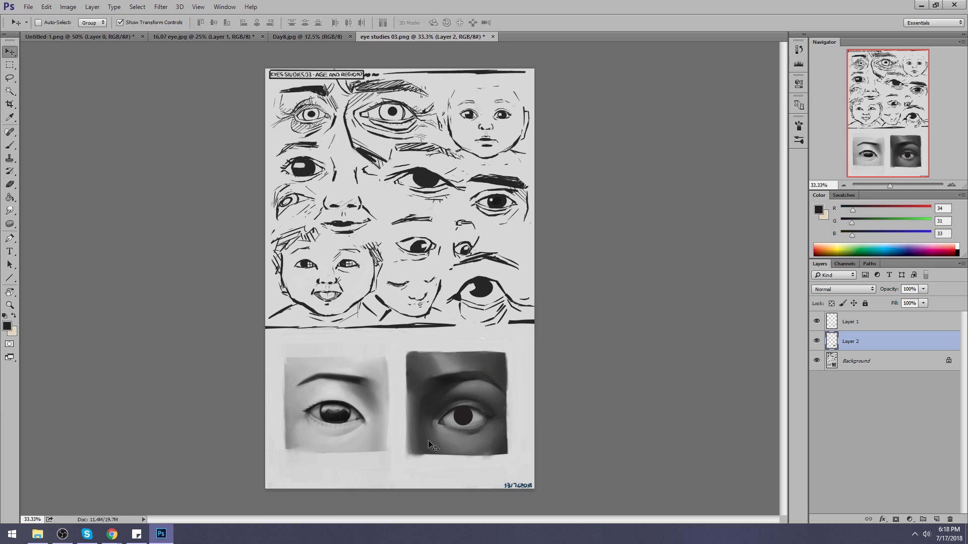
- Merge Layer 2 down into the Background
key(b)
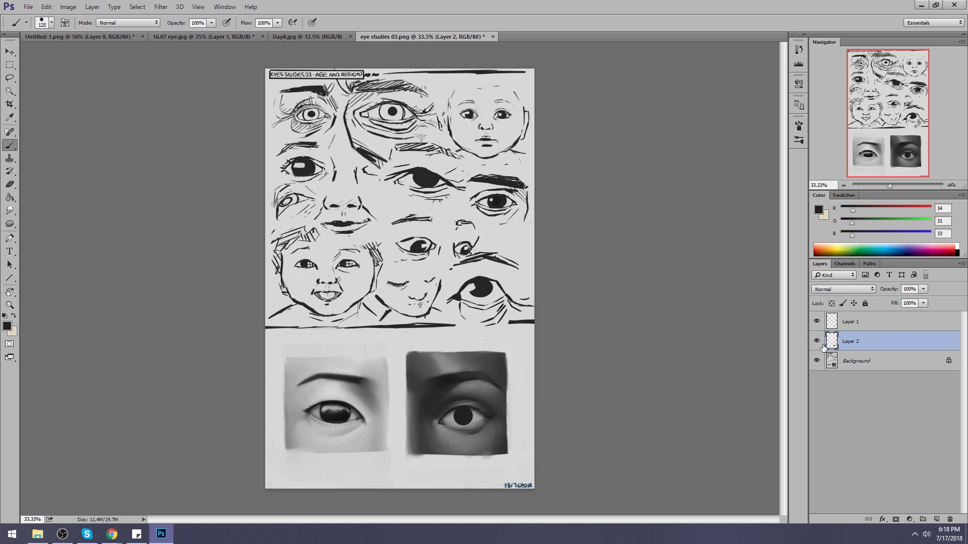
right_click(852, 340)
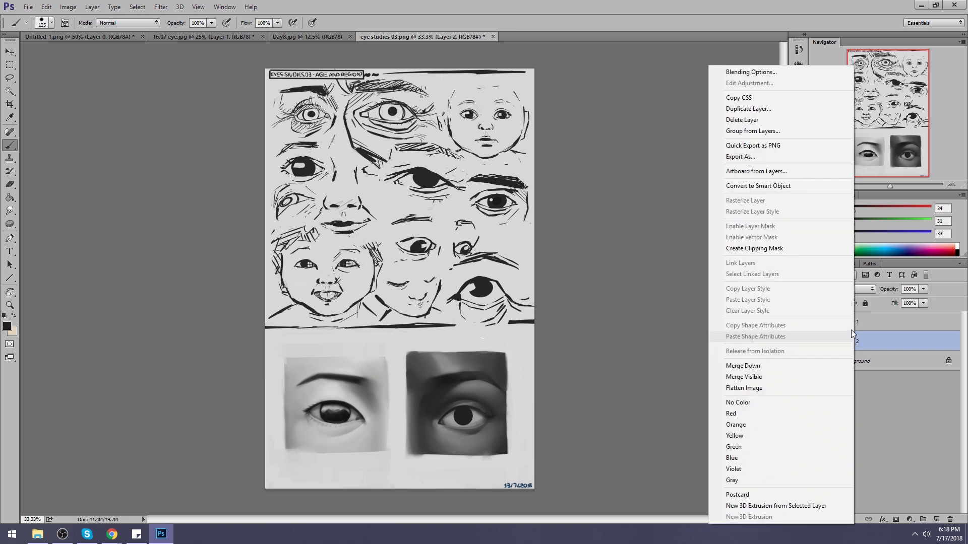
click(801, 365)
click(9, 210)
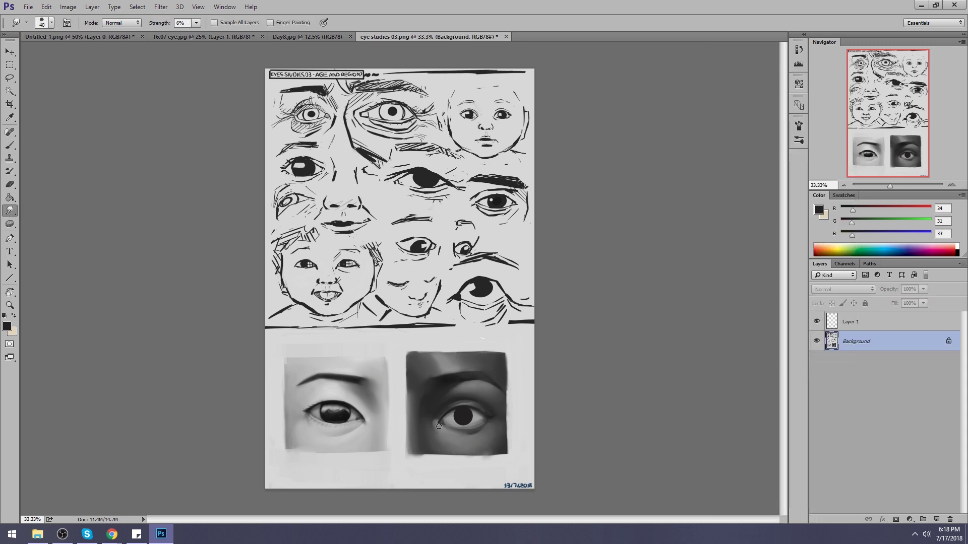
- Load a canvas grey into an enlarged brush set to Lighten mode, undoing a test stroke
key(b)
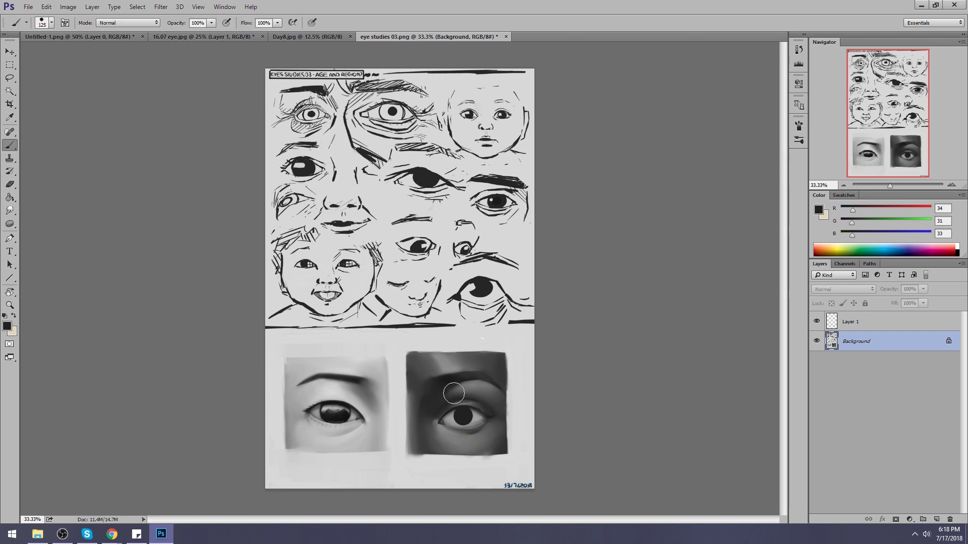
alt+click(472, 388)
key(bracketright)
key(bracketright)
key(bracketright)
key(bracketright)
key(bracketright)
key(bracketright)
key(bracketright)
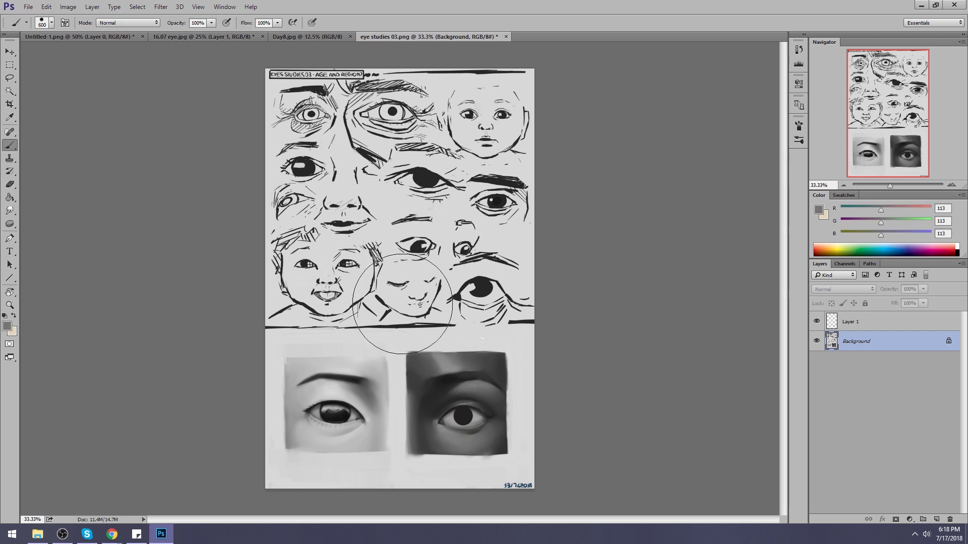
click(152, 23)
click(130, 99)
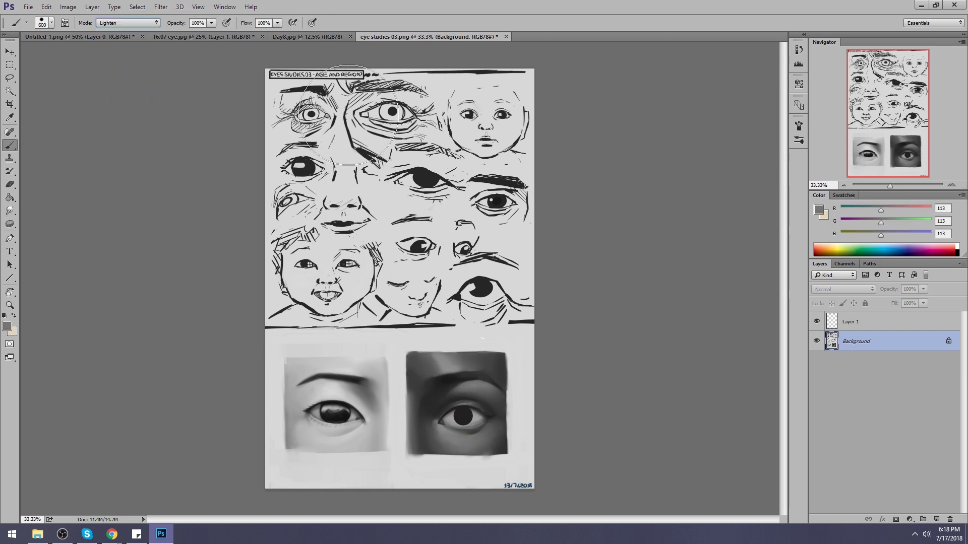
drag(457, 390, 427, 413)
key(ctrl+z)
- Switch to a smaller preset enlarged to 800 px, sample a mid grey from the dark eye, and undo a test stroke
right_click(452, 335)
double_click(565, 281)
key(bracketright)
key(bracketright)
key(bracketright)
key(bracketright)
key(bracketright)
key(bracketright)
key(bracketright)
key(bracketright)
key(bracketright)
key(bracketright)
key(bracketright)
alt+click(469, 371)
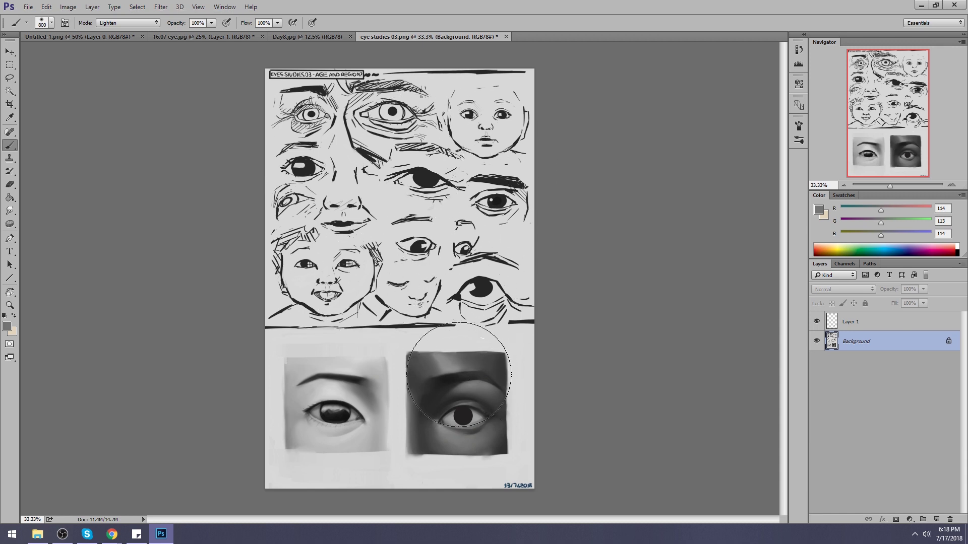
drag(438, 396, 431, 423)
key(ctrl+z)
- Lower the brush opacity to 28% and make Layer 1 the active layer
click(211, 23)
click(175, 34)
click(458, 391)
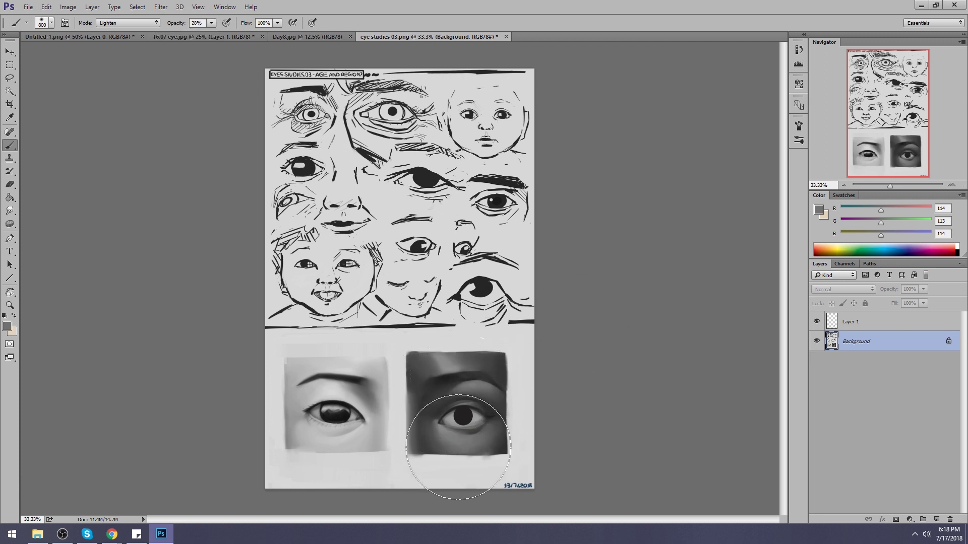
click(850, 325)
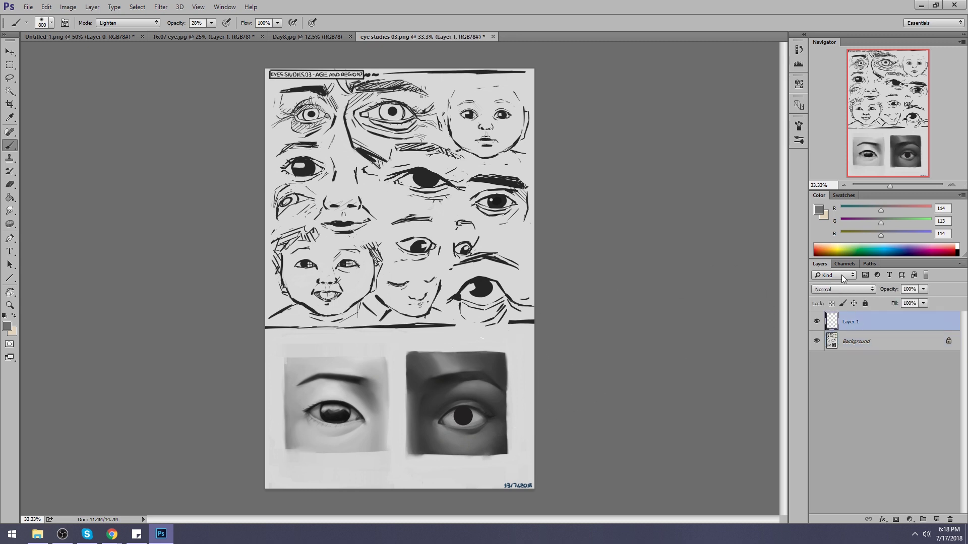
- Blur the dark eye's upper and lower lids, checking the History panel
key(v)
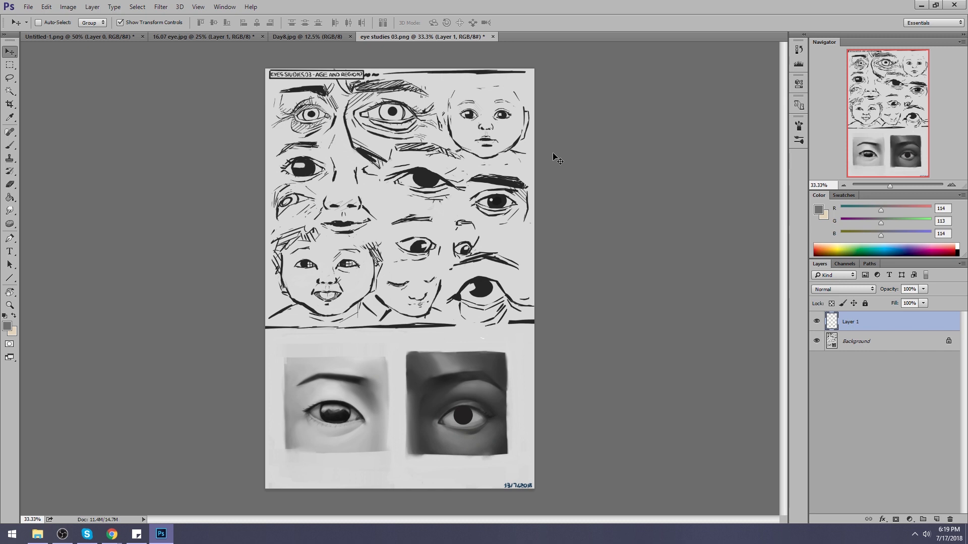
drag(9, 211, 36, 209)
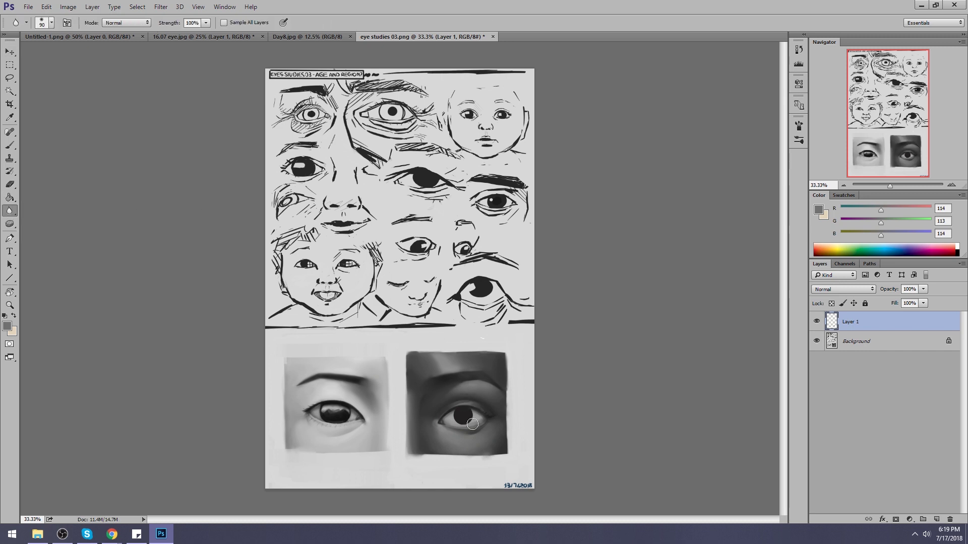
mouse_move(450, 416)
mouse_down()
mouse_move(463, 425)
mouse_move(461, 400)
mouse_move(477, 404)
mouse_up()
click(799, 50)
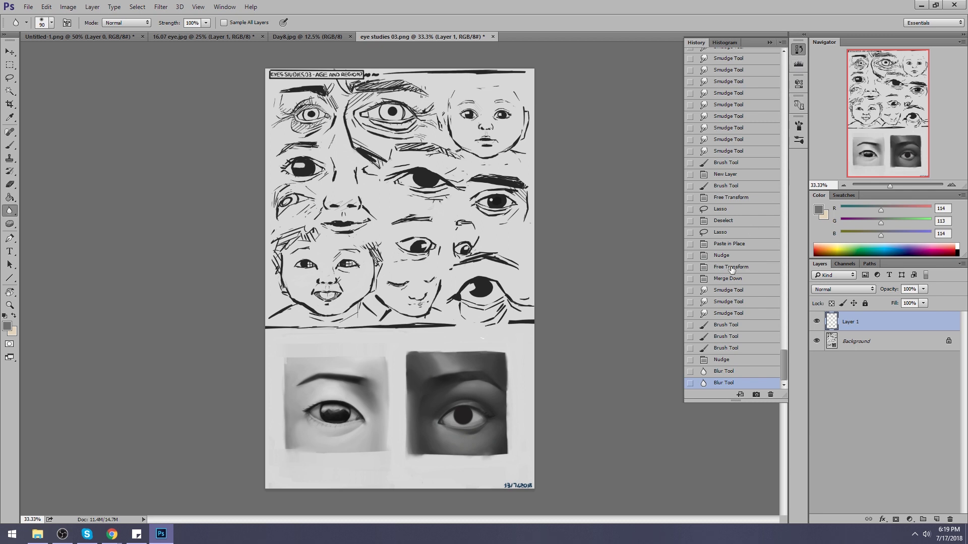
click(799, 50)
- Return to a smaller Normal-mode brush, sampling near-black and dark greys from the eye
key(b)
alt+click(461, 413)
key(bracketleft)
key(bracketleft)
key(bracketleft)
key(bracketleft)
key(bracketleft)
key(bracketleft)
key(bracketleft)
key(bracketleft)
key(bracketleft)
key(bracketleft)
key(bracketleft)
key(bracketleft)
key(bracketleft)
key(bracketleft)
key(bracketleft)
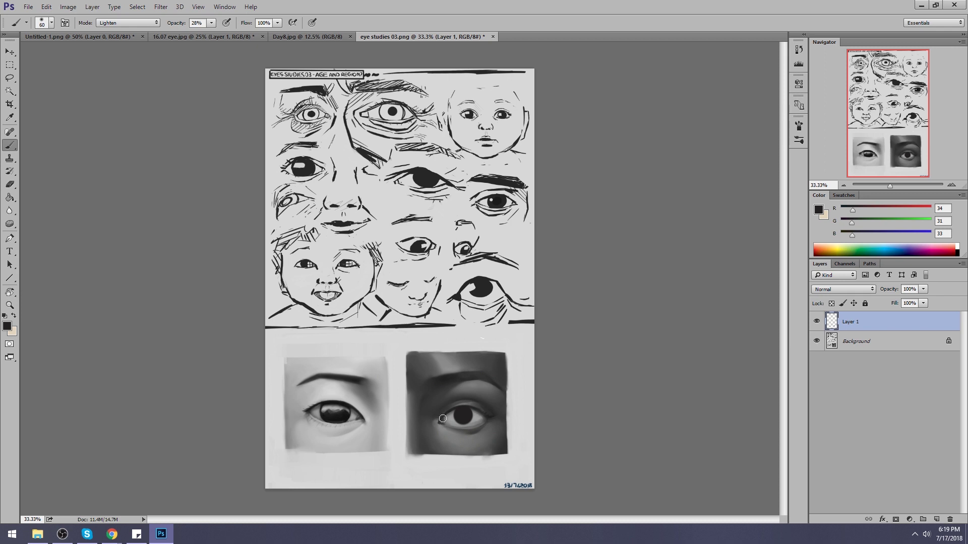
click(136, 25)
click(141, 32)
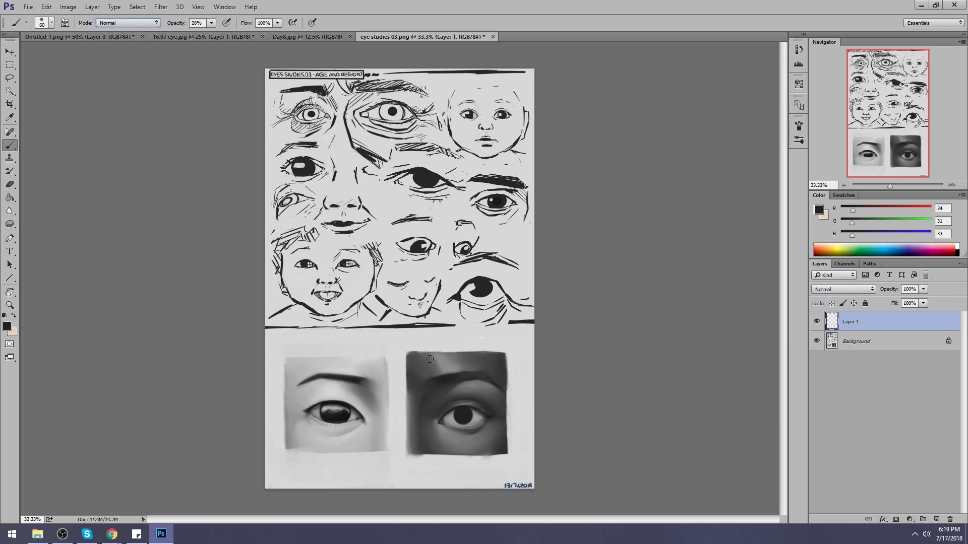
alt+click(446, 421)
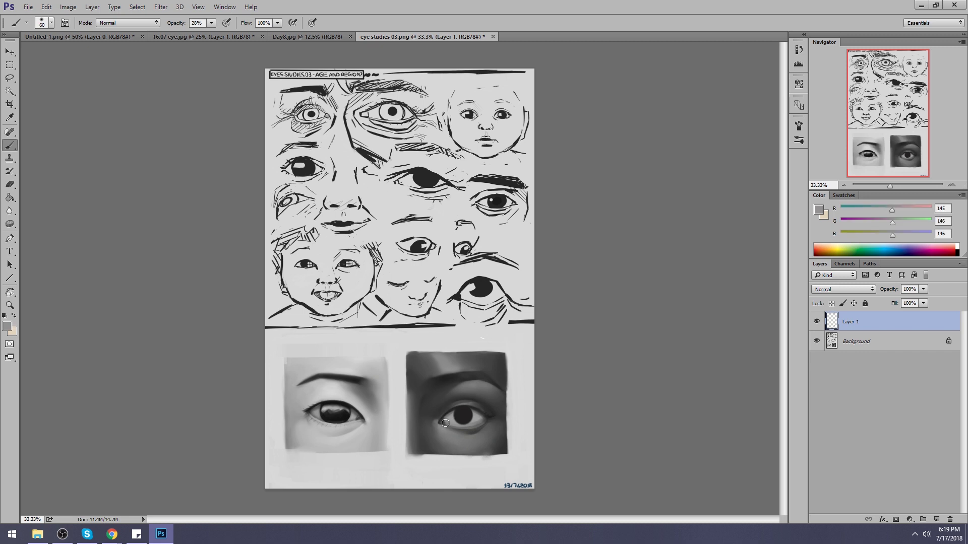
alt+click(448, 413)
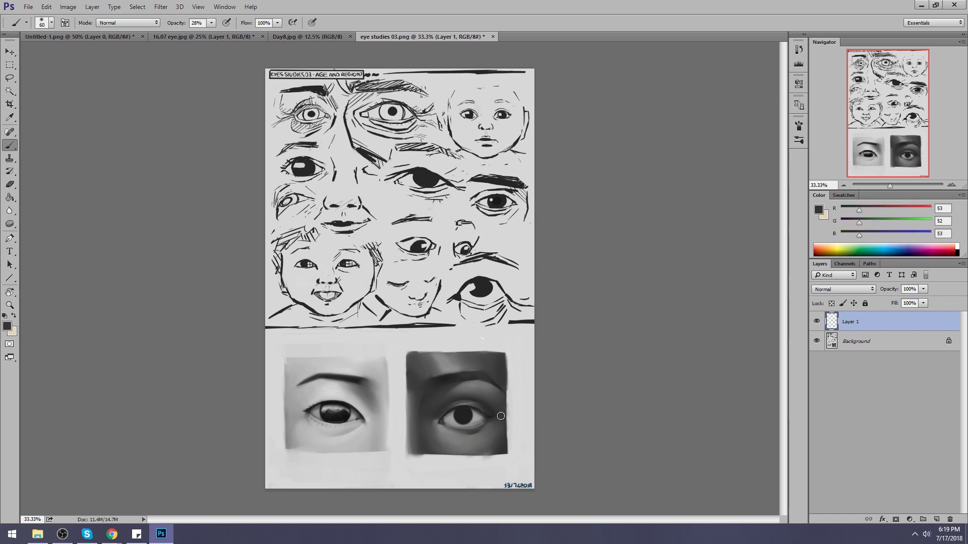
alt+click(459, 413)
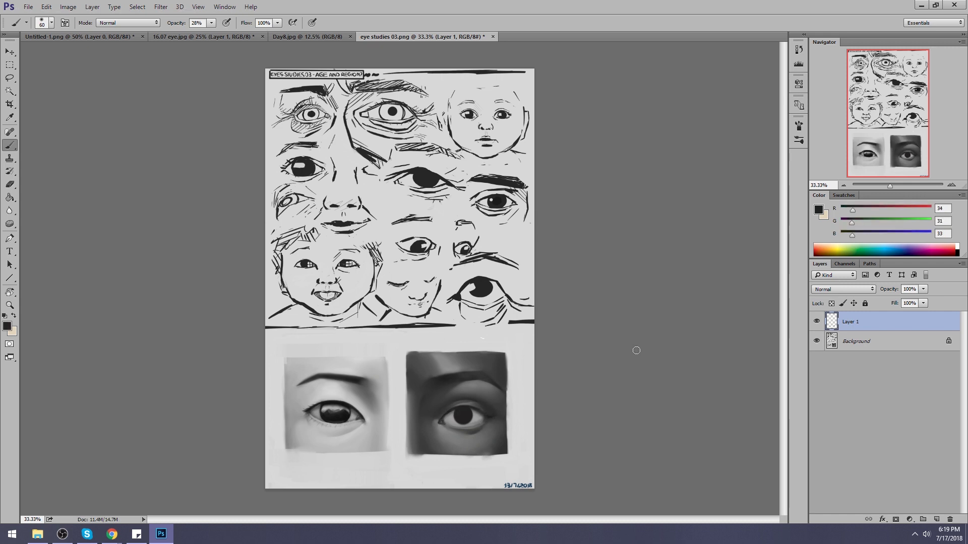
click(798, 49)
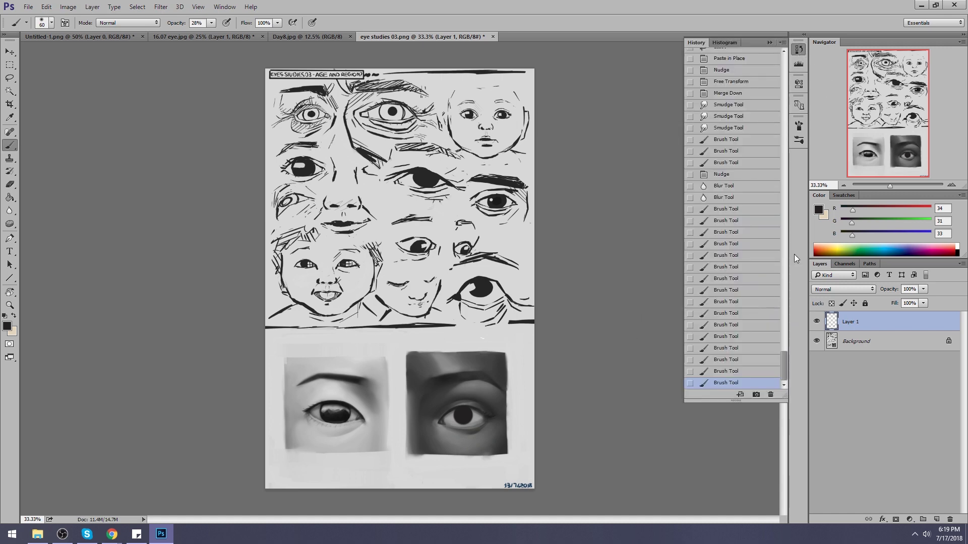
- Merge Layer 1 down, revert to the original snapshot, and add the edited painting as a new layer
key(ctrl+a)
right_click(867, 322)
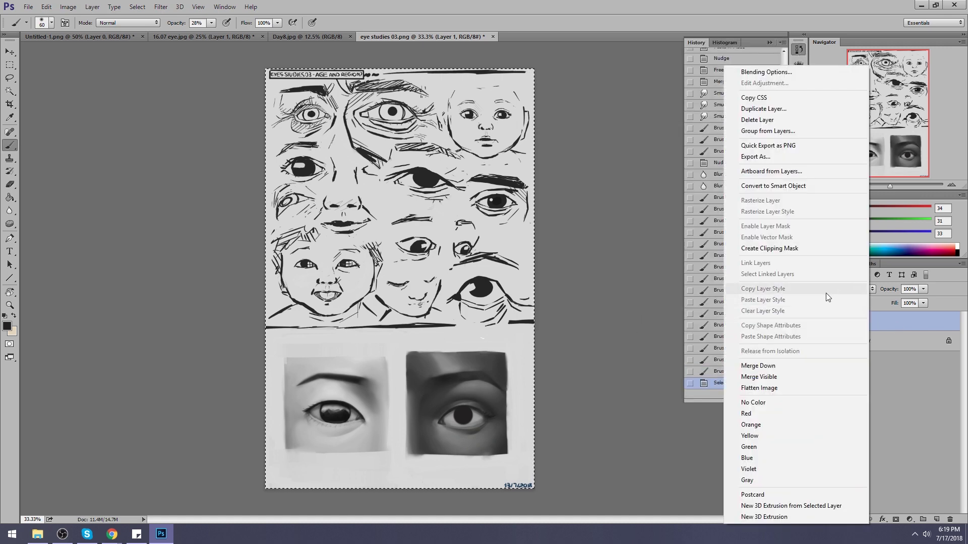
click(758, 365)
key(ctrl+a)
key(ctrl+a)
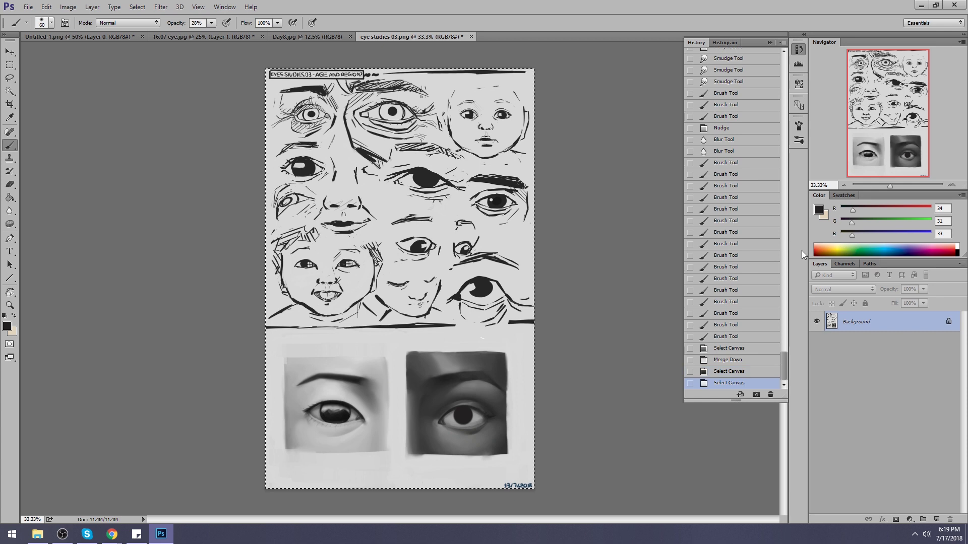
mouse_move(785, 371)
mouse_down()
mouse_move(806, 198)
mouse_move(784, 55)
mouse_up()
click(741, 56)
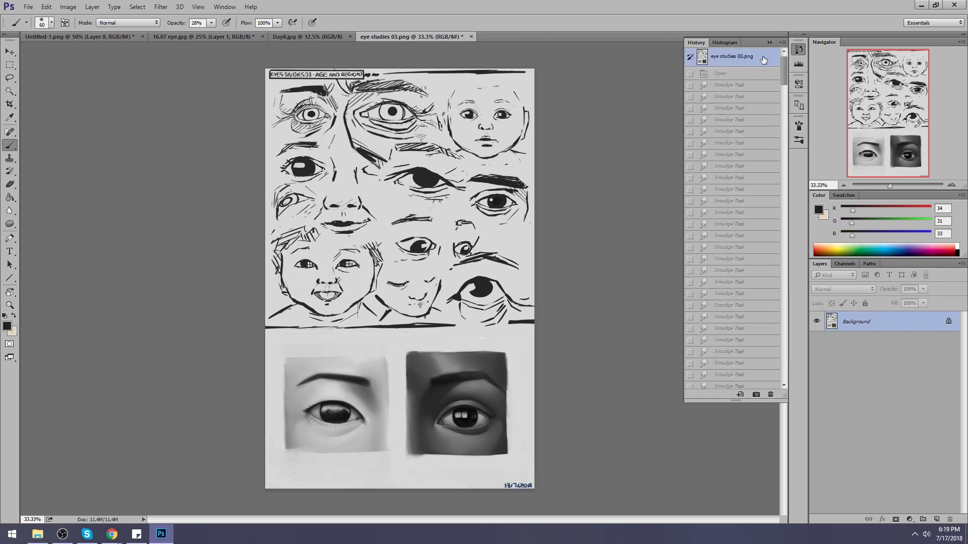
click(768, 43)
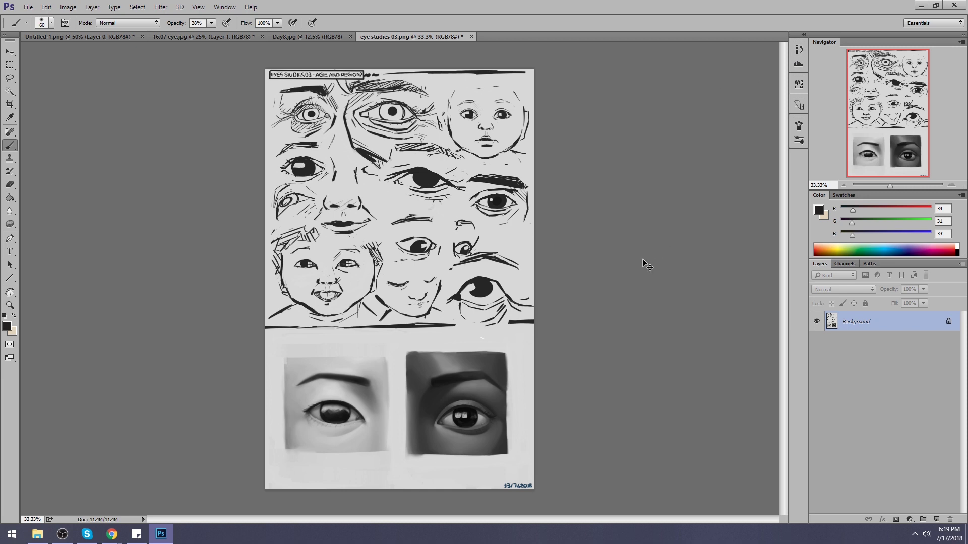
key(ctrl+j)
- Toggle the edited layer's visibility to compare before and after, then set the foreground to black
click(817, 321)
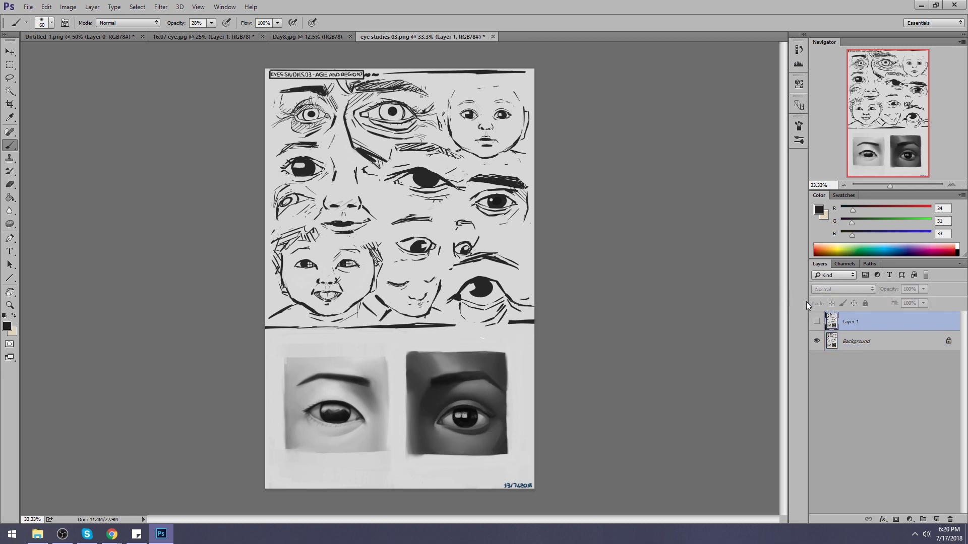
click(817, 321)
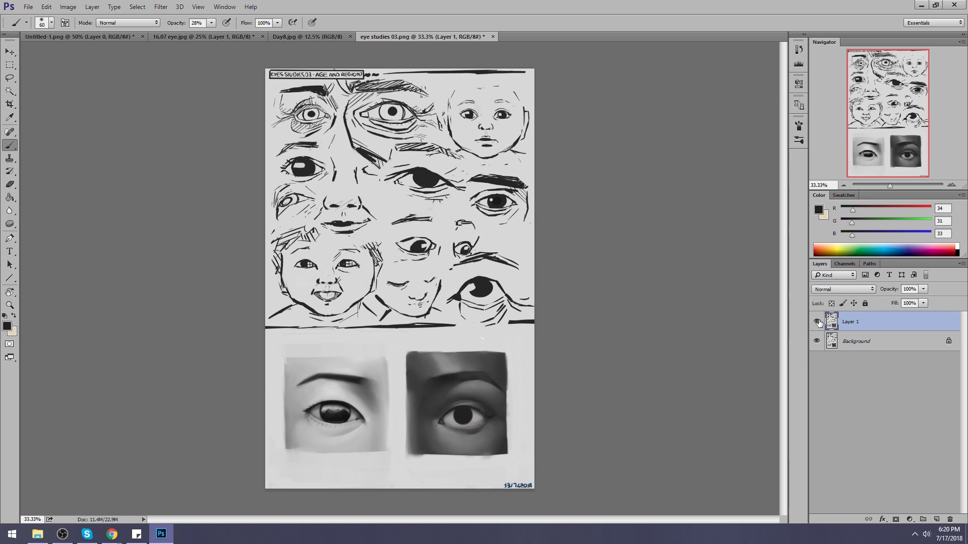
click(820, 321)
click(820, 321)
click(819, 210)
drag(670, 352, 620, 363)
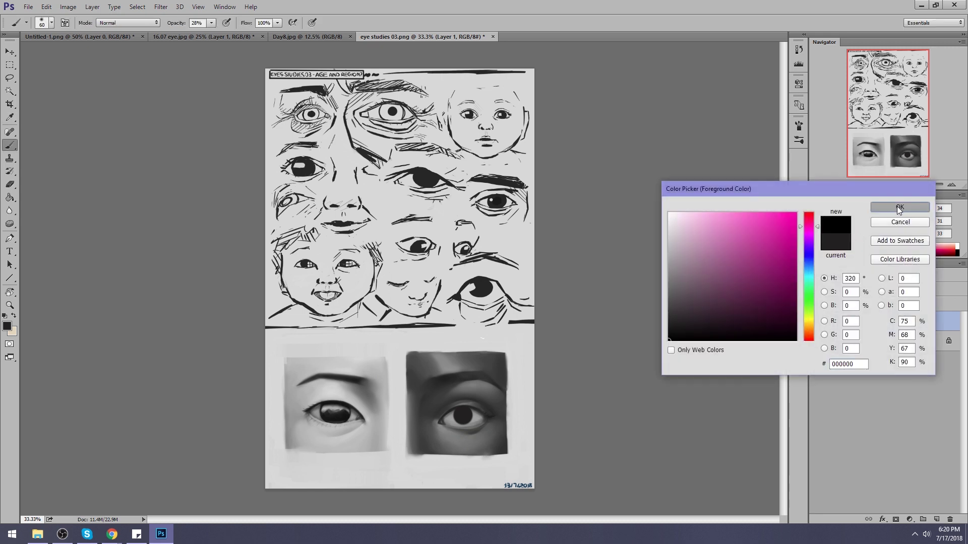
click(896, 207)
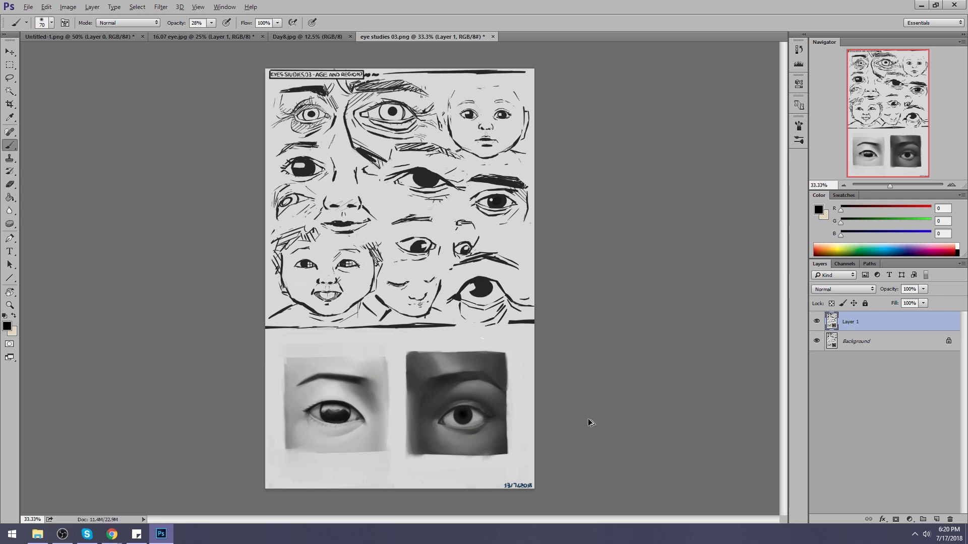
right_click(466, 356)
click(550, 355)
click(714, 351)
key(ctrl+plus)
key(bracketright)
key(bracketright)
key(bracketright)
key(bracketright)
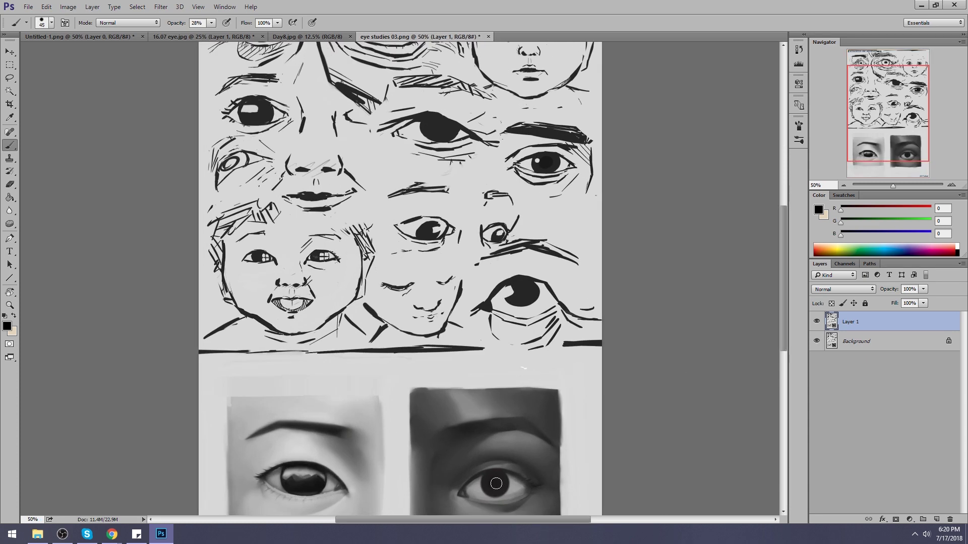
key(bracketright)
key(bracketleft)
key(ctrl+0)
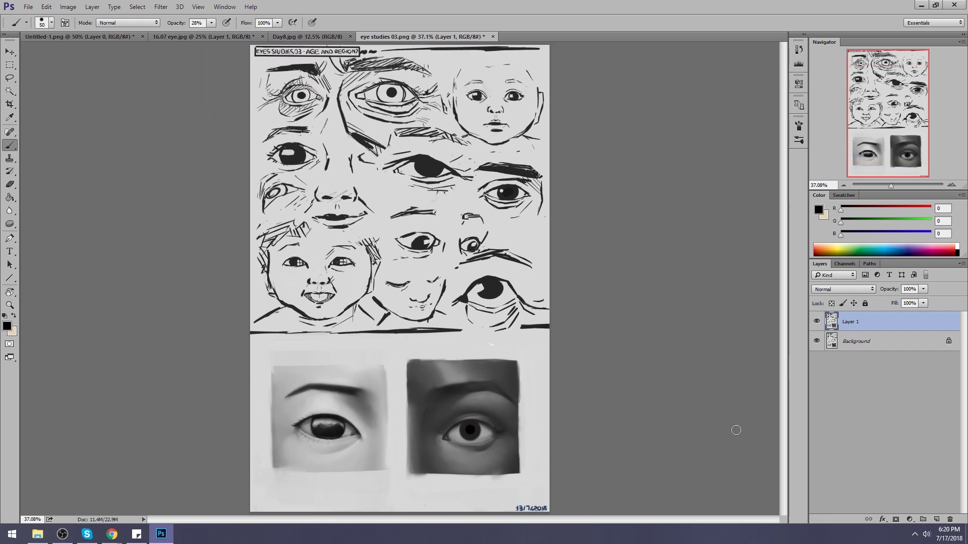
key(ctrl+minus)
key(r)
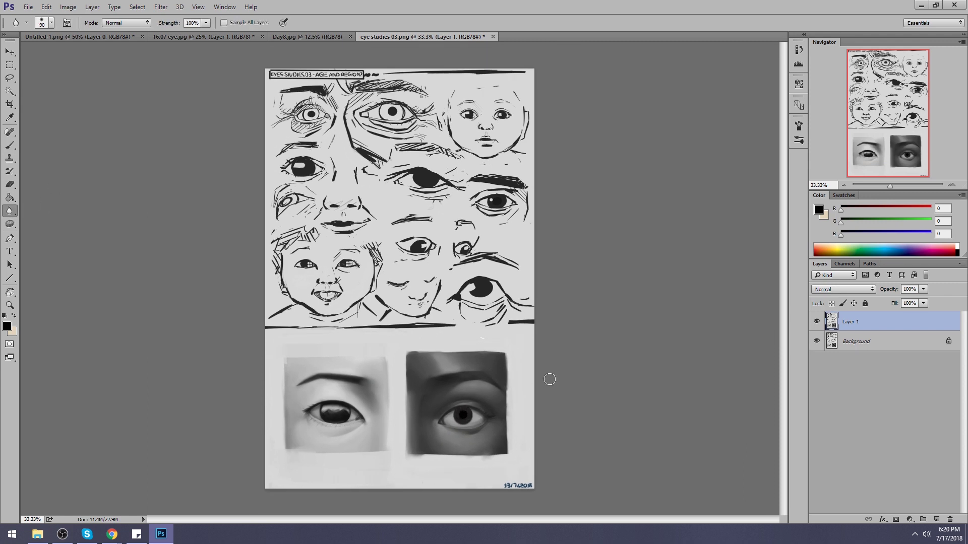
key(b)
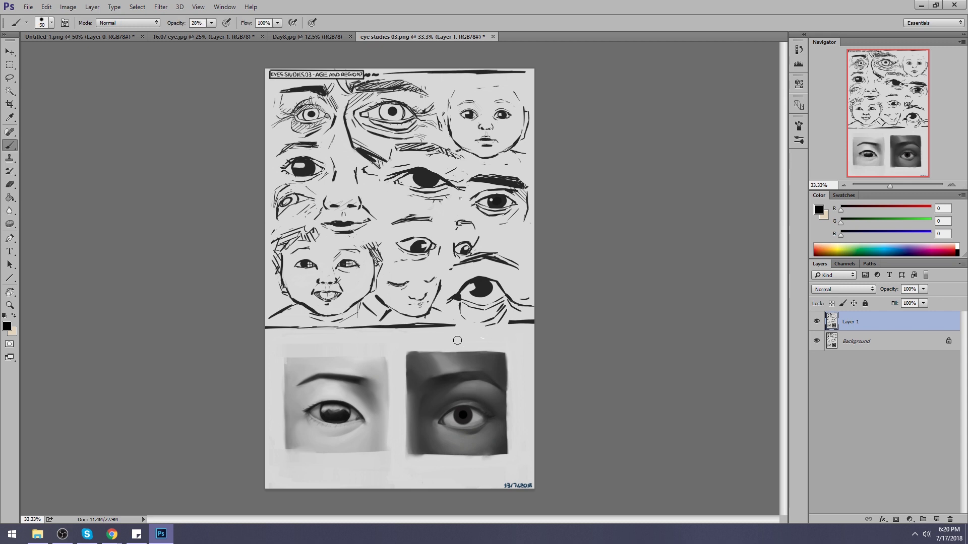
right_click(457, 351)
click(557, 435)
alt+click(465, 414)
key(z)
drag(443, 395, 487, 417)
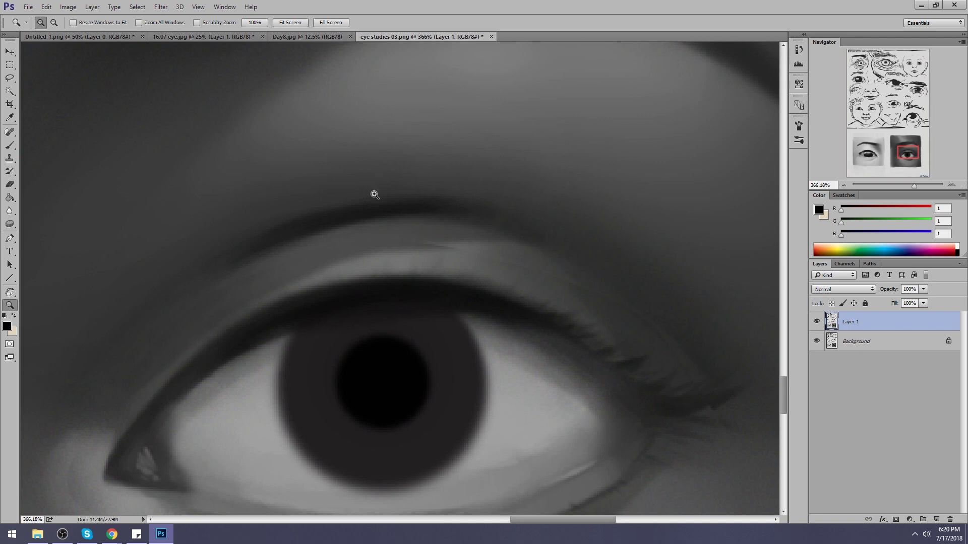
click(10, 210)
drag(10, 210, 45, 229)
key(bracketleft)
key(bracketleft)
key(bracketleft)
key(bracketleft)
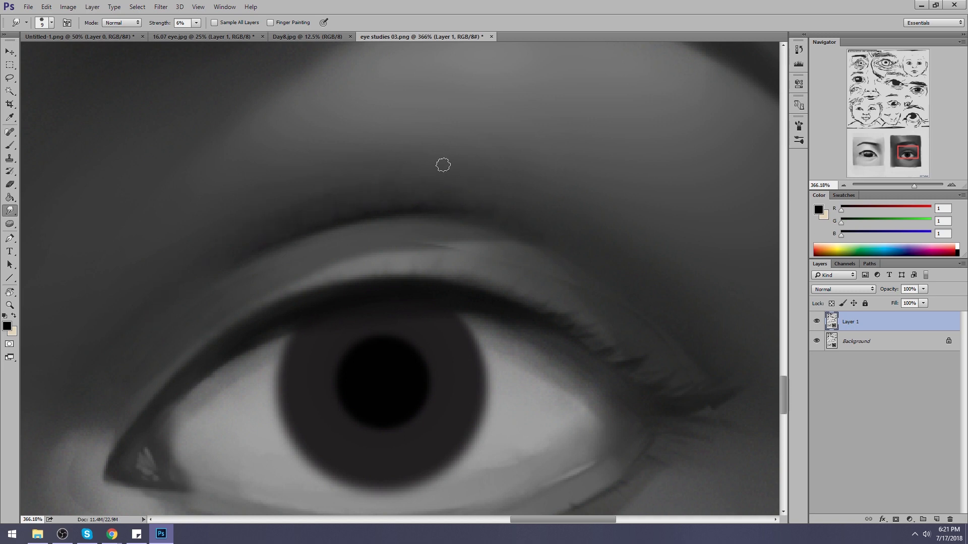
key(ctrl+0)
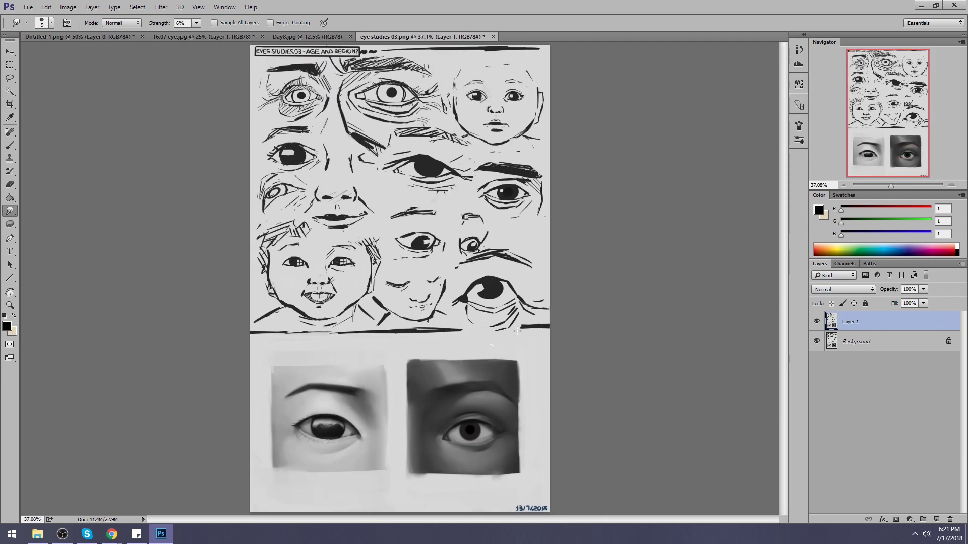
- Paint with greys sampled under and around the eye, toggling Layer 1 to compare with the original
key(b)
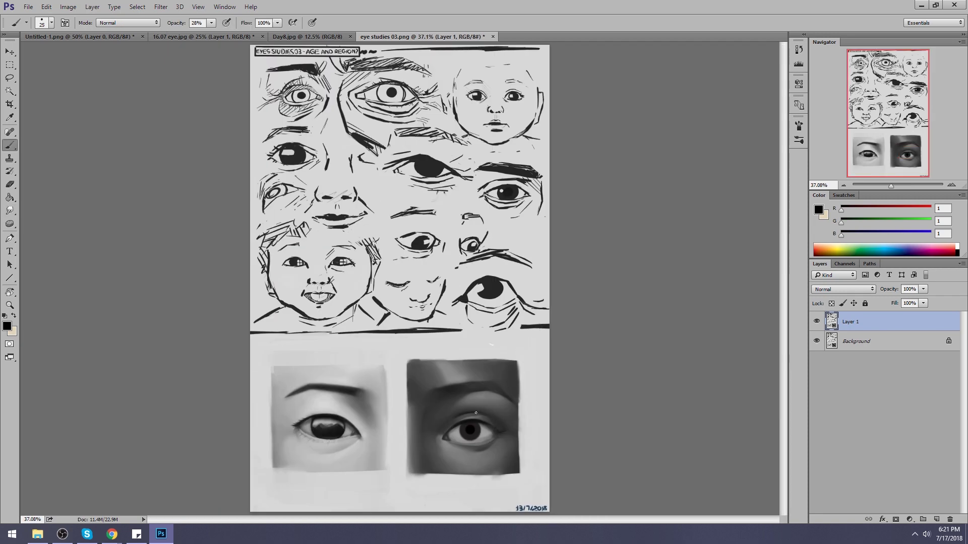
alt+click(477, 427)
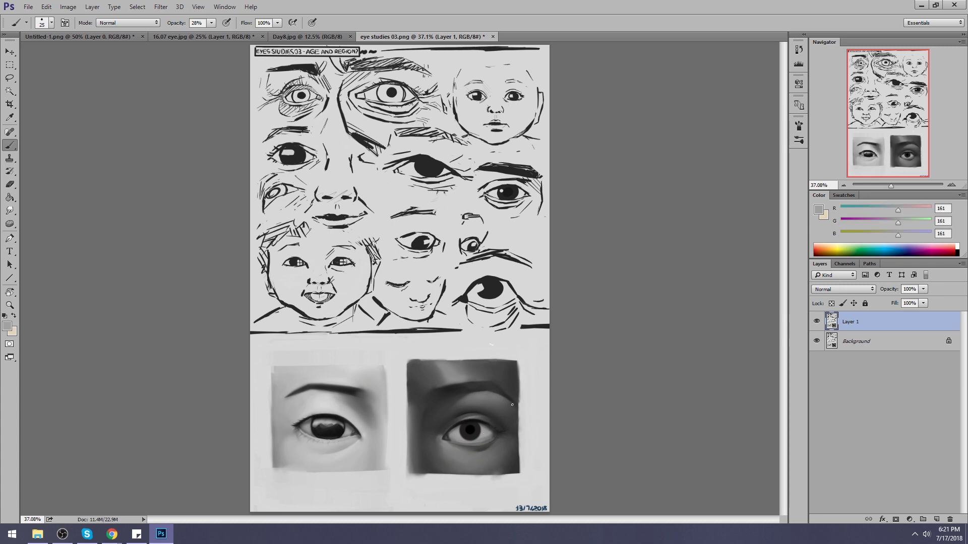
alt+click(458, 444)
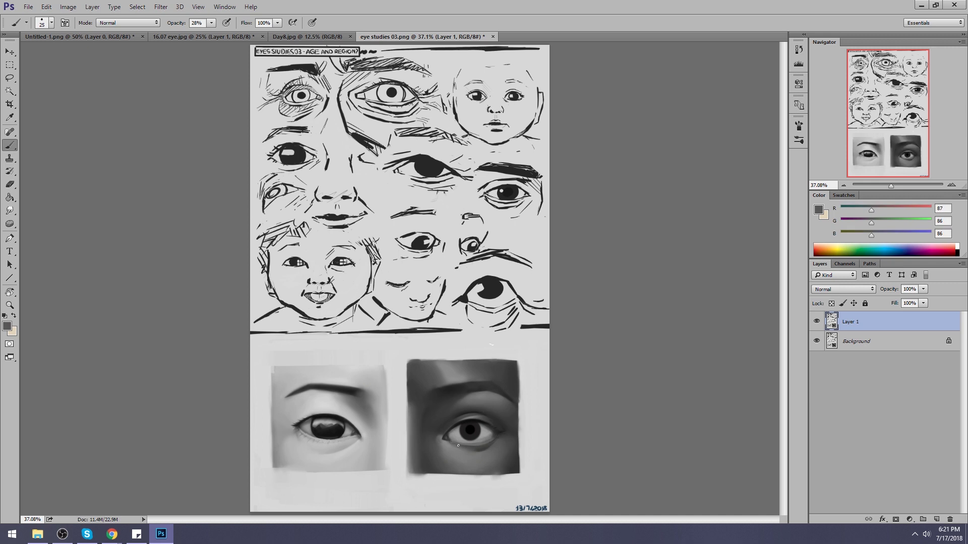
alt+click(454, 443)
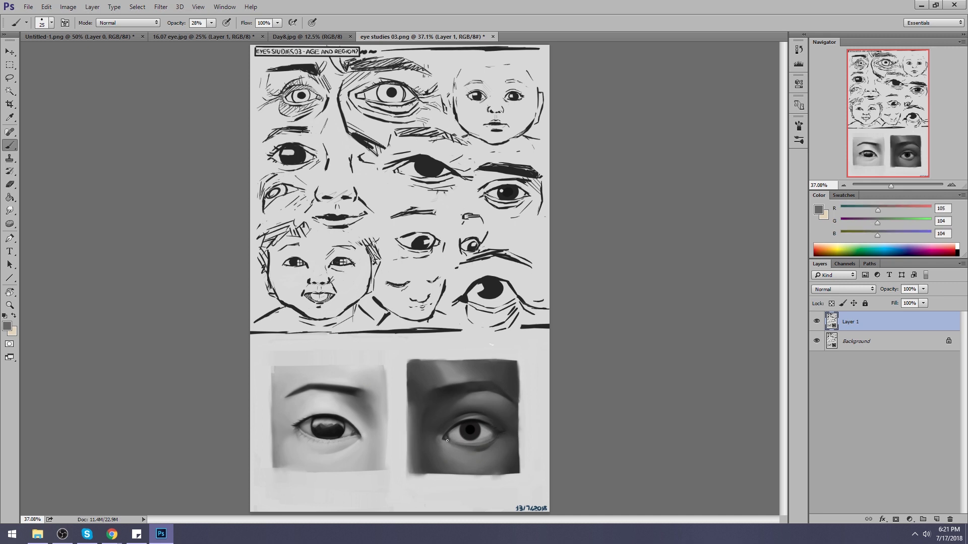
alt+click(450, 439)
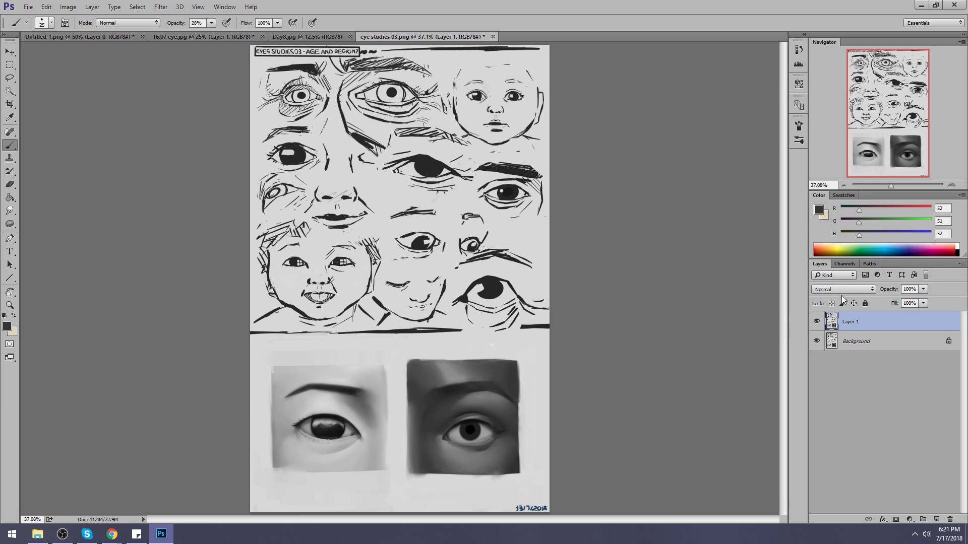
click(818, 322)
click(819, 323)
click(819, 322)
click(819, 323)
- Switch to an 80 px brush and paint with light and slightly darker greys sampled over the eye
right_click(460, 388)
click(528, 421)
click(676, 373)
alt+click(487, 435)
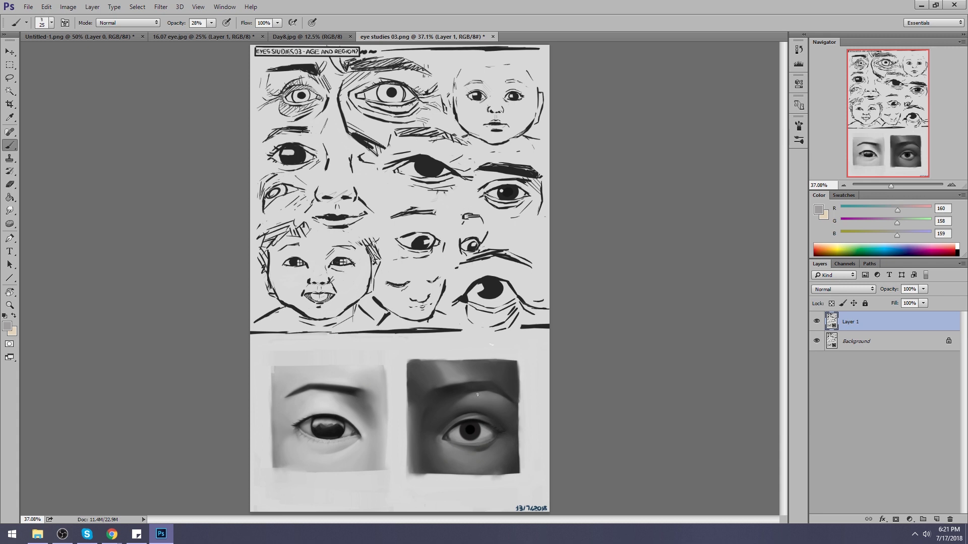
alt+click(488, 427)
alt+click(455, 372)
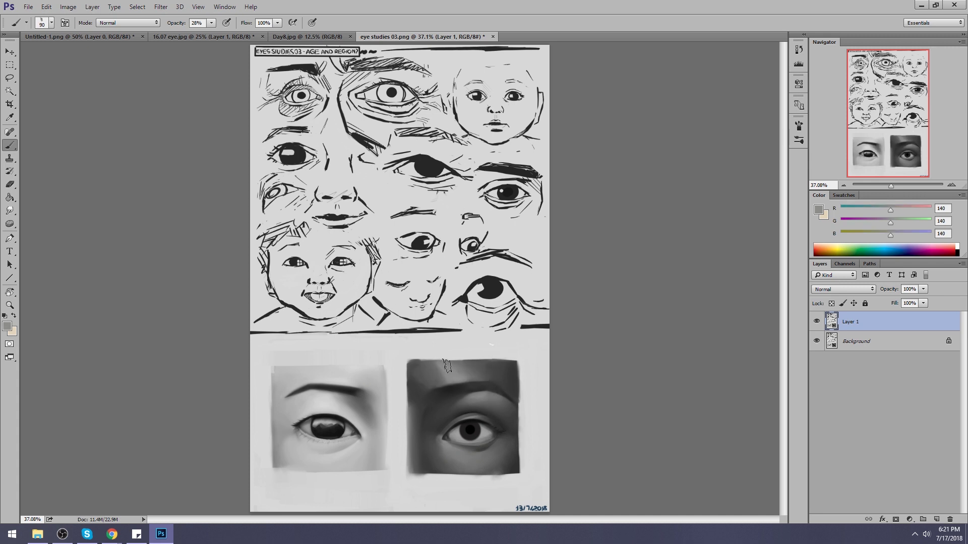
- Set up the Smudge tool at size 60 and hide Layer 1 to view the original eye
click(10, 210)
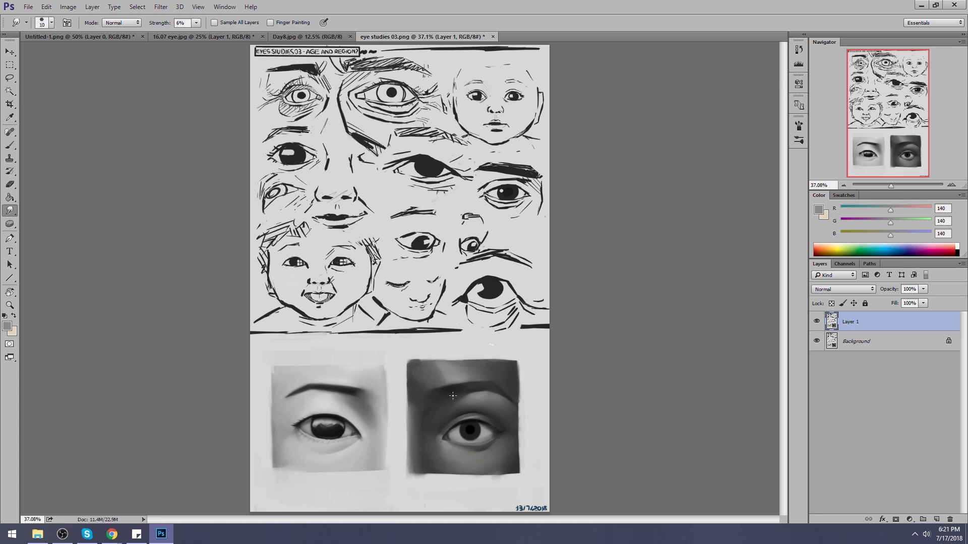
key(bracketleft)
key(bracketleft)
click(817, 326)
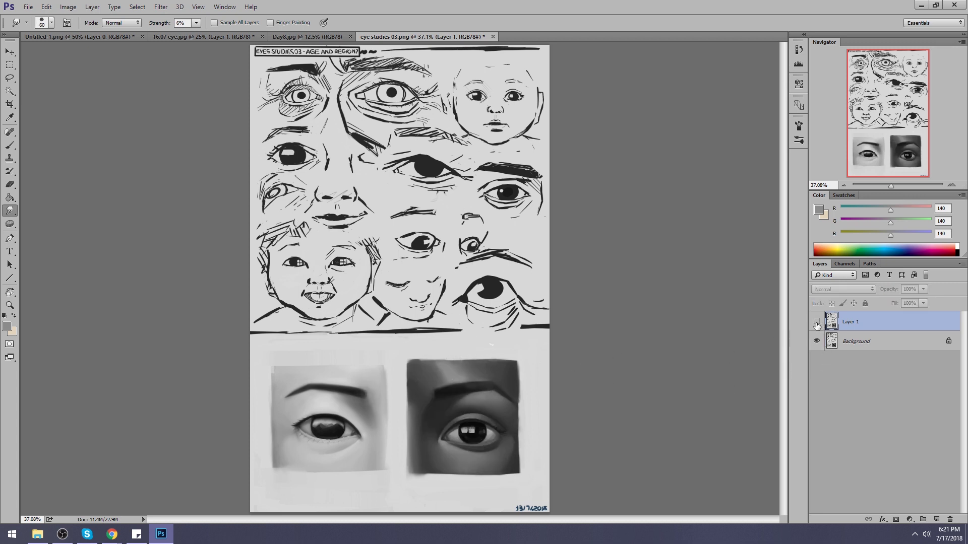
- Merge Layer 1 into the Background, save and close eye studies 03.png, then go to Day8.jpg
click(817, 324)
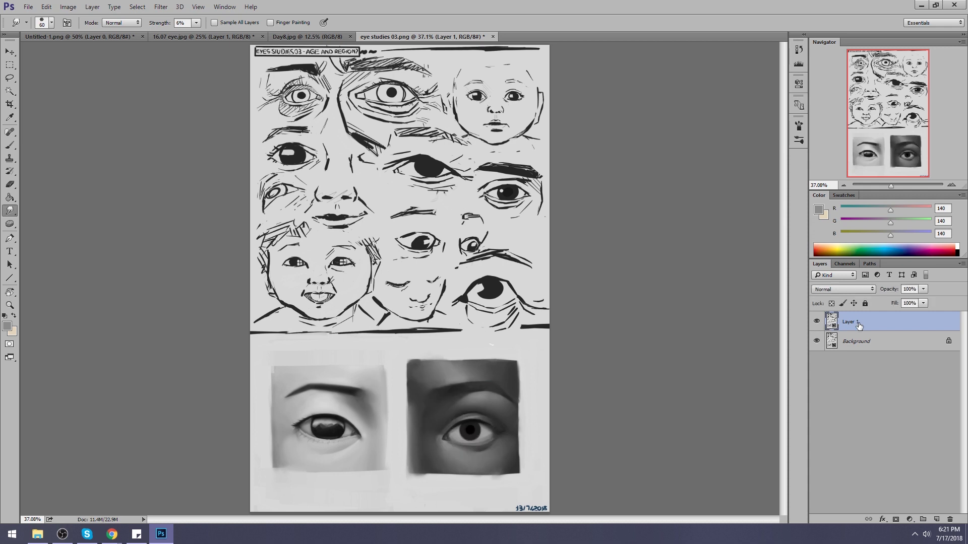
right_click(878, 326)
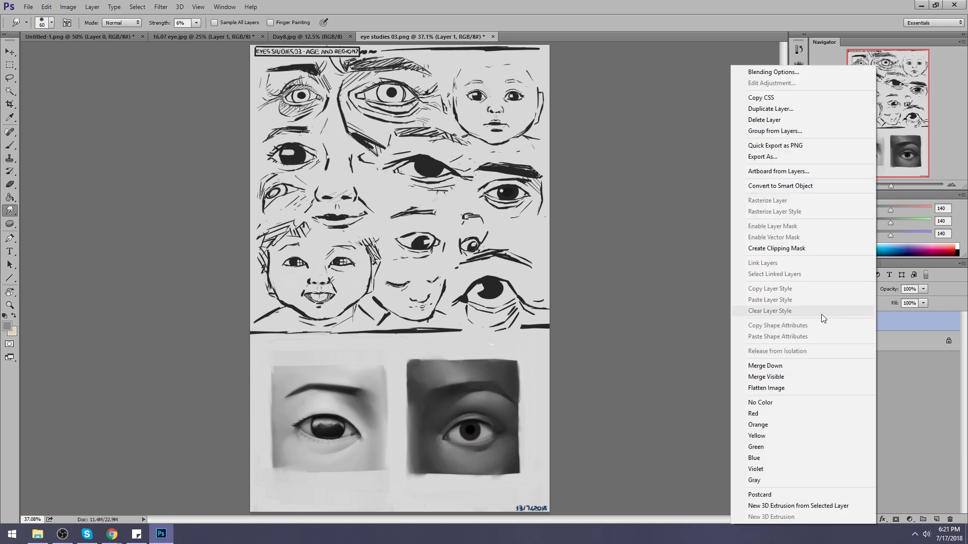
click(794, 365)
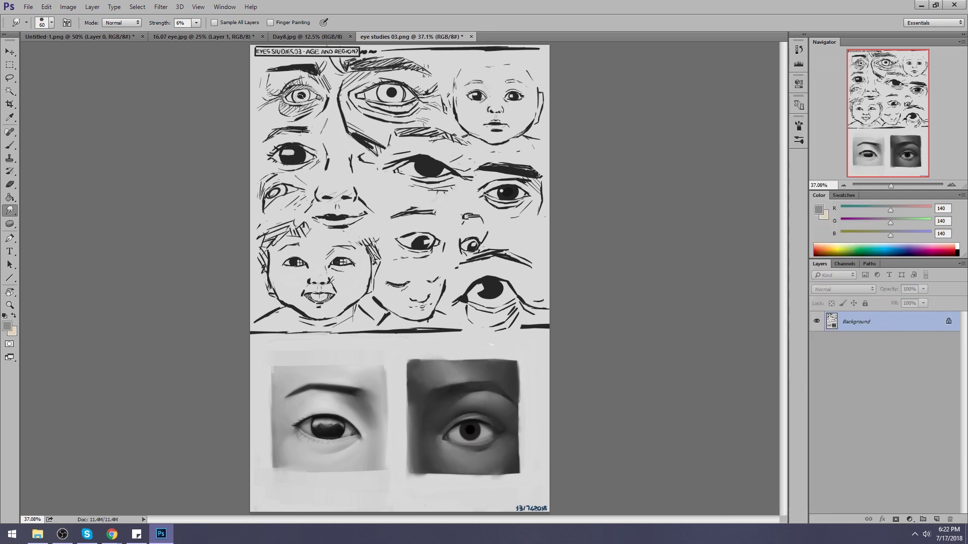
click(472, 37)
key(Return)
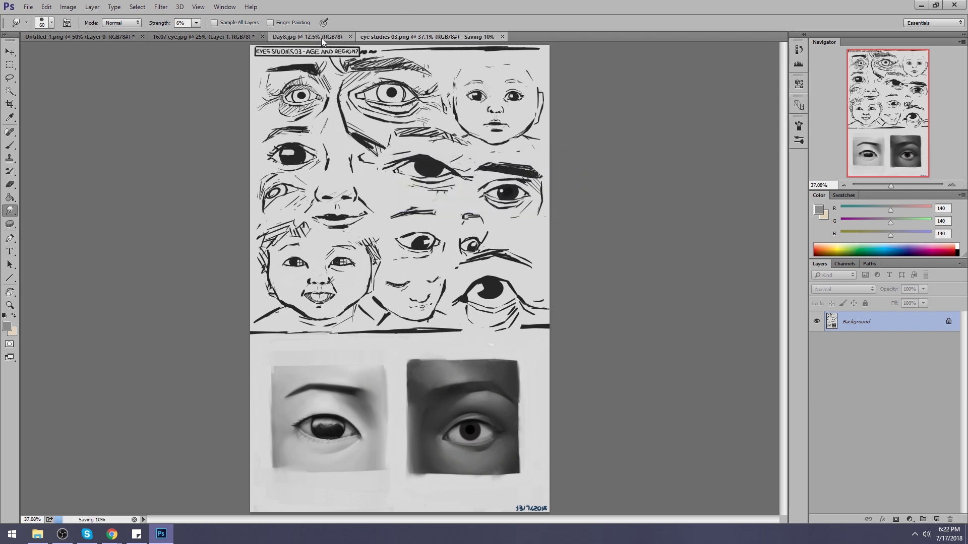
click(322, 38)
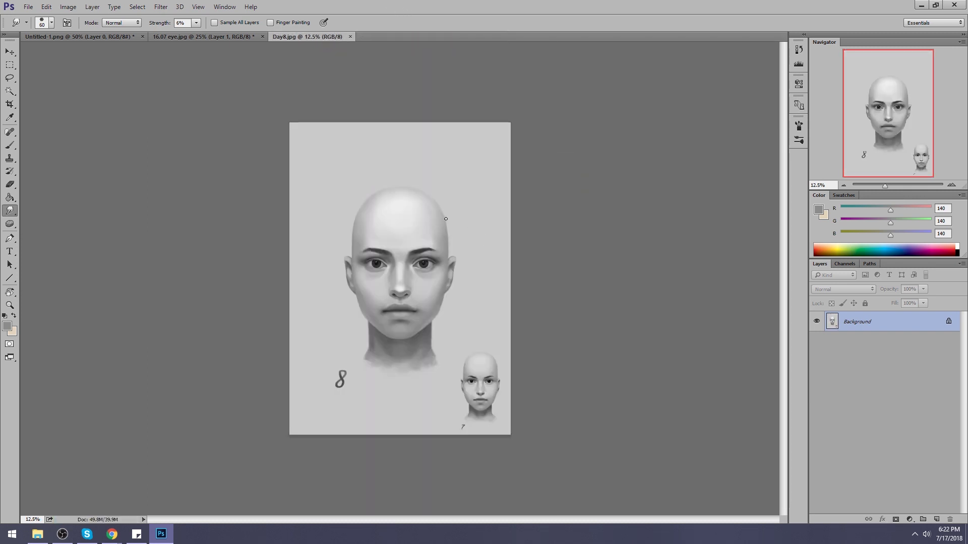
- Zoom in on the face and set up a 100 px soft brush enlarged to 700 px
key(z)
drag(277, 194, 552, 390)
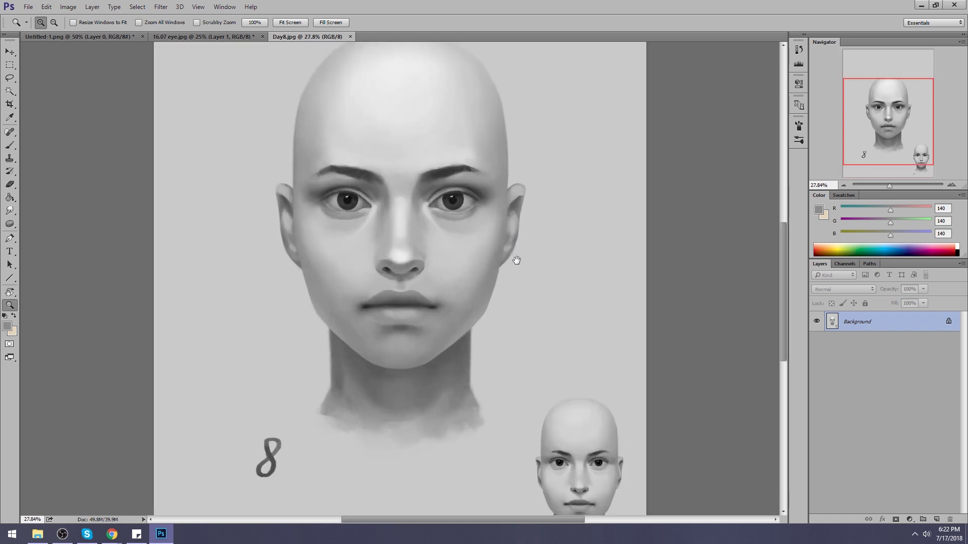
drag(517, 260, 505, 262)
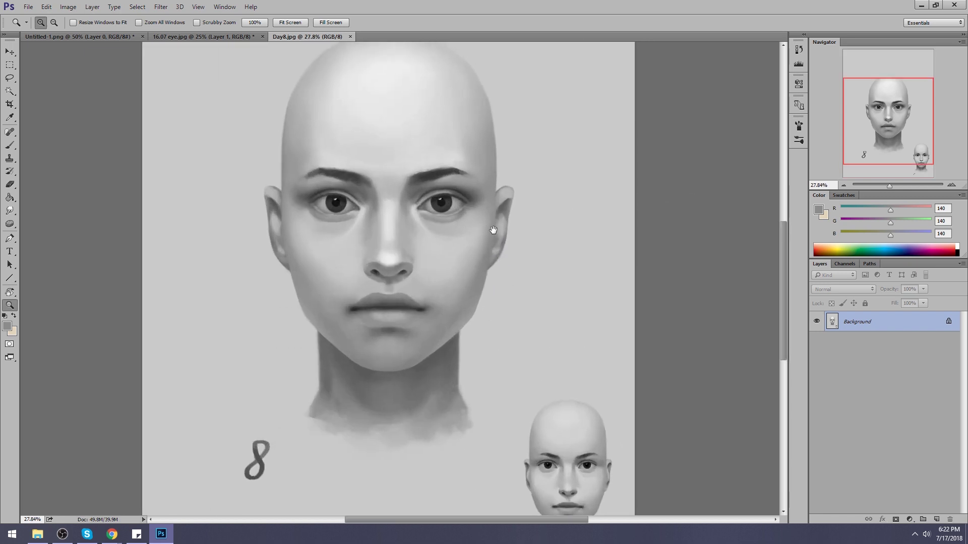
drag(493, 231, 493, 227)
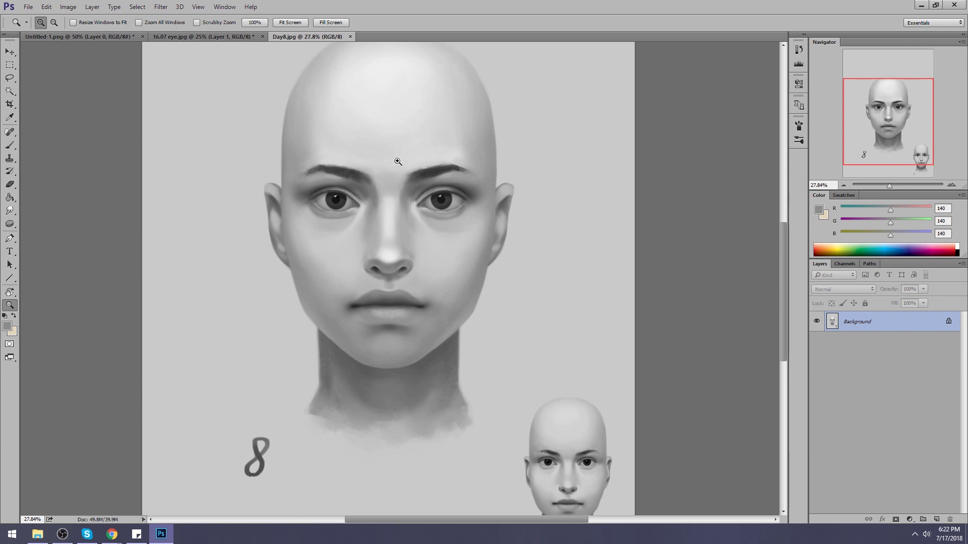
key(b)
alt+click(425, 231)
right_click(404, 193)
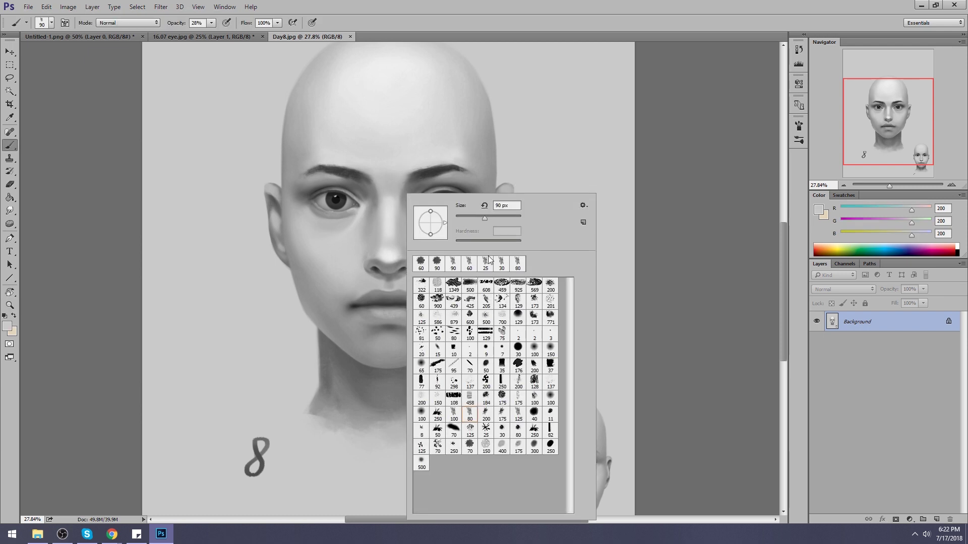
double_click(536, 349)
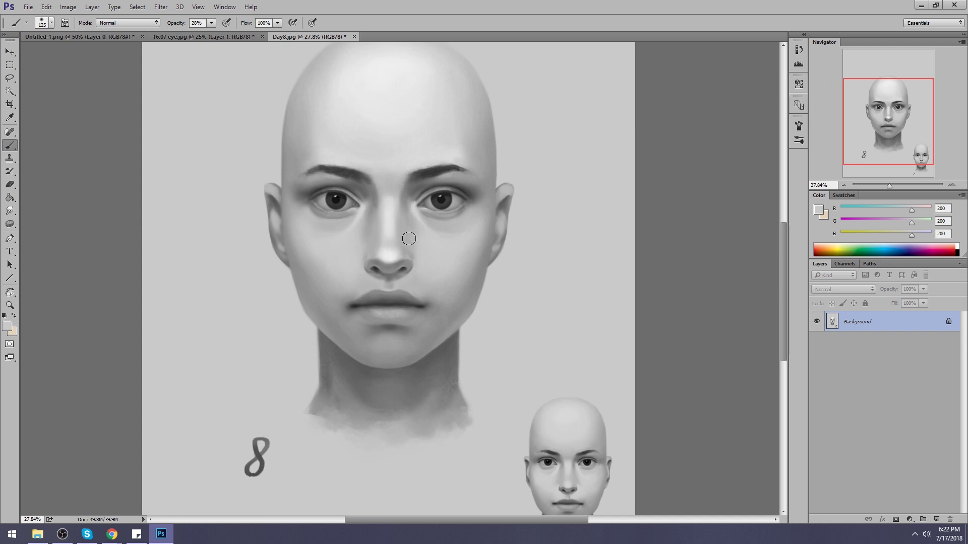
key(bracketright)
key(bracketright)
key(bracketright)
key(bracketright)
key(bracketright)
key(bracketright)
key(bracketright)
key(bracketright)
key(bracketright)
key(bracketright)
- Paint sampled light greys over the nose bridge and the area between the eyes
alt+click(392, 221)
drag(379, 208, 356, 247)
alt+click(389, 254)
drag(379, 215, 378, 206)
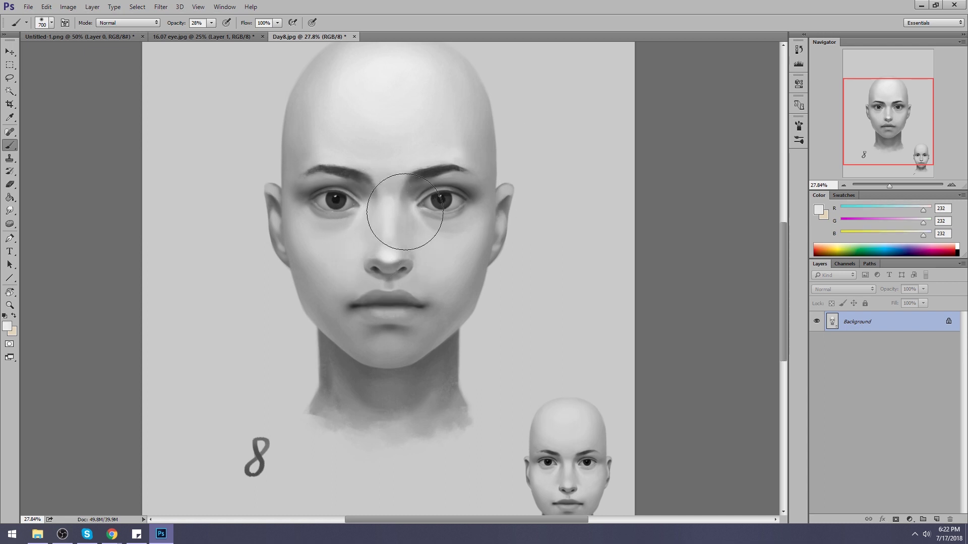
alt+click(413, 185)
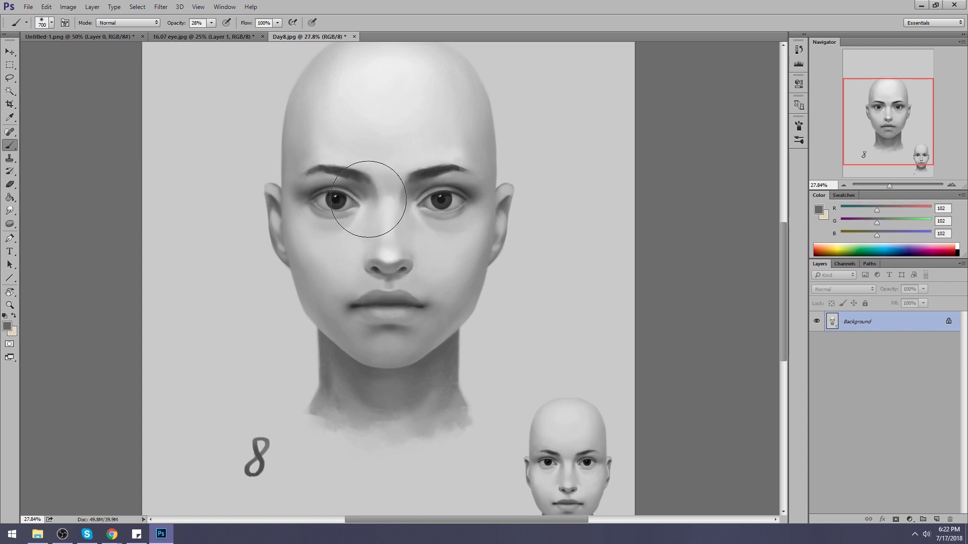
alt+click(388, 201)
drag(386, 204, 382, 206)
alt+click(391, 209)
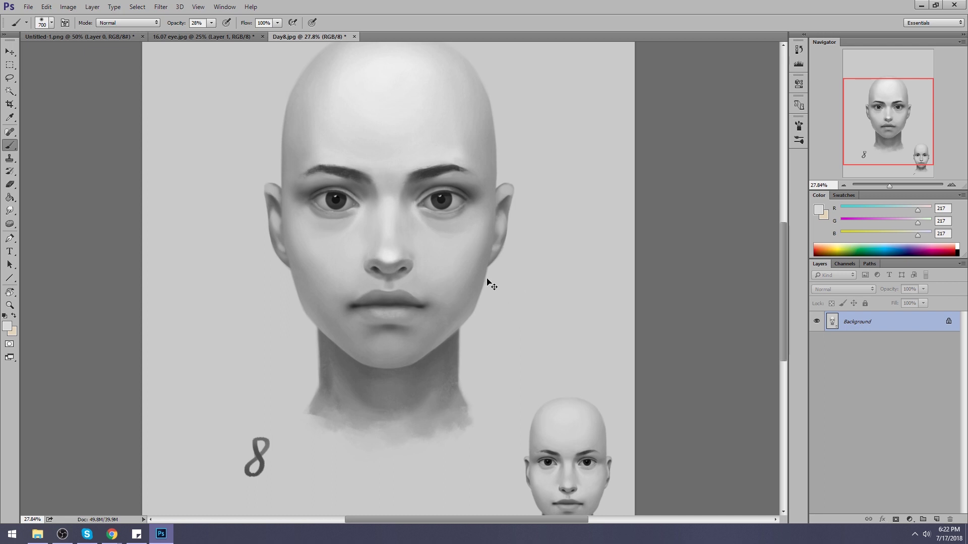
scroll(486, 274, down, 3)
alt+click(405, 280)
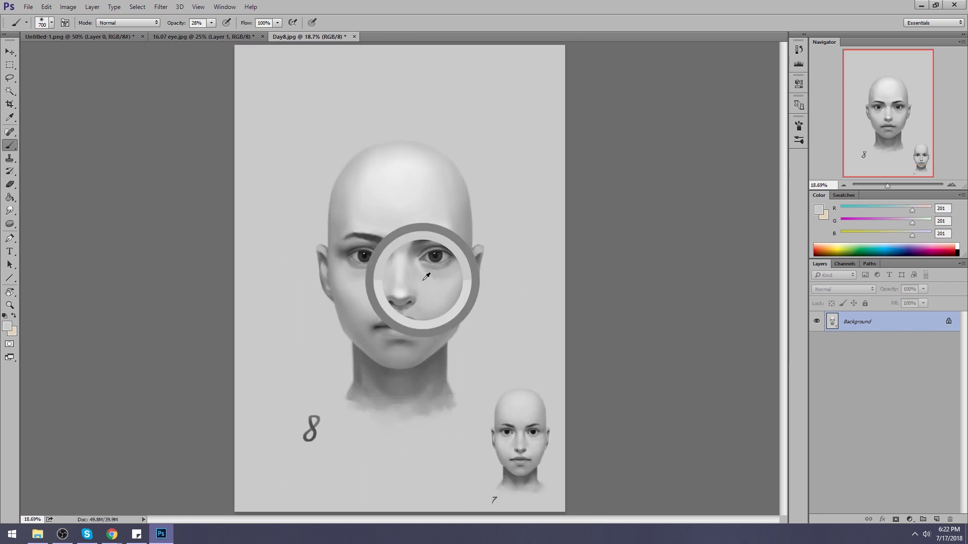
- Lighten the skin under the right eye with a sampled pale skin tone, then resize the brush to 500
key(r)
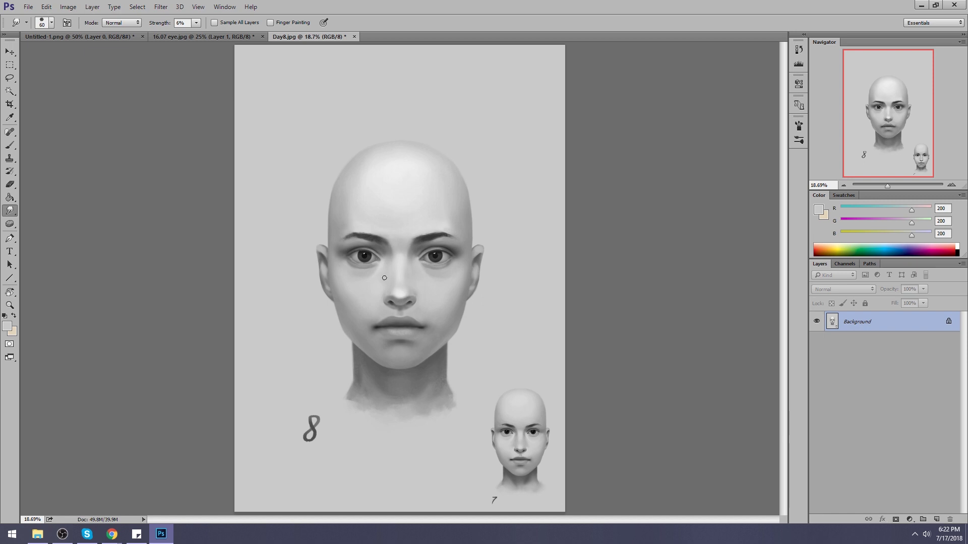
key(b)
alt+click(370, 263)
key(bracketleft)
key(bracketleft)
key(bracketleft)
key(bracketleft)
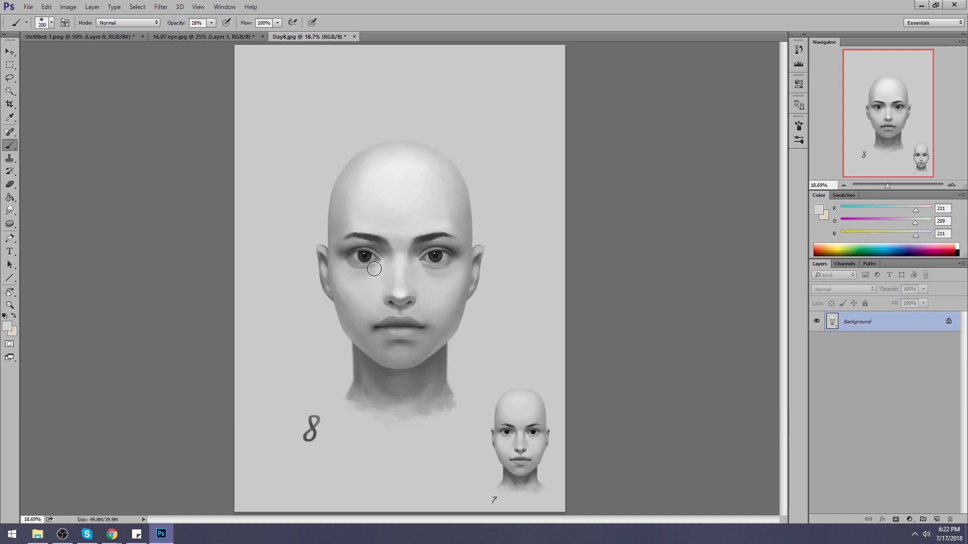
drag(447, 272, 430, 270)
key(bracketleft)
key(bracketright)
key(bracketright)
key(bracketright)
key(bracketright)
key(bracketright)
key(bracketleft)
- Lighten the inner corners of both eyes with a light nose tone at 150 px, then load near-black at 400 px
alt+click(384, 247)
key(bracketleft)
key(bracketleft)
key(bracketleft)
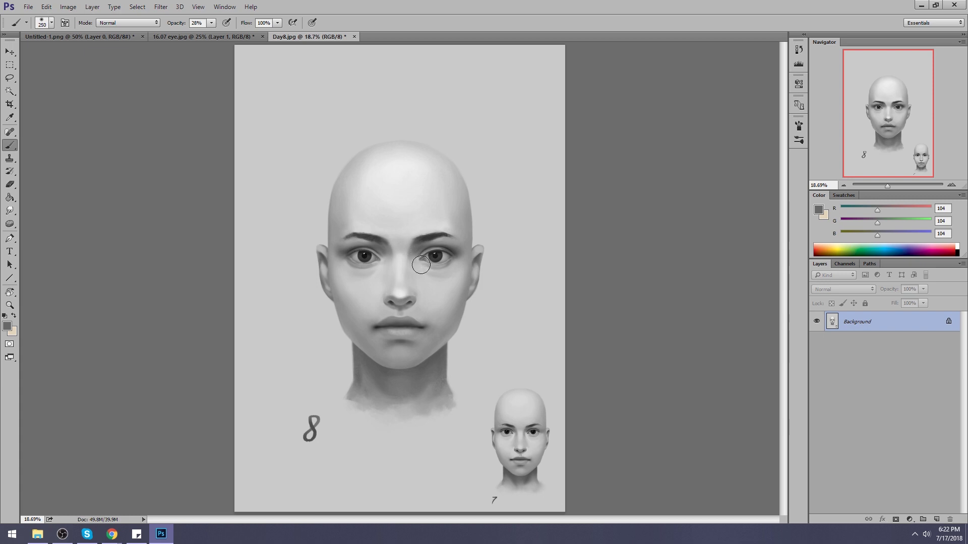
key(bracketright)
key(bracketright)
key(bracketright)
alt+click(406, 288)
key(ctrl+plus)
key(ctrl+plus)
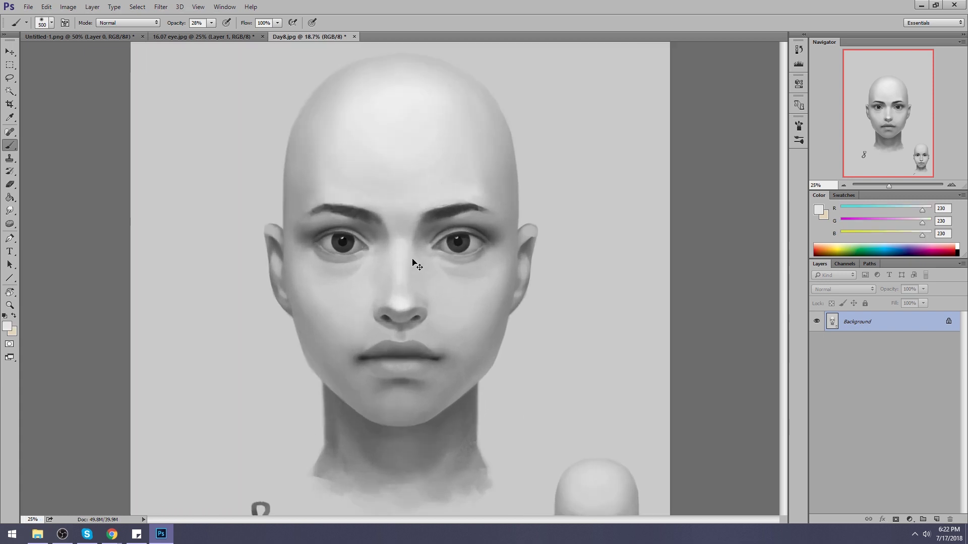
key(bracketleft)
key(bracketleft)
key(bracketleft)
key(bracketleft)
key(bracketleft)
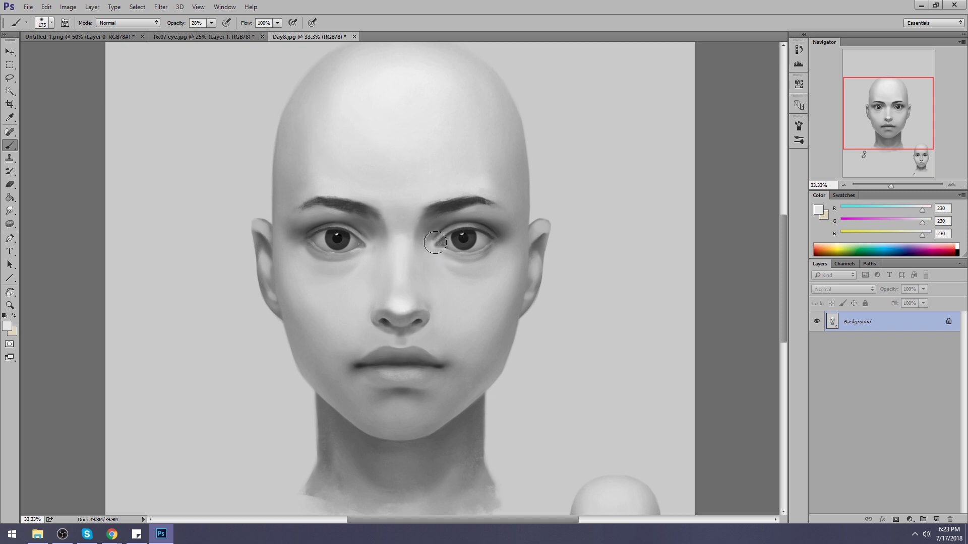
key(bracketleft)
drag(364, 246, 363, 249)
drag(437, 249, 436, 247)
key(bracketright)
key(bracketright)
key(bracketright)
key(bracketright)
key(bracketright)
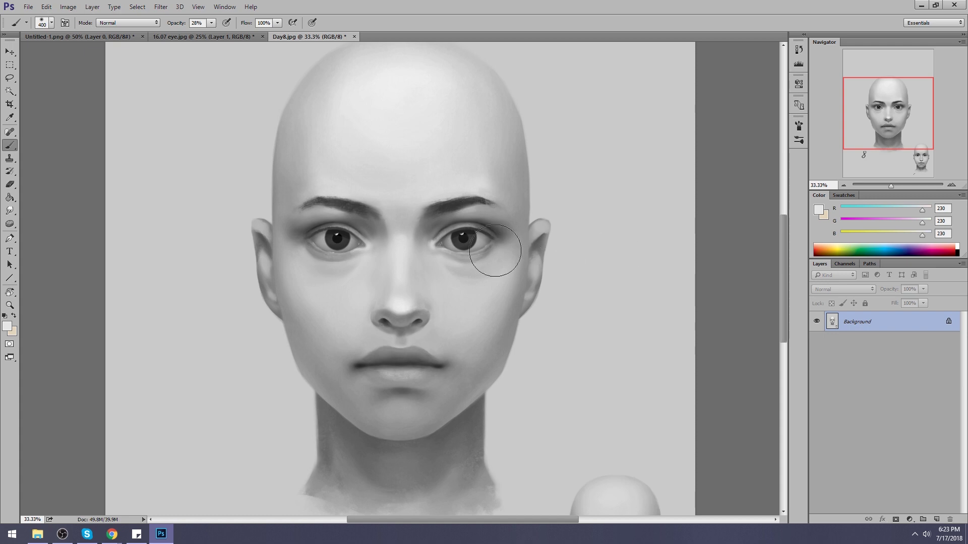
alt+click(470, 232)
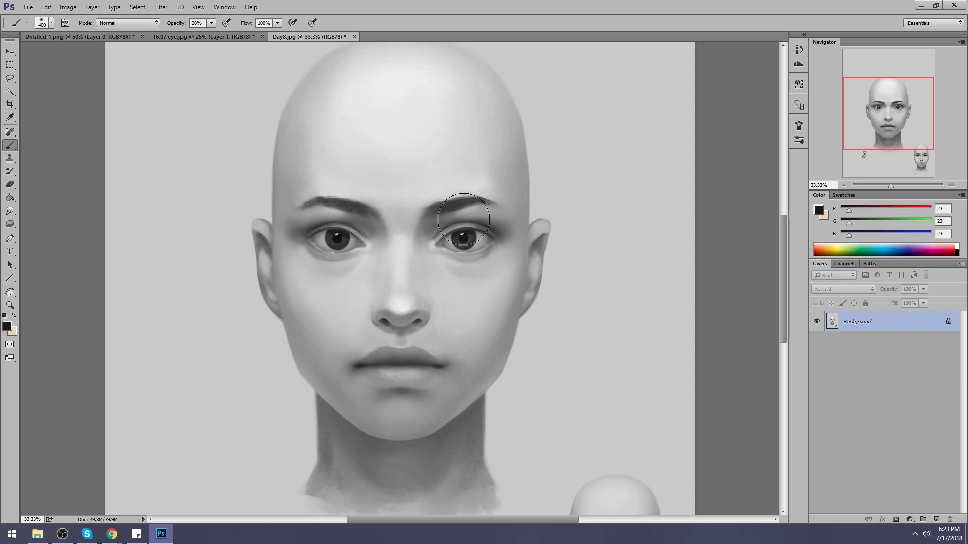
key(ctrl+0)
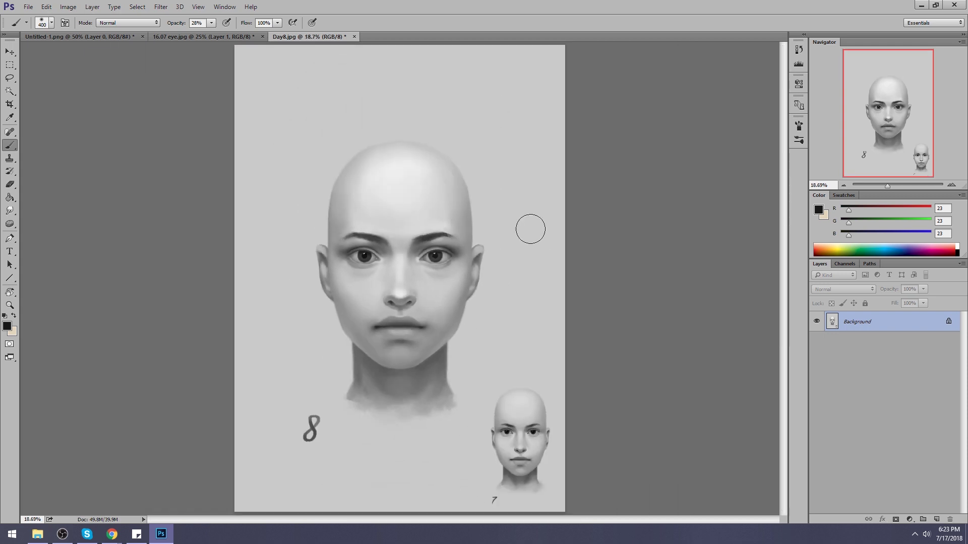
- Switch the brush to Lighten mode at 600 px and brighten the outer corners of both eyes
alt+click(336, 239)
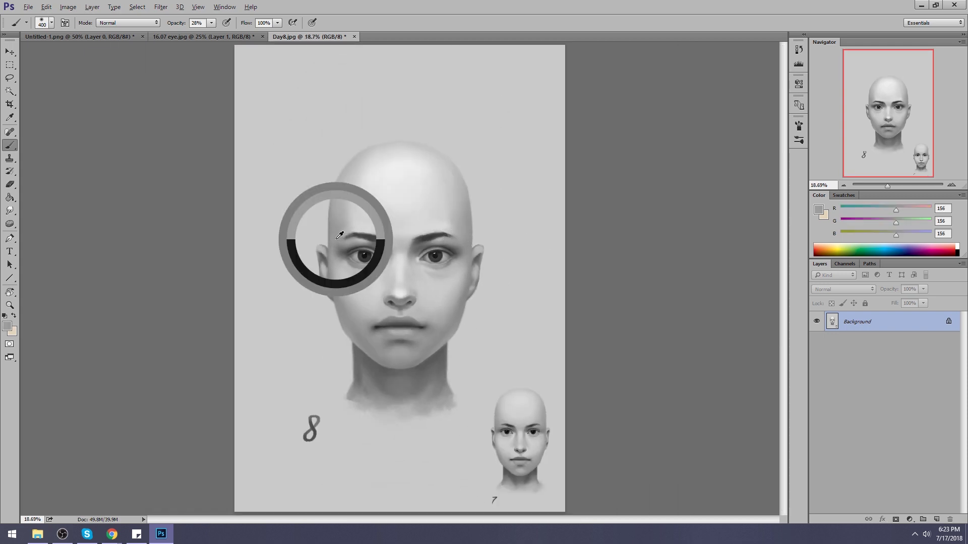
click(134, 24)
click(127, 97)
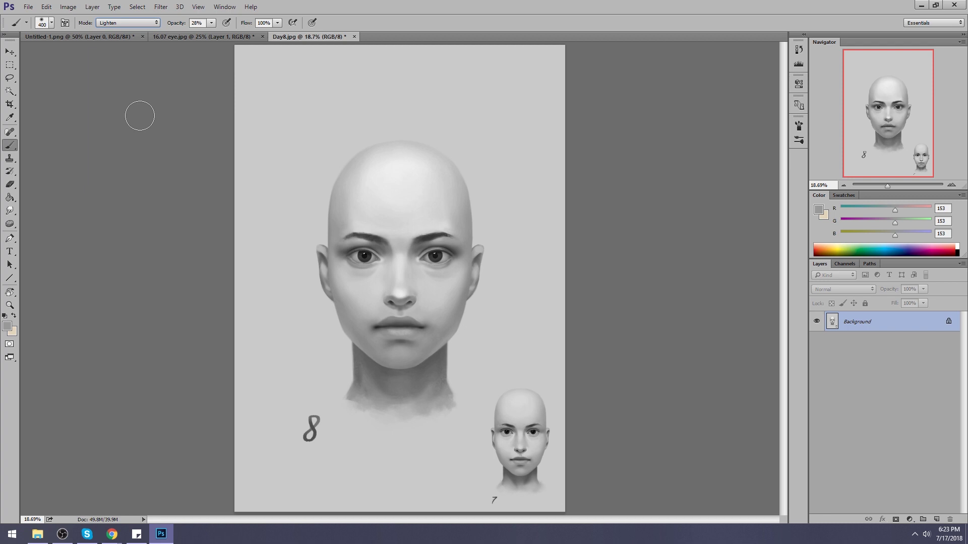
key(bracketright)
key(bracketright)
drag(338, 250, 340, 251)
mouse_move(461, 248)
mouse_down()
mouse_move(489, 240)
mouse_move(462, 251)
mouse_up()
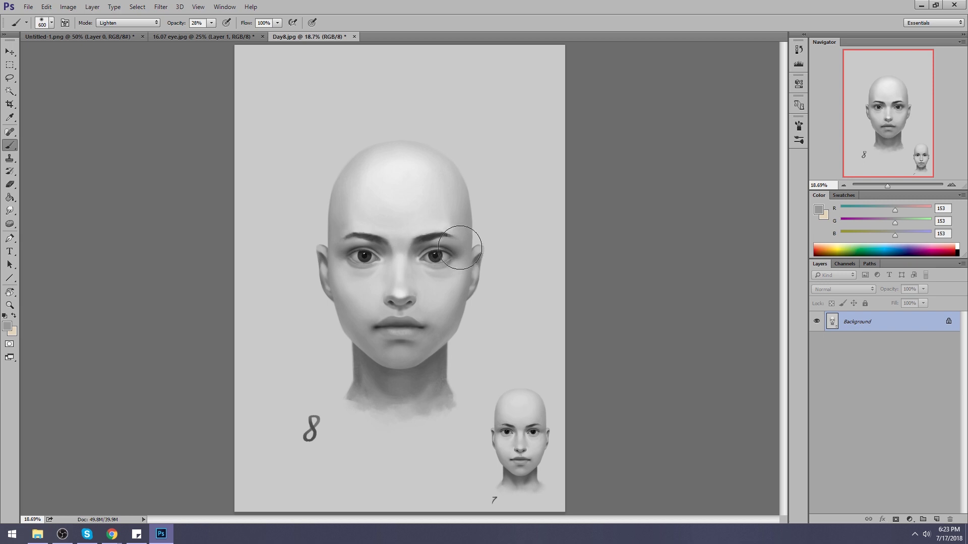
alt+click(400, 173)
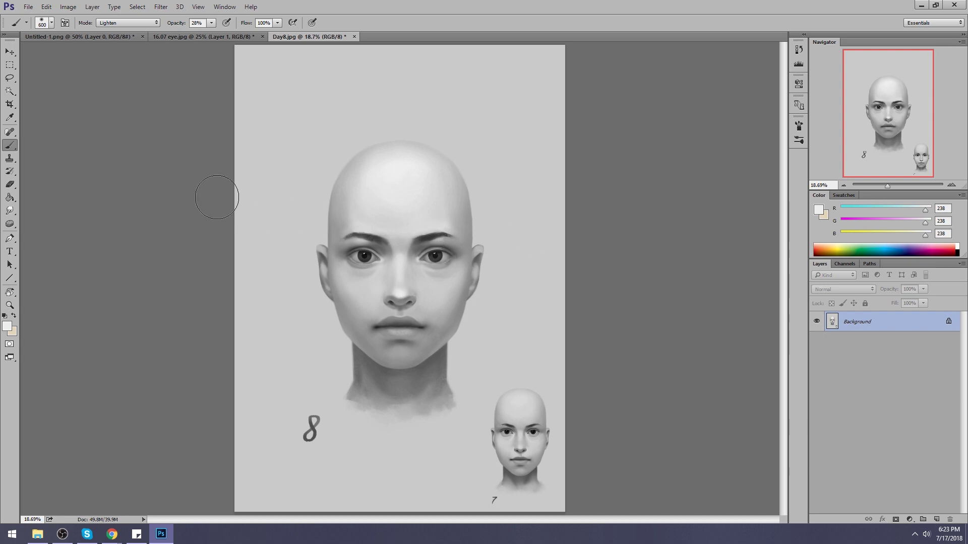
- Set the Smudge tool's strength to 2%
click(9, 210)
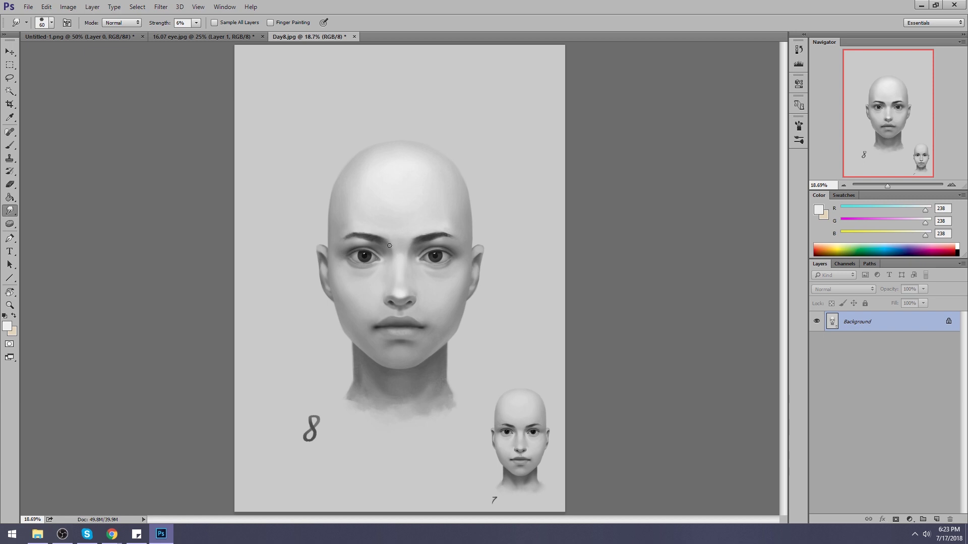
click(197, 22)
drag(194, 35, 198, 33)
- Lighten both cheeks under the eyes with a sampled cheek tone, then load a darker grey at 400 px
key(b)
alt+click(437, 262)
mouse_move(387, 276)
mouse_down()
mouse_move(356, 279)
mouse_move(386, 268)
mouse_move(439, 286)
mouse_move(419, 272)
mouse_up()
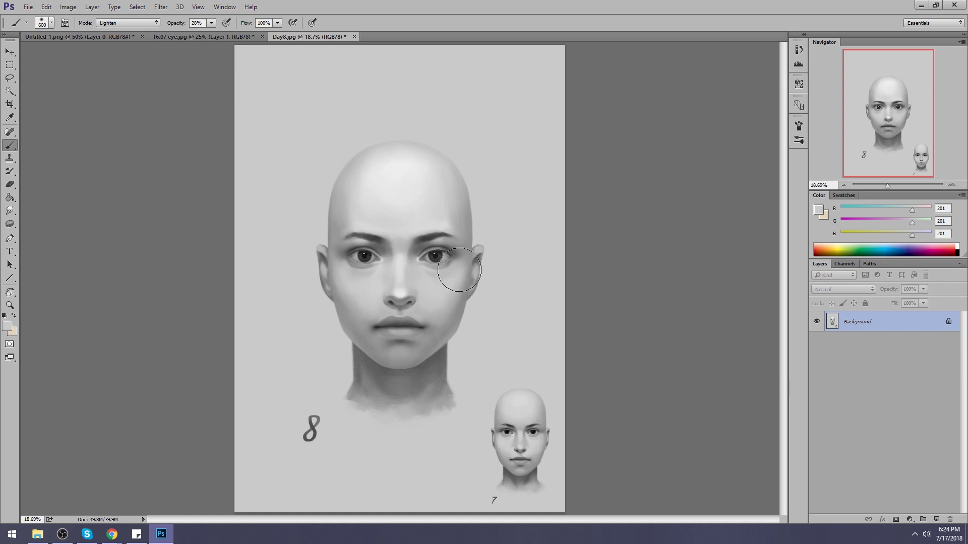
mouse_move(437, 269)
mouse_down()
mouse_move(456, 272)
mouse_move(443, 280)
mouse_up()
drag(377, 271, 348, 272)
alt+click(411, 299)
key(bracketleft)
key(bracketleft)
click(127, 23)
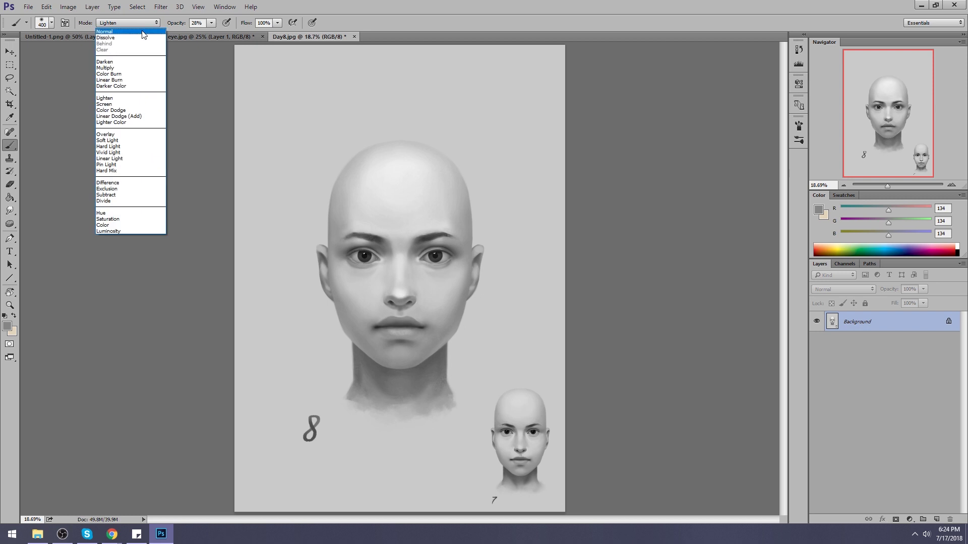
- Darken the underside of the nose and nostril with a 200 px brush in Darken mode
click(116, 55)
key(bracketleft)
key(bracketleft)
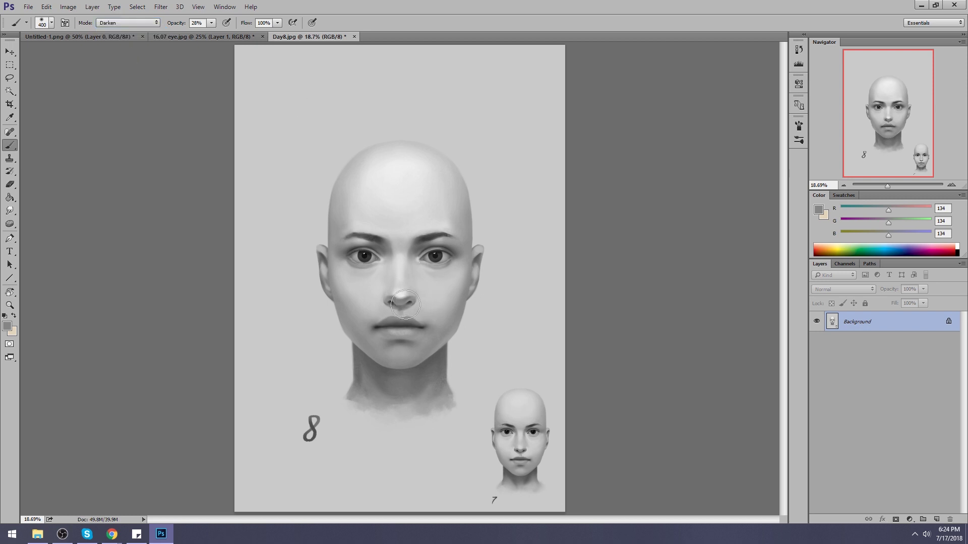
drag(389, 300, 401, 304)
- Load a light grey skin tone into an 80 px brush set back to Normal mode
alt+click(405, 289)
right_click(408, 247)
click(475, 418)
click(649, 327)
click(128, 23)
click(113, 31)
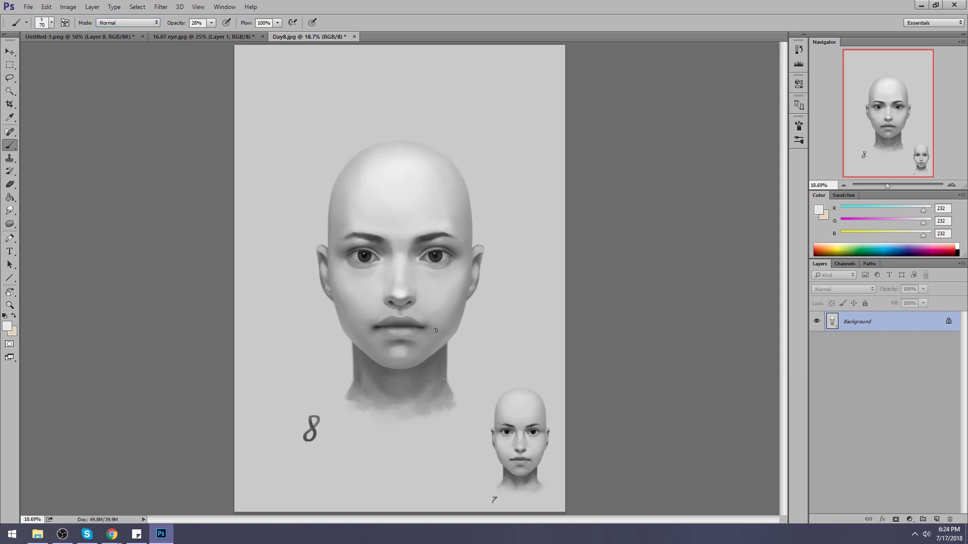
- Paint the lip line with greys sampled from the lips and nose highlight, then smudge them
alt+click(381, 331)
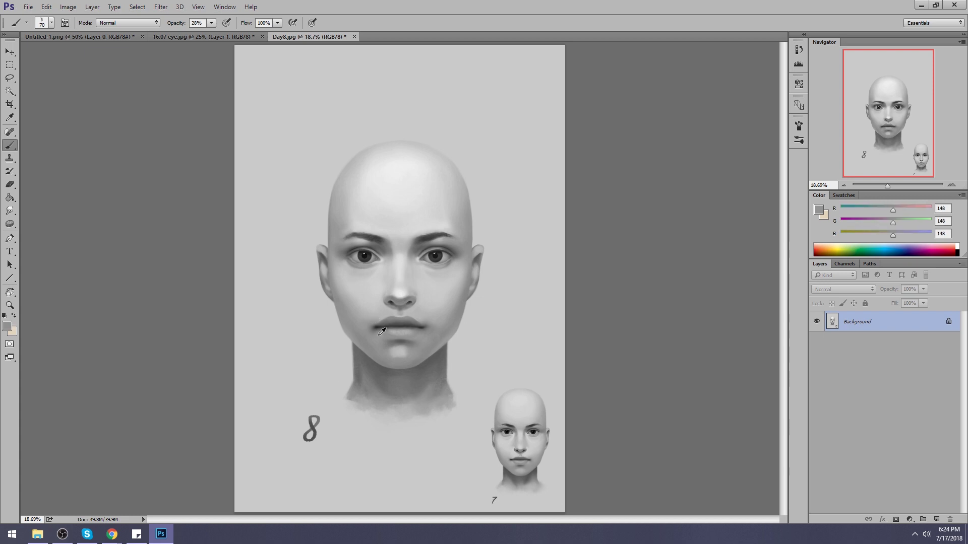
alt+click(380, 330)
alt+click(409, 287)
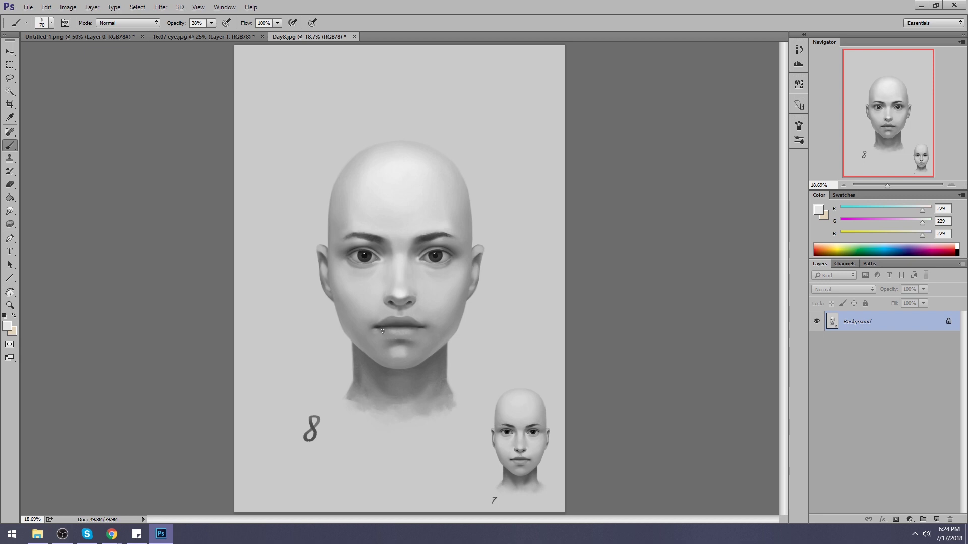
alt+click(417, 333)
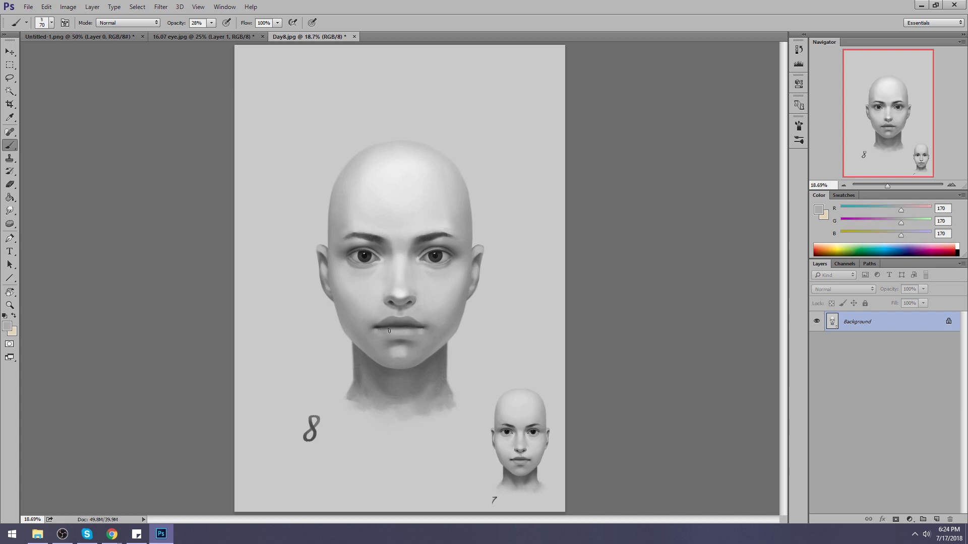
key(r)
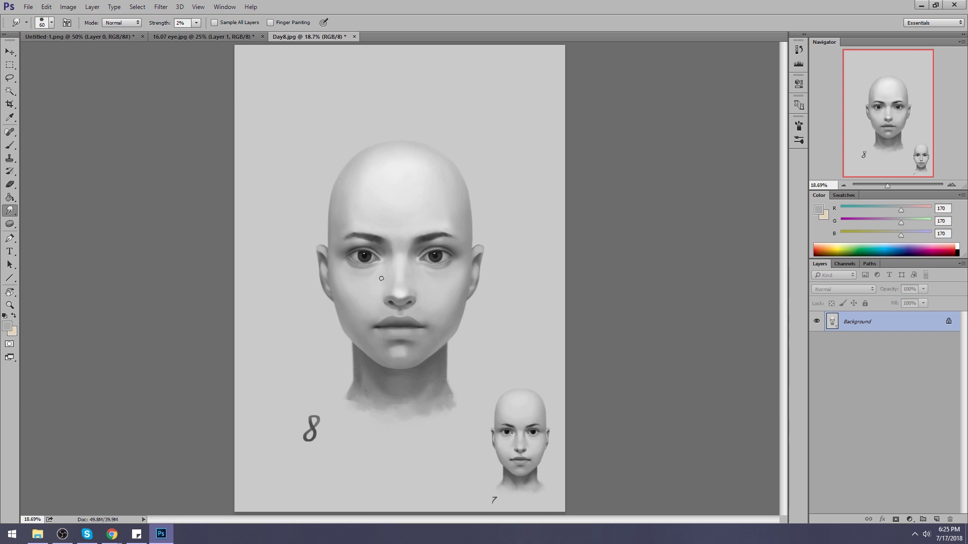
key(b)
- Blend the lips with the light nose tone, then load a 100 px brush with light grey (196, 199, 196)
alt+click(399, 293)
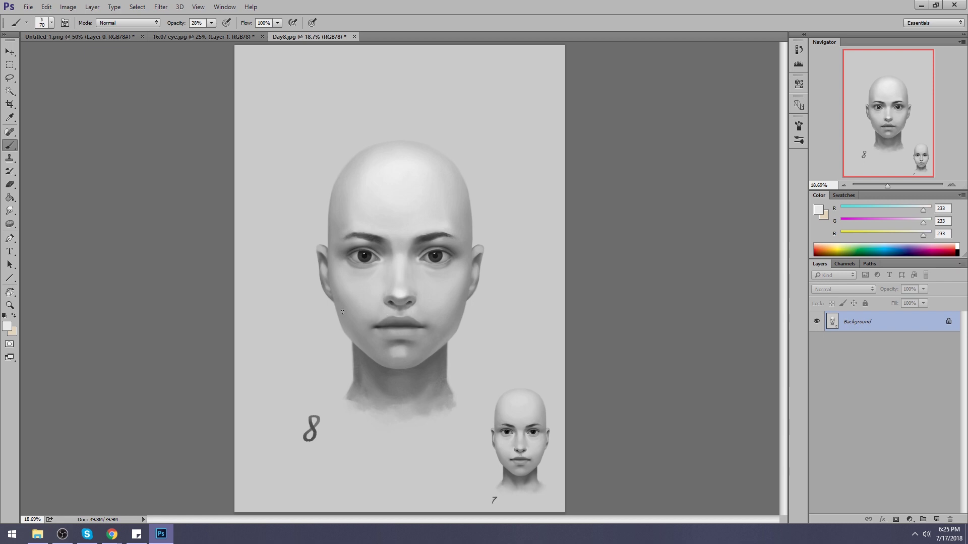
click(10, 211)
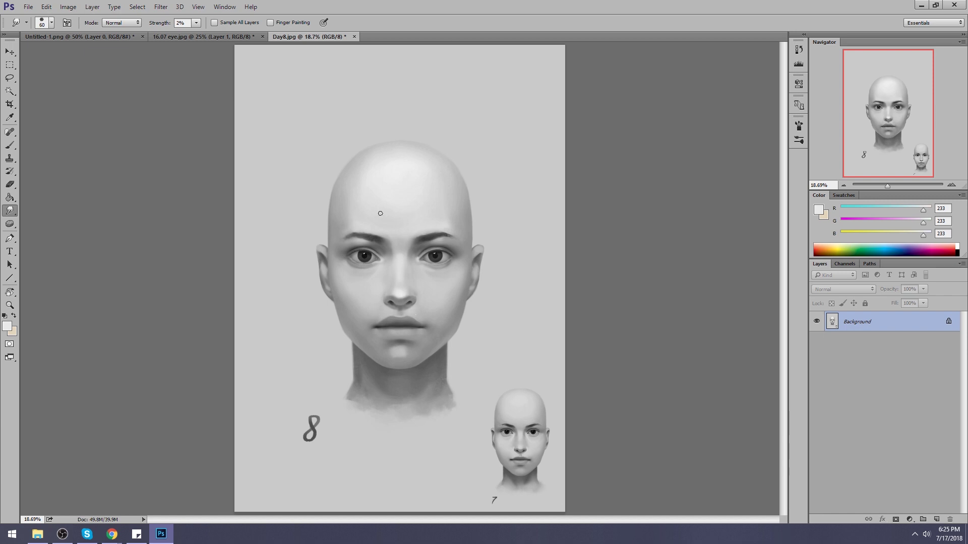
key(b)
right_click(413, 311)
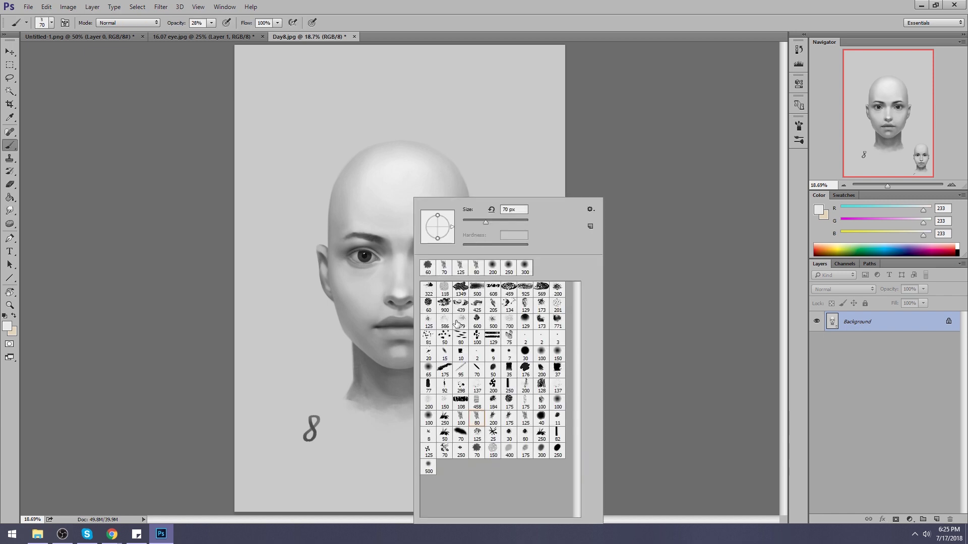
double_click(539, 353)
alt+click(416, 301)
click(115, 21)
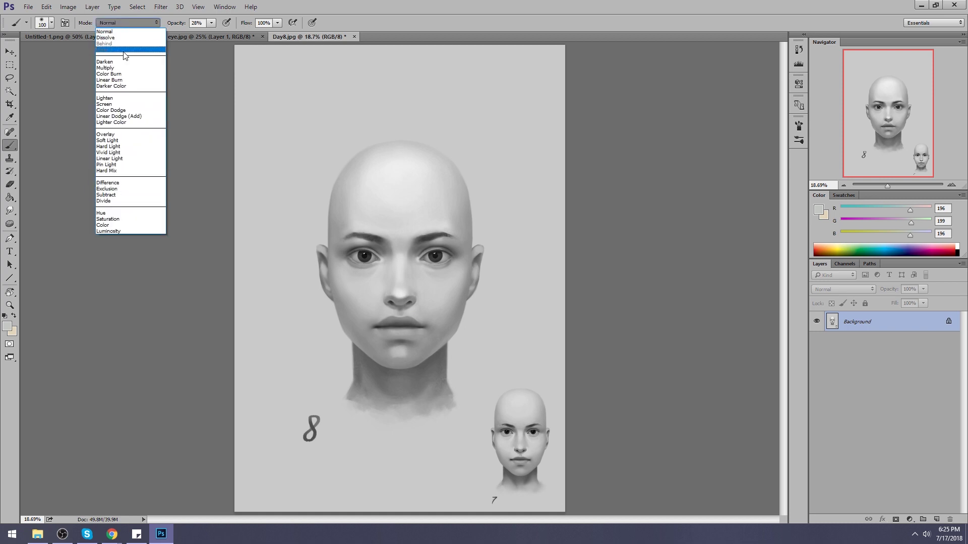
- Lighten the area between nose and upper lip in Lighten mode at 16% opacity
click(128, 93)
drag(212, 23, 204, 35)
key(bracketright)
key(bracketright)
key(bracketright)
key(bracketright)
key(bracketright)
key(bracketright)
mouse_move(414, 318)
mouse_down()
mouse_move(396, 318)
mouse_move(406, 317)
mouse_up()
key(bracketleft)
key(bracketleft)
key(bracketleft)
key(bracketleft)
key(bracketleft)
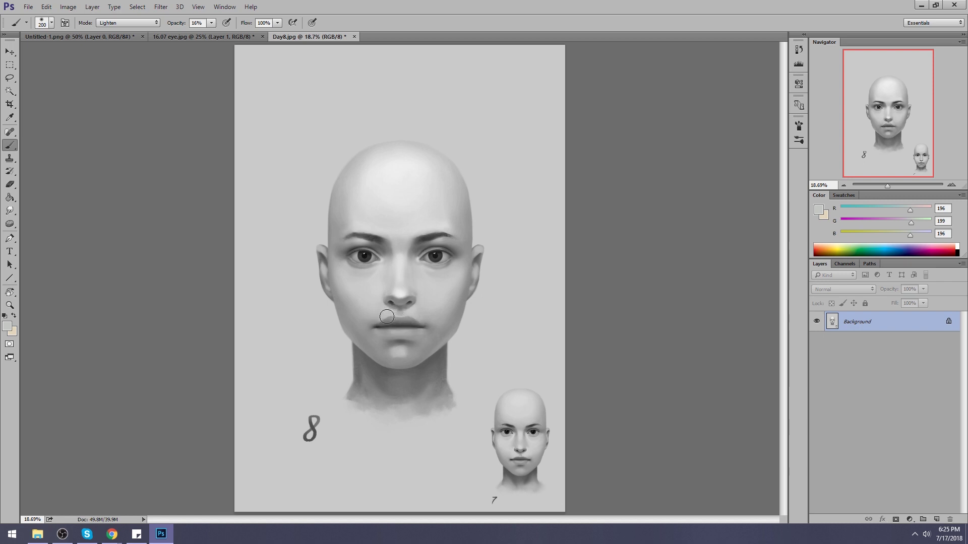
key(bracketright)
key(bracketright)
key(bracketright)
- Shade the chin in Darken mode with sampled eye and chin greys, then smudge to blend
alt+click(436, 256)
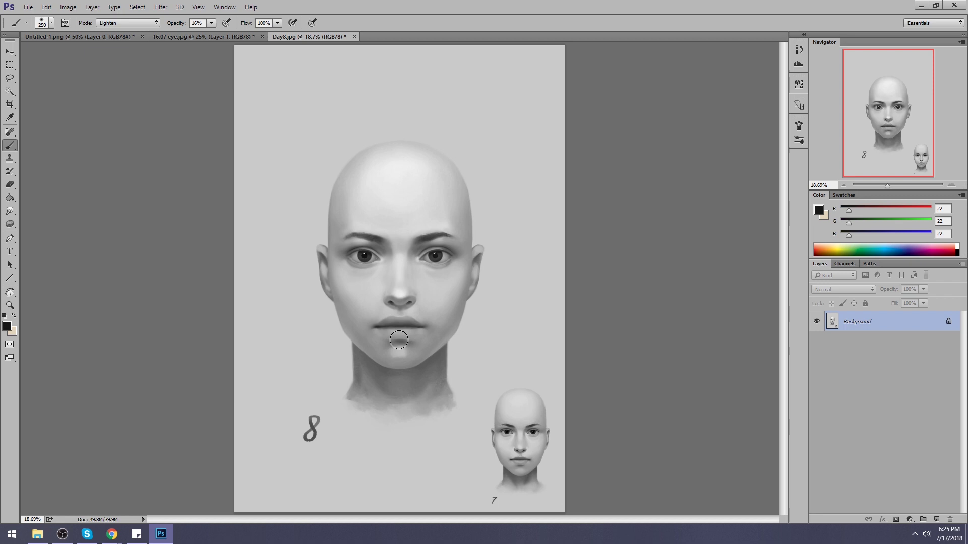
click(127, 23)
click(123, 59)
alt+click(413, 338)
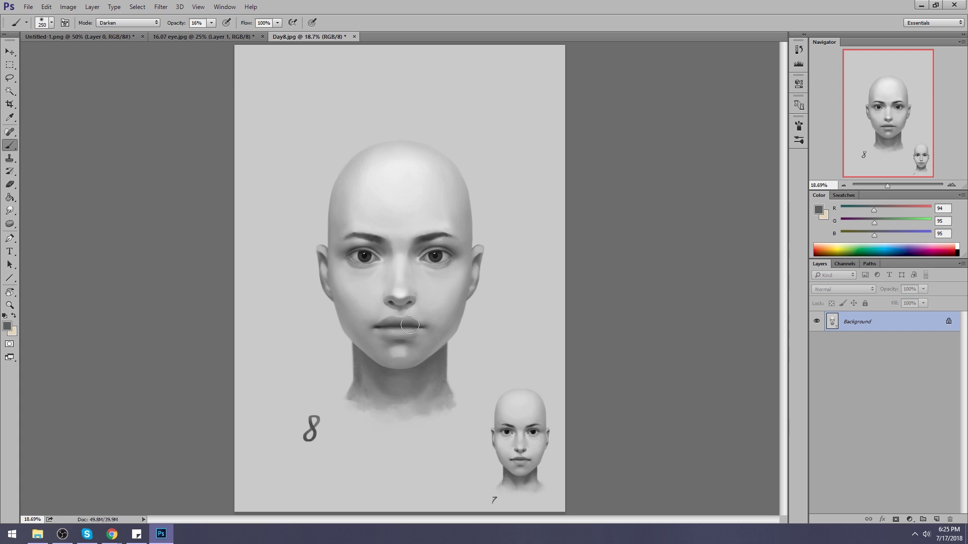
click(11, 211)
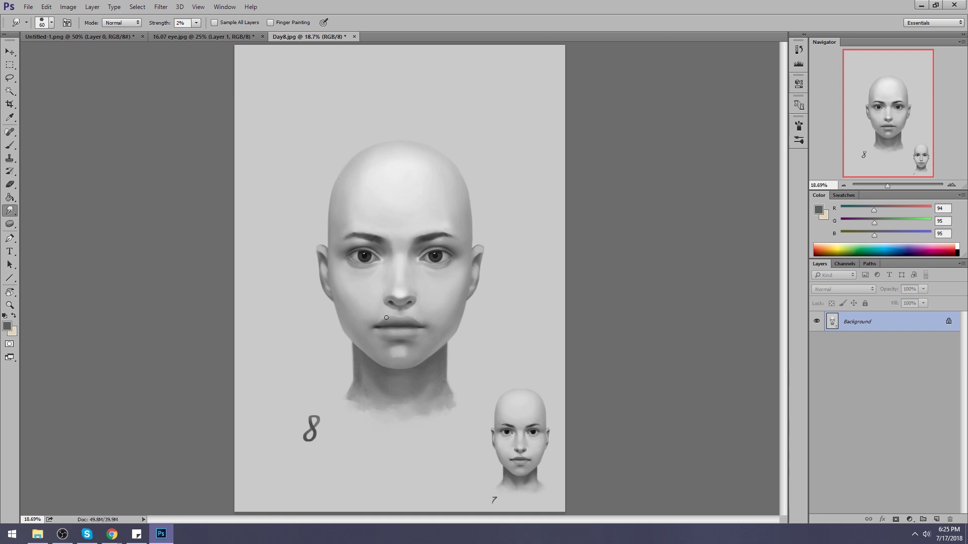
key(b)
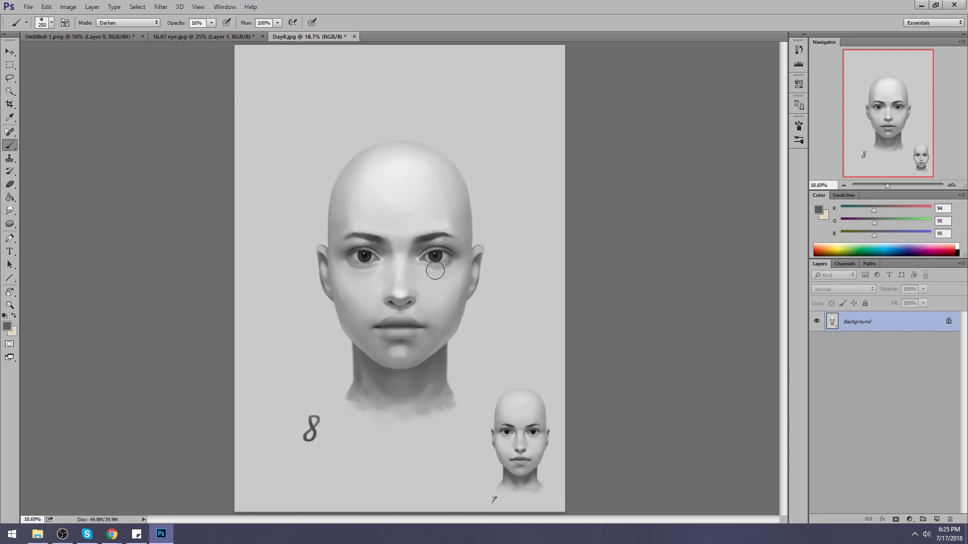
- Zoom in on the face and load a 60 px brush with a light grey skin tone
key(z)
click(489, 369)
key(b)
alt+click(431, 260)
key(bracketleft)
key(bracketleft)
key(bracketleft)
key(bracketleft)
key(bracketleft)
key(bracketleft)
key(bracketleft)
key(bracketleft)
key(bracketleft)
key(bracketleft)
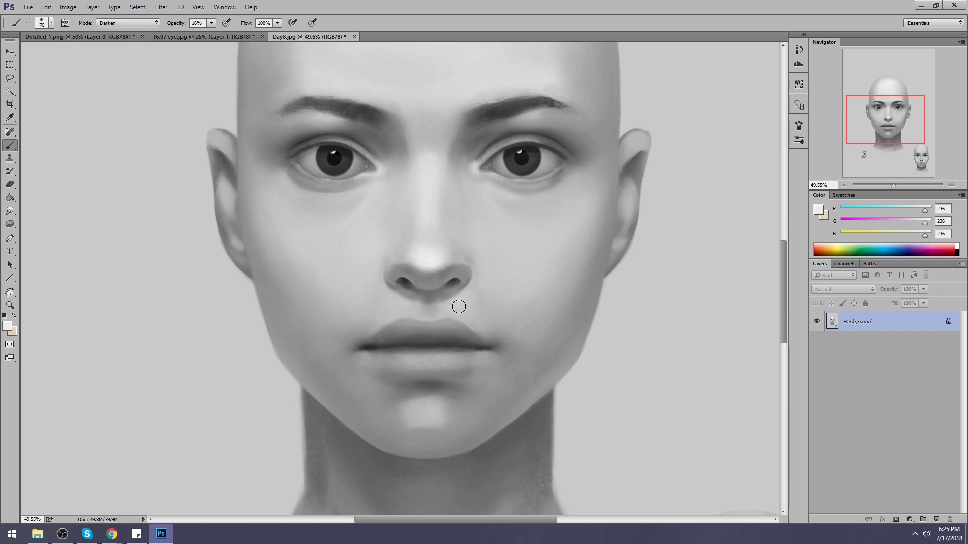
key(bracketright)
- Return the brush to Normal mode, fit the image on screen, and enlarge the brush for the lips
click(155, 23)
click(111, 29)
key(bracketright)
key(bracketright)
key(bracketright)
key(bracketright)
key(bracketright)
key(ctrl+0)
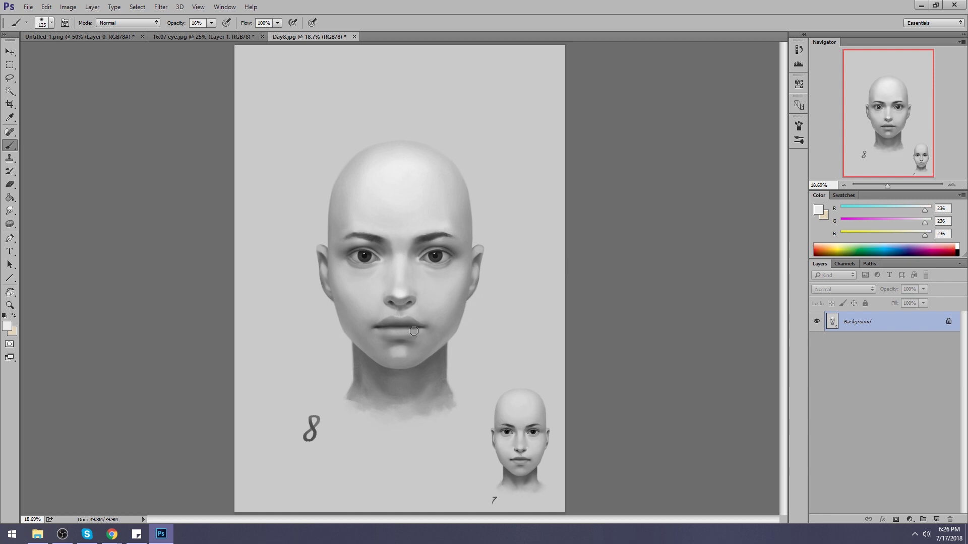
key(bracketright)
key(bracketright)
key(bracketright)
key(bracketright)
key(bracketright)
key(bracketleft)
key(bracketleft)
key(bracketleft)
key(bracketleft)
key(bracketleft)
key(bracketleft)
key(bracketright)
key(bracketright)
key(bracketright)
key(bracketright)
key(bracketright)
key(bracketright)
key(bracketright)
key(bracketright)
key(bracketright)
key(bracketright)
key(bracketright)
key(bracketright)
key(bracketright)
key(bracketright)
- Paint the lips in Darken mode at 13% opacity with greys sampled near the nose
click(127, 23)
click(129, 55)
click(211, 23)
drag(211, 34, 207, 32)
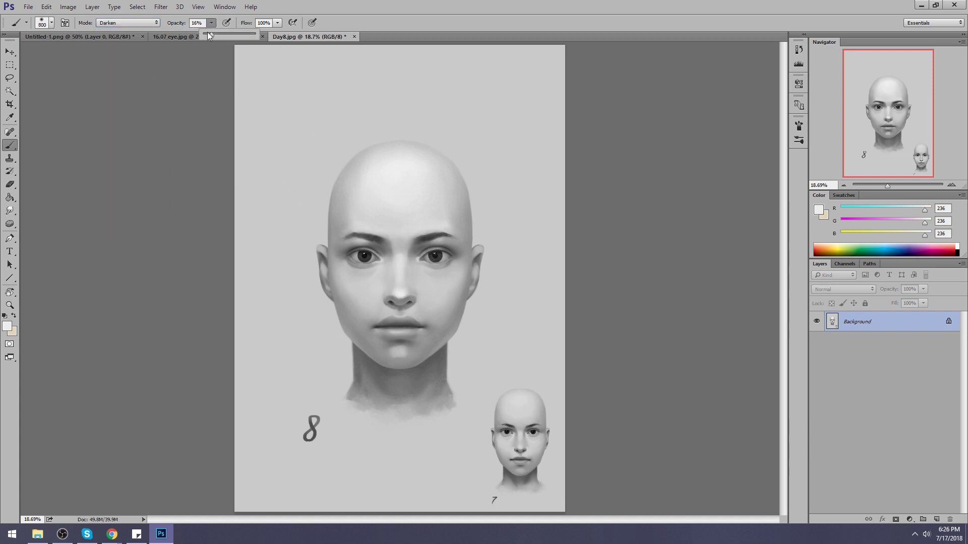
alt+click(403, 278)
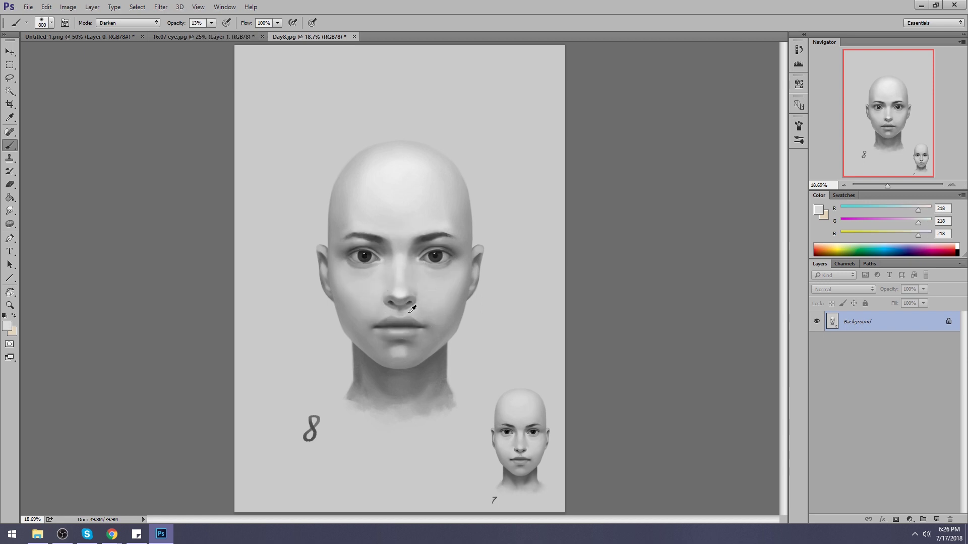
alt+click(402, 280)
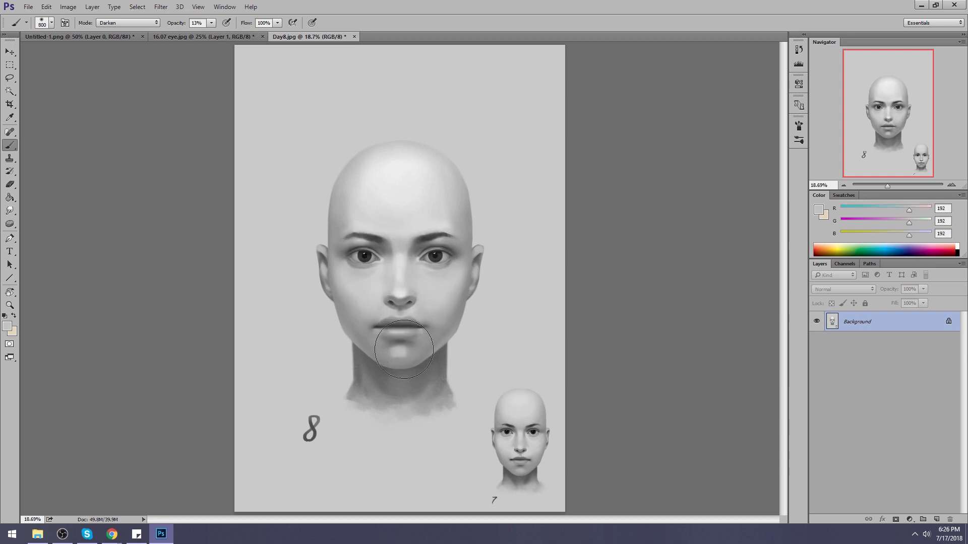
- Smudge the chin, then load a 300 px brush with near-black grey (25, 25, 25) from the pupil
key(r)
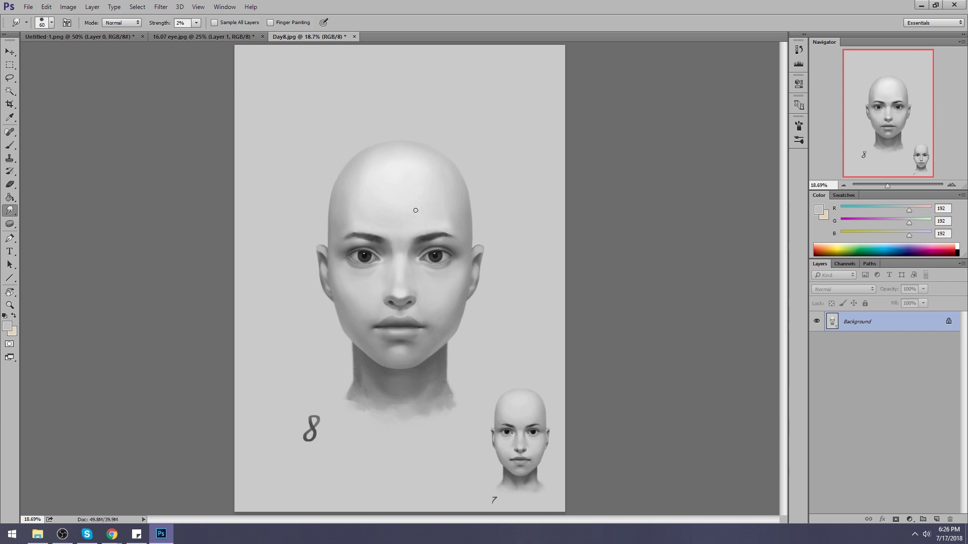
key(b)
alt+click(436, 256)
key(bracketleft)
key(bracketleft)
key(bracketleft)
key(bracketleft)
key(bracketleft)
key(bracketleft)
key(bracketleft)
key(bracketleft)
key(bracketright)
key(bracketright)
key(bracketright)
key(bracketright)
key(bracketright)
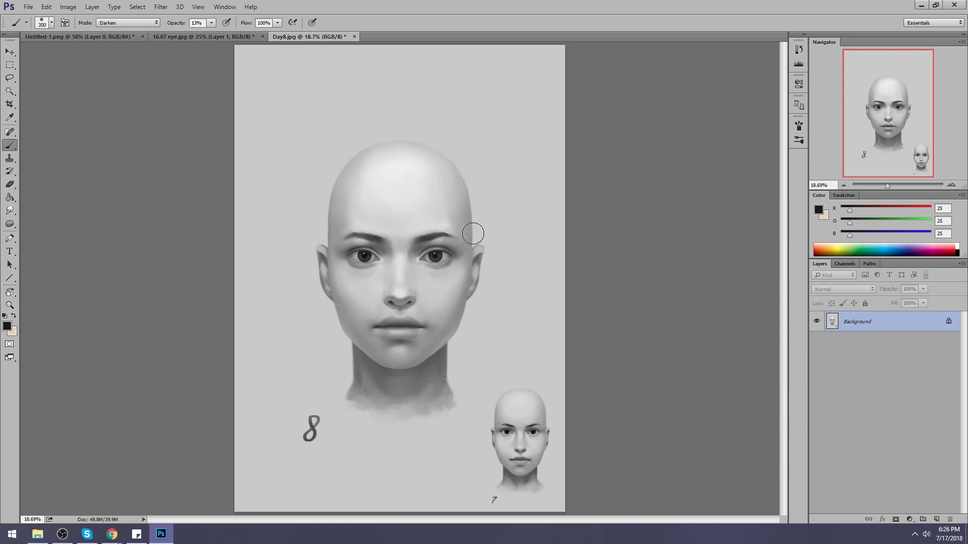
- On a new Layer 1, paint light forehead grey over the eye area with a large brush
click(936, 520)
alt+click(403, 196)
key(bracketright)
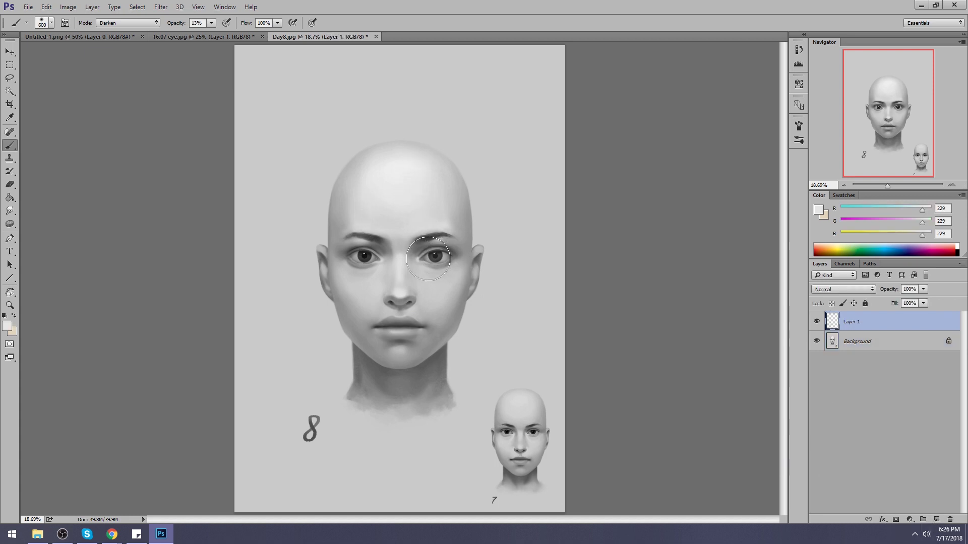
key(bracketright)
key(bracketright)
drag(358, 261, 382, 263)
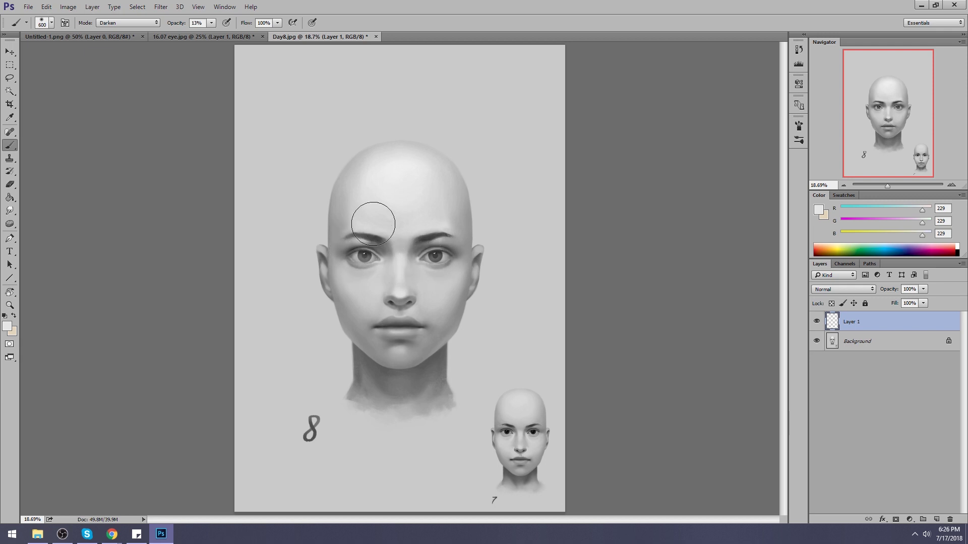
- Erase the light paint from both irises with a small hard eraser
key(ctrl+plus)
key(ctrl+plus)
key(e)
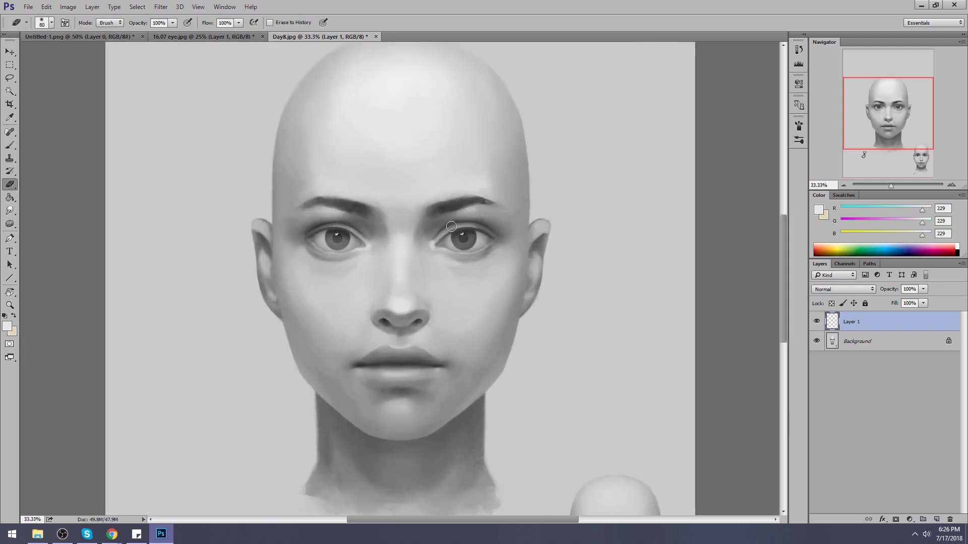
right_click(452, 229)
click(535, 353)
key(Return)
key(bracketright)
key(bracketright)
key(bracketright)
key(bracketright)
key(bracketright)
key(bracketright)
key(bracketright)
key(bracketright)
key(bracketright)
key(bracketright)
key(bracketright)
click(464, 238)
click(337, 238)
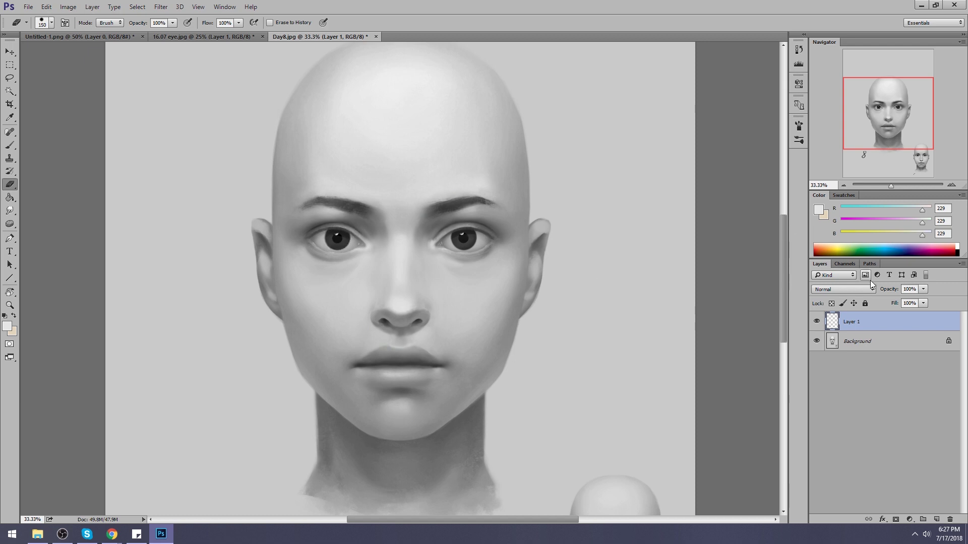
key(bracketleft)
key(bracketleft)
key(bracketleft)
key(bracketleft)
key(bracketleft)
key(bracketleft)
key(bracketleft)
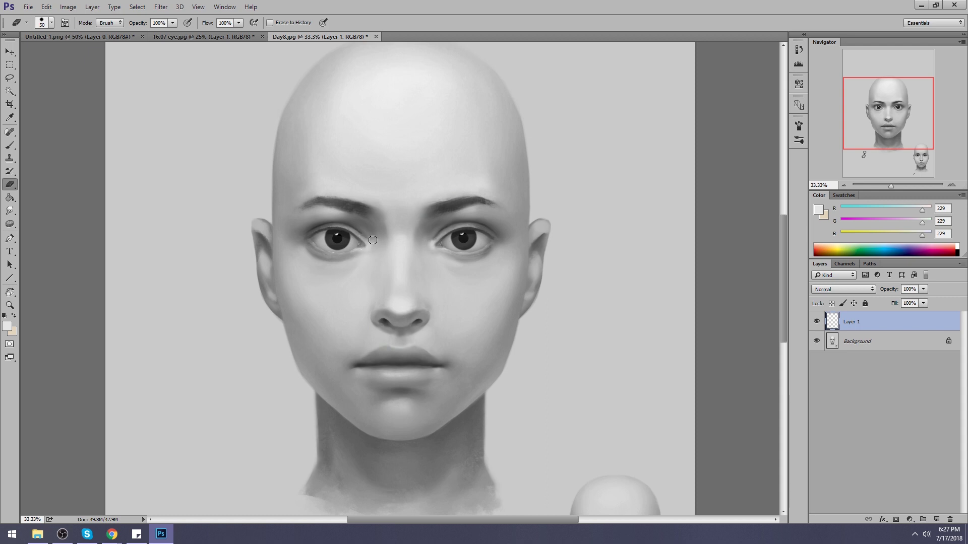
- Fit the canvas on screen and toggle Layer 1 off and on to compare the lightening
key(ctrl+minus)
key(ctrl+0)
click(816, 322)
click(817, 322)
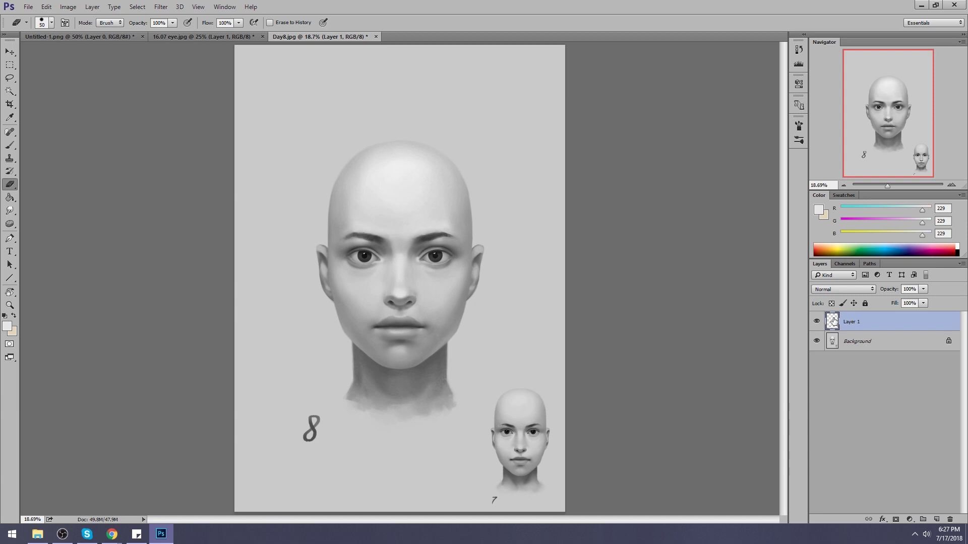
- Switch the eraser to a slightly smaller soft preset
right_click(443, 256)
click(576, 355)
click(688, 315)
key(bracketleft)
right_click(863, 323)
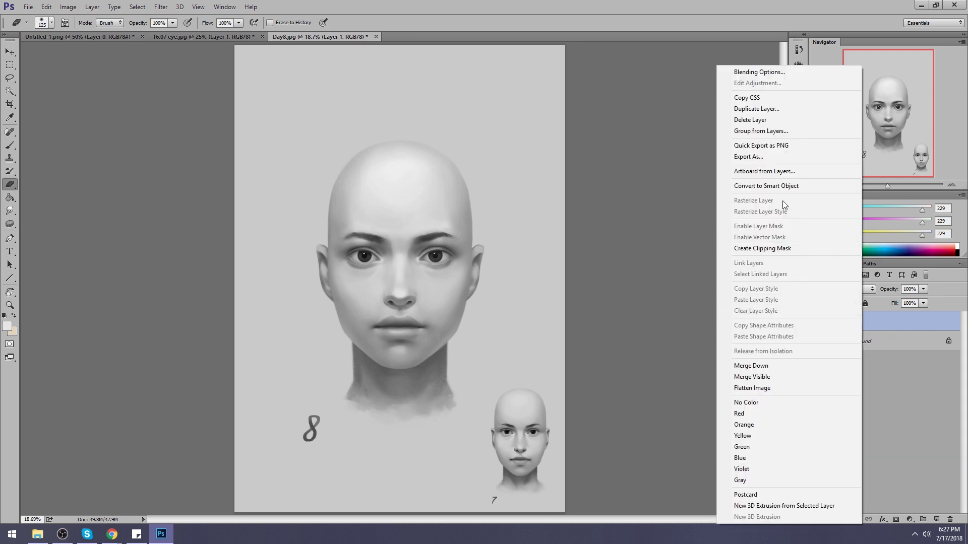
click(920, 320)
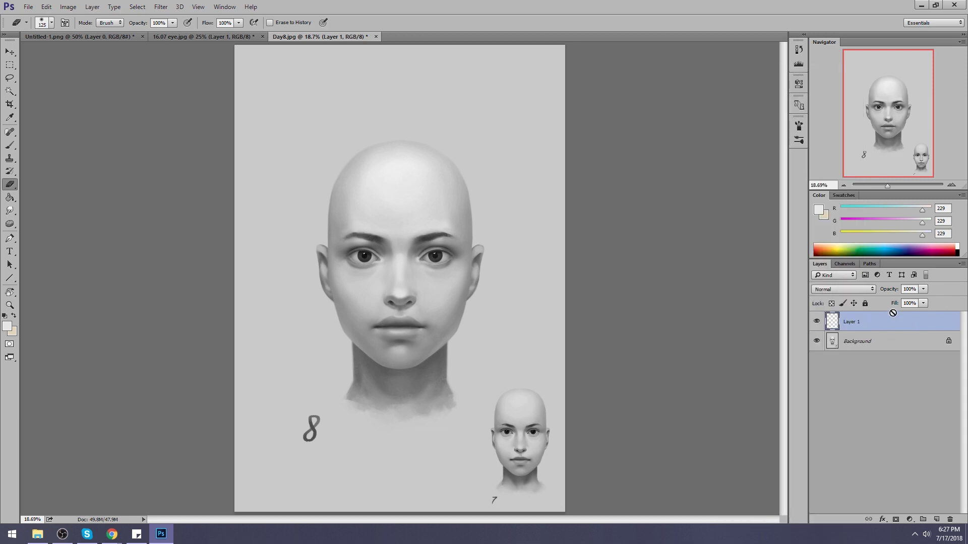
- Double the eye lightening by duplicating Layer 1 and merging the copy back down
key(ctrl+j)
right_click(865, 322)
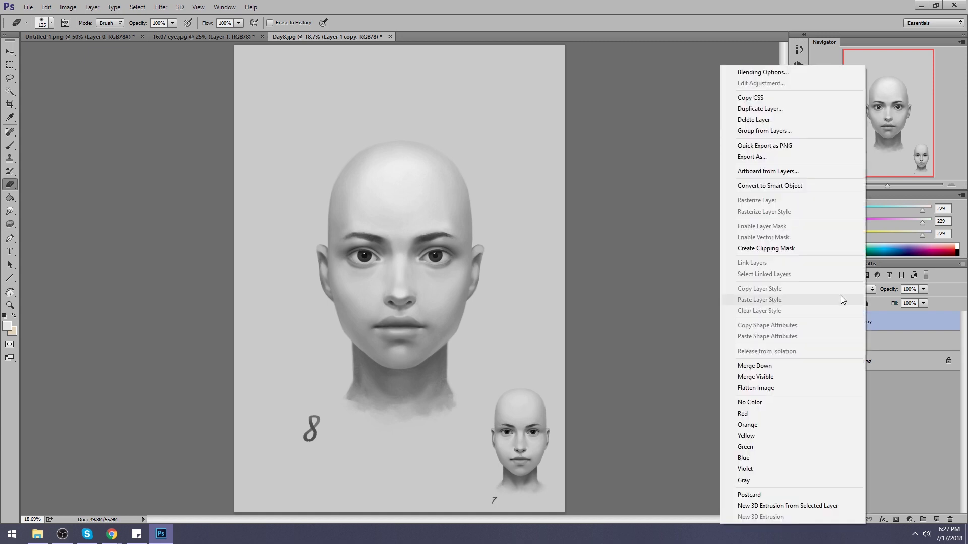
click(746, 367)
- Compare Layer 1 on and off, then merge it down into the Background
click(817, 322)
click(816, 323)
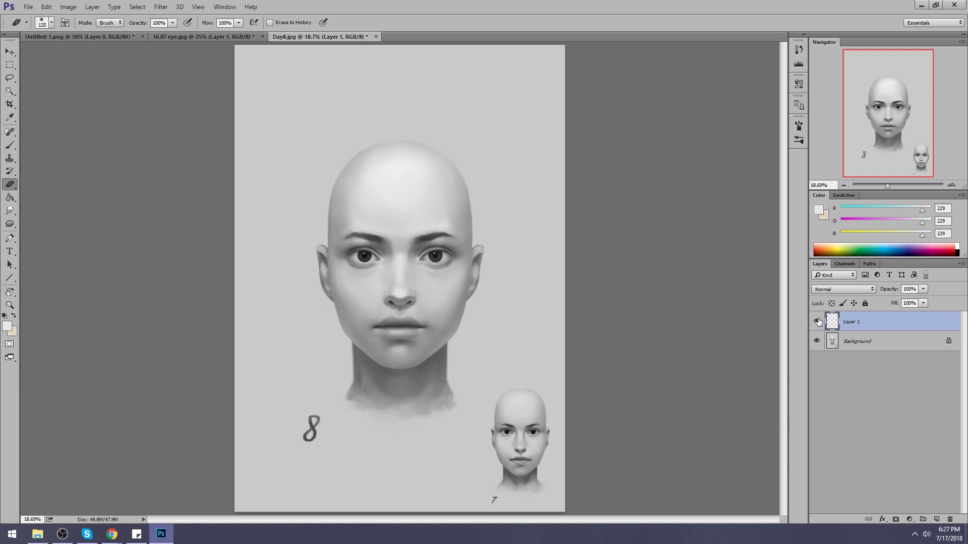
click(818, 323)
click(817, 323)
click(817, 323)
click(817, 322)
right_click(862, 323)
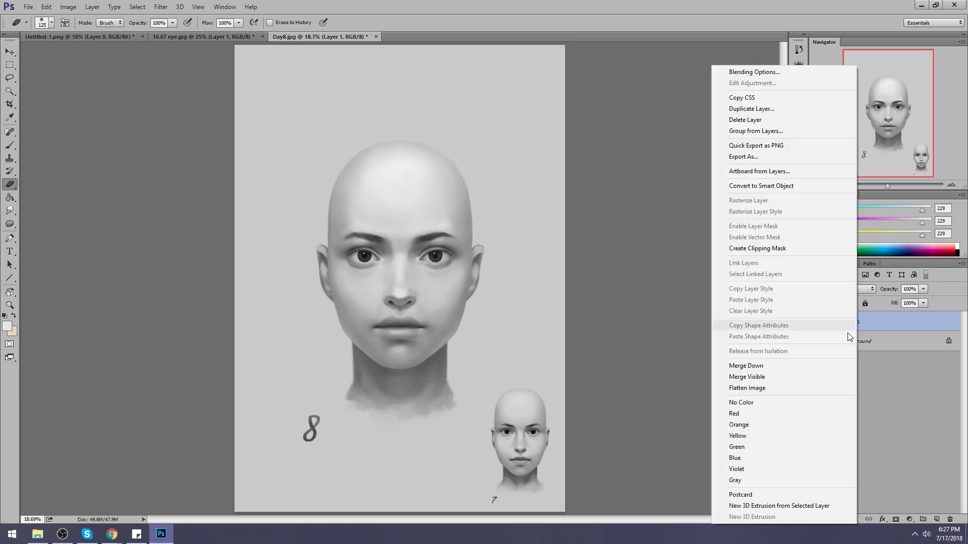
click(804, 365)
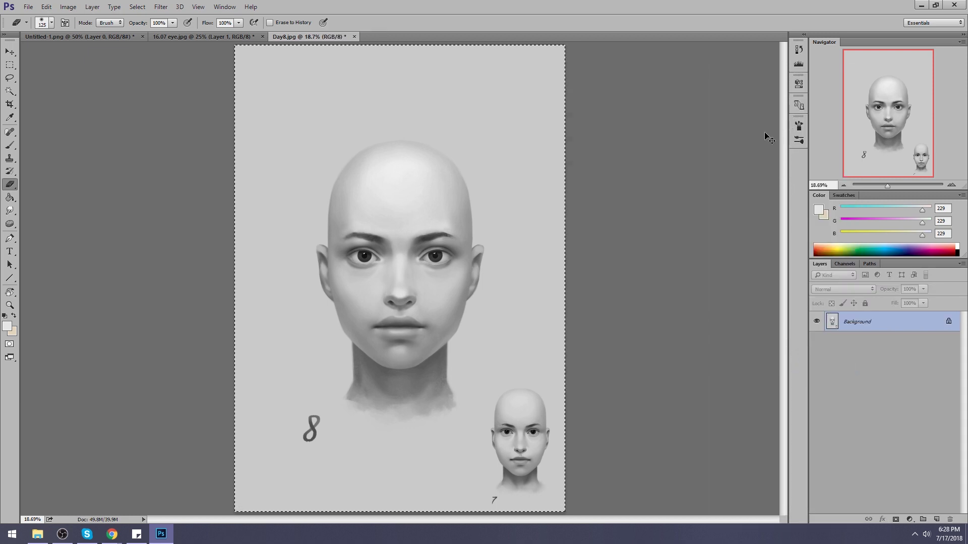
- Copy the whole refined portrait and paste it over the original Day8.jpg history state
click(799, 49)
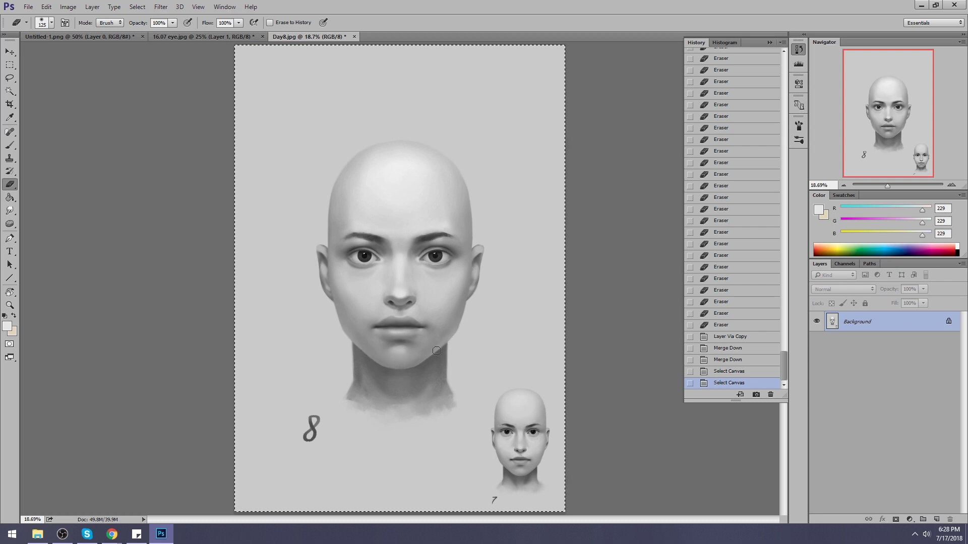
key(ctrl+a)
key(ctrl+a)
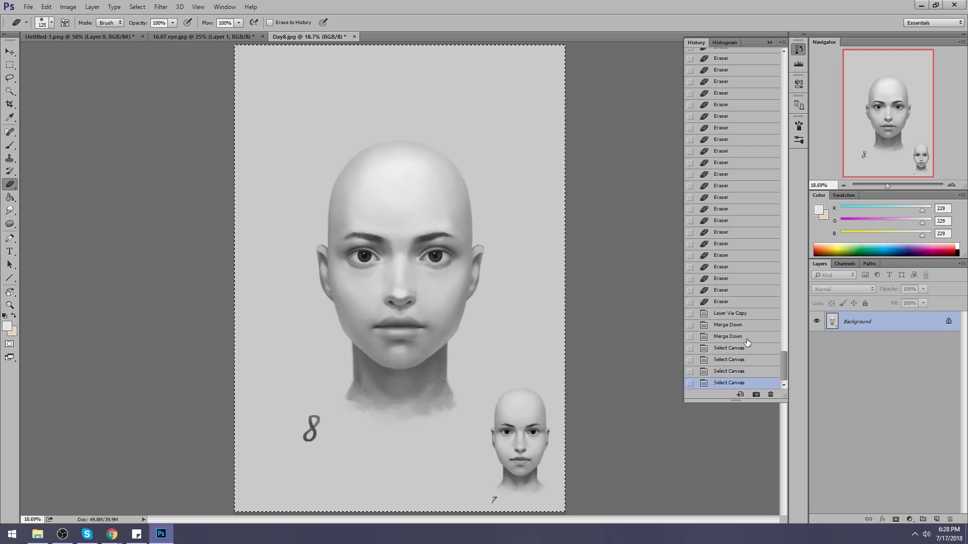
drag(786, 370, 777, 56)
click(742, 53)
click(743, 56)
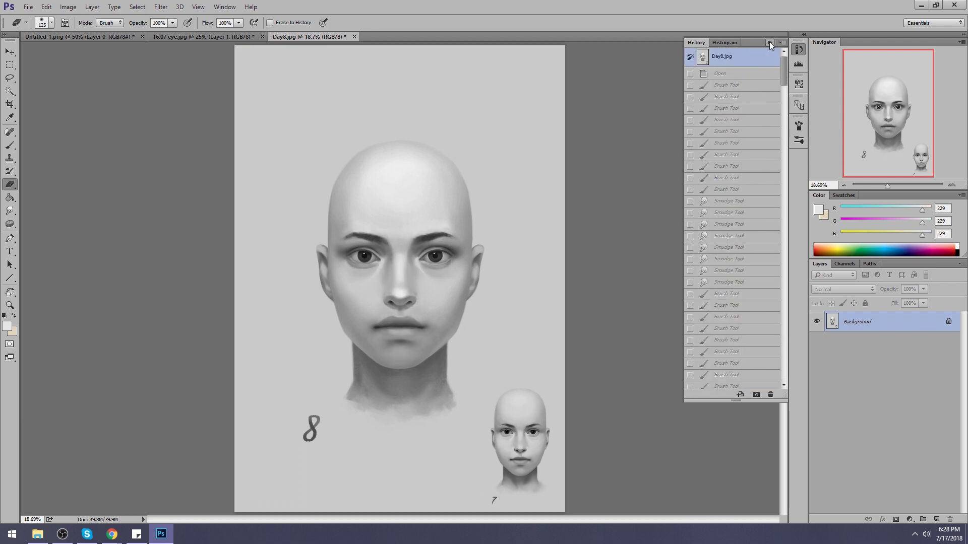
key(ctrl+v)
- Zoom in and repeatedly toggle the pasted Layer 1 to compare refined against original
key(ctrl+plus)
key(ctrl+plus)
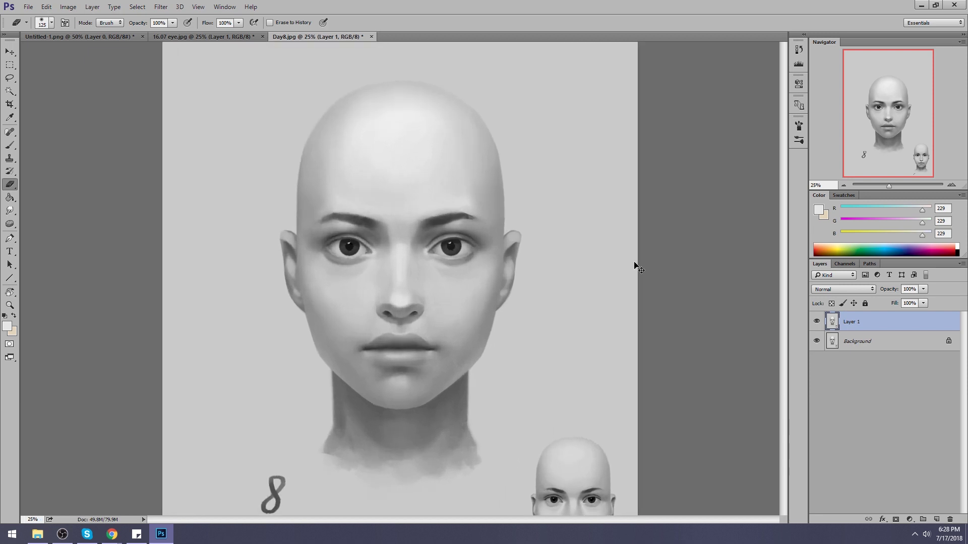
click(816, 321)
click(817, 323)
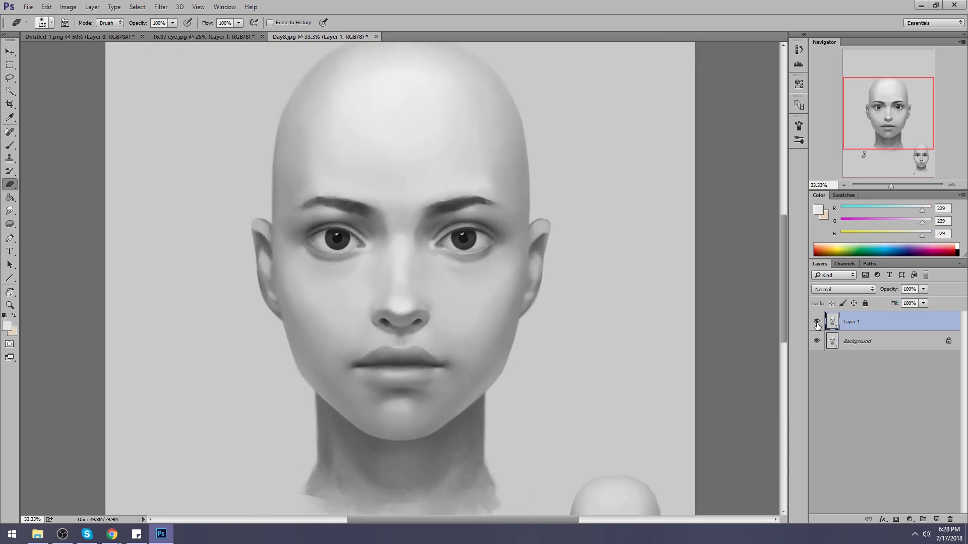
click(817, 324)
click(817, 325)
click(817, 325)
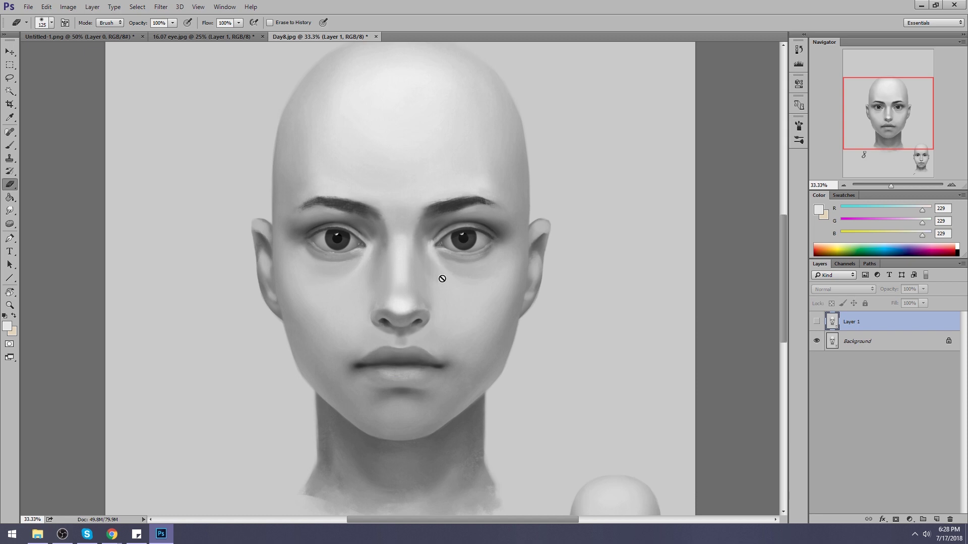
click(816, 321)
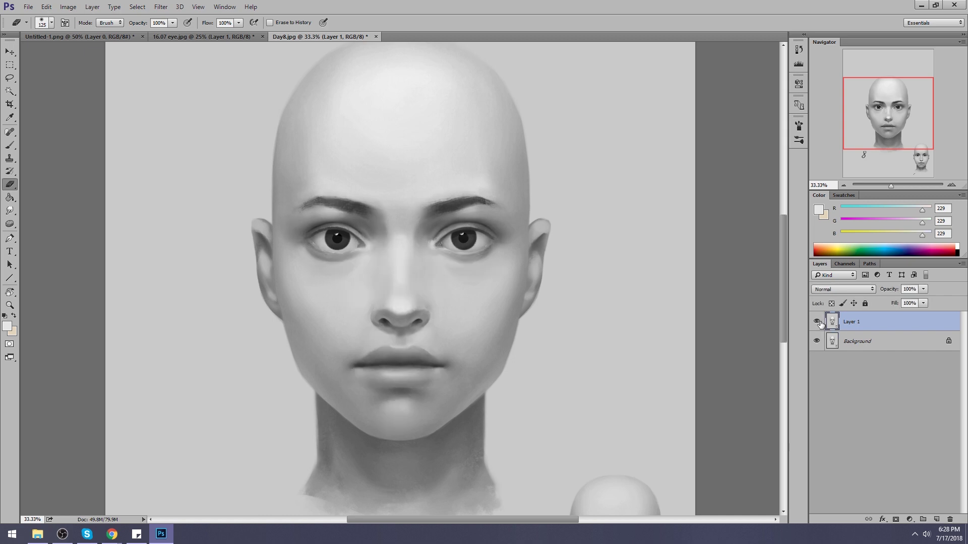
click(817, 325)
click(820, 328)
click(822, 326)
click(821, 325)
click(821, 324)
click(819, 325)
click(817, 327)
click(817, 326)
key(alt+Tab)
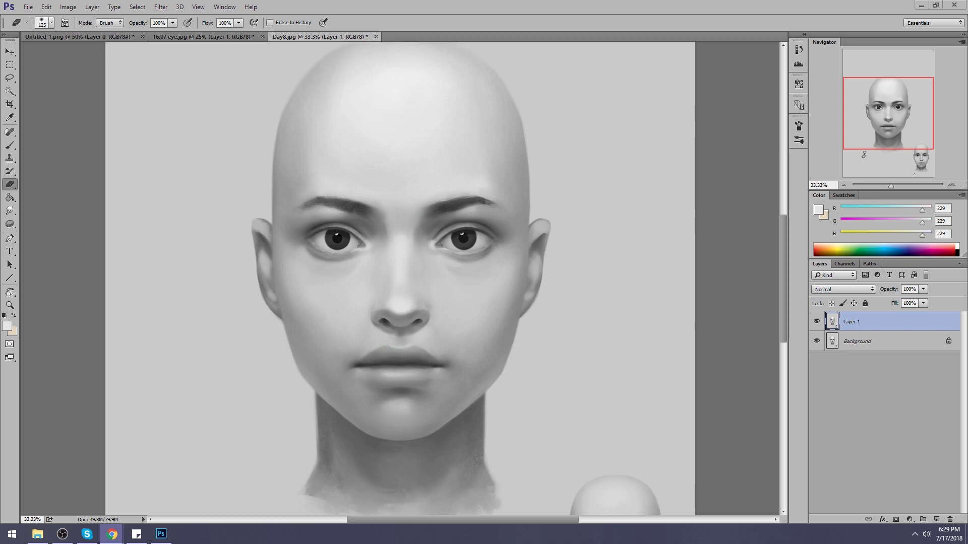
- Zoom the Day8 canvas out to 16.7% to show heads 8 and 7, then right-click Layer 1
click(738, 238)
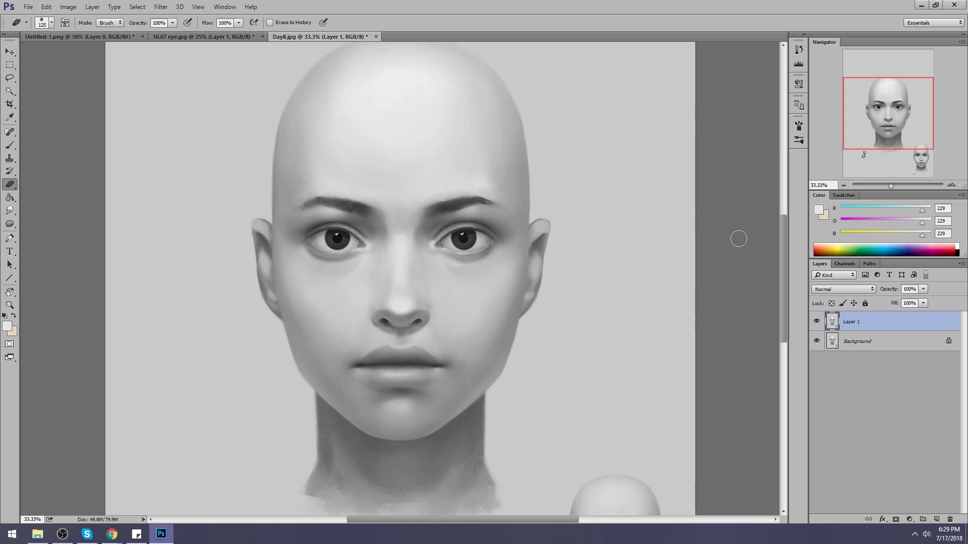
key(ctrl+minus)
key(ctrl+minus)
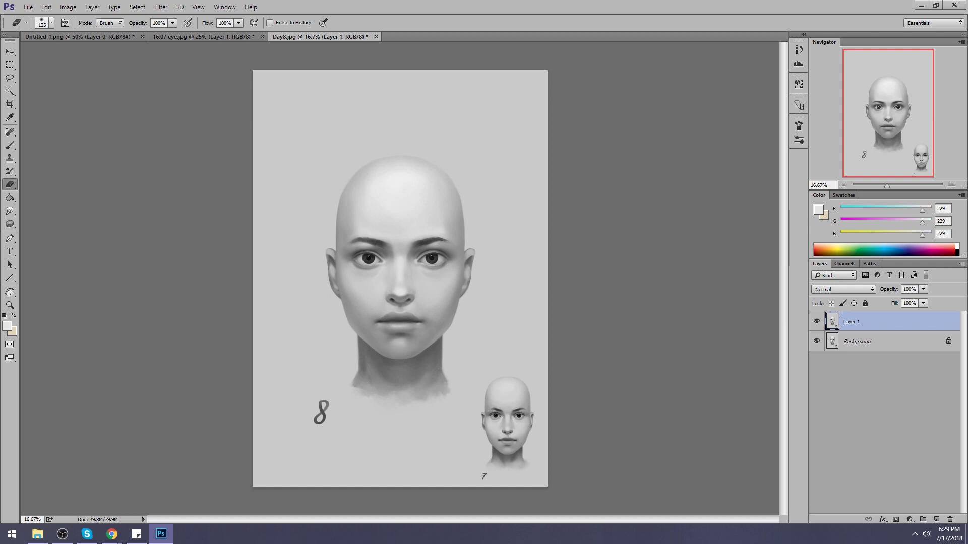
key(alt+Tab)
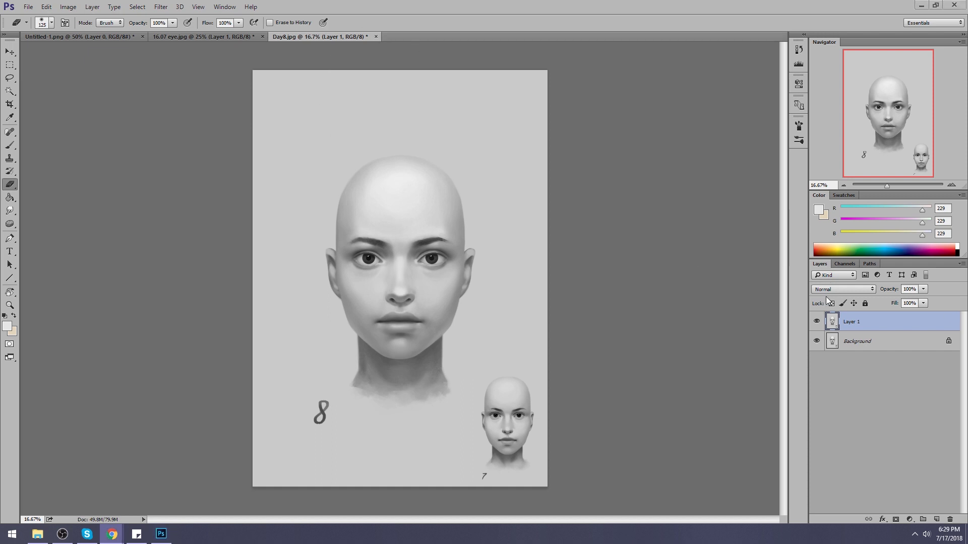
right_click(880, 329)
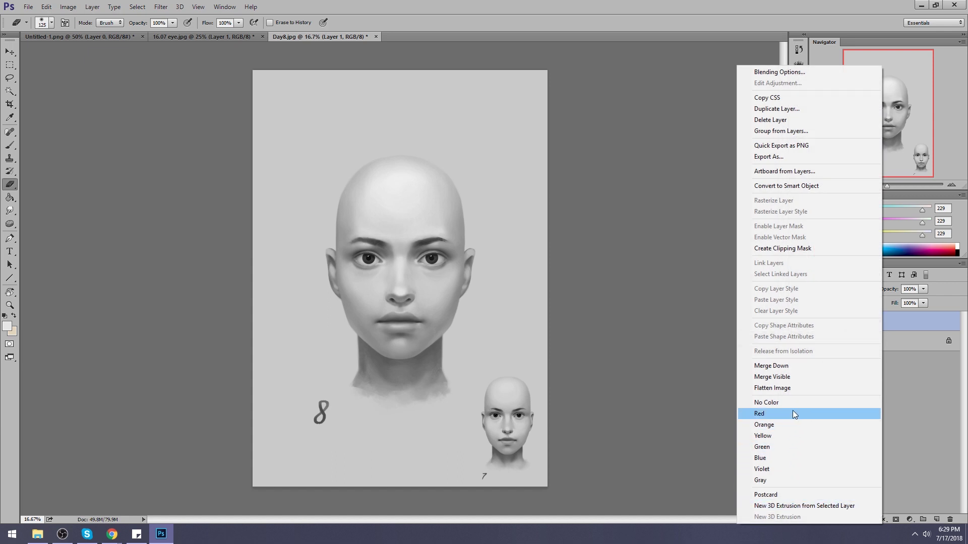
- Flatten Day8 to one Background layer and save it on close as a Quality 8 Baseline JPEG
click(772, 388)
click(354, 36)
click(446, 202)
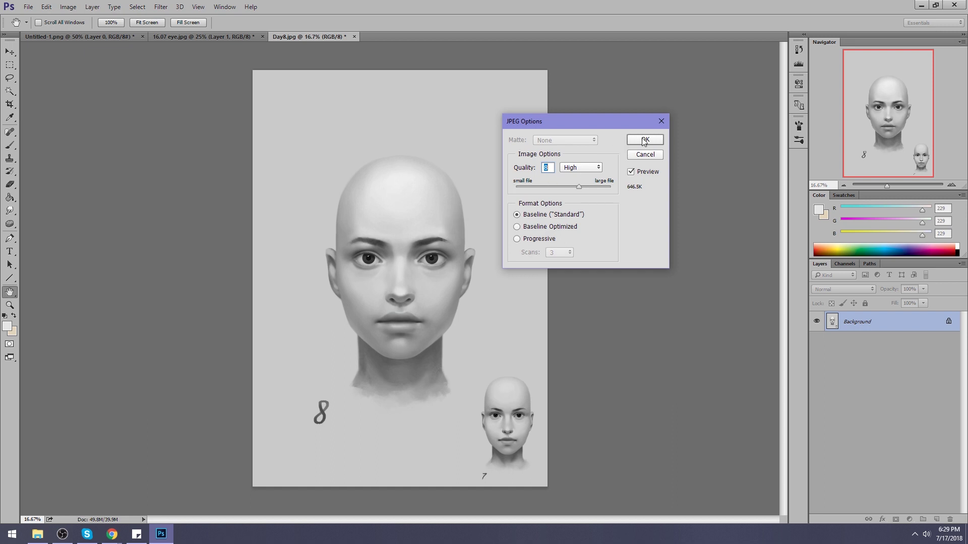
click(645, 140)
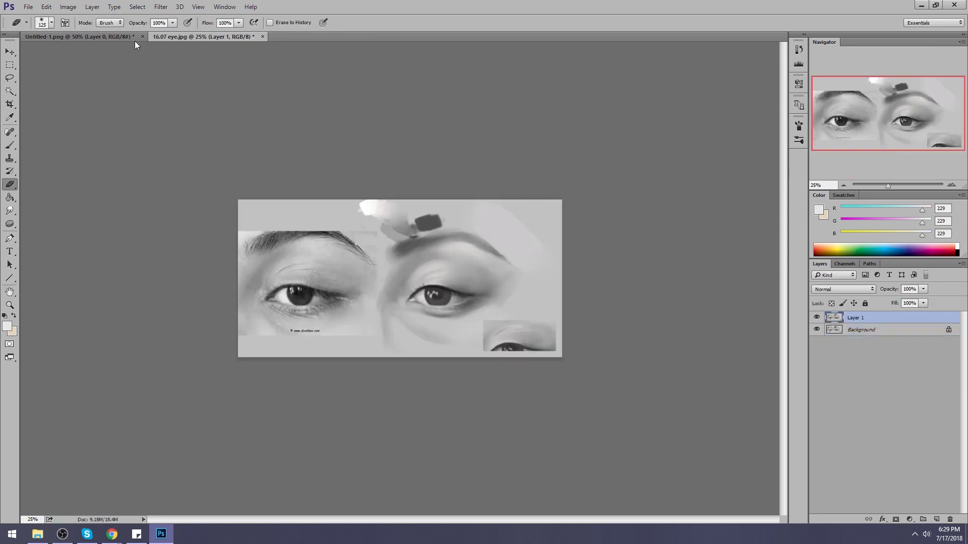
- Close the 16.07 eye.jpg and Untitled-1.png documents without saving changes
click(116, 39)
click(263, 36)
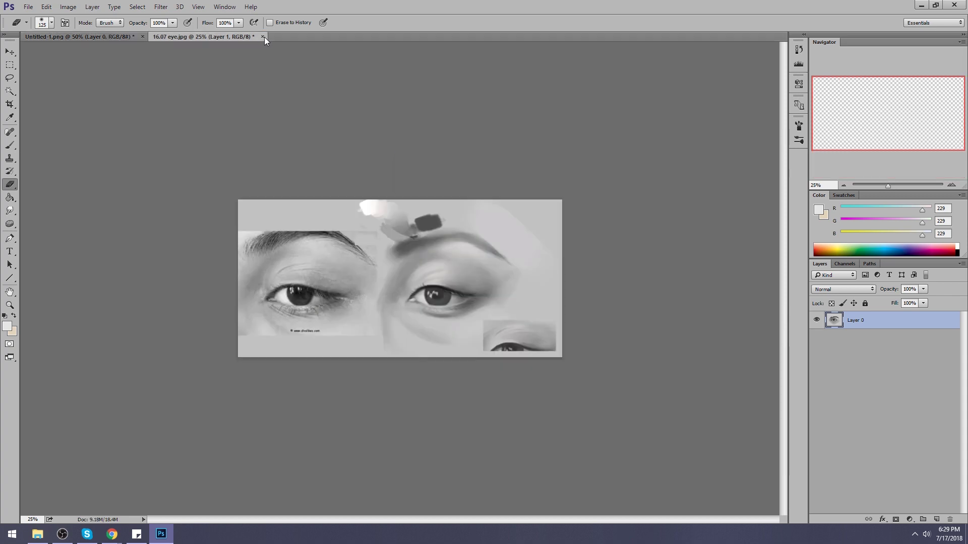
click(263, 36)
click(489, 201)
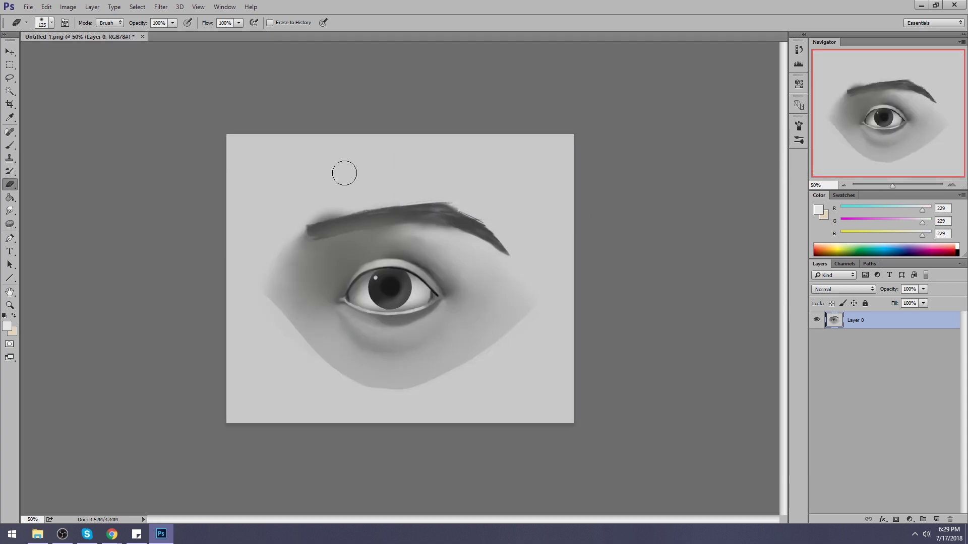
click(142, 36)
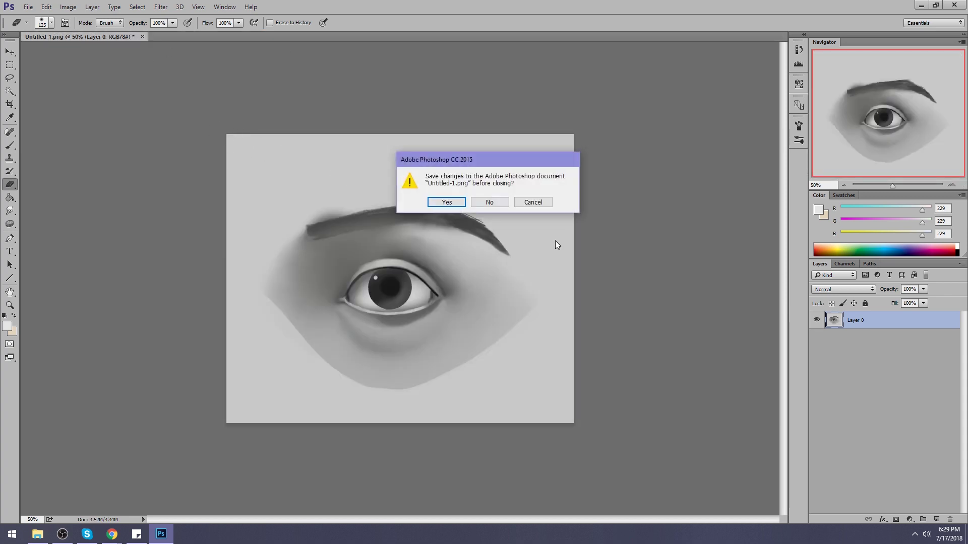
click(488, 202)
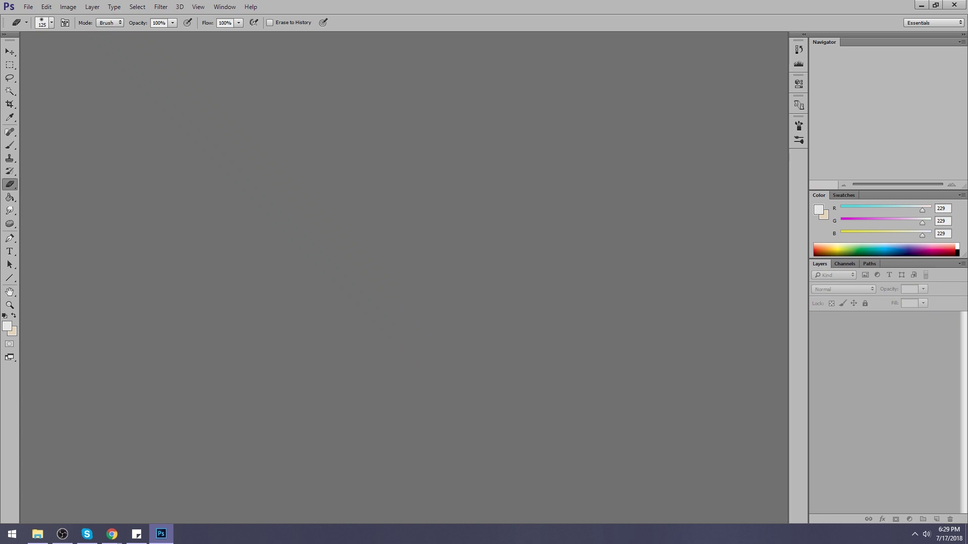
- Switch to the browser, centre the artist's Istebrak website window, and click its Google+ link
key(alt+Tab)
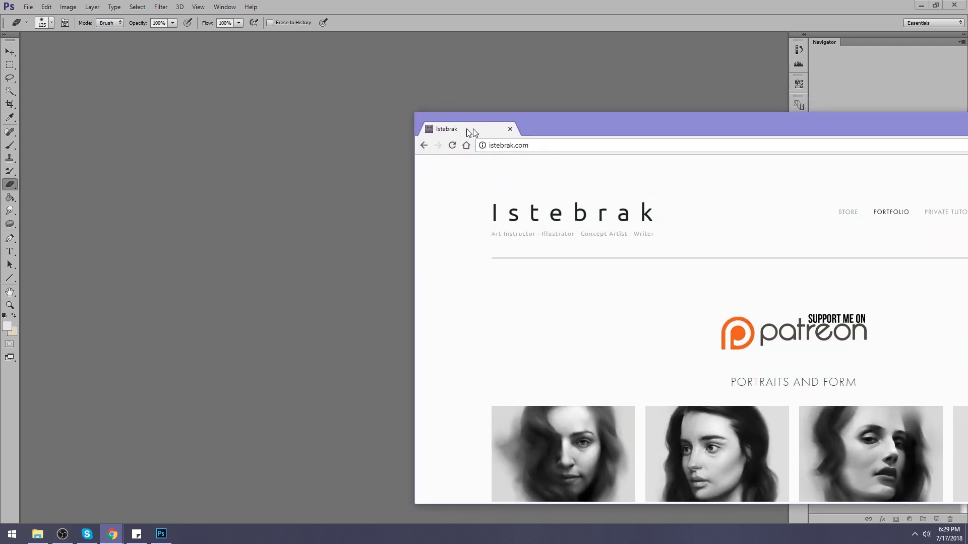
drag(473, 128, 133, 56)
click(710, 215)
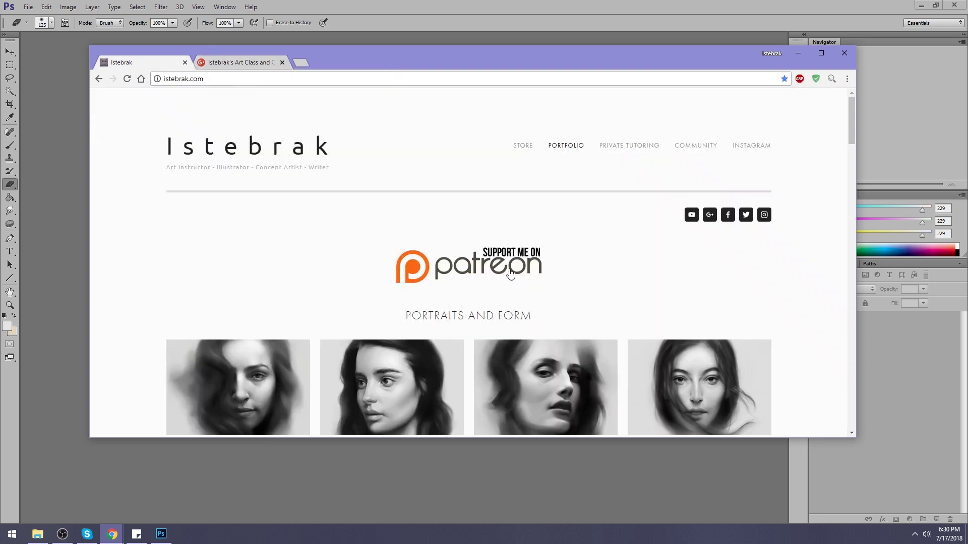
- Open patreon.com/istebrak from the site and scroll through its goals, patron tiers and recent posts
click(510, 272)
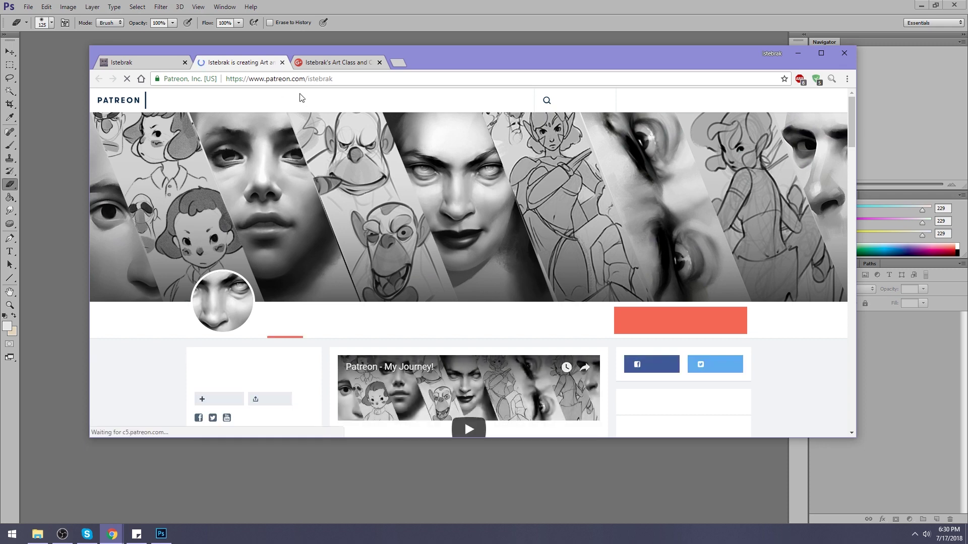
scroll(259, 254, down, 1)
scroll(260, 250, down, 2)
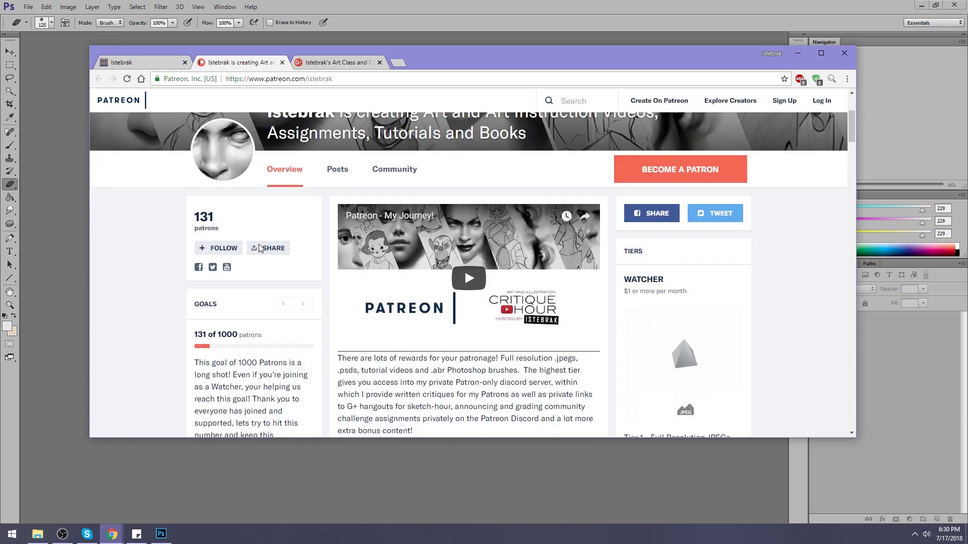
scroll(648, 192, down, 2)
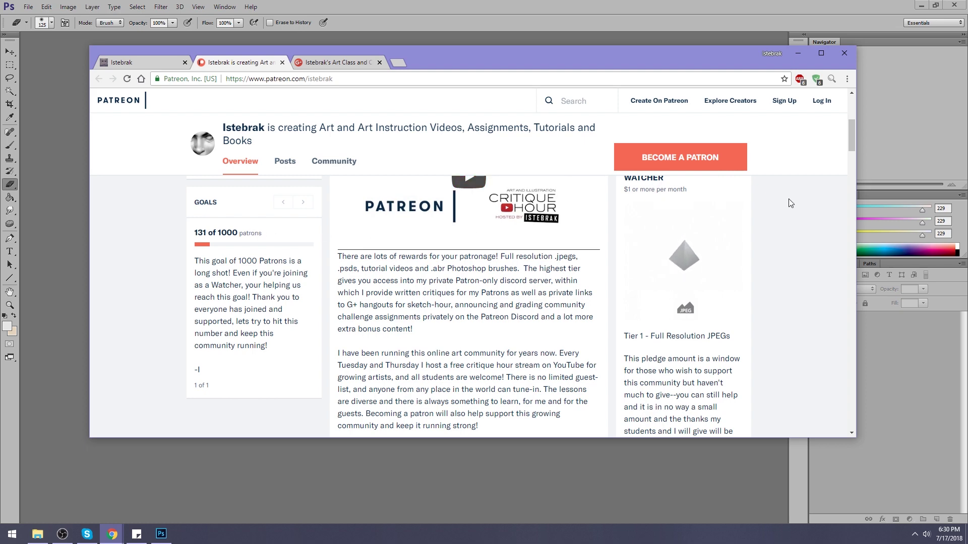
scroll(791, 200, down, 10)
scroll(791, 203, down, 10)
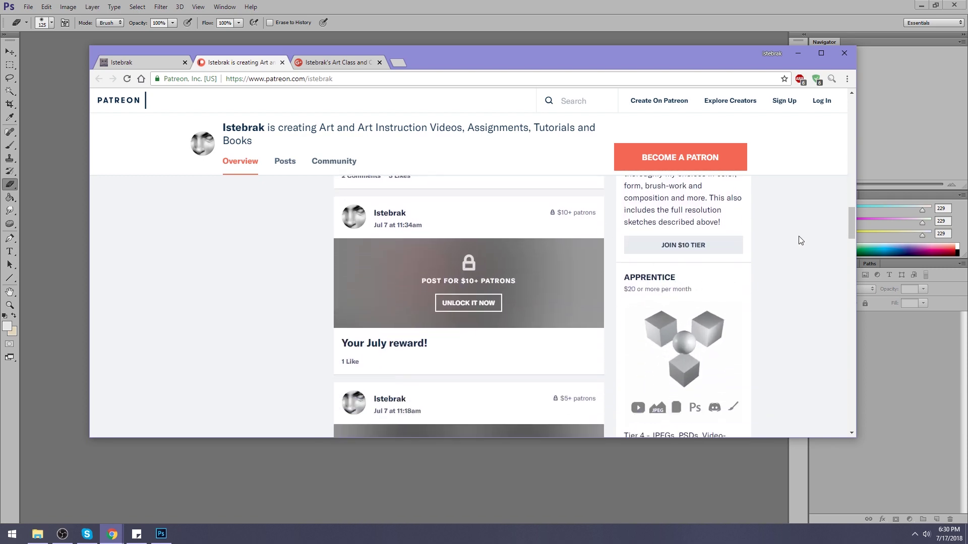
scroll(754, 285, down, 2)
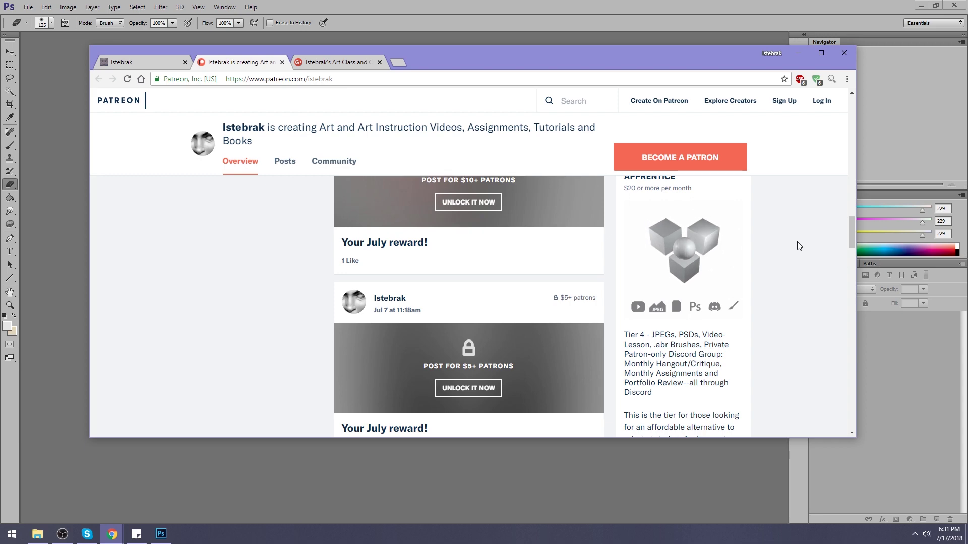
scroll(798, 246, up, 15)
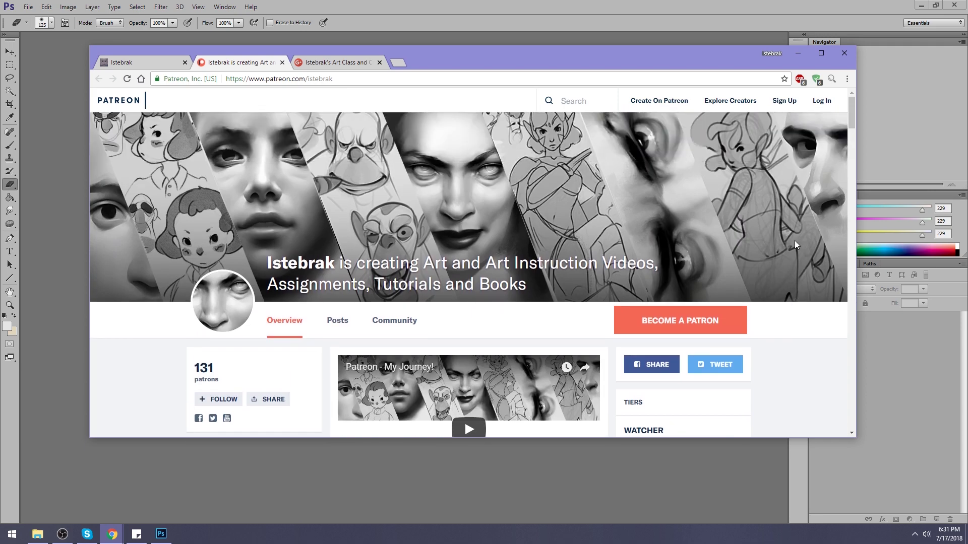
- Return to the Istebrak portfolio tab and check the date and time on the taskbar clock
click(156, 62)
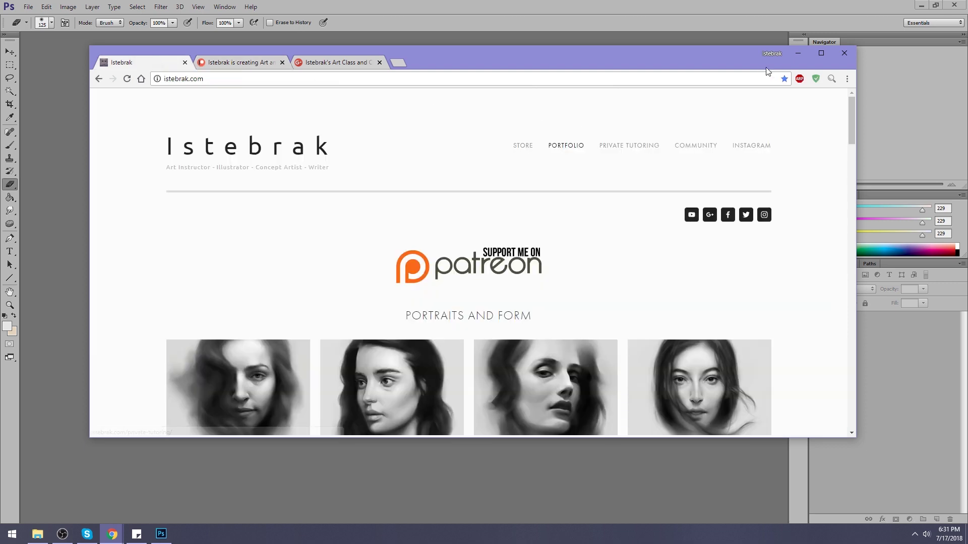
click(948, 533)
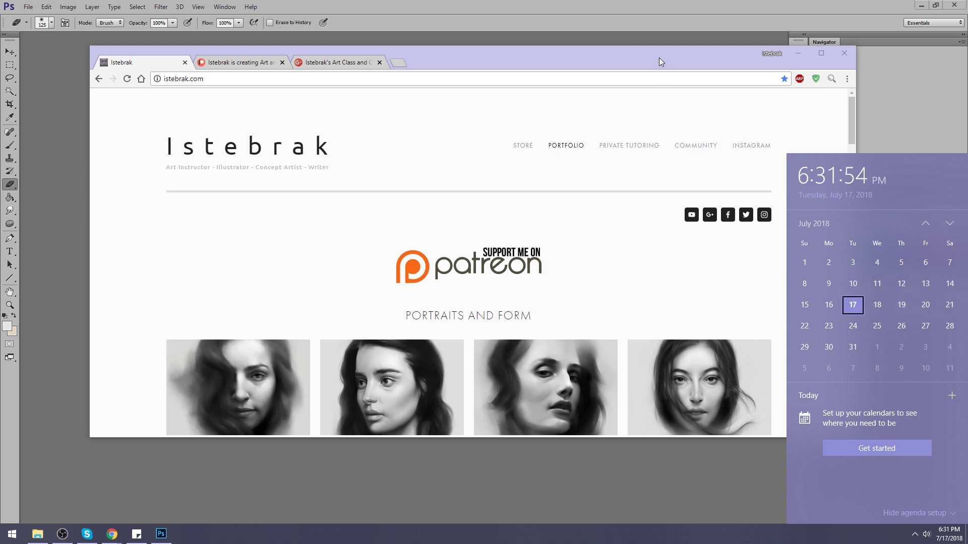
- Open the Istebrak Critique-Hour YouTube channel, scroll through it, and collapse the side guide
click(693, 217)
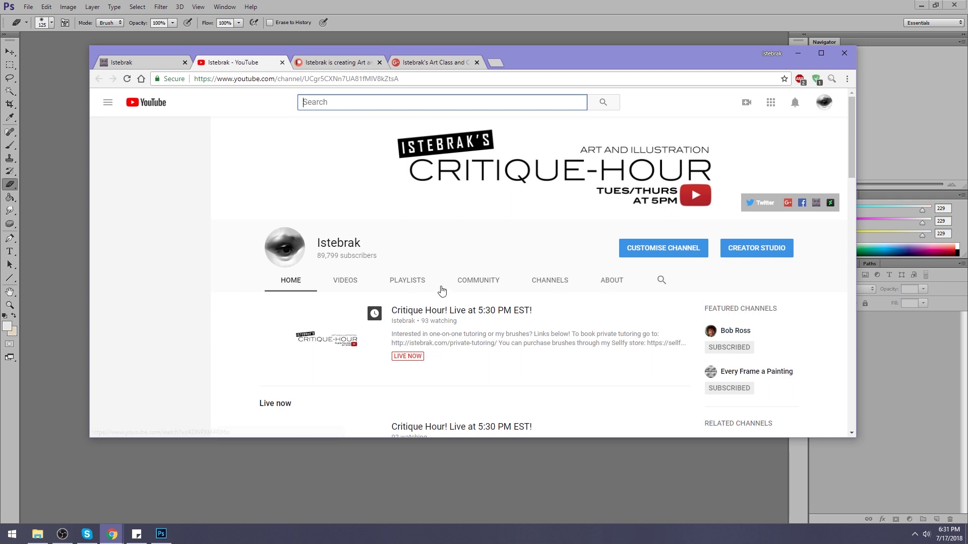
scroll(443, 292, down, 2)
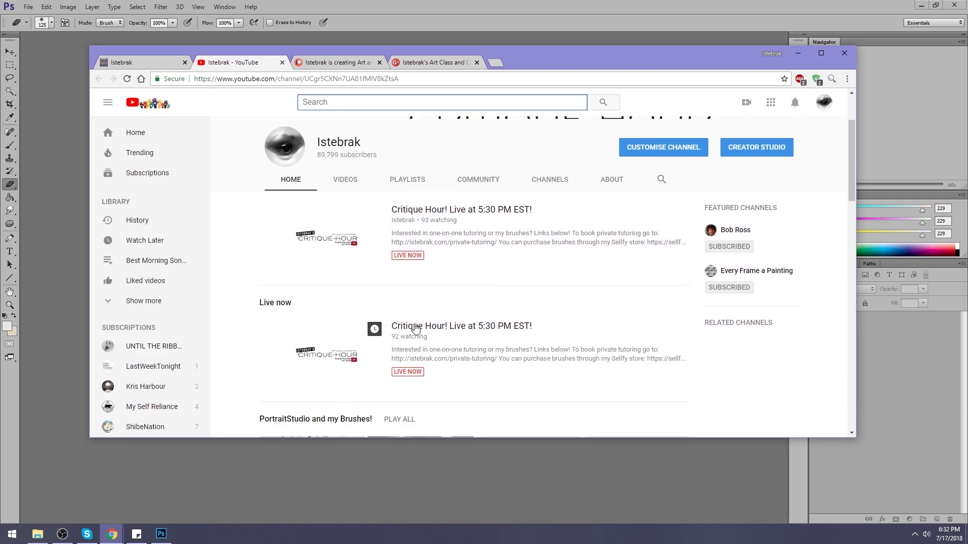
scroll(413, 333, up, 2)
scroll(481, 317, down, 3)
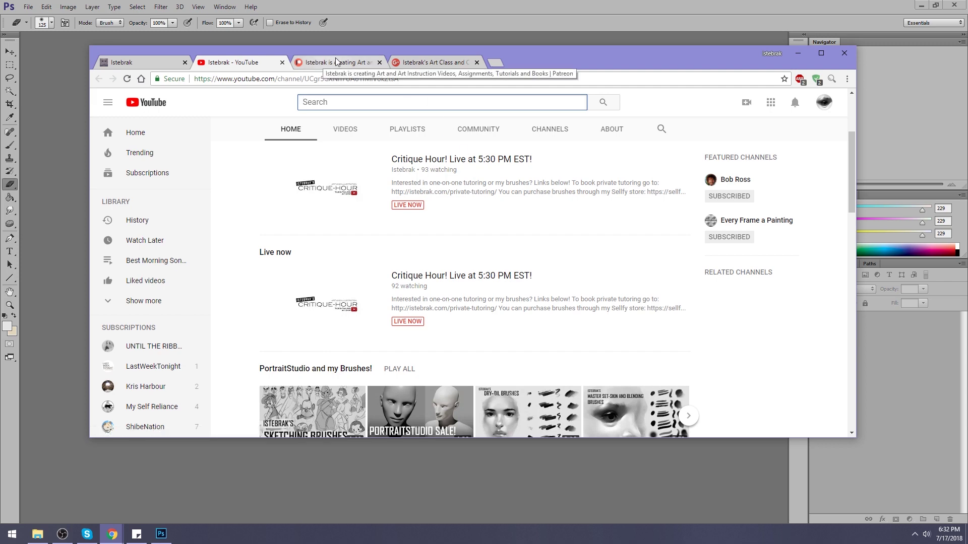
scroll(641, 352, up, 3)
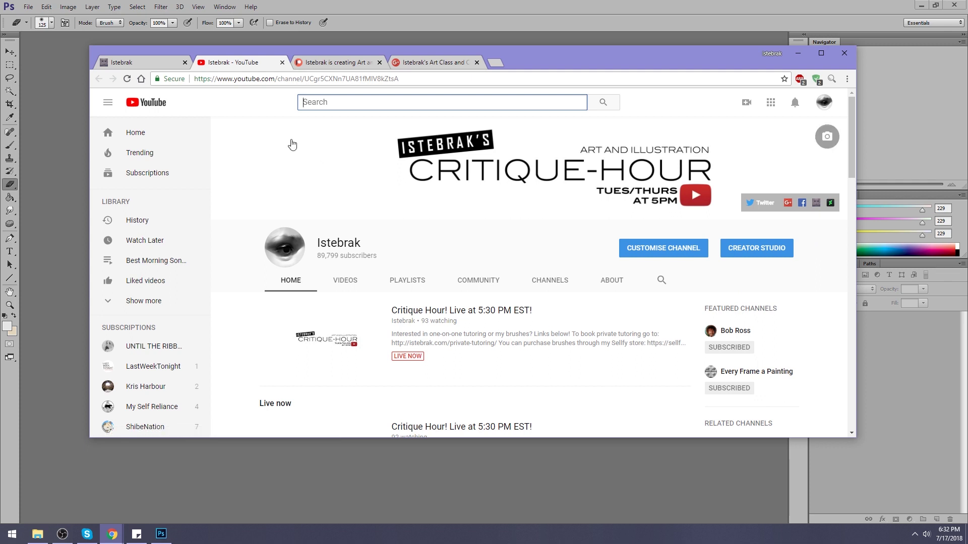
click(109, 104)
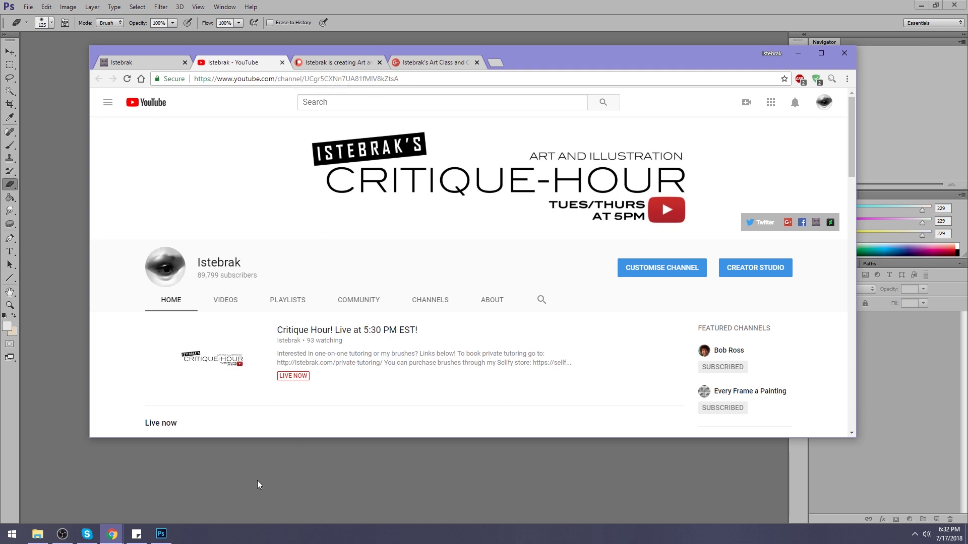
click(62, 534)
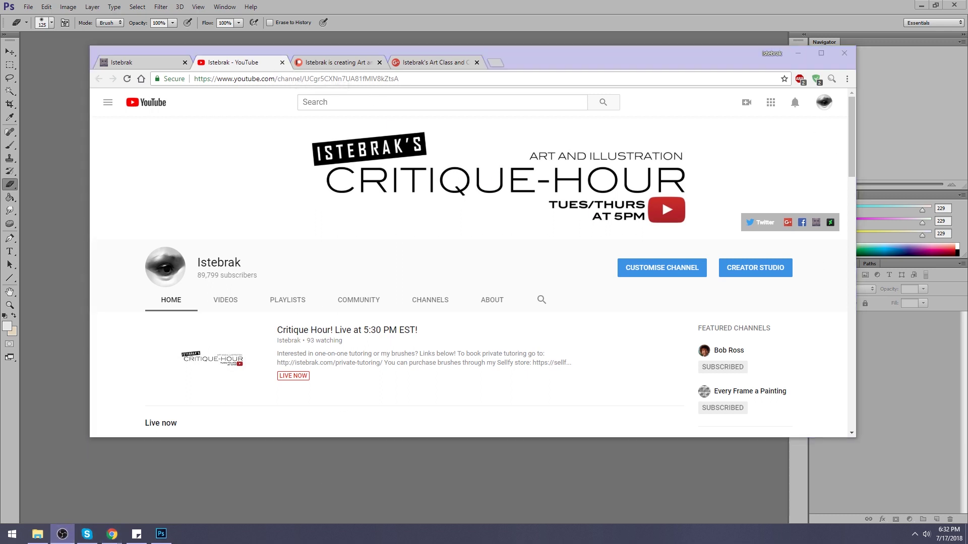